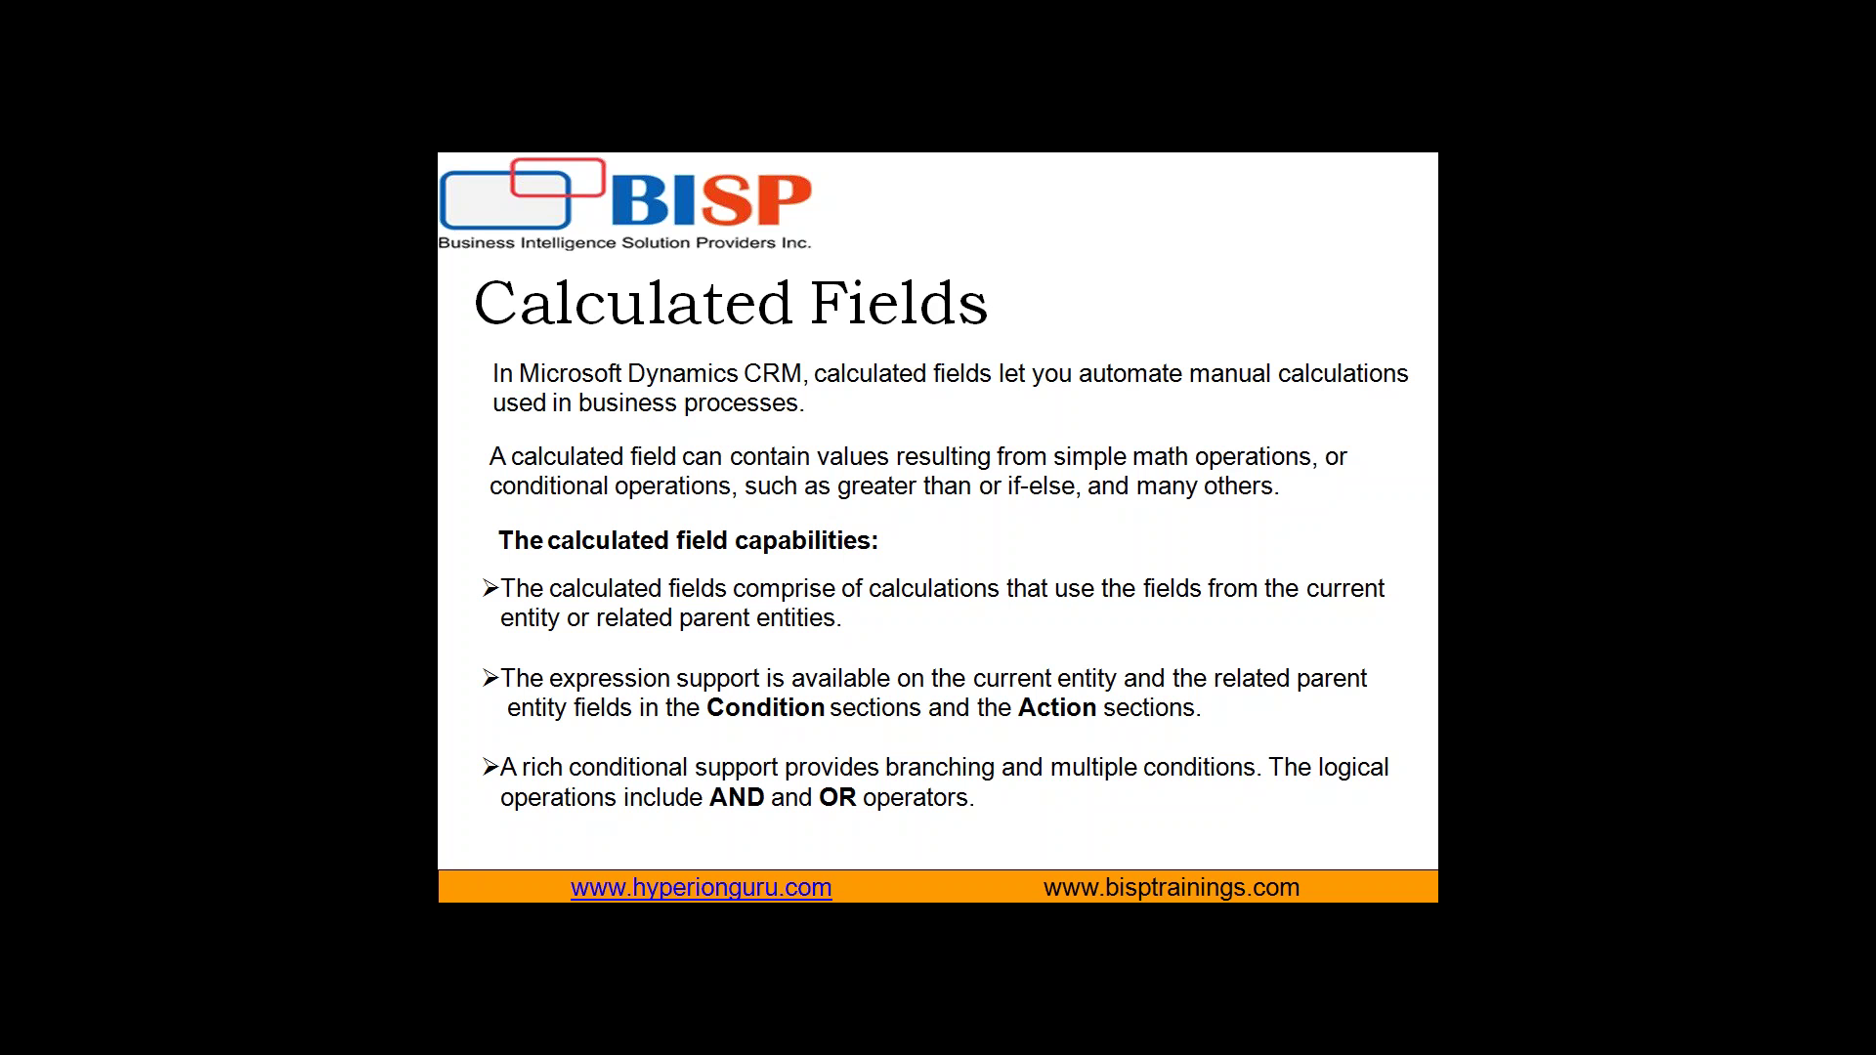
End the slide show, switch to Microsoft Dynamics CRM in Chrome, and open the second record in the My Open Leads list
key(Escape)
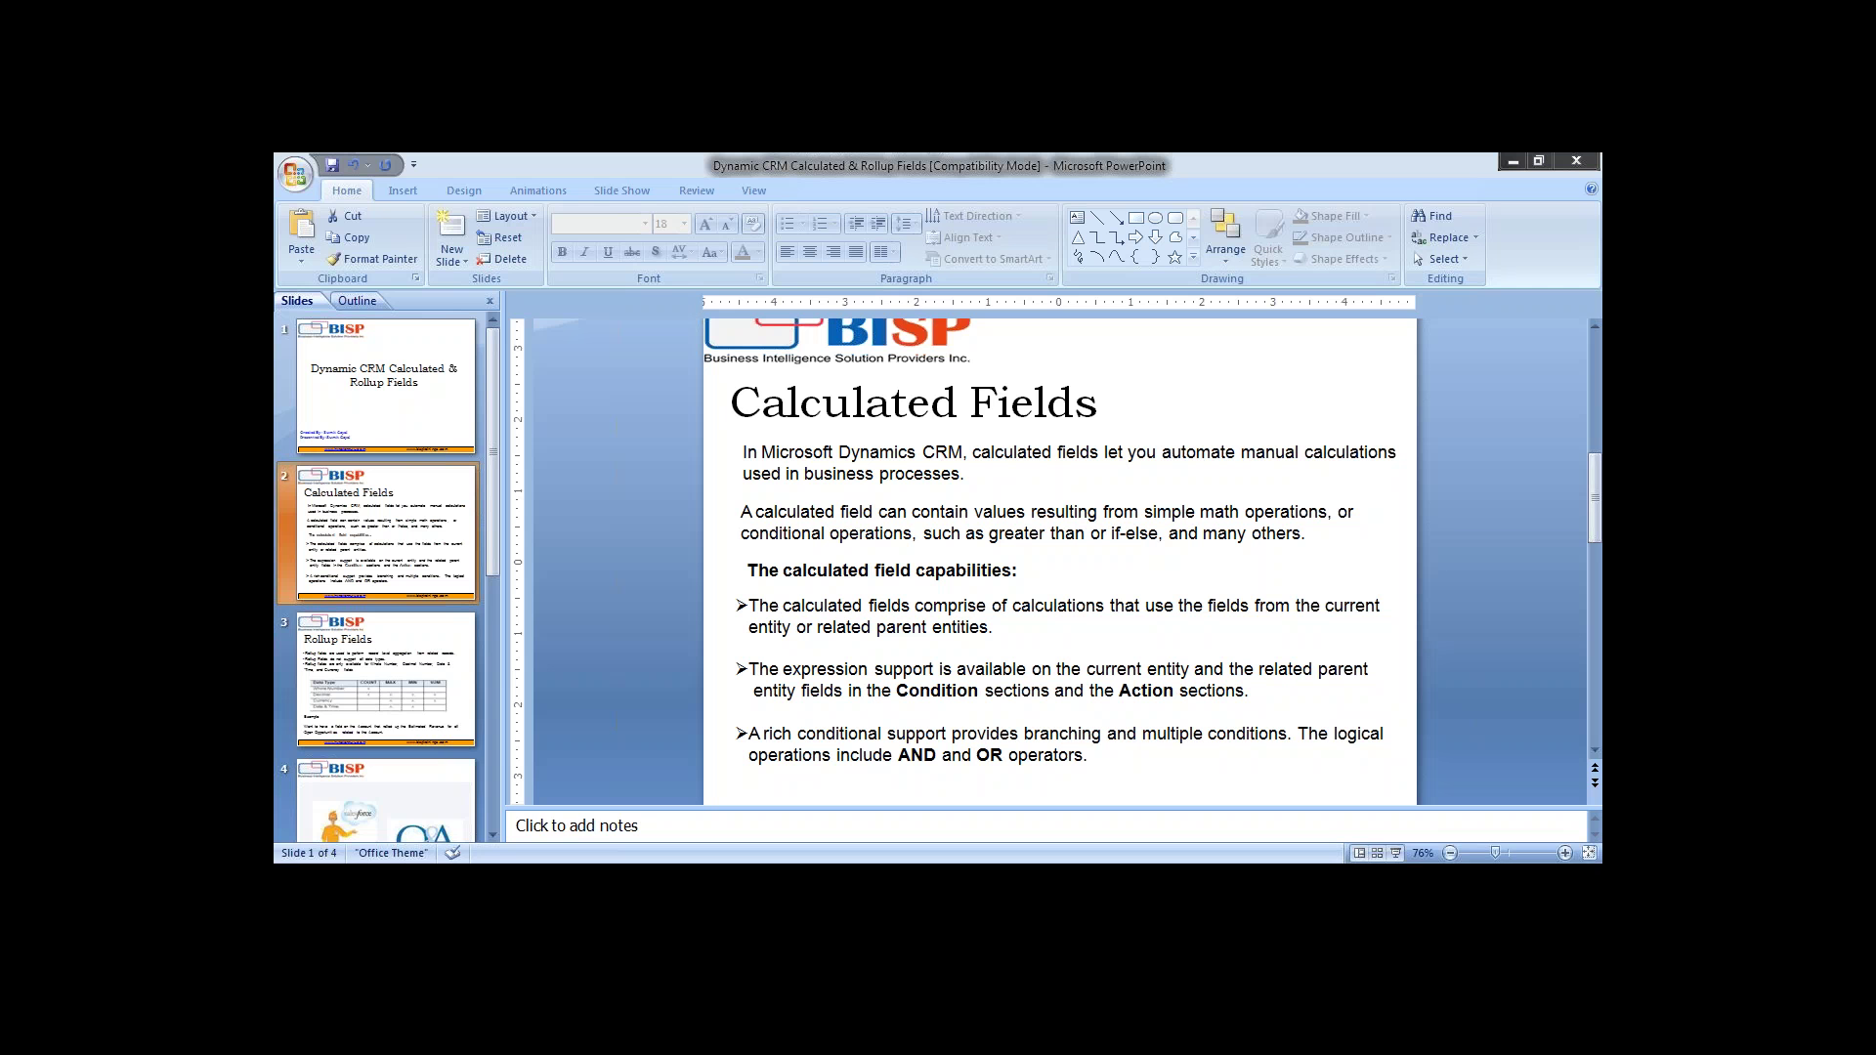
click(480, 884)
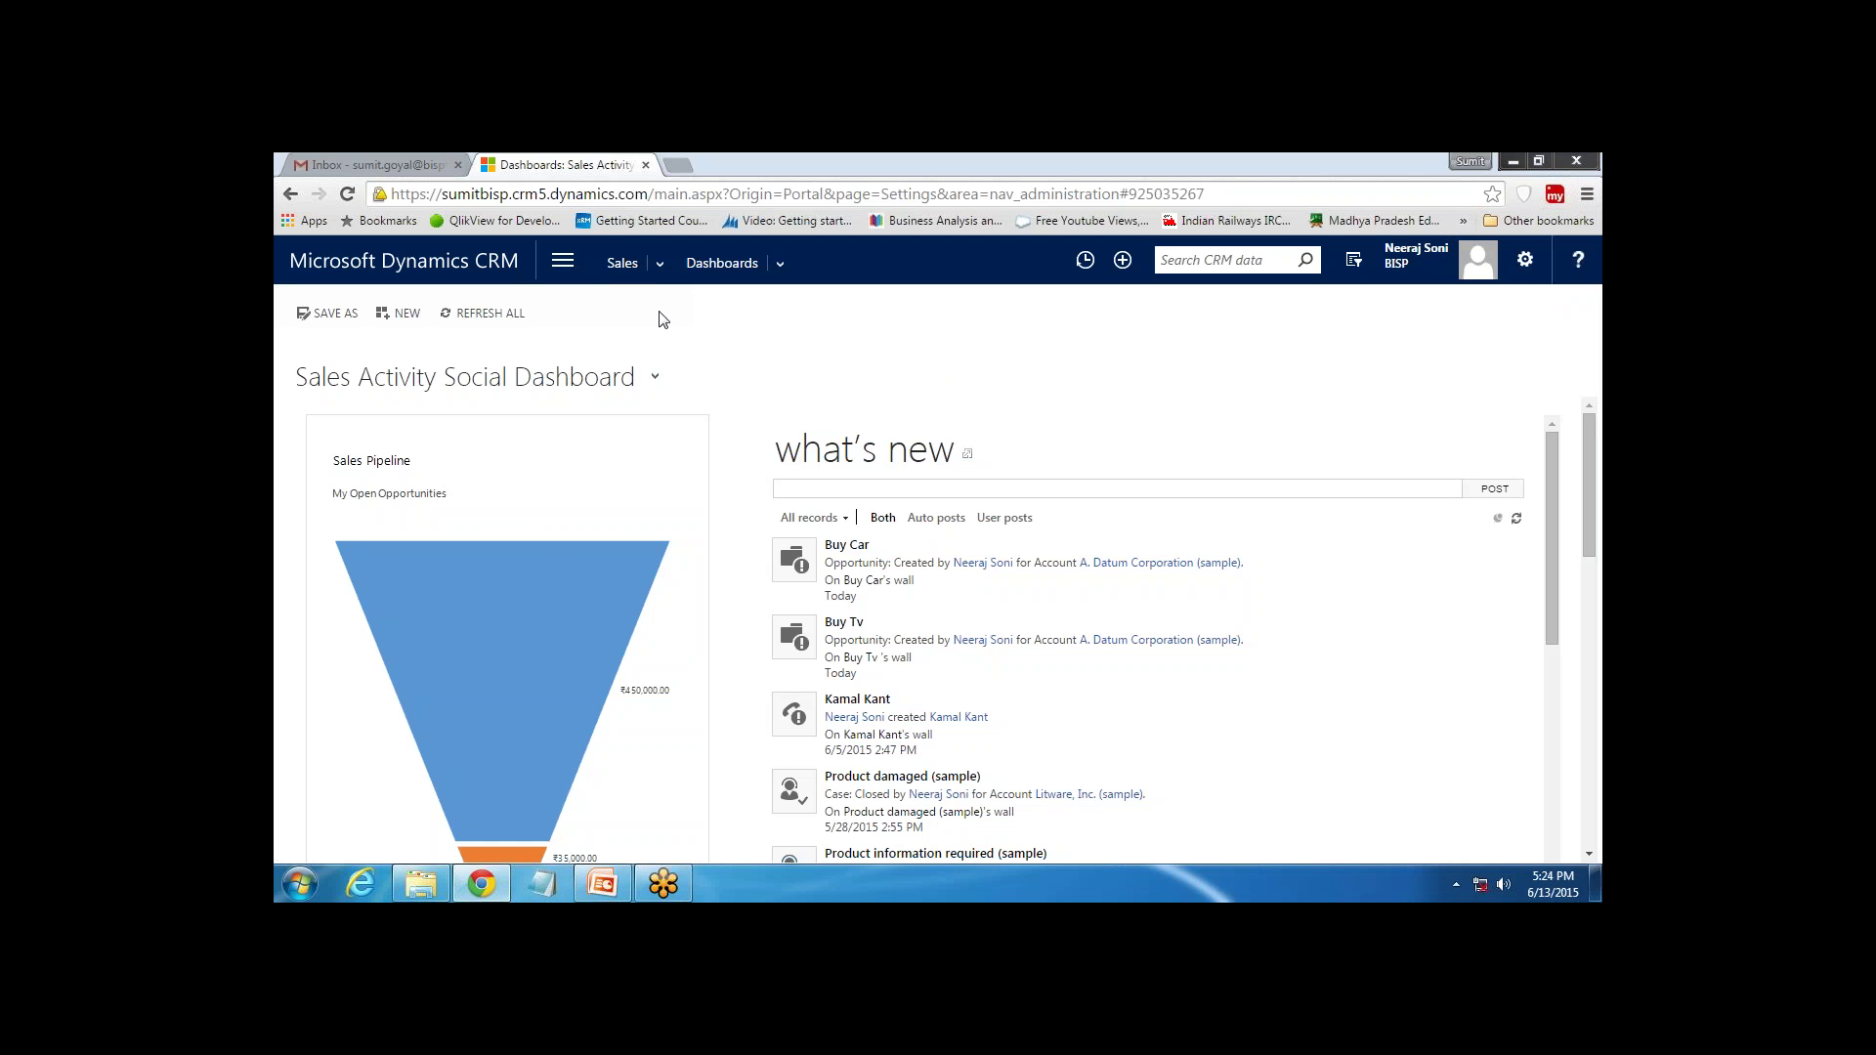
click(554, 262)
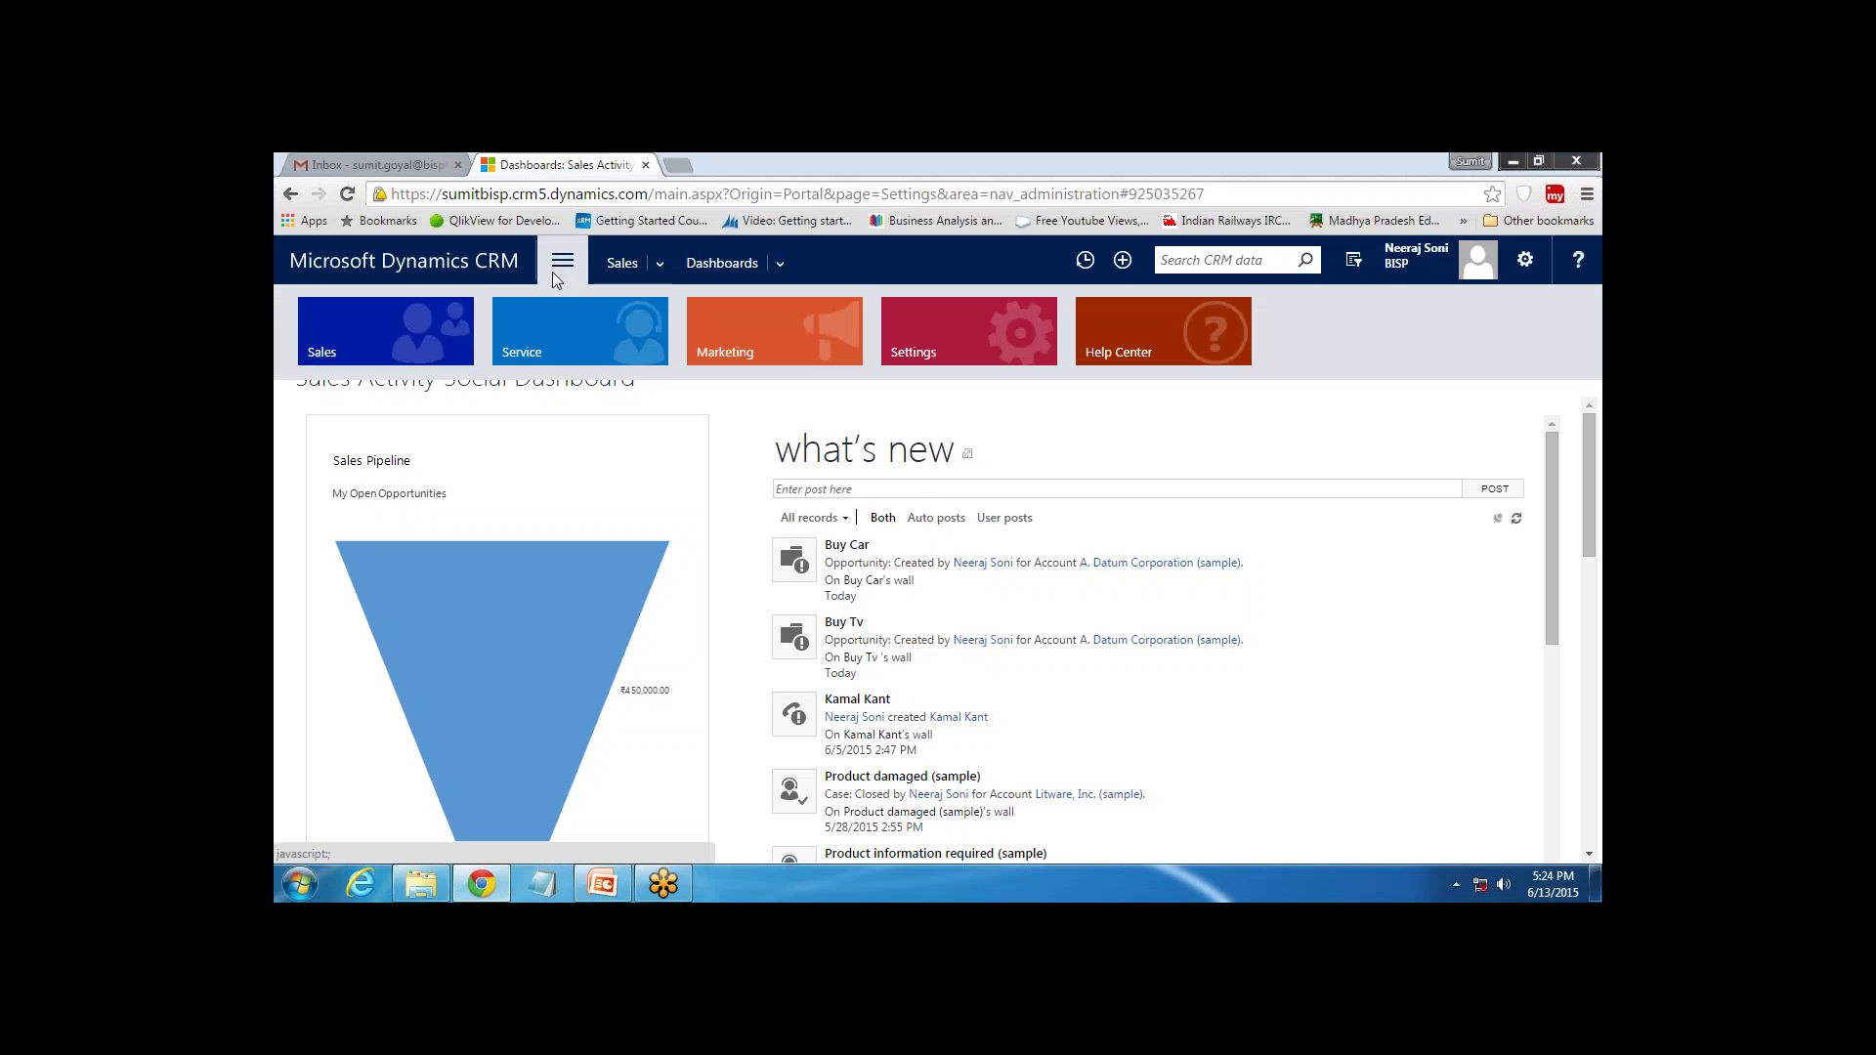
click(378, 340)
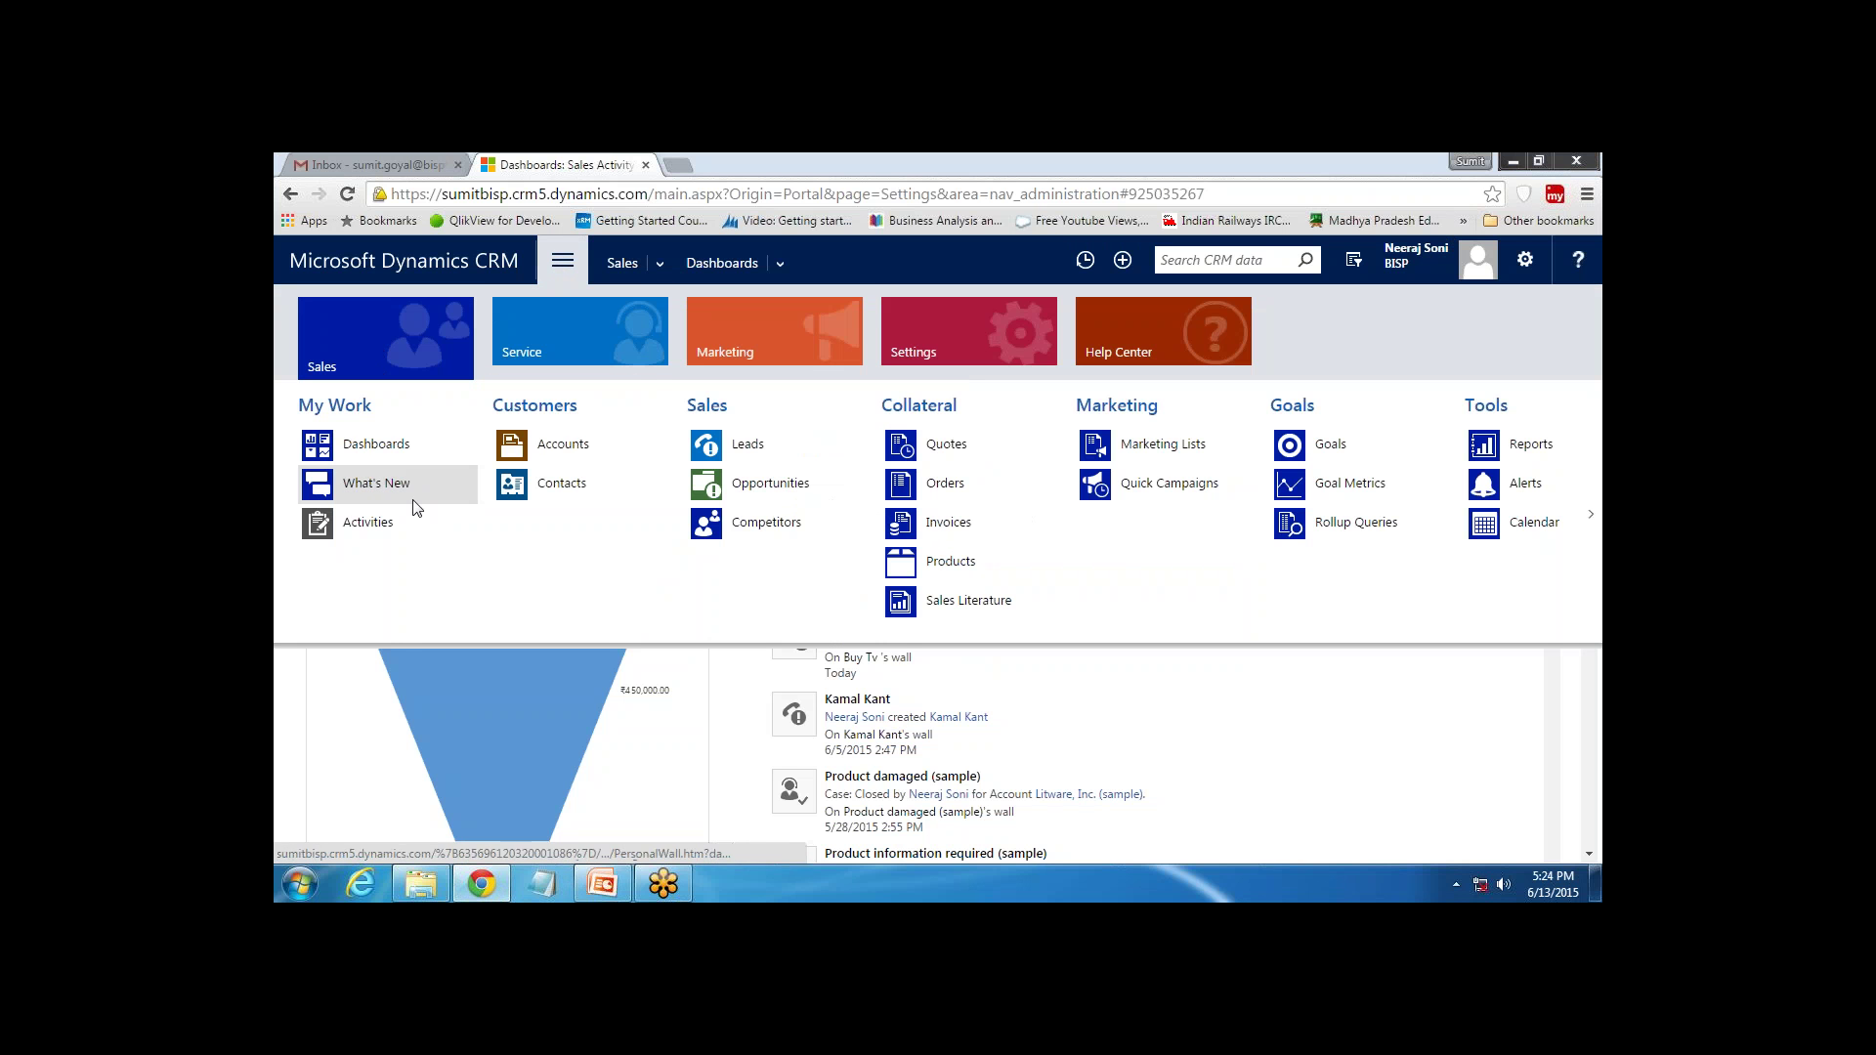
click(740, 445)
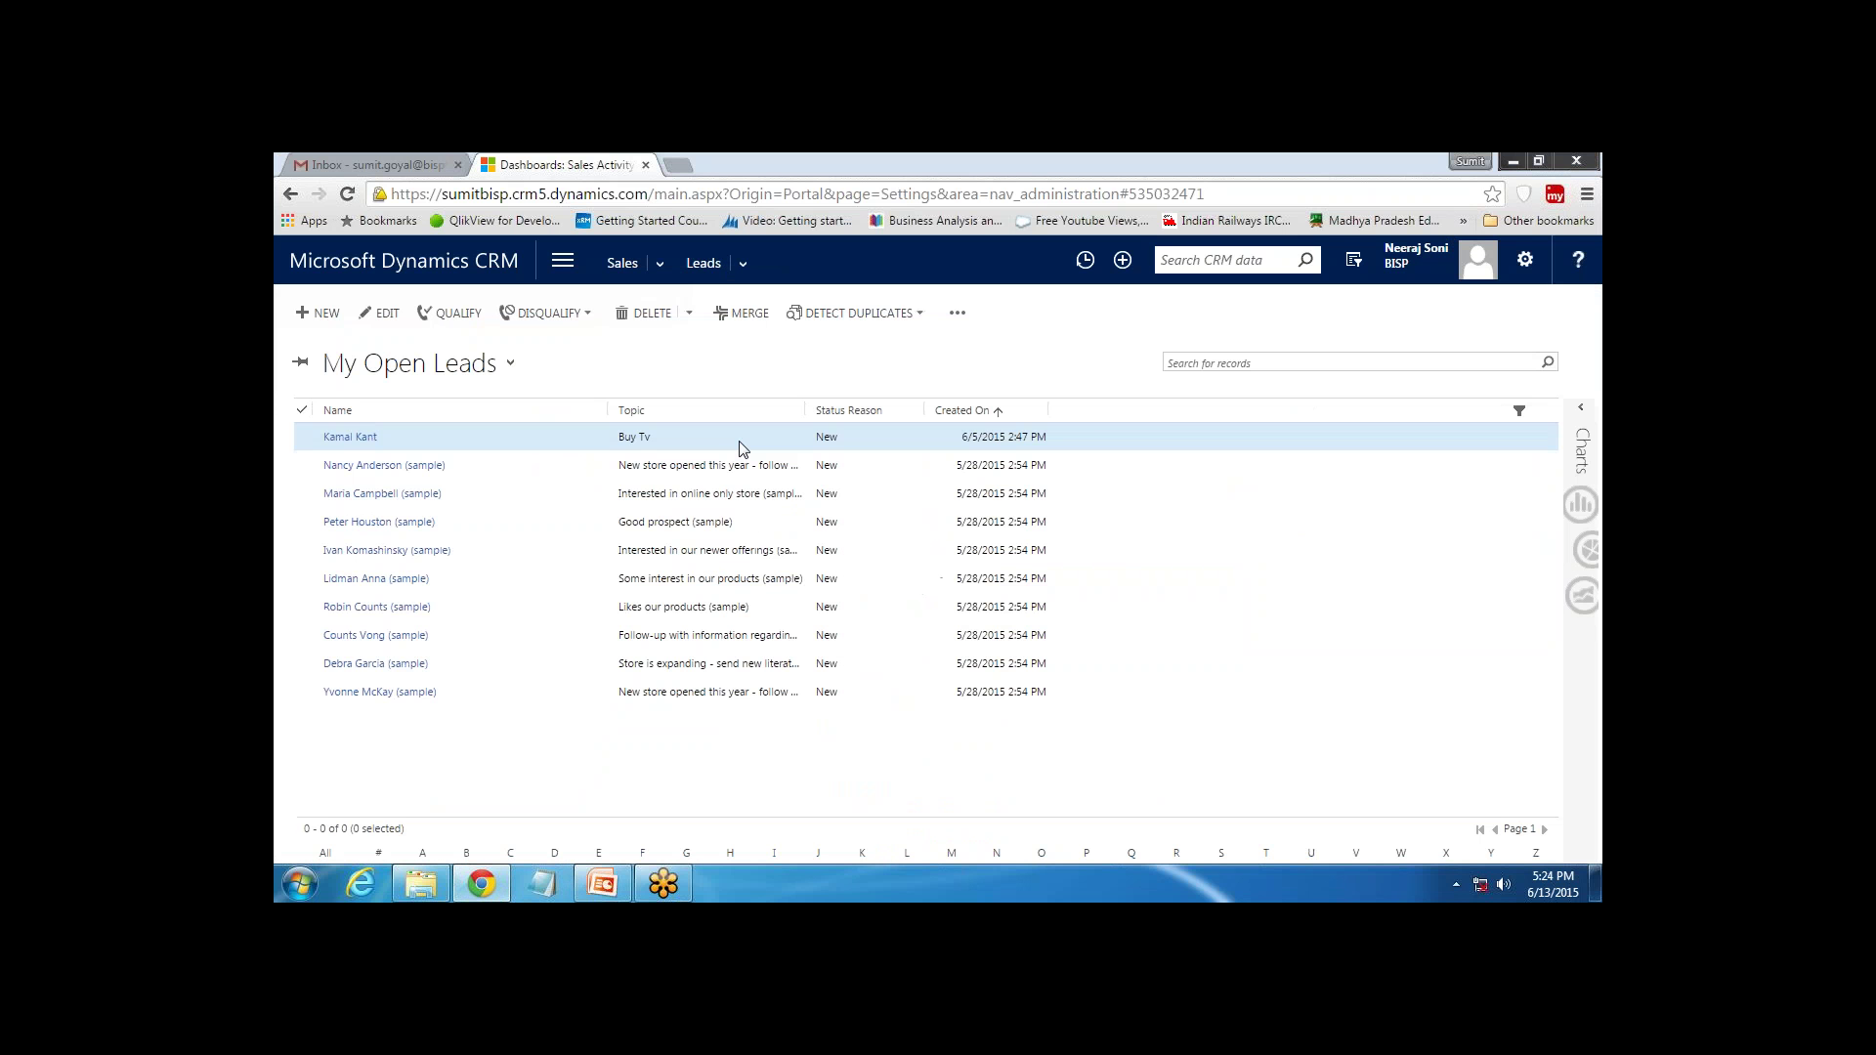
click(384, 466)
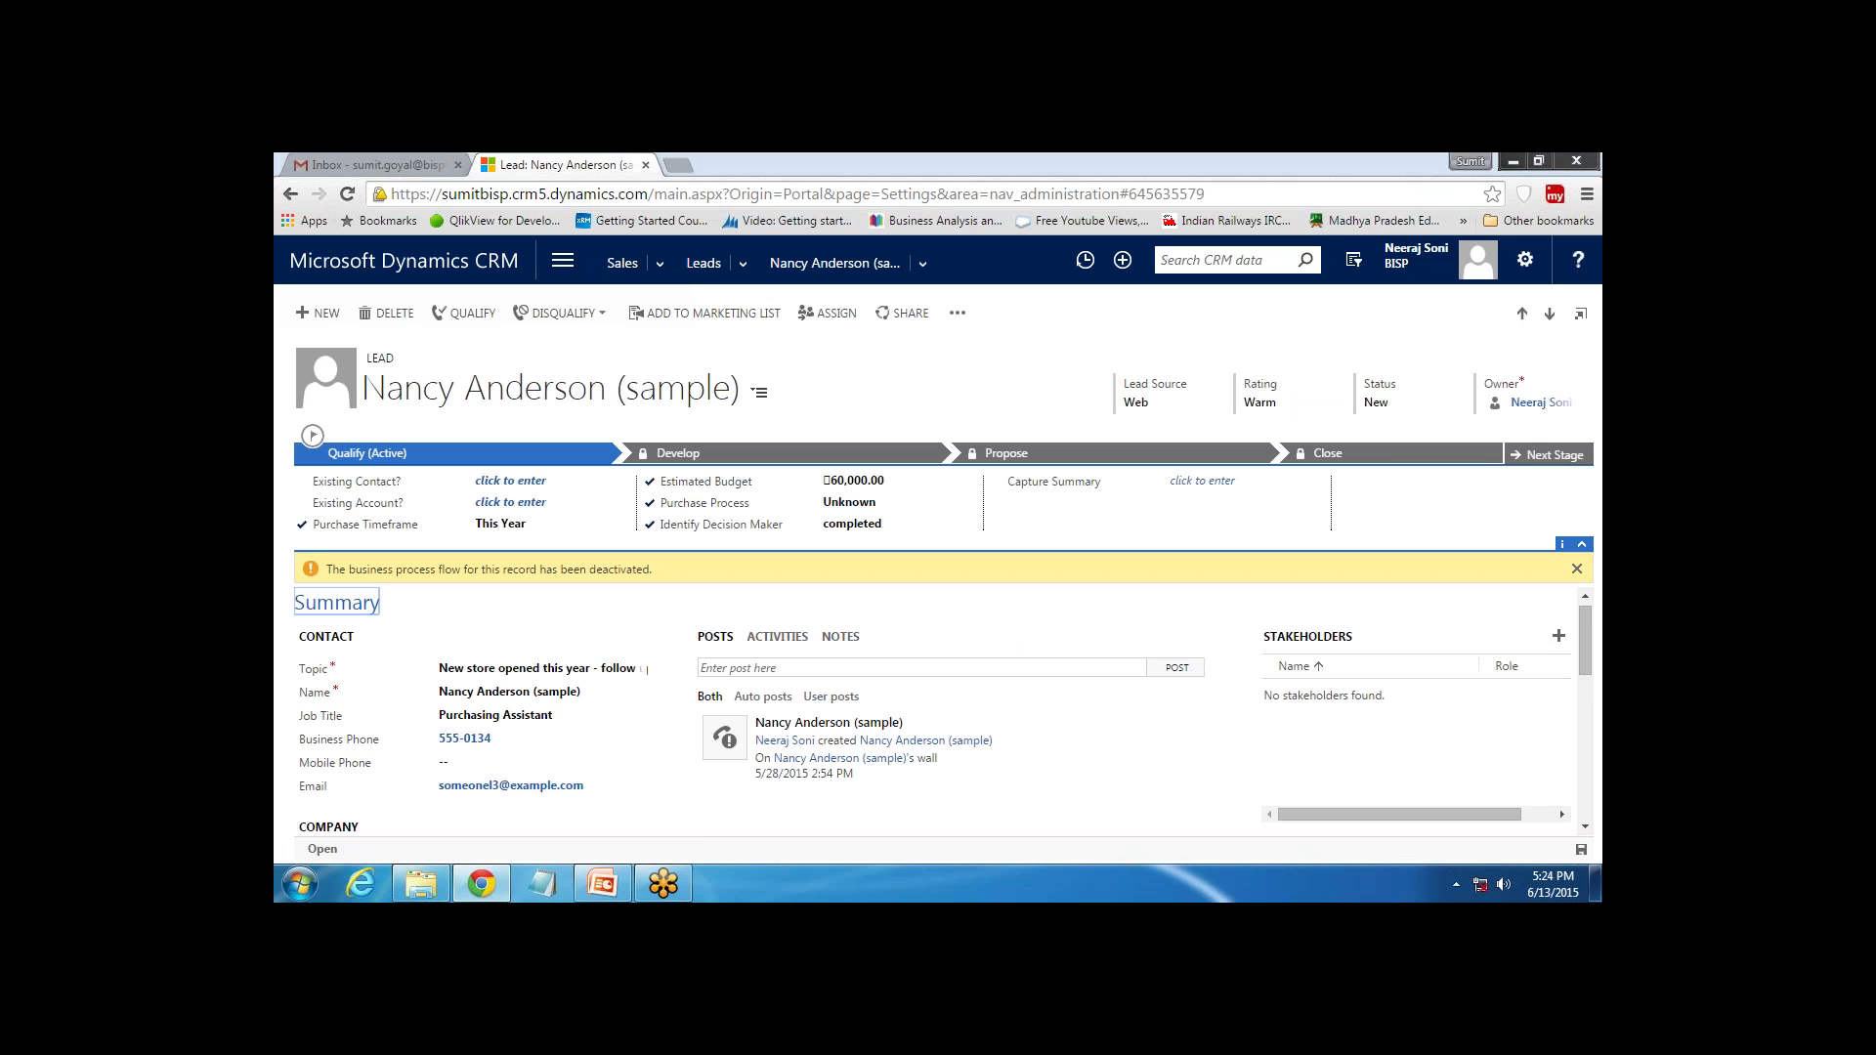
Open the default solution through Customize the System in the CRM's customization settings
click(563, 260)
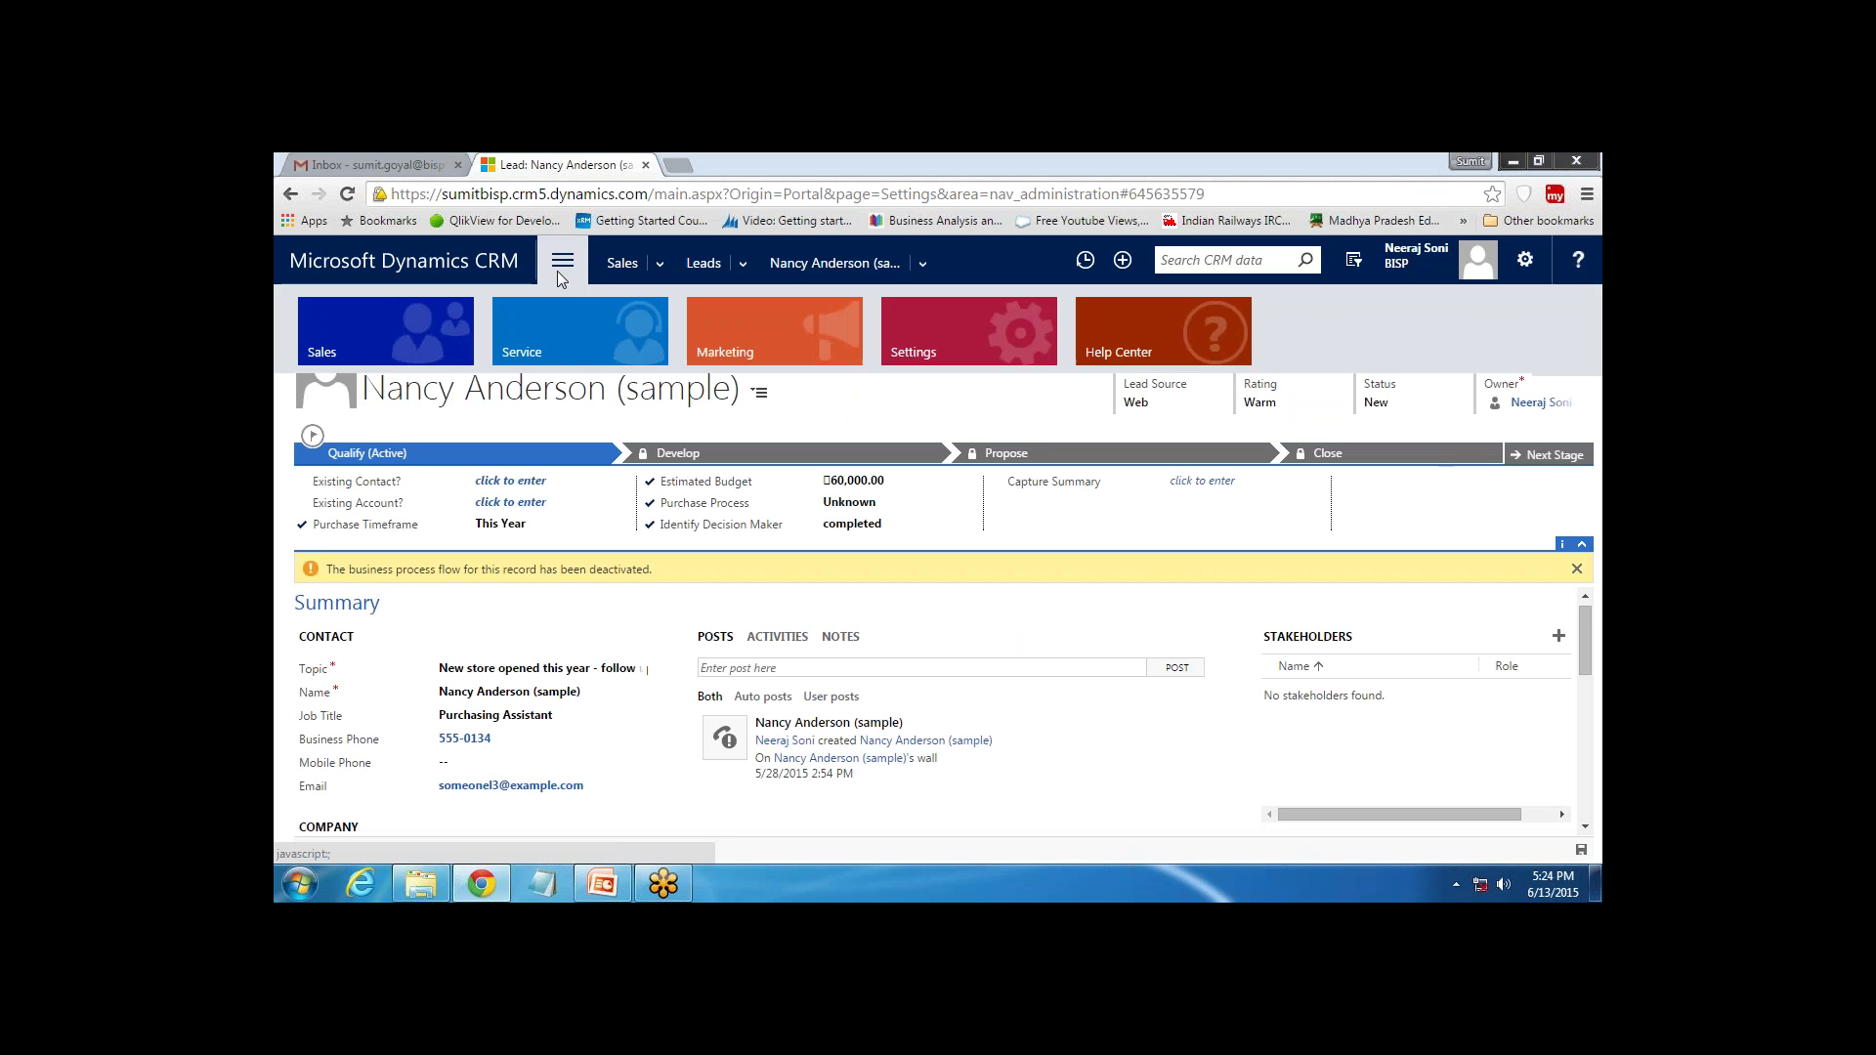
click(946, 345)
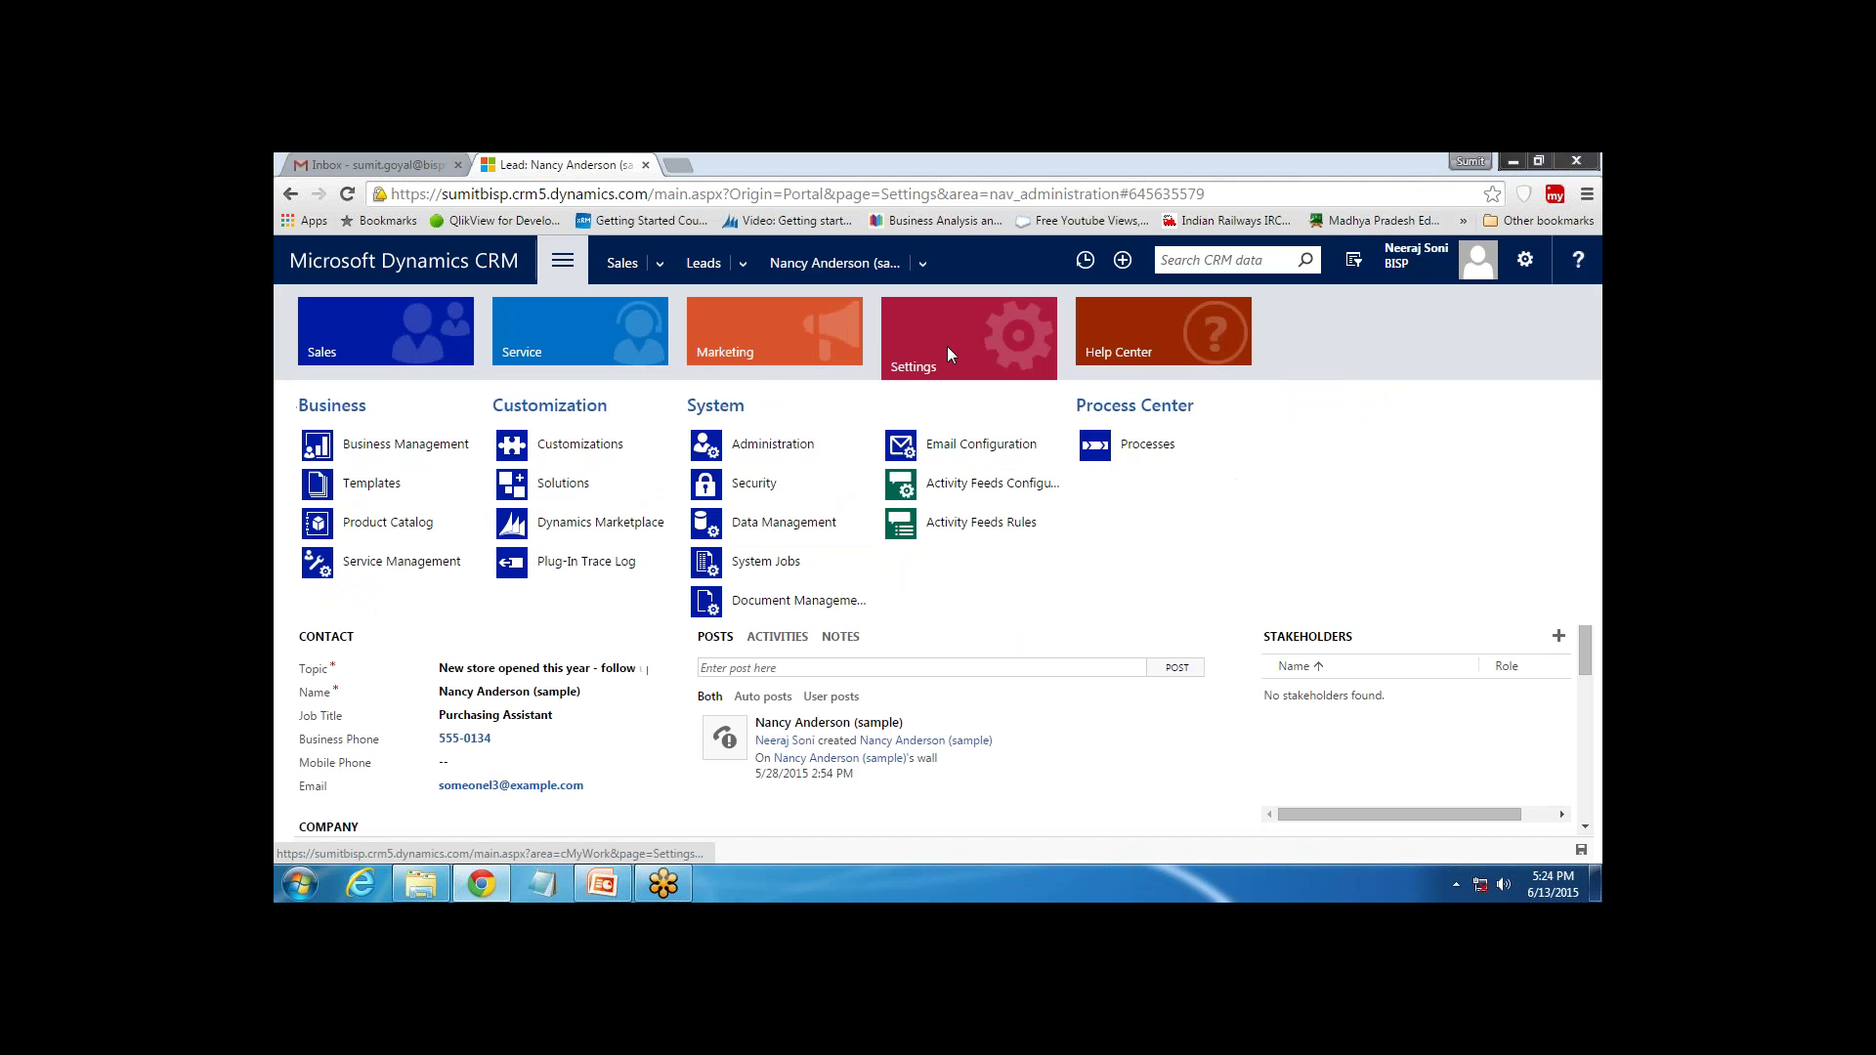
click(592, 445)
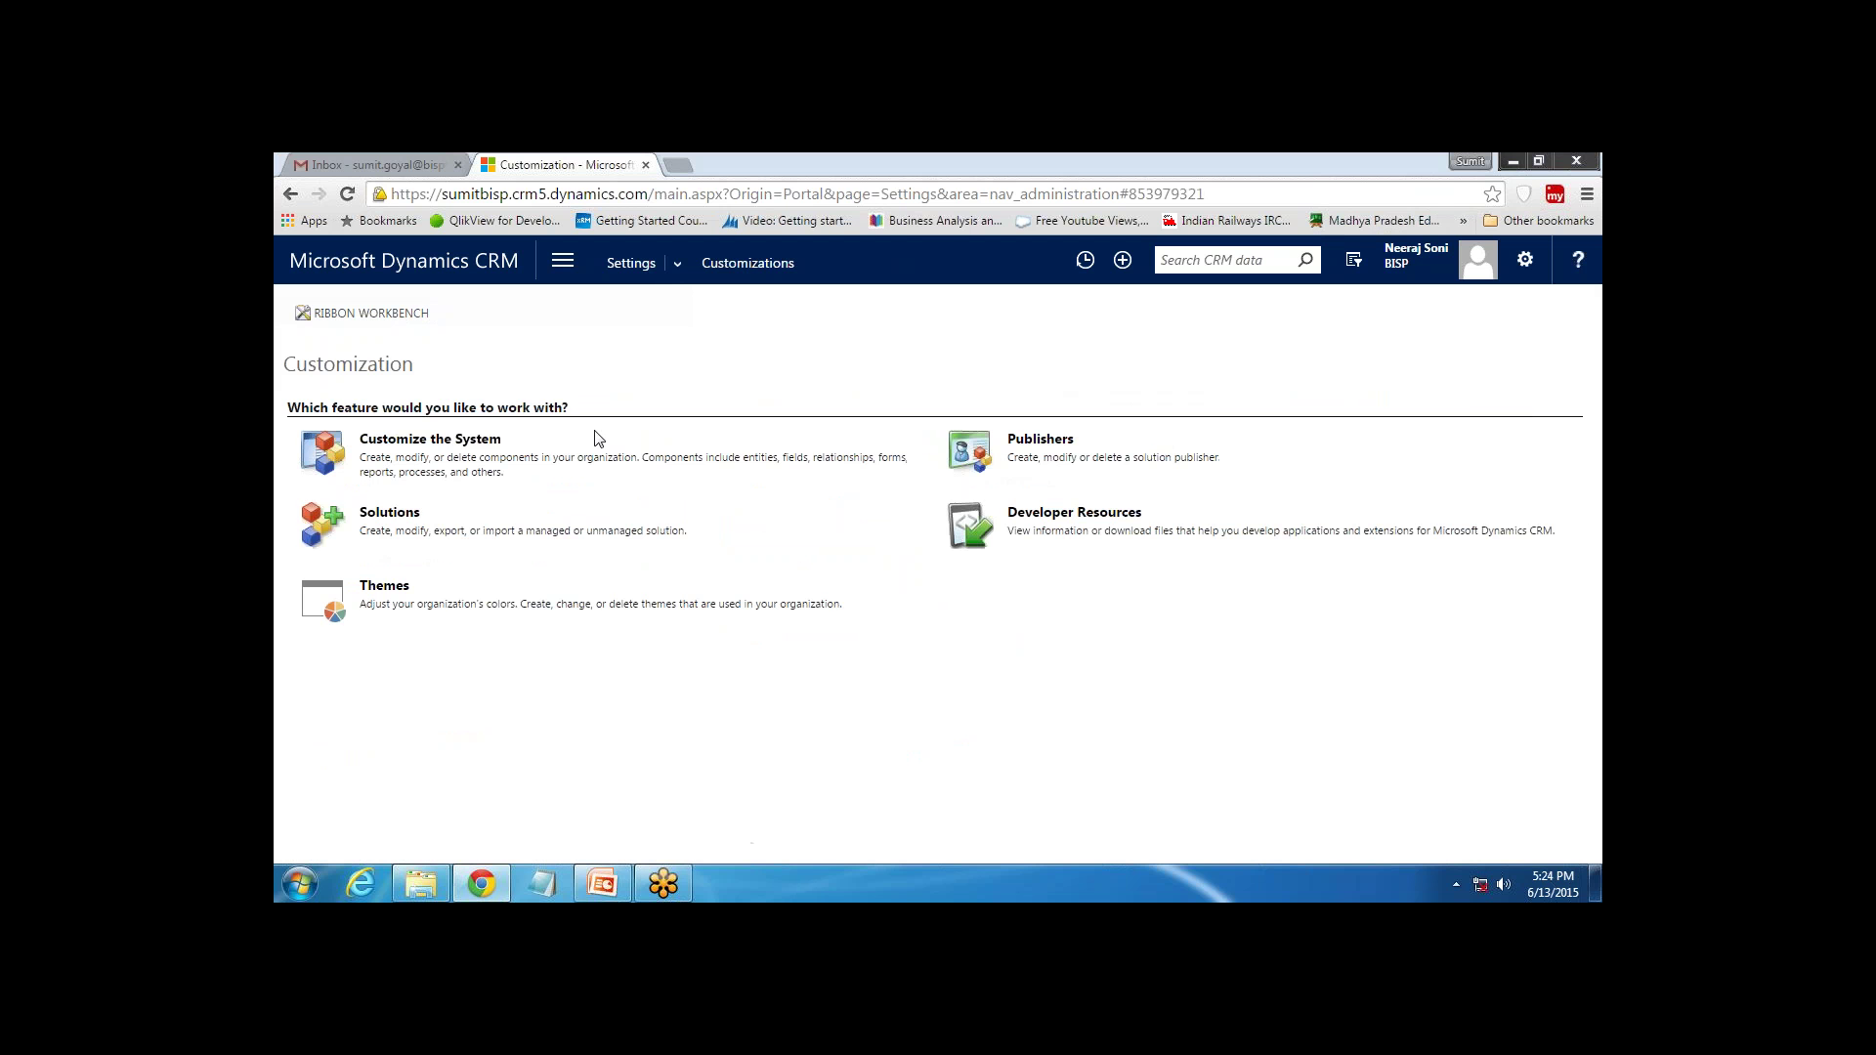
click(408, 448)
drag(678, 188, 639, 180)
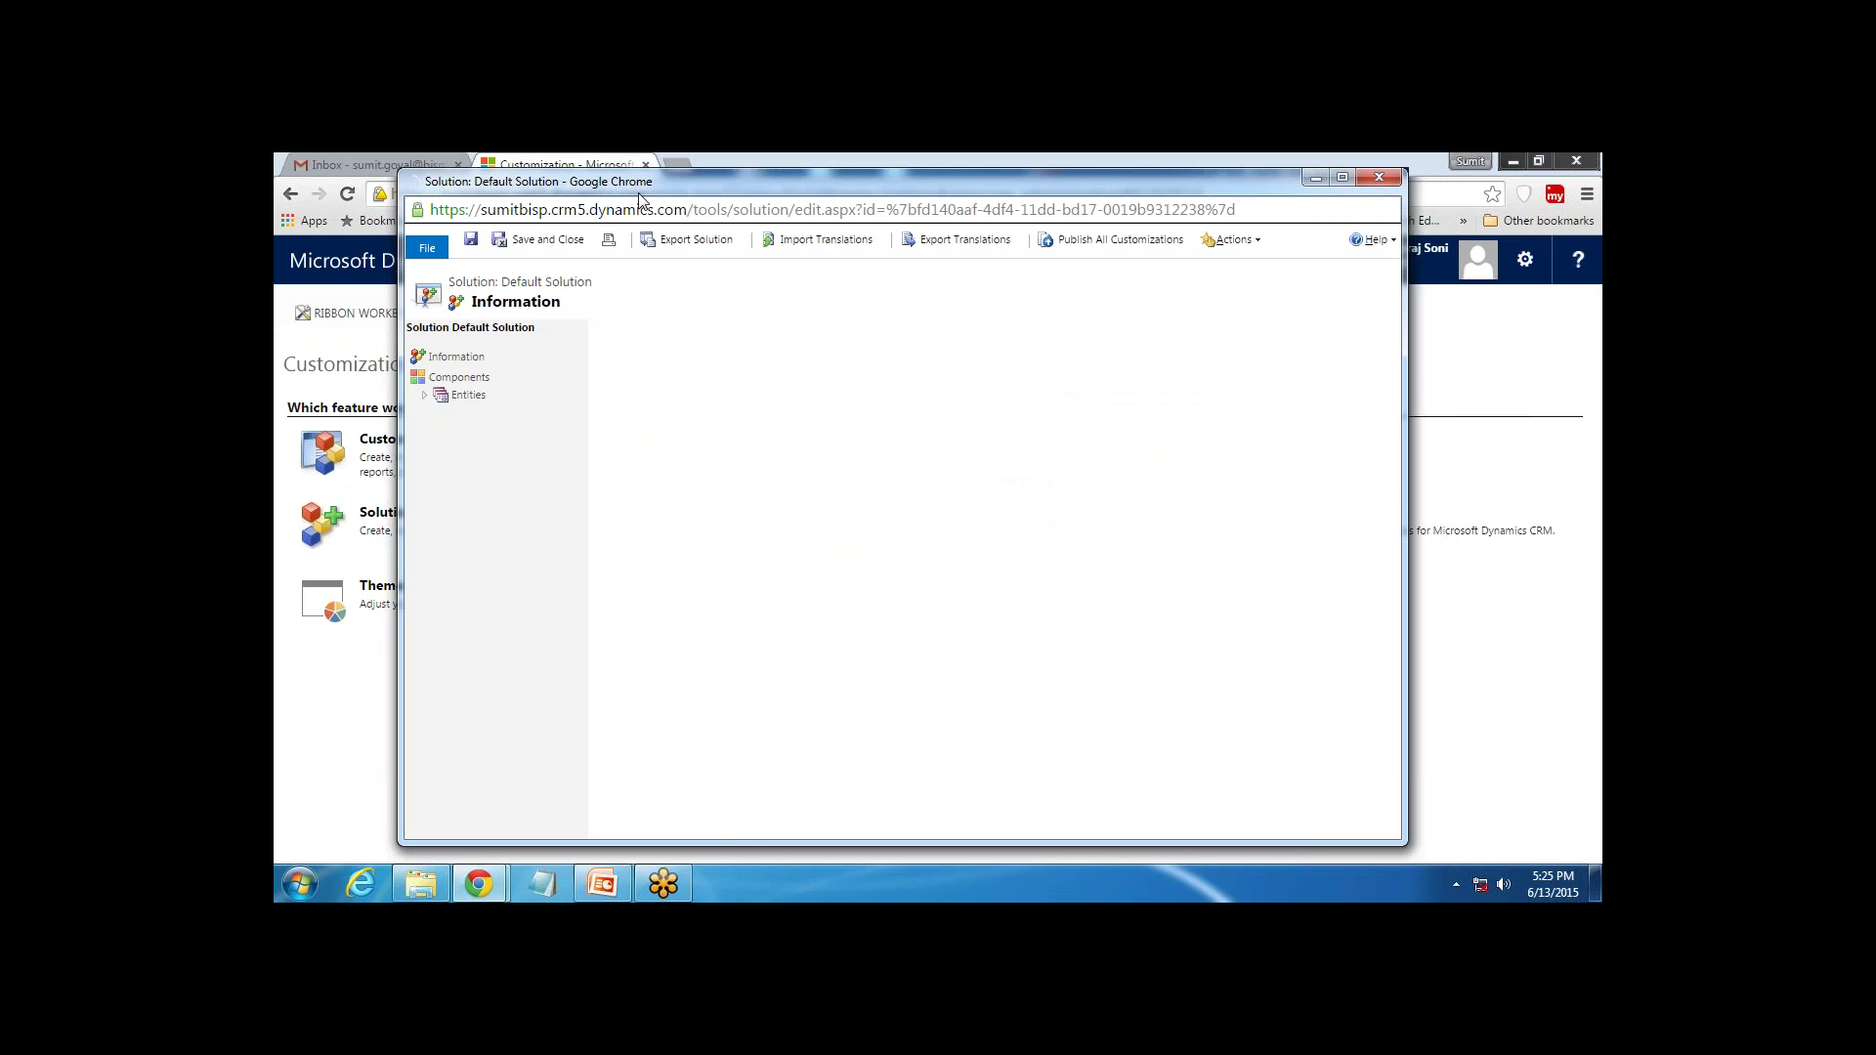
Open the Lead entity's Main form from the default solution for editing
click(519, 377)
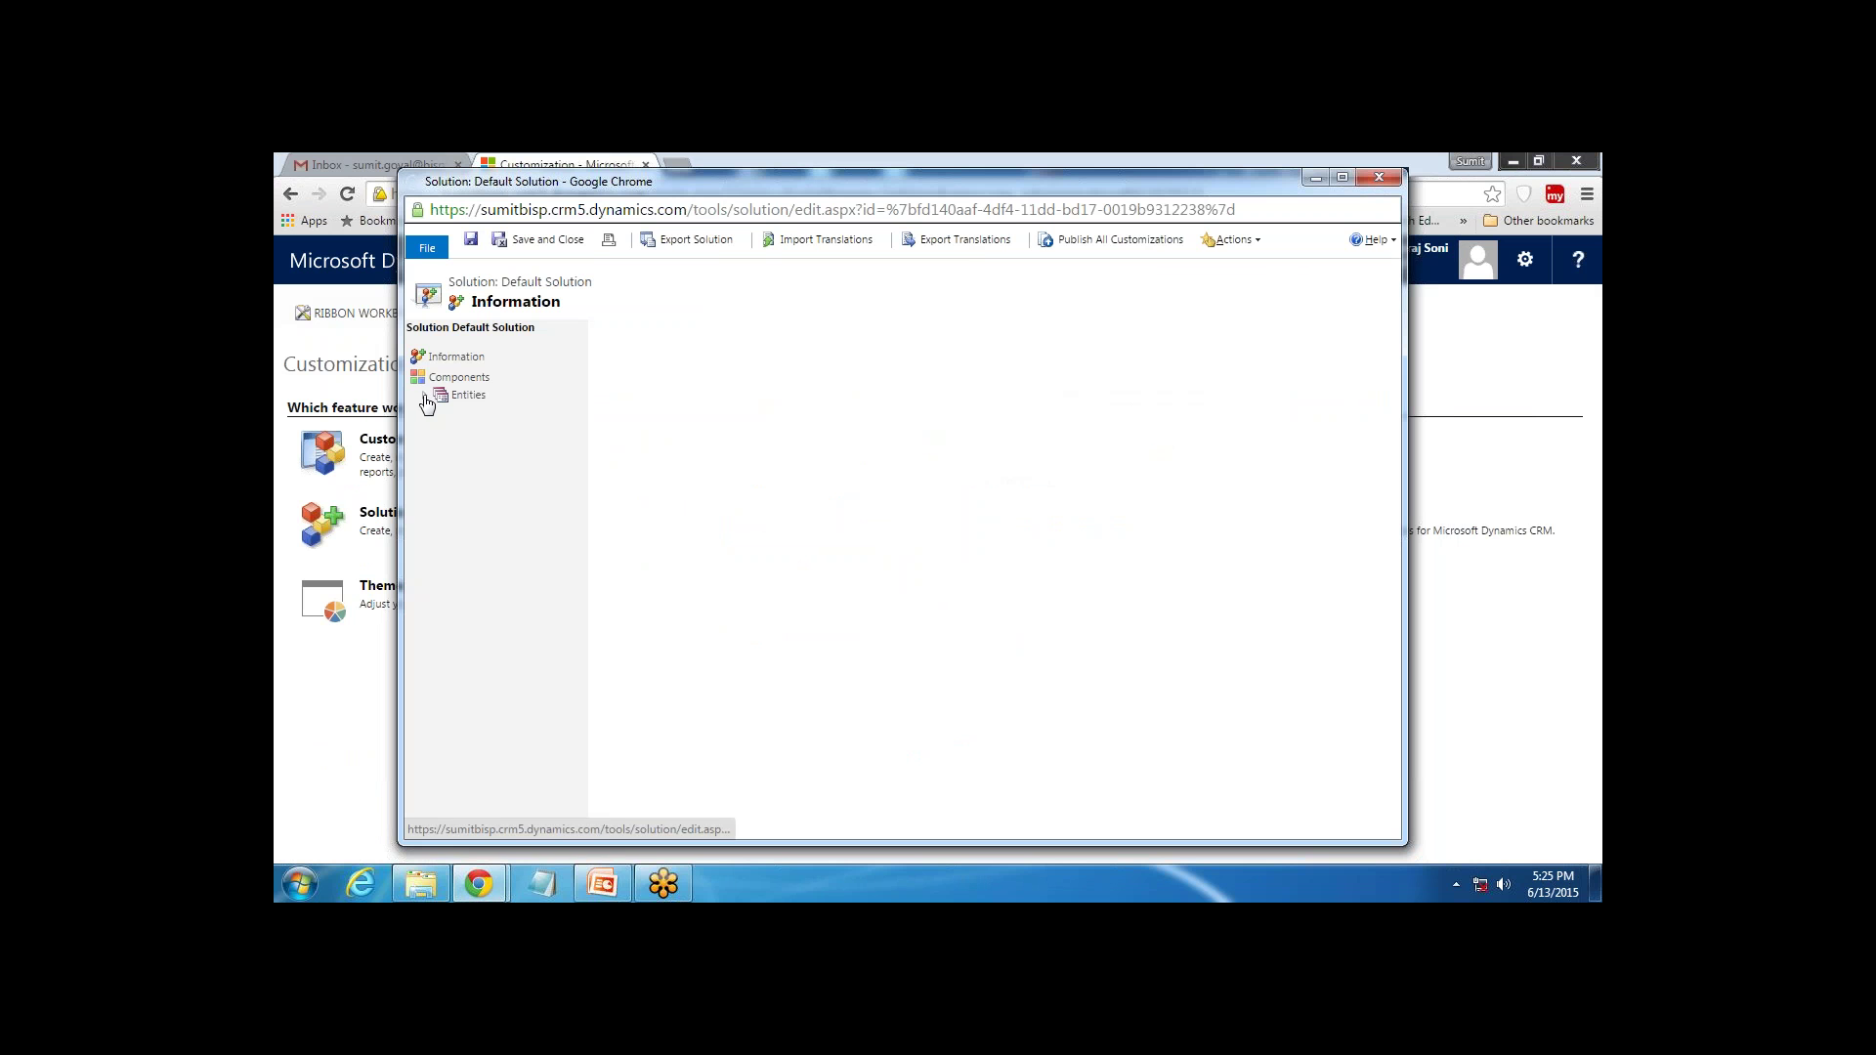
click(424, 395)
scroll(577, 469, down, 10)
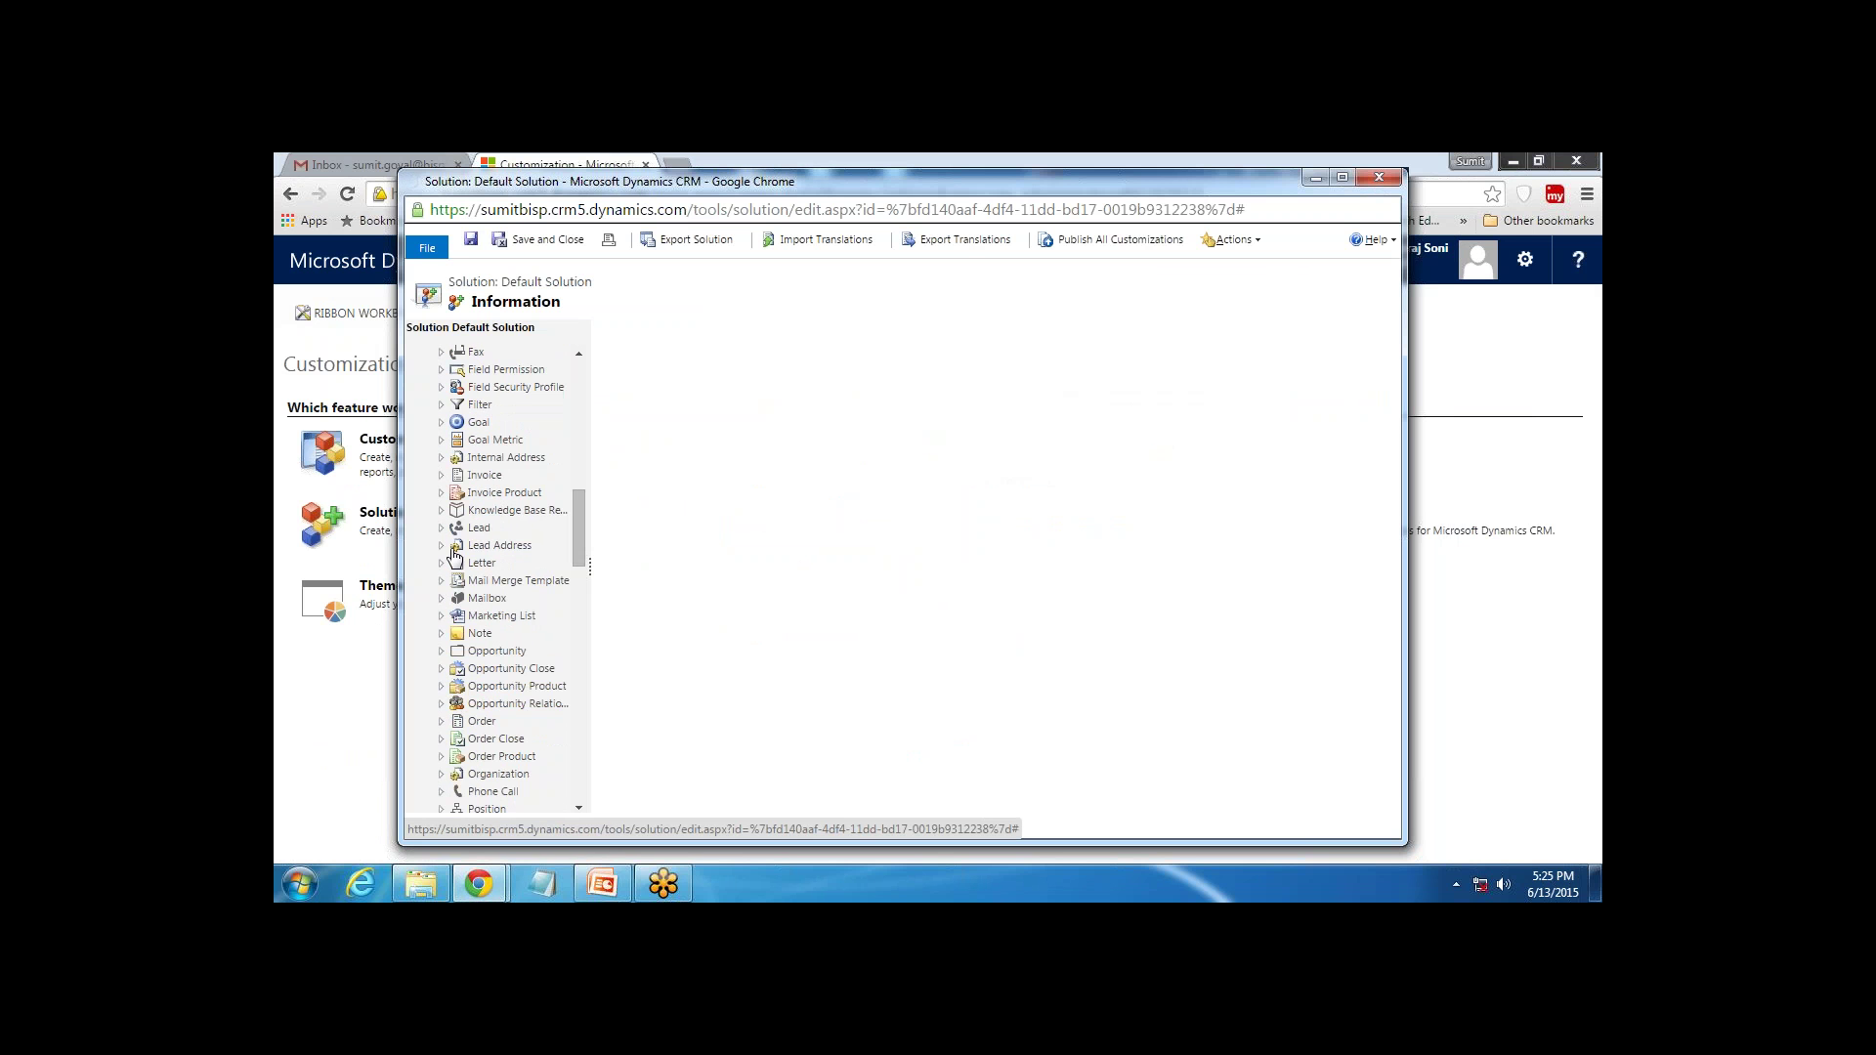
click(441, 530)
click(503, 574)
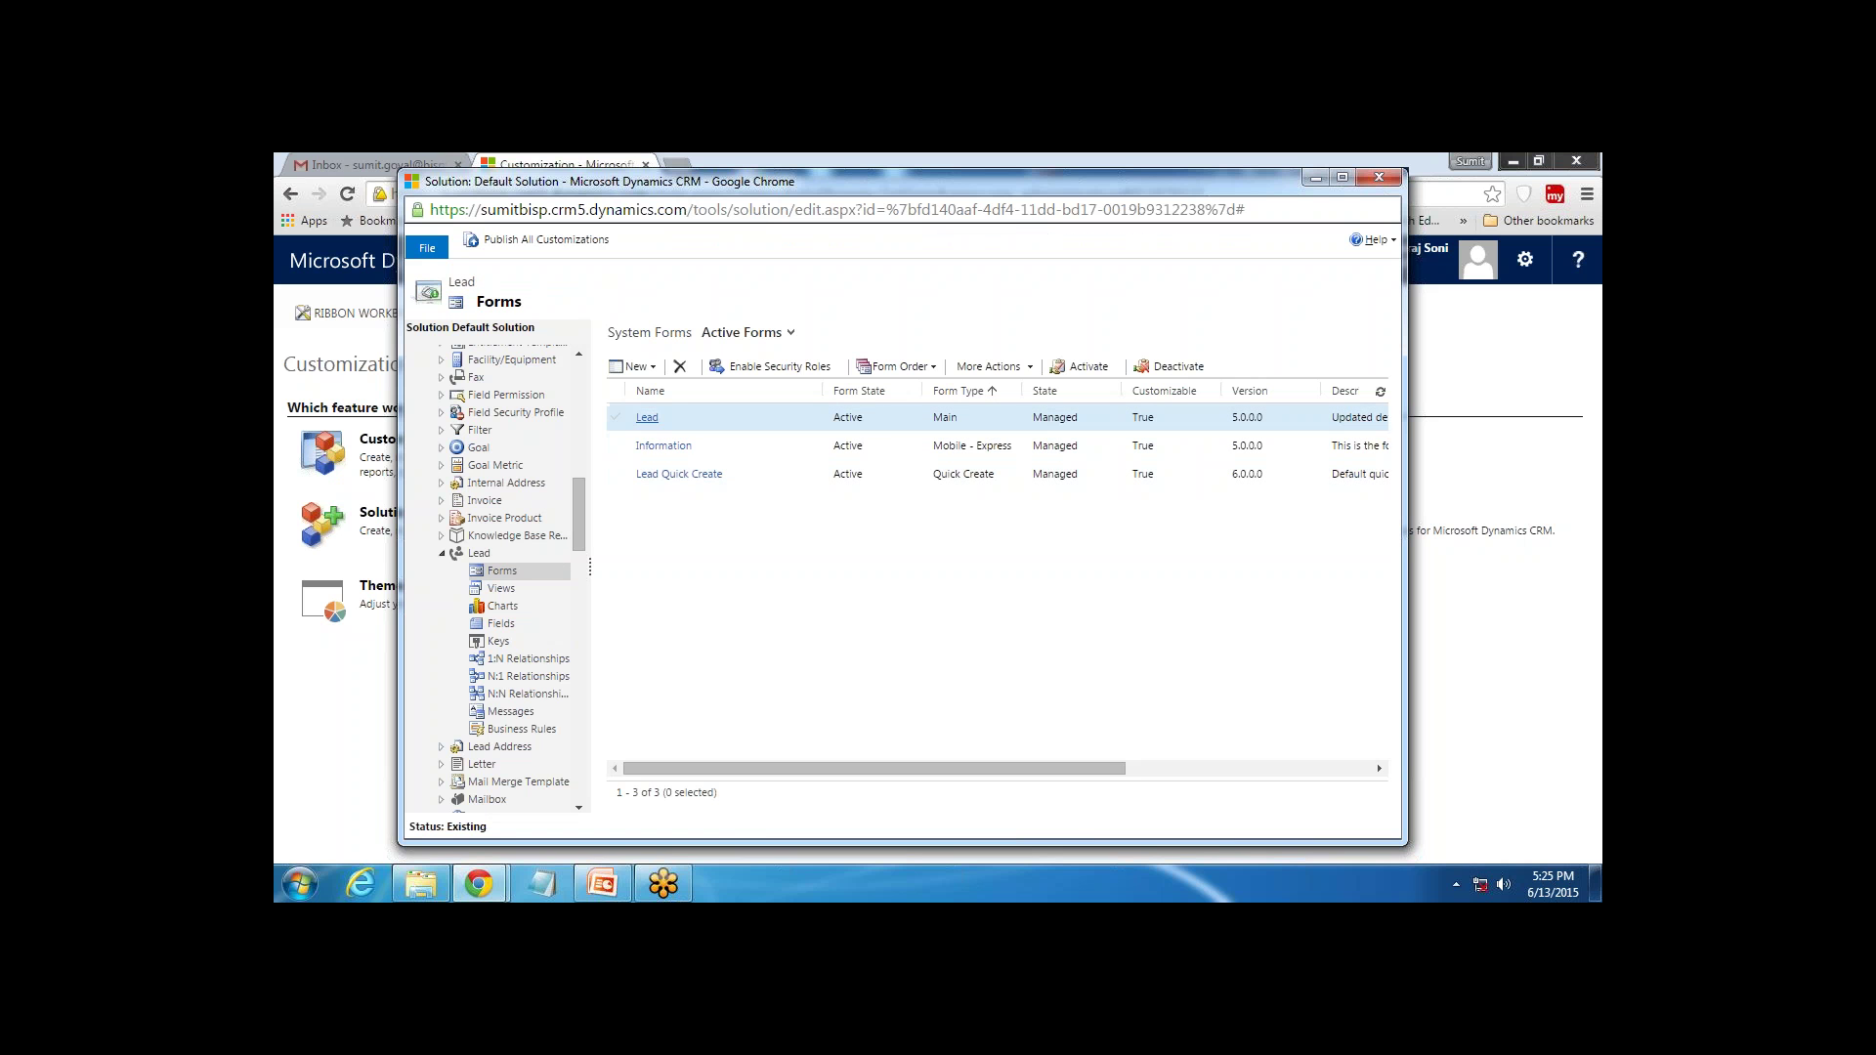
double_click(945, 419)
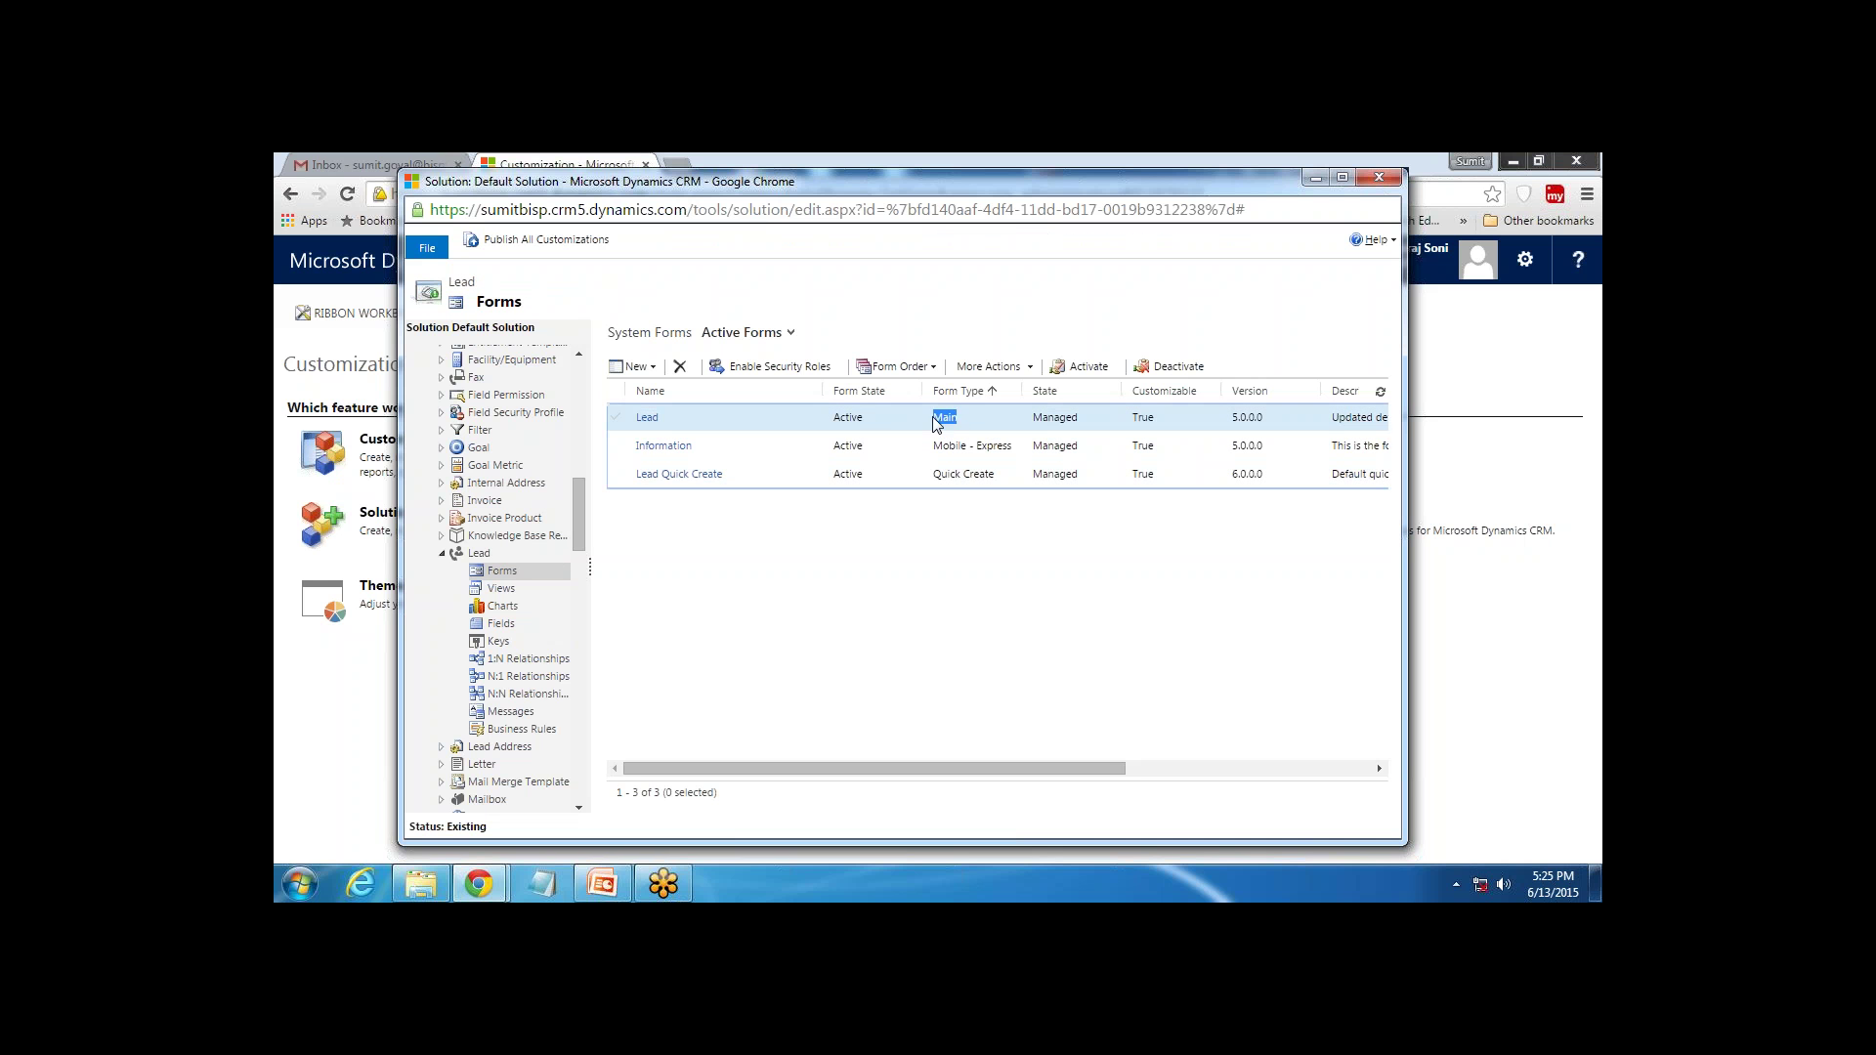
click(647, 418)
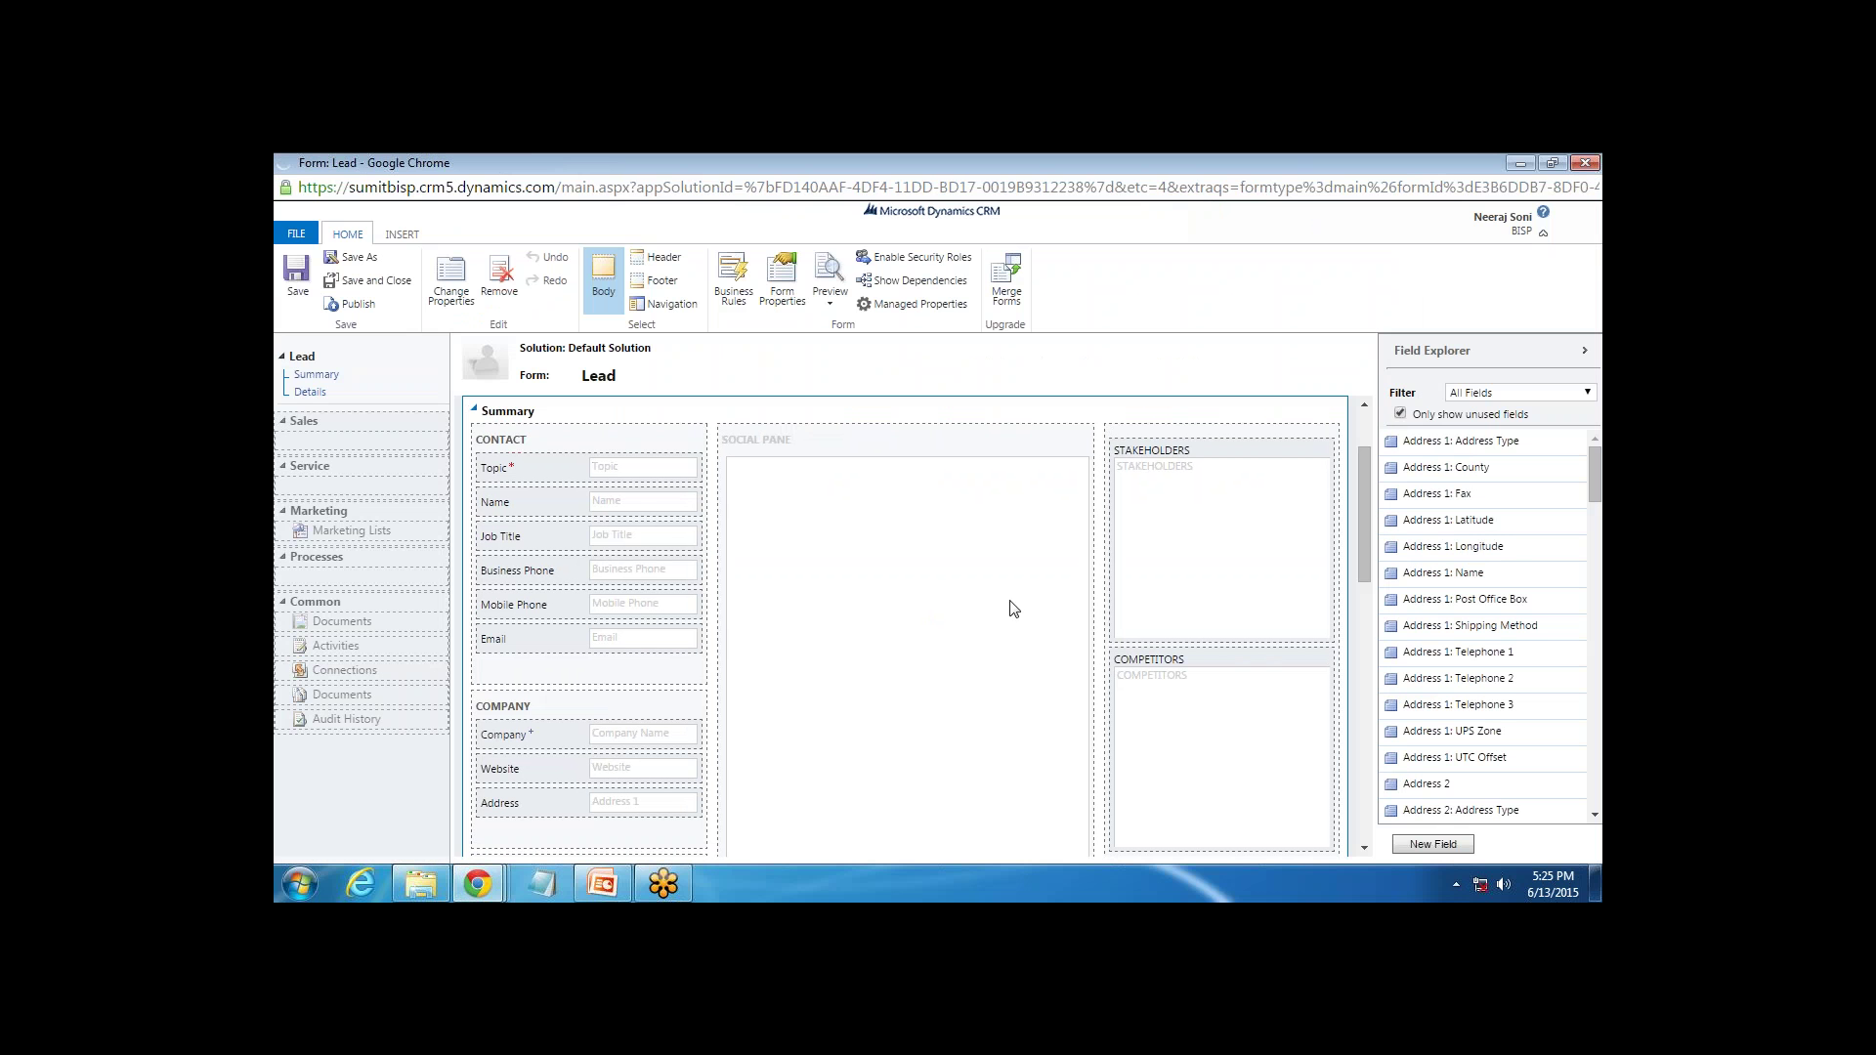
Look over the Lead form layout and filter its available fields to Custom Fields
scroll(879, 640, down, 2)
scroll(831, 637, up, 1)
scroll(800, 640, up, 1)
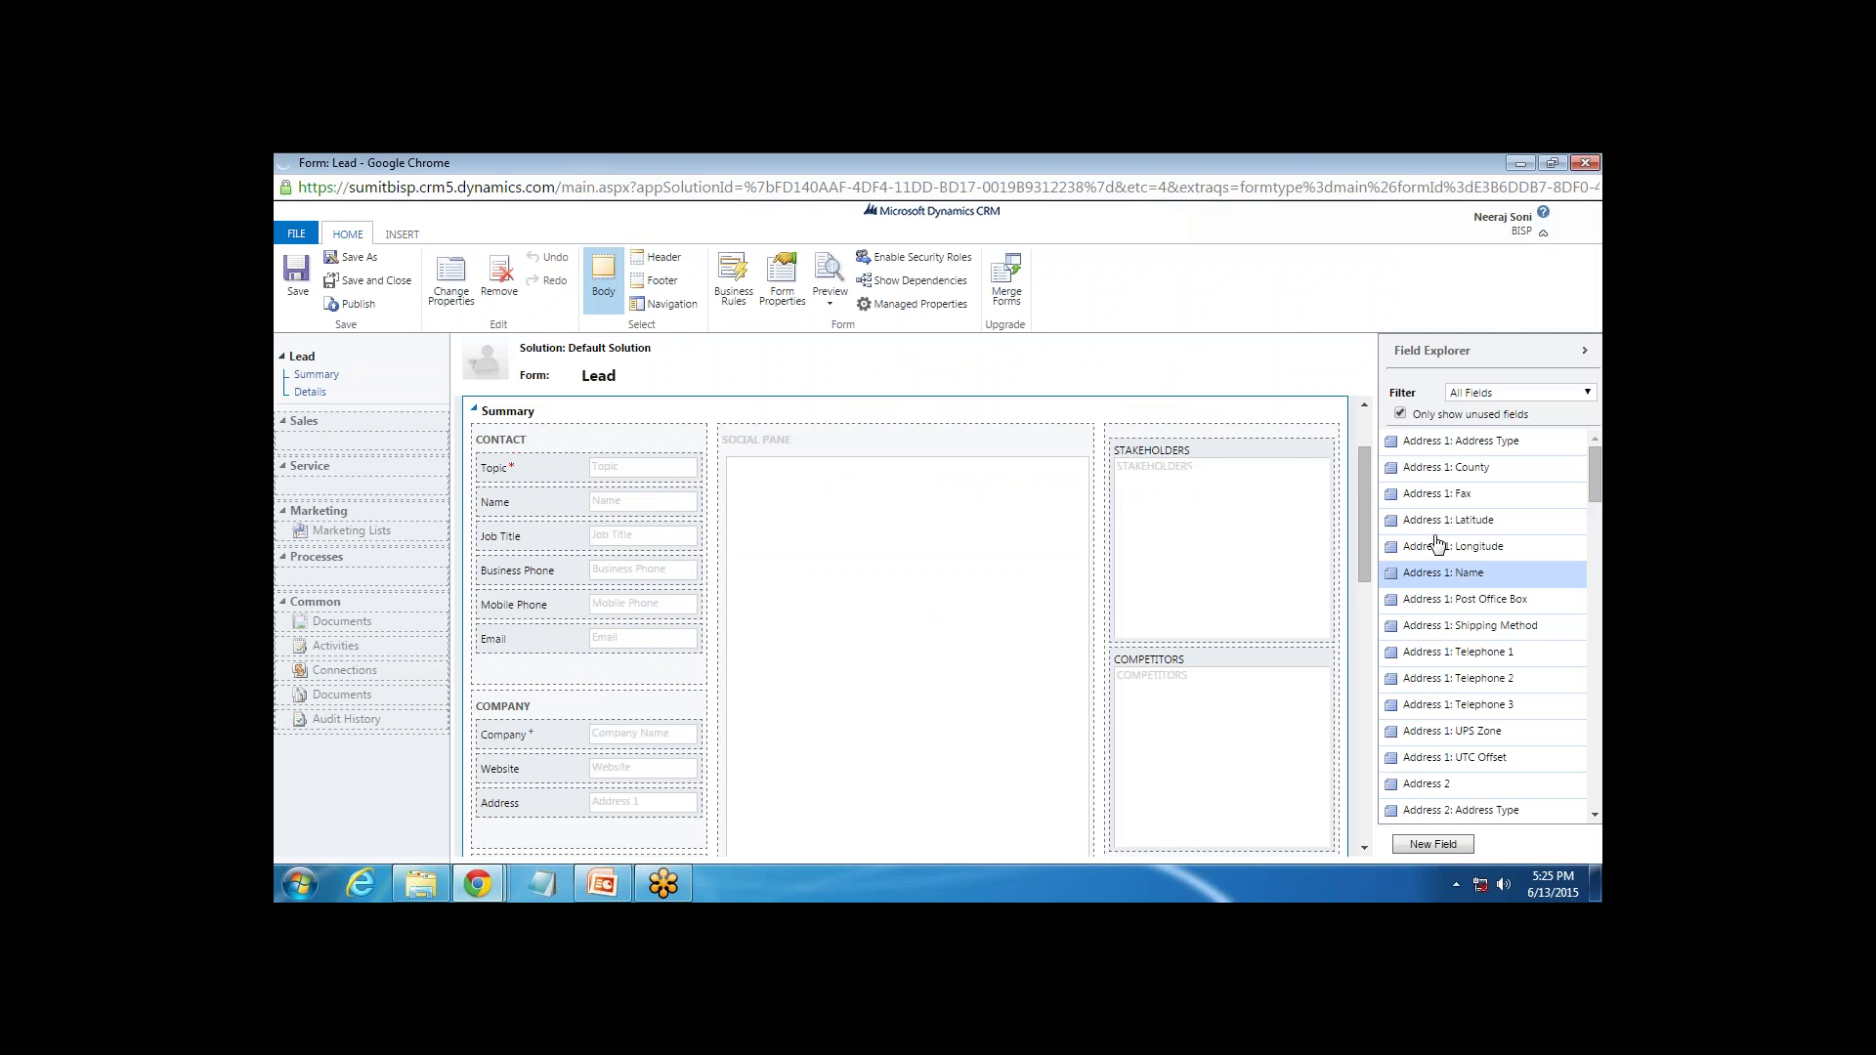
click(1473, 393)
click(1475, 436)
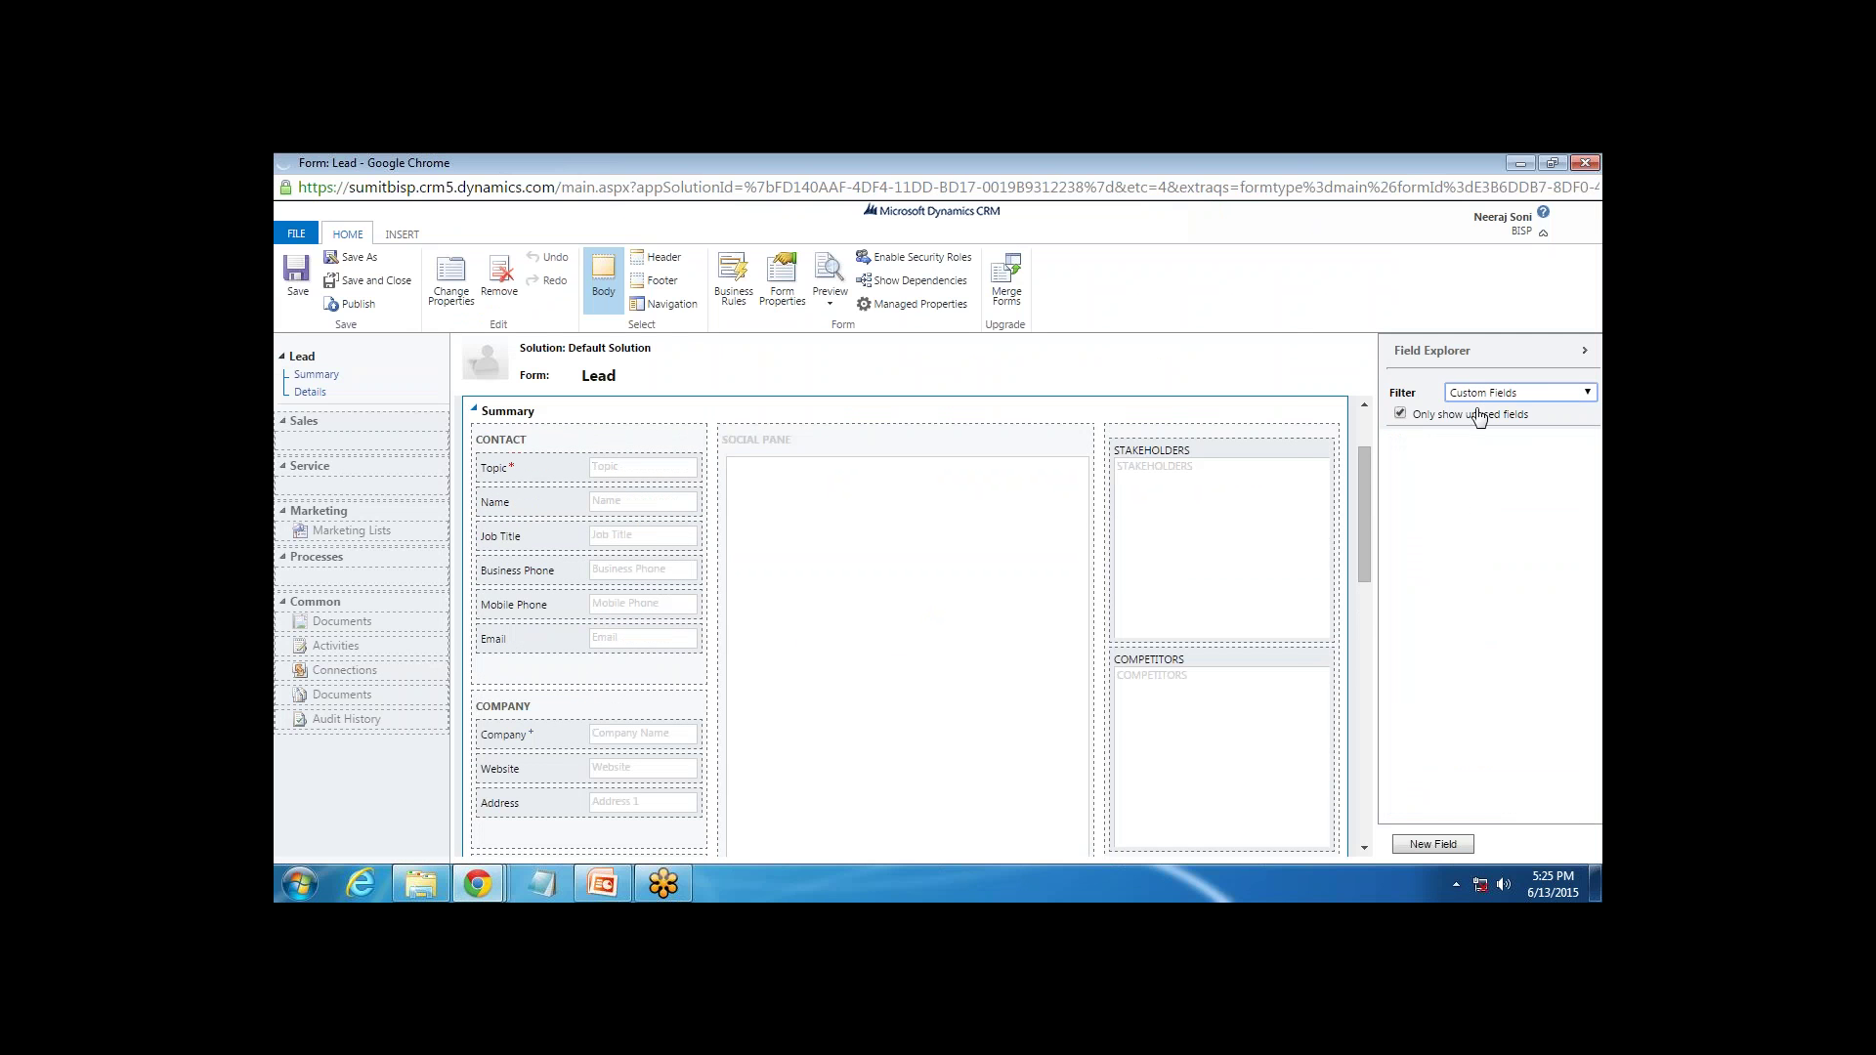
Start a new Lead field with the display name Lead Score and disable auditing for it
click(1432, 844)
drag(665, 168, 753, 176)
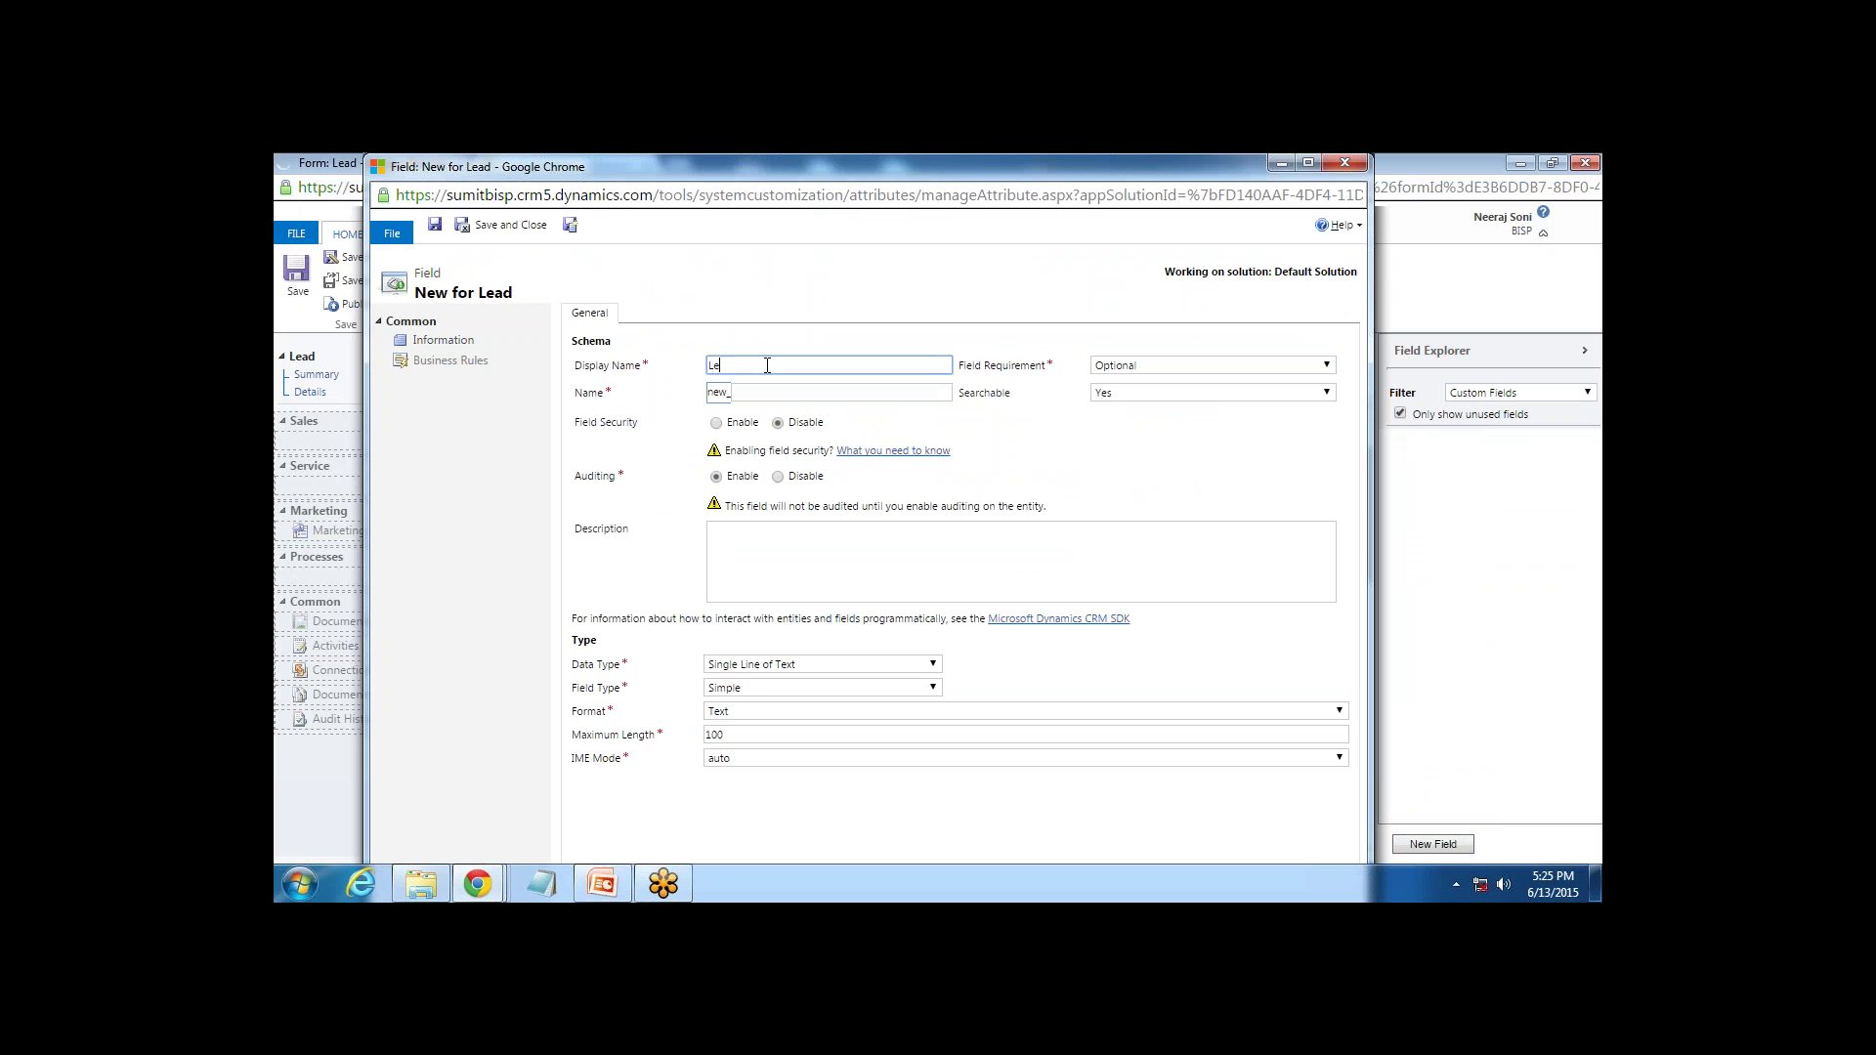
key(Tab)
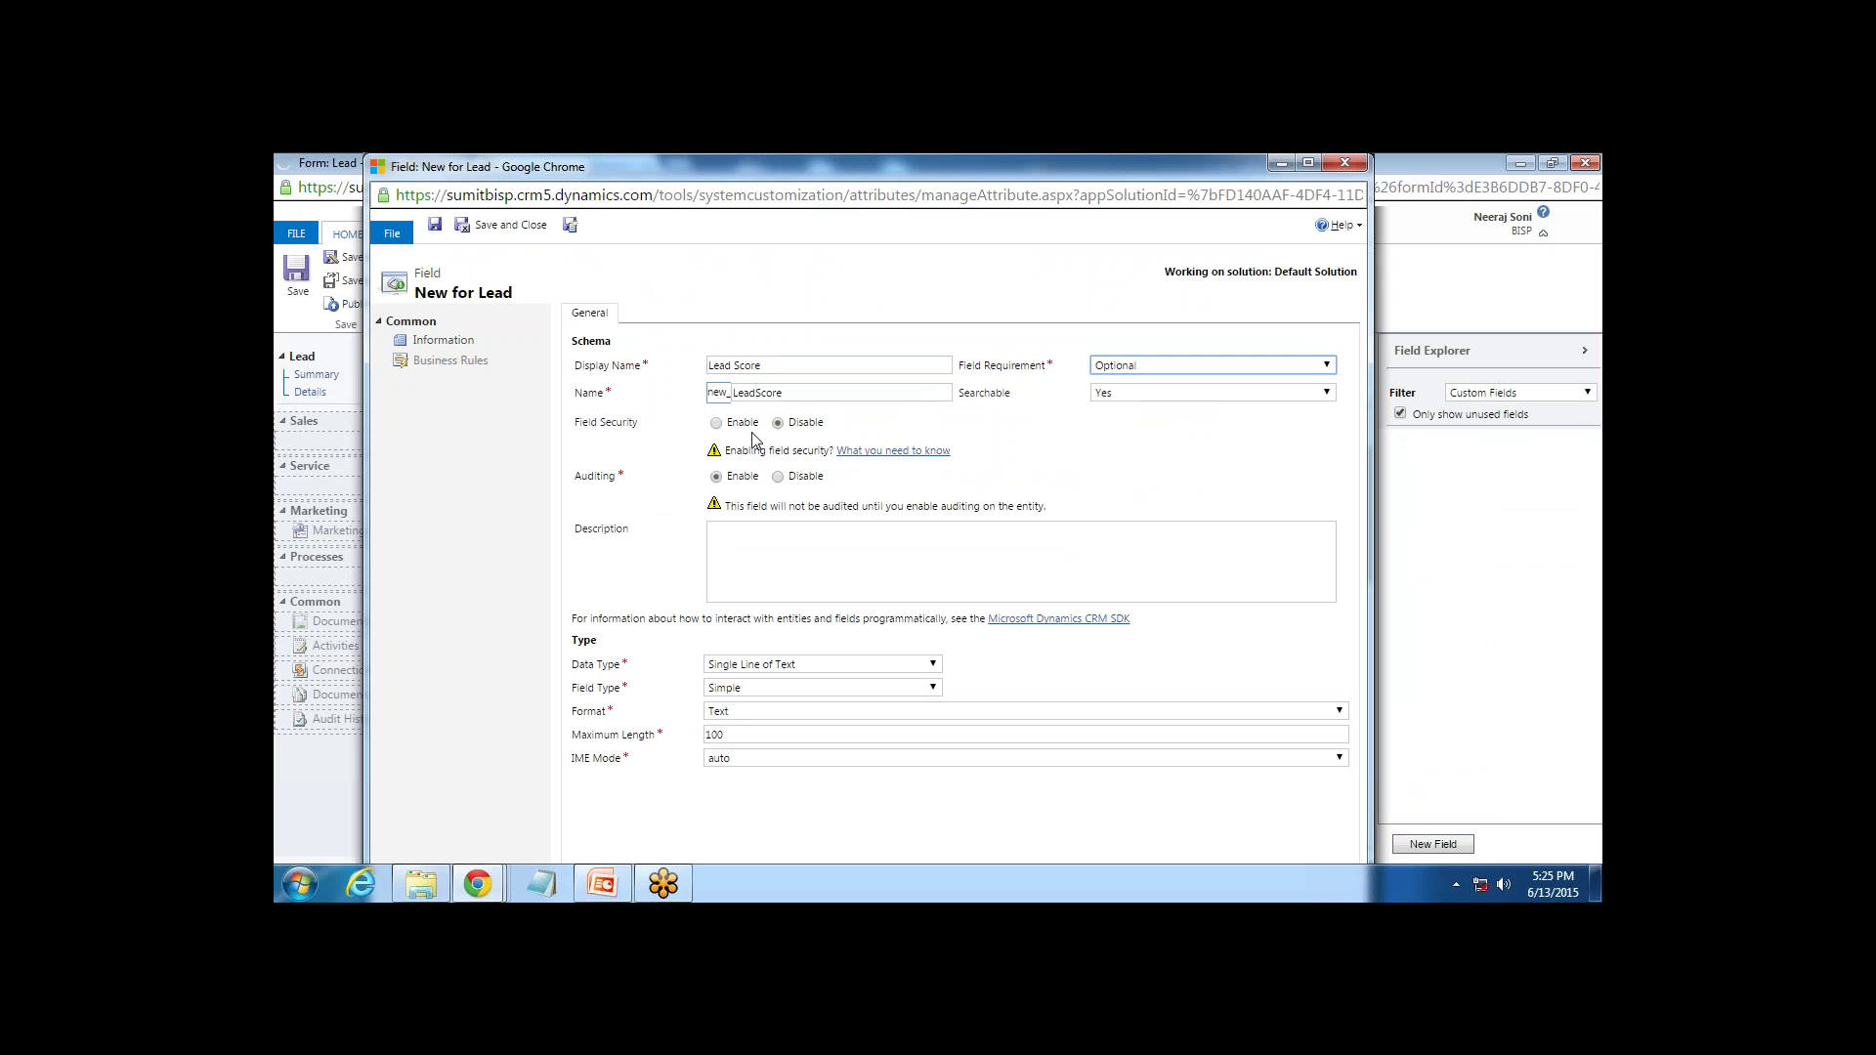
click(778, 477)
Set the Lead Score field's data type to Whole Number and its field type to Calculated
click(828, 664)
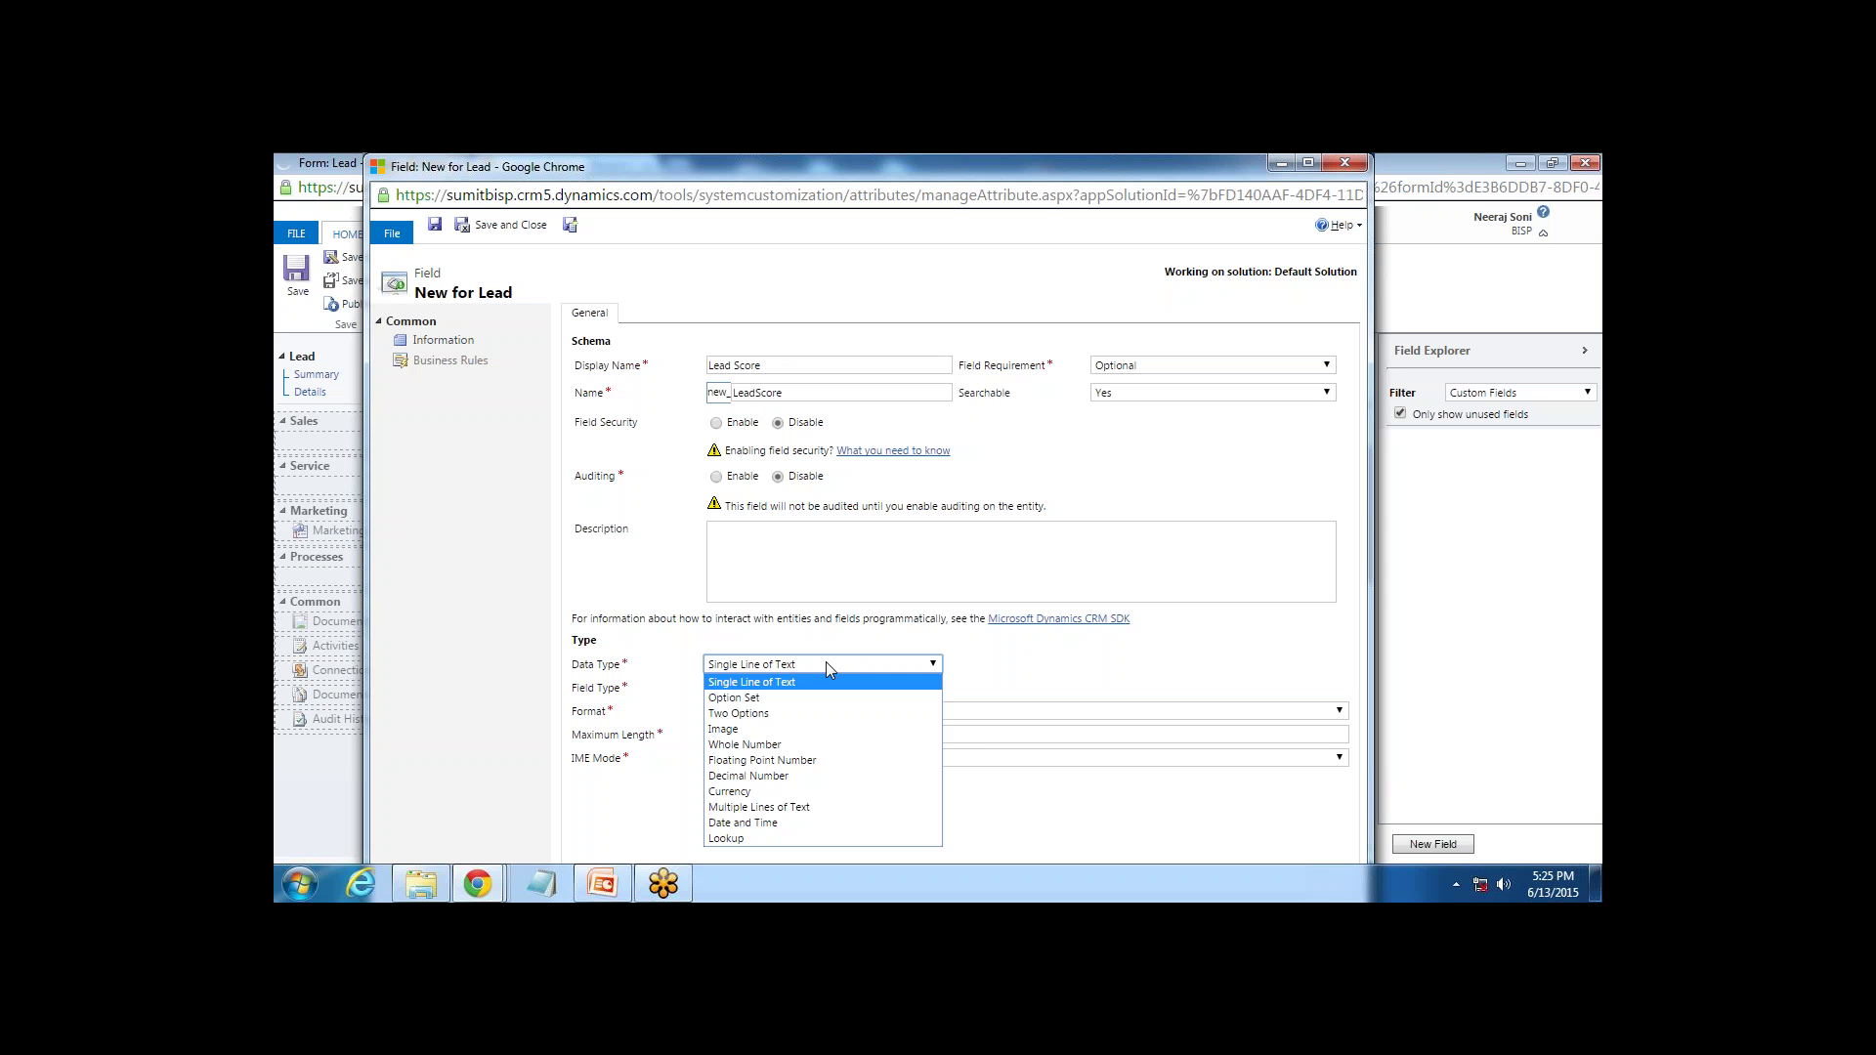
click(1012, 667)
click(836, 688)
click(819, 664)
click(1594, 244)
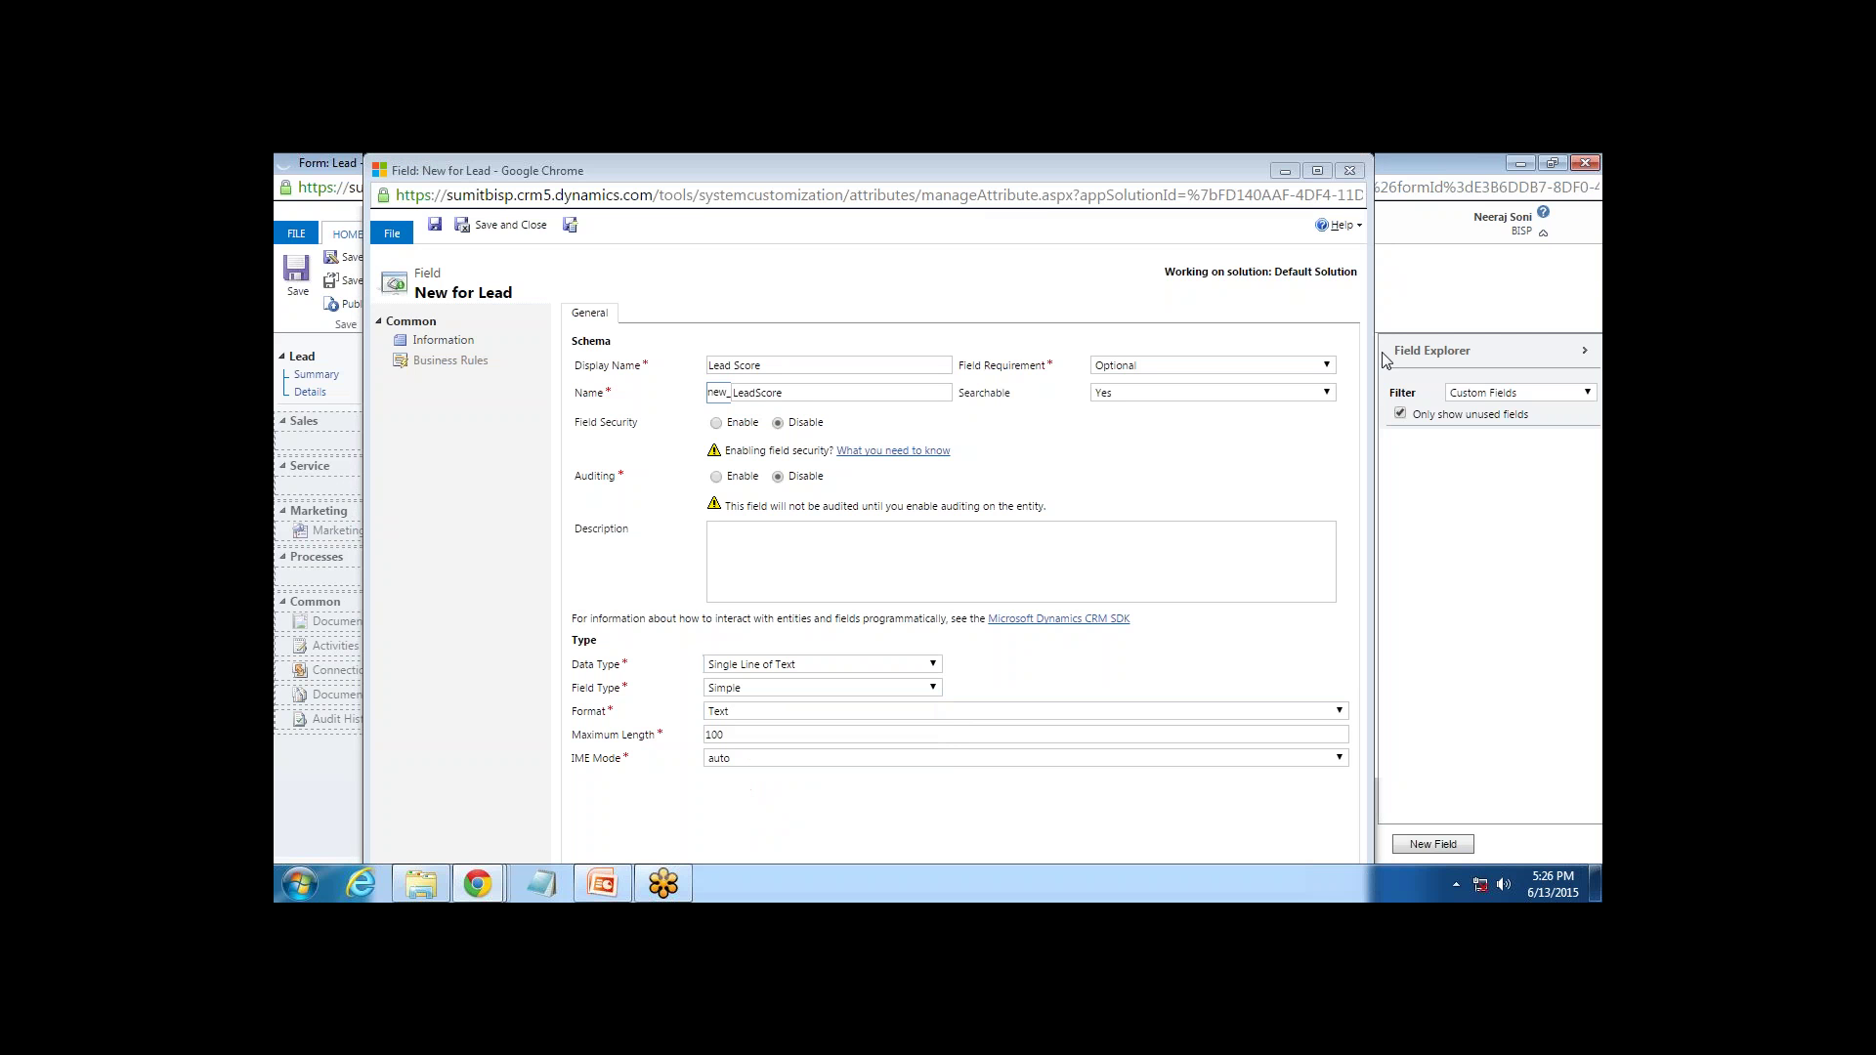
click(761, 665)
click(765, 755)
click(777, 689)
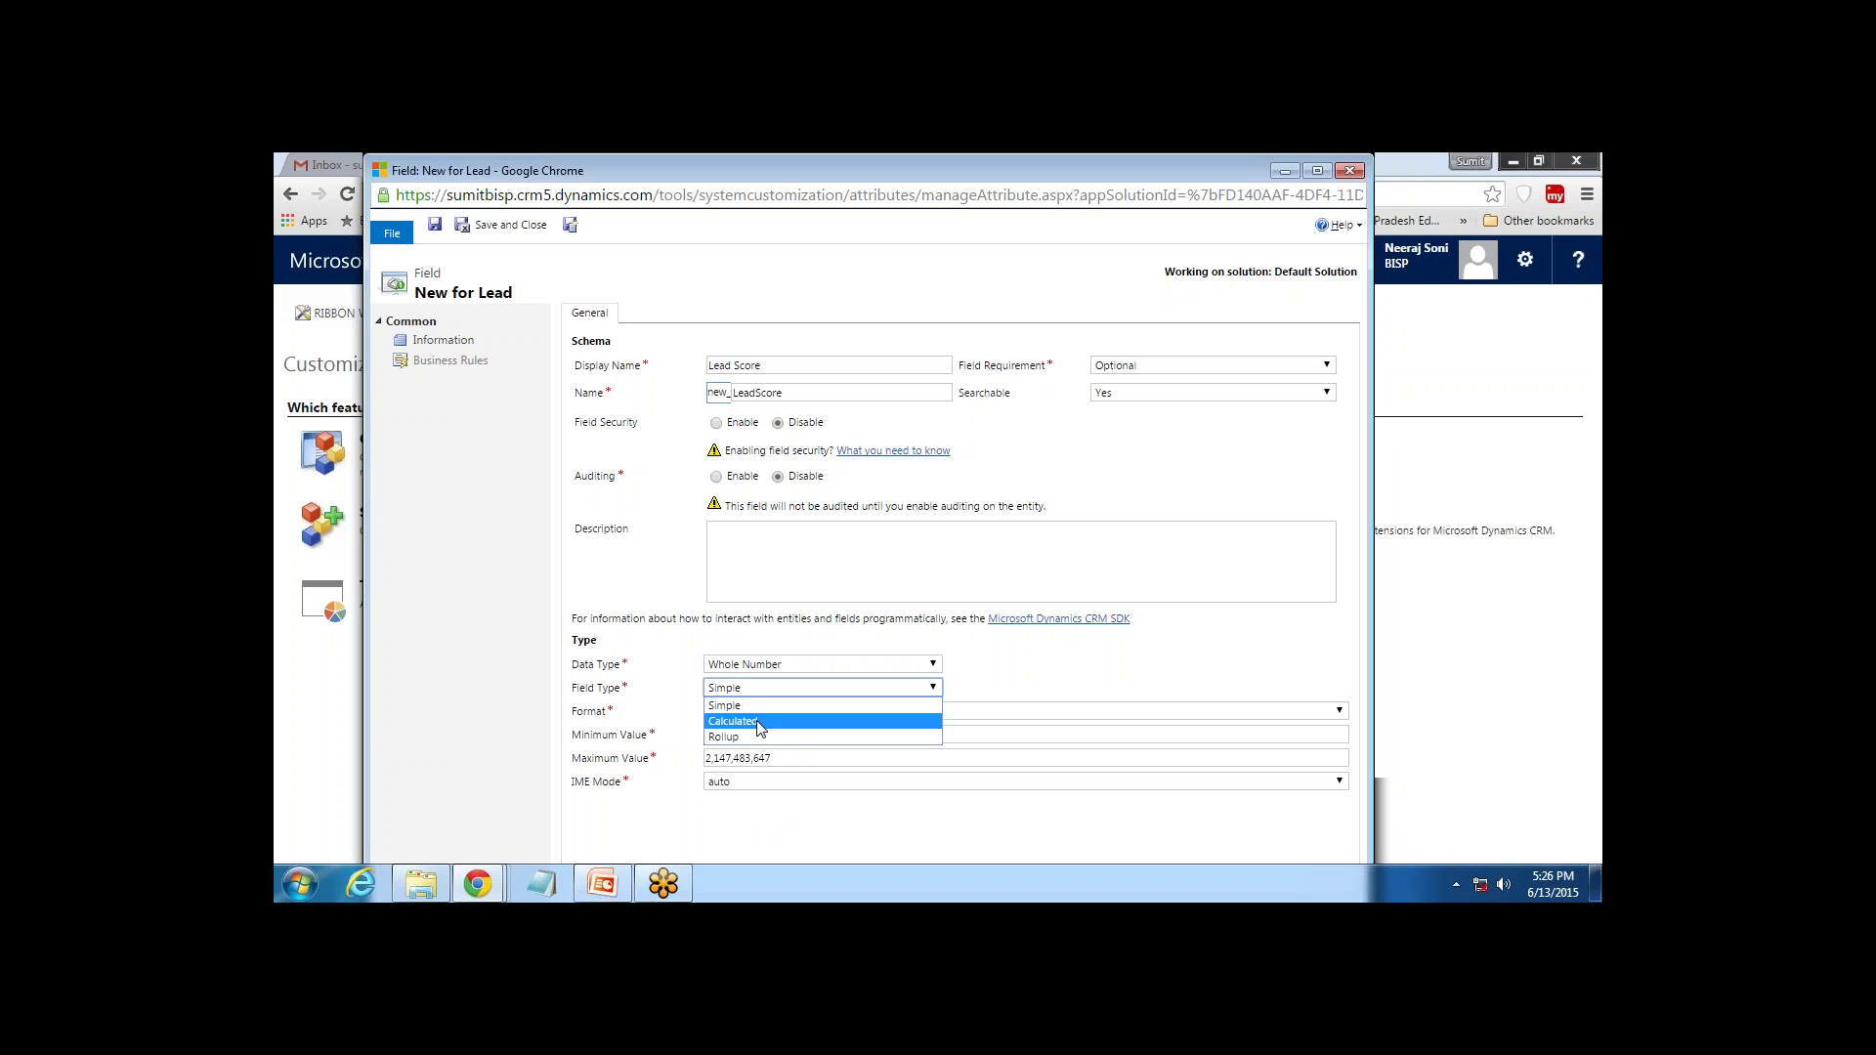
click(759, 724)
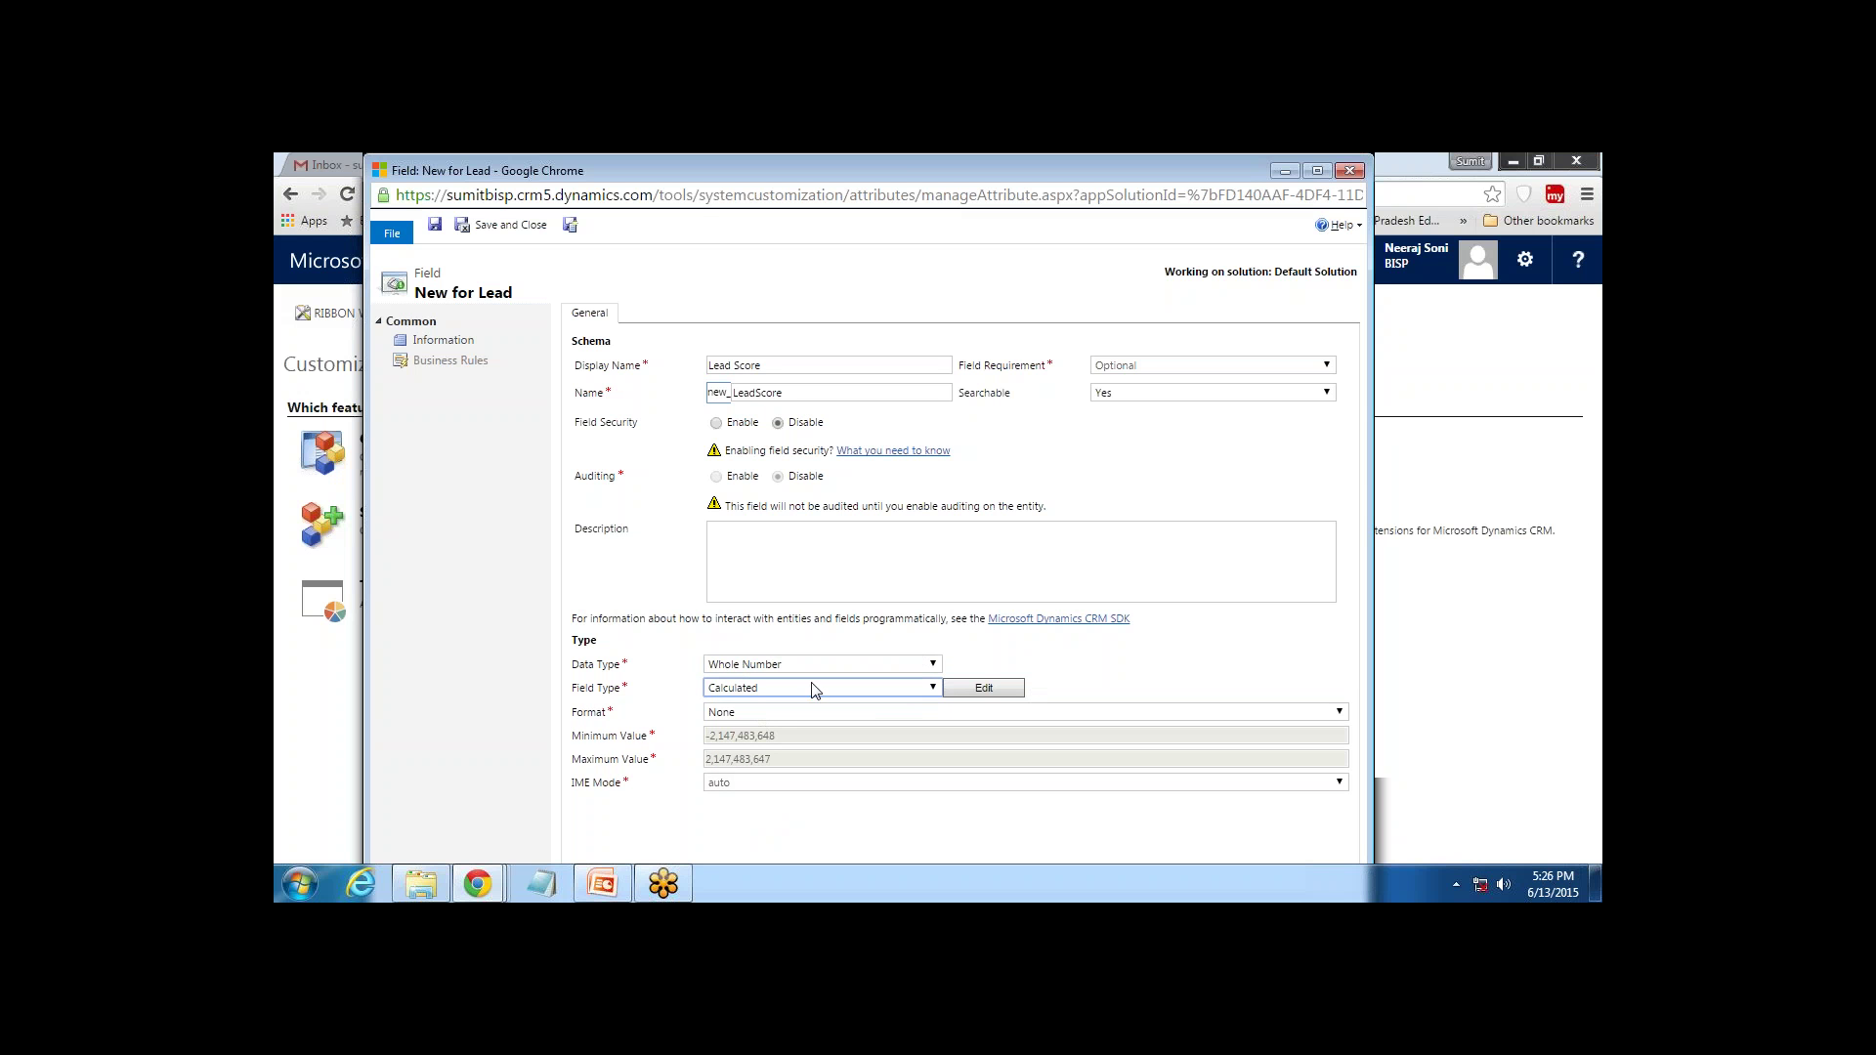
Open the calculation definition of the Lead Score field and maximize its window
click(984, 681)
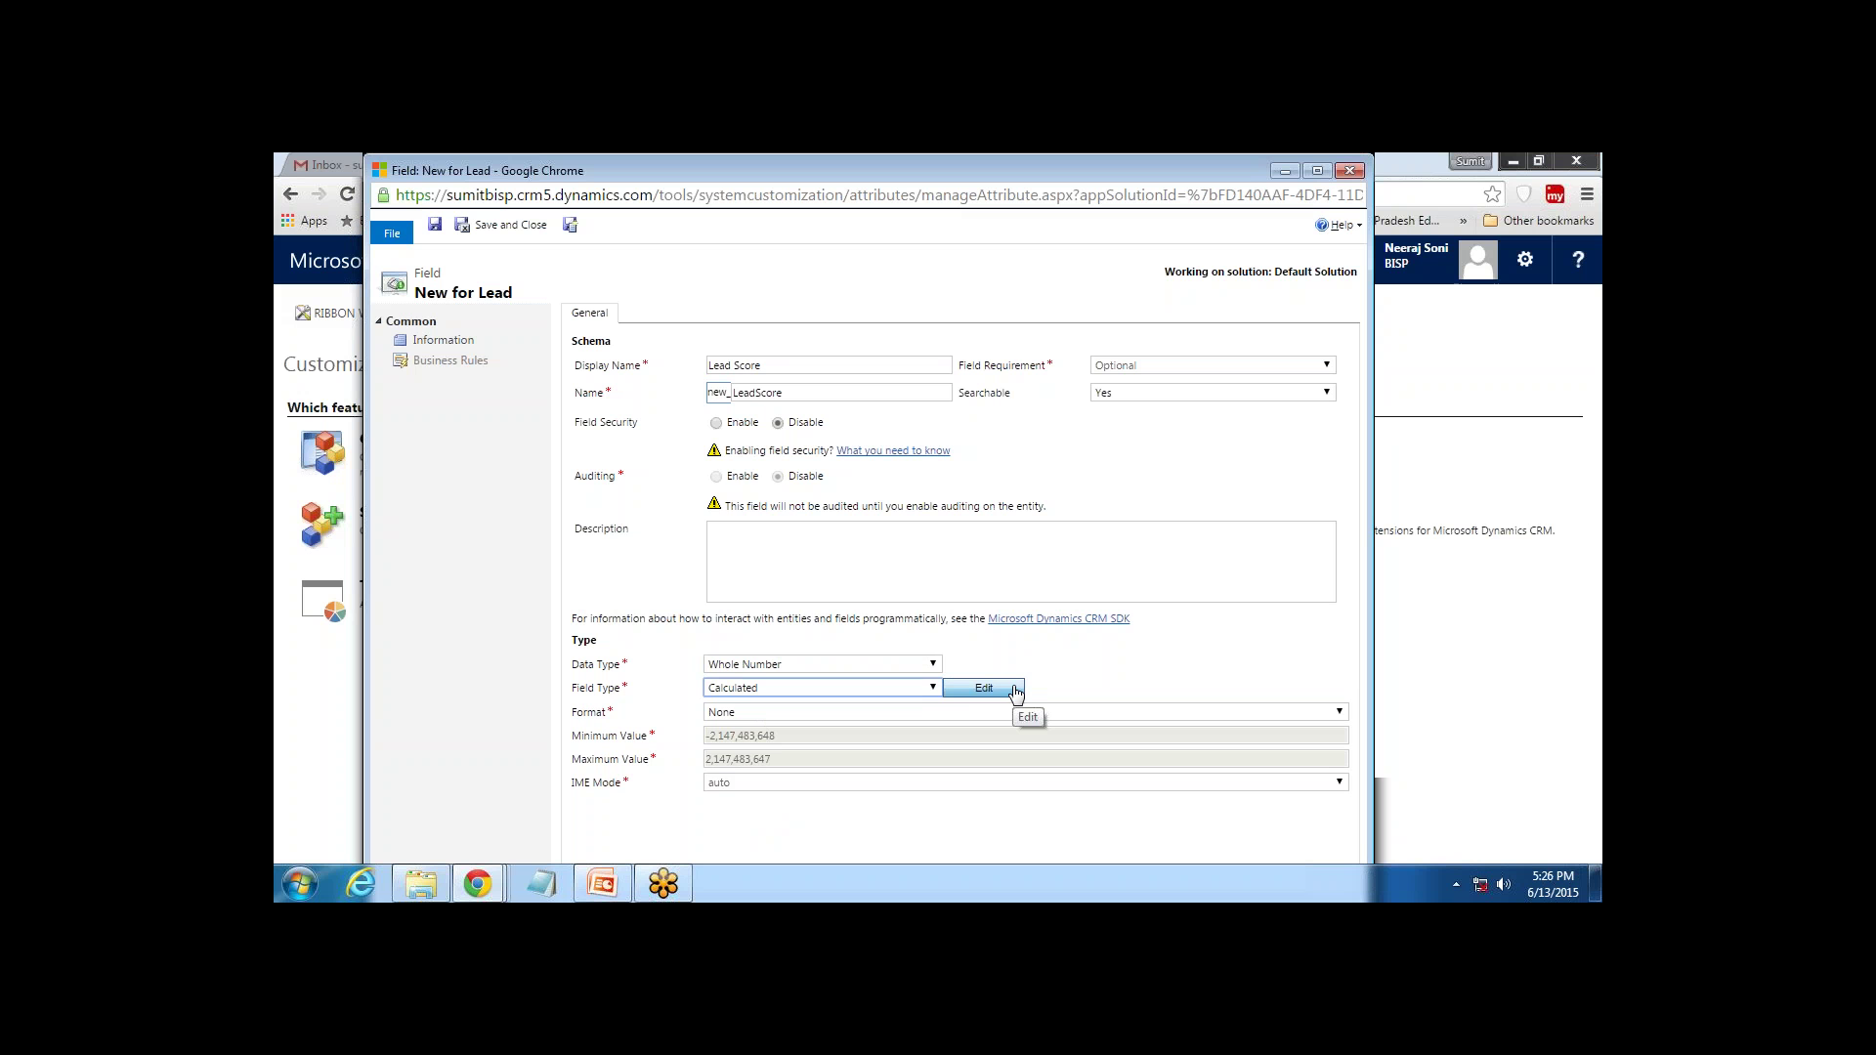
click(983, 689)
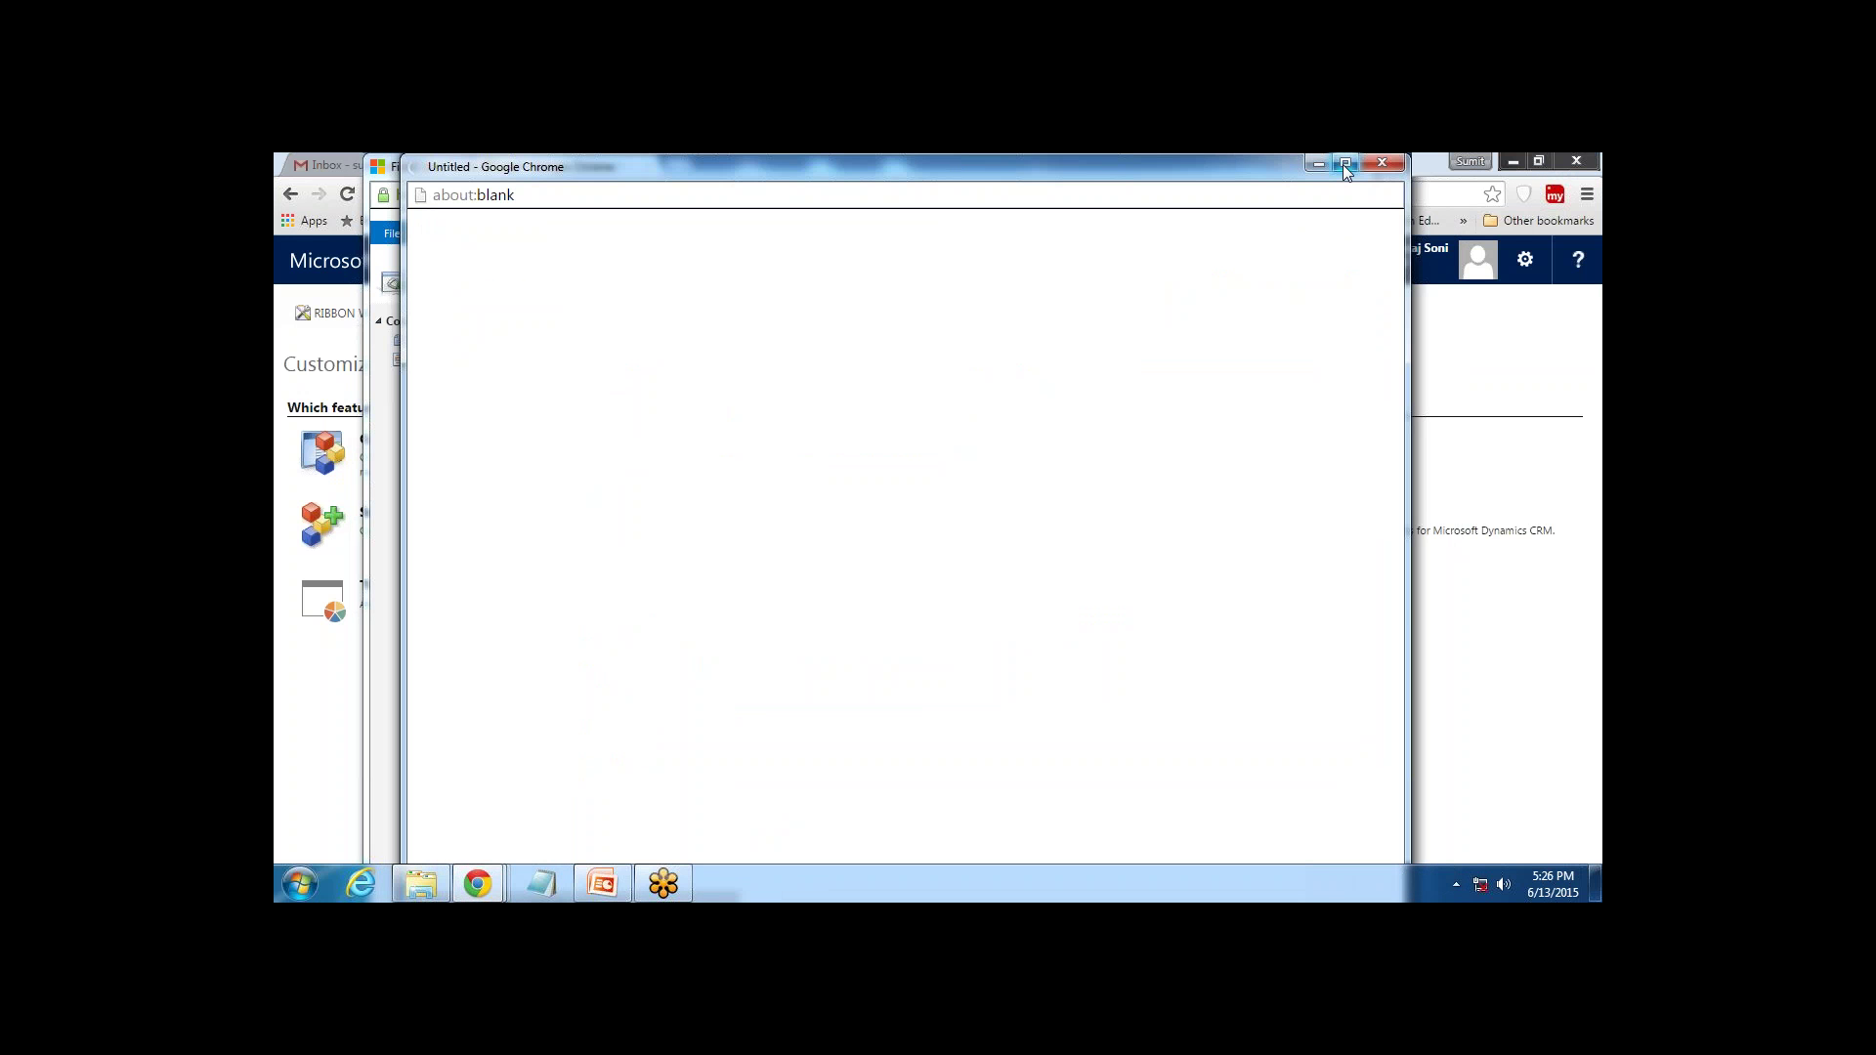
click(1345, 163)
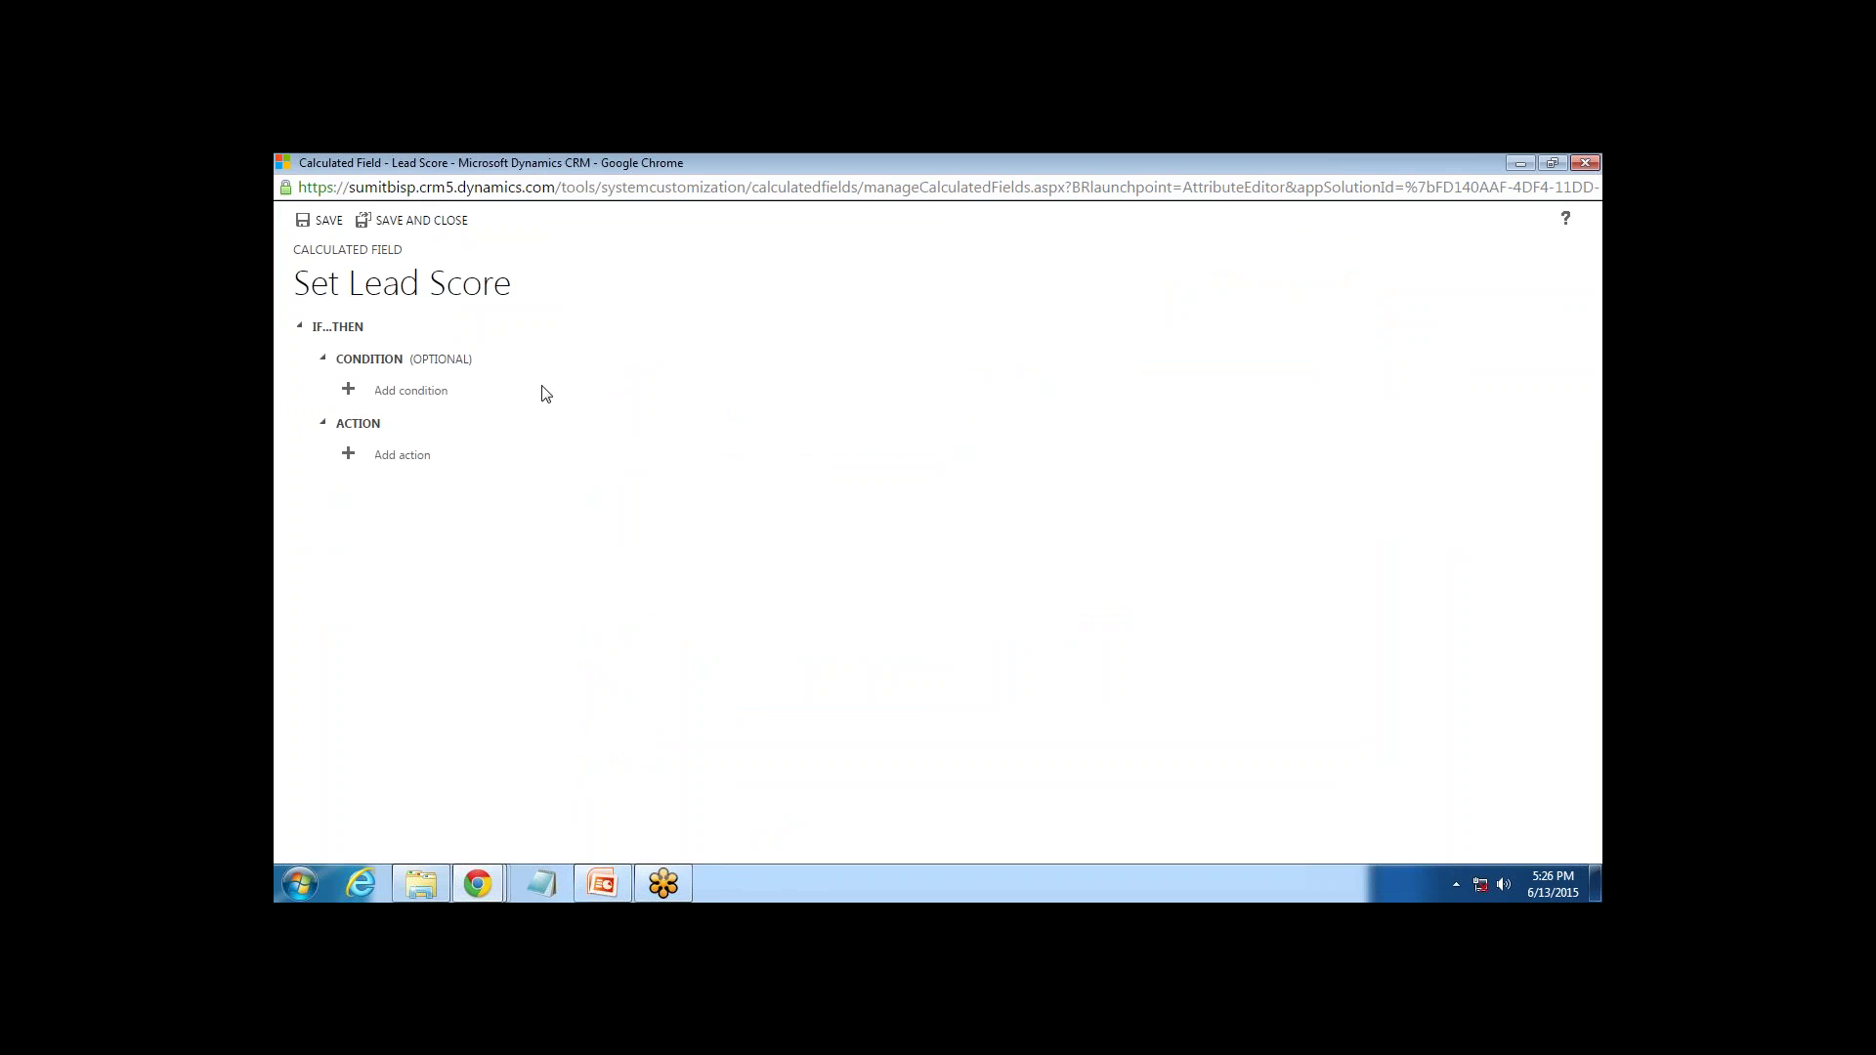
Add a condition on the current Lead entity that Purchase Timeframe equals Immediate or This Quarter
click(411, 391)
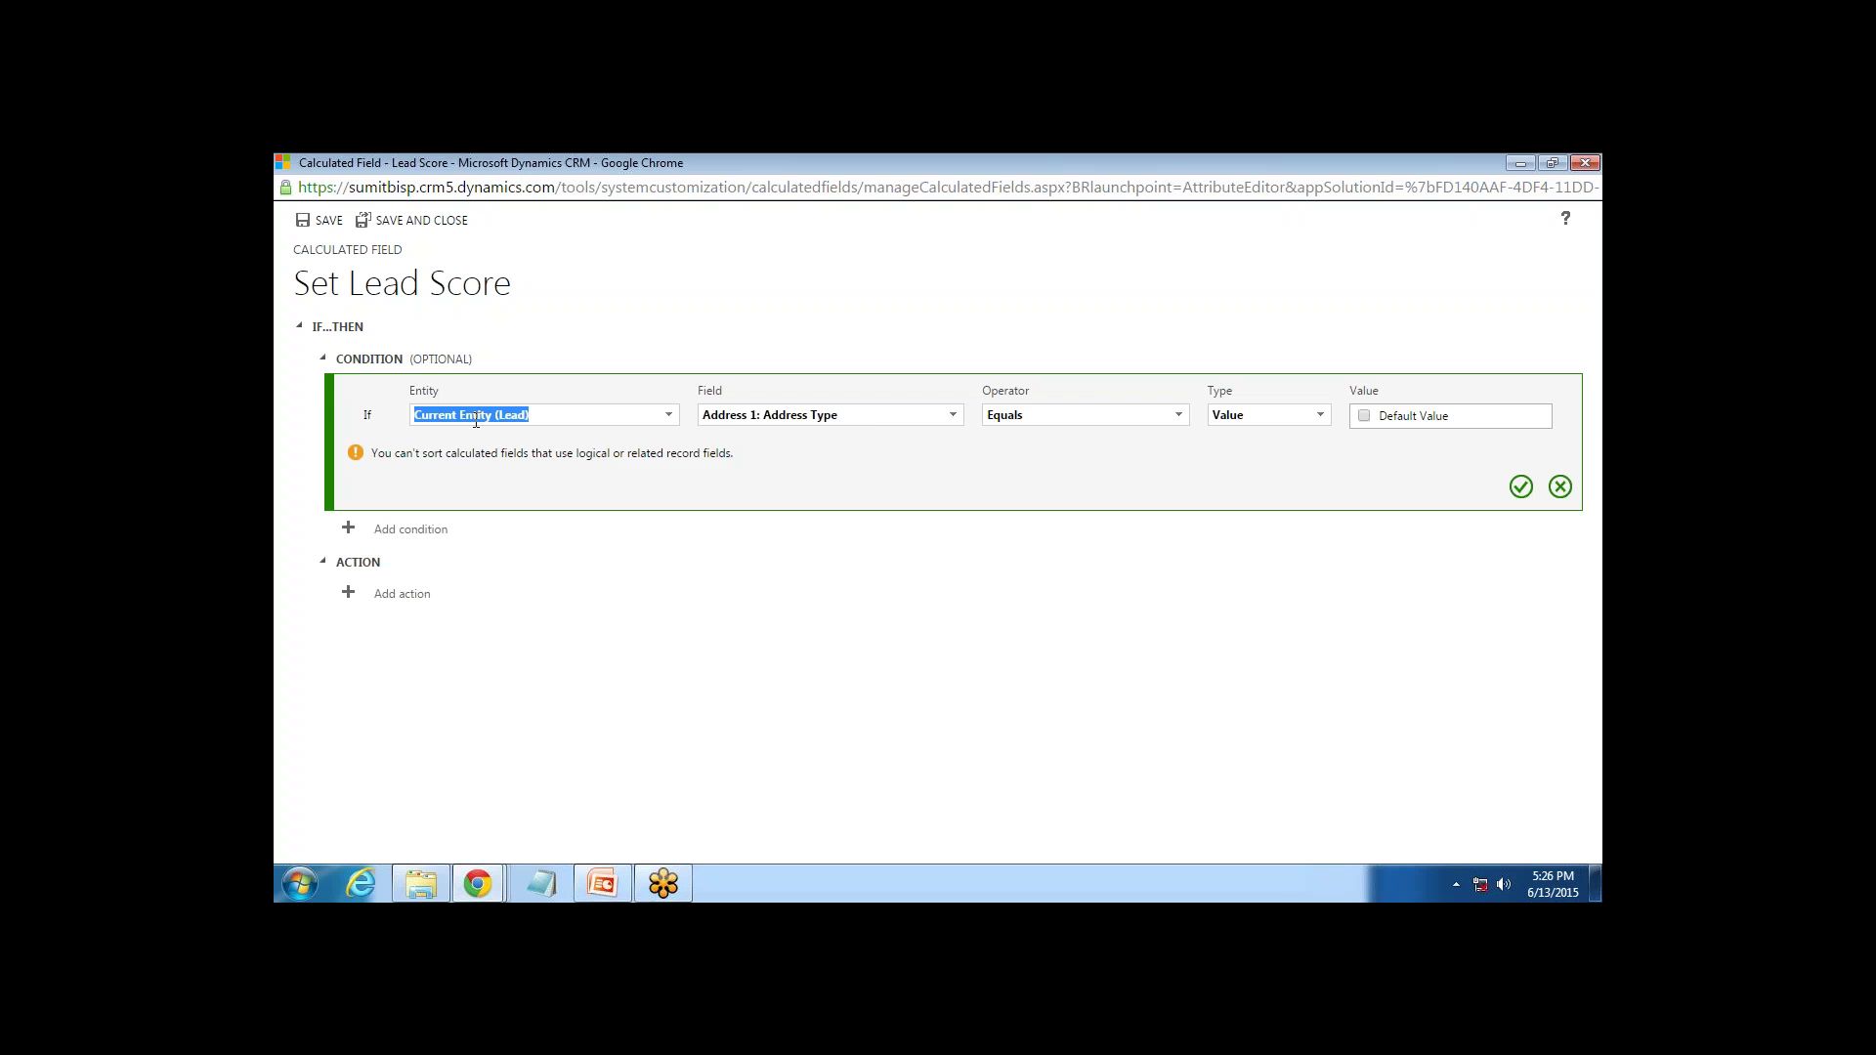
click(790, 420)
key(Delete)
text(pur)
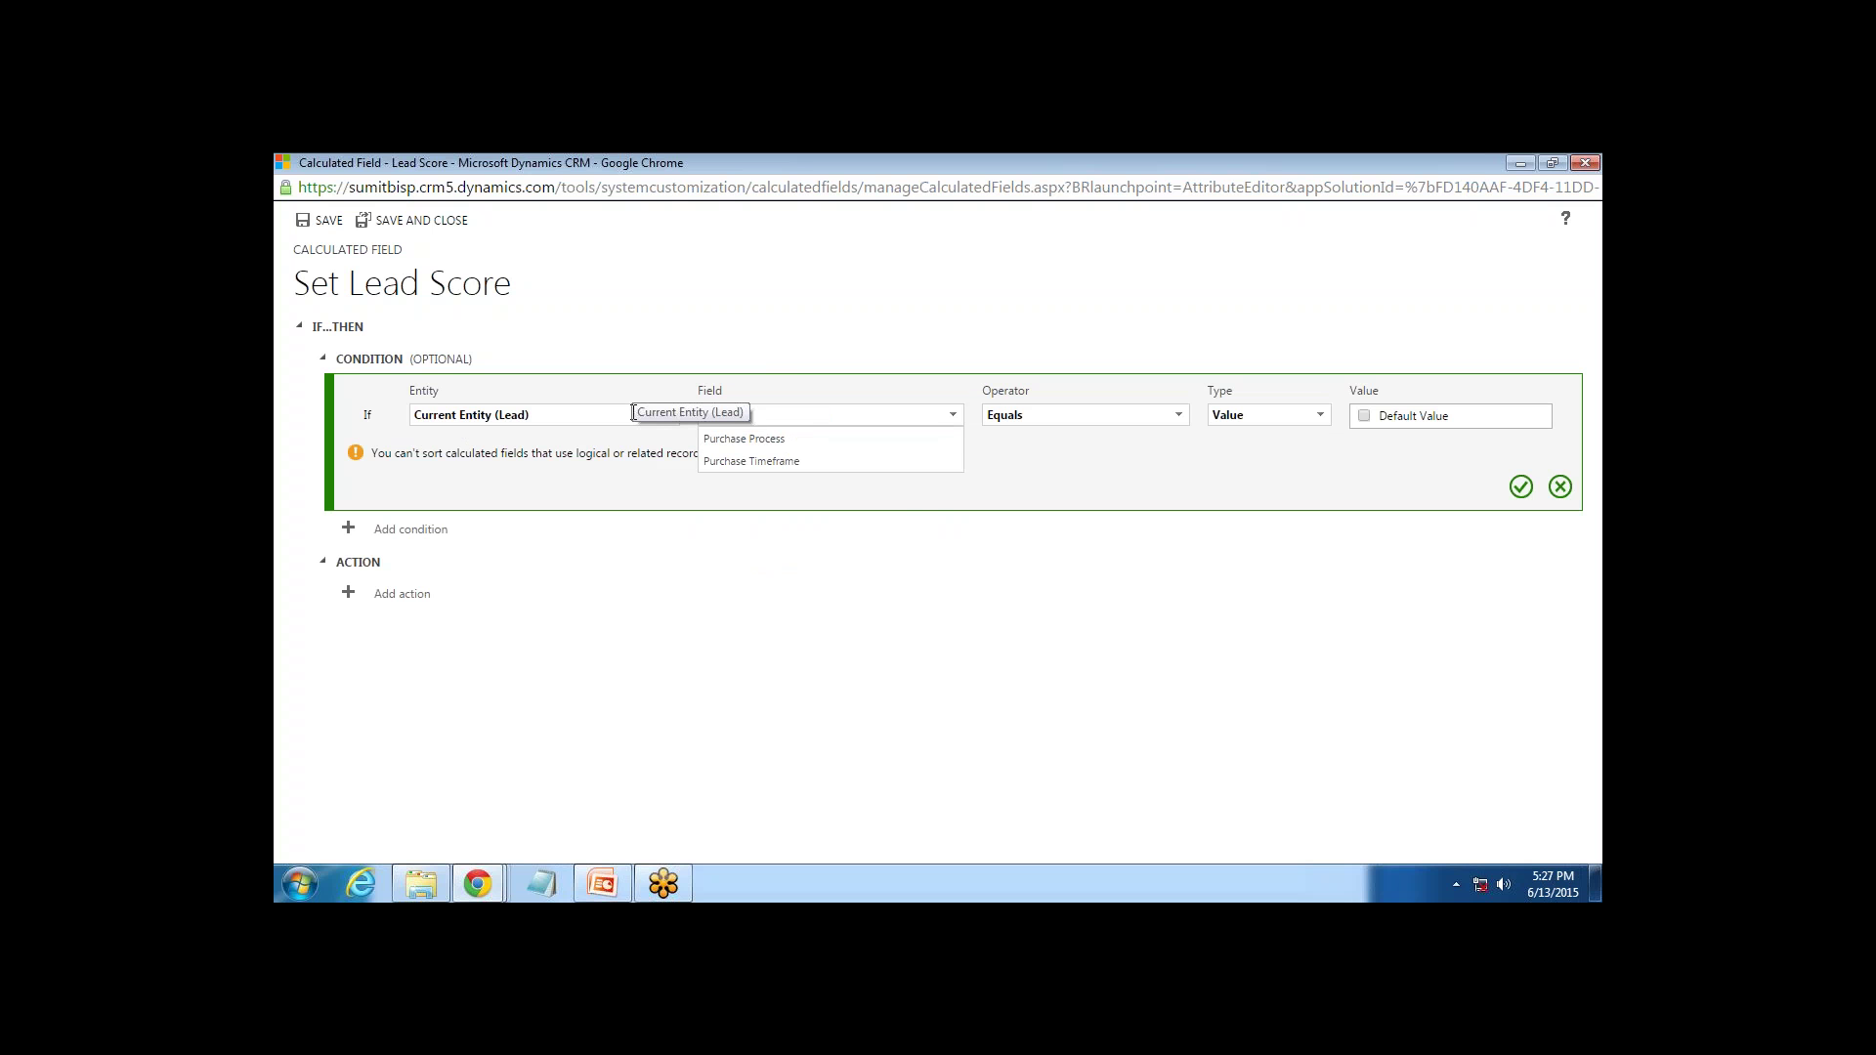
key(Down)
key(Down)
key(Return)
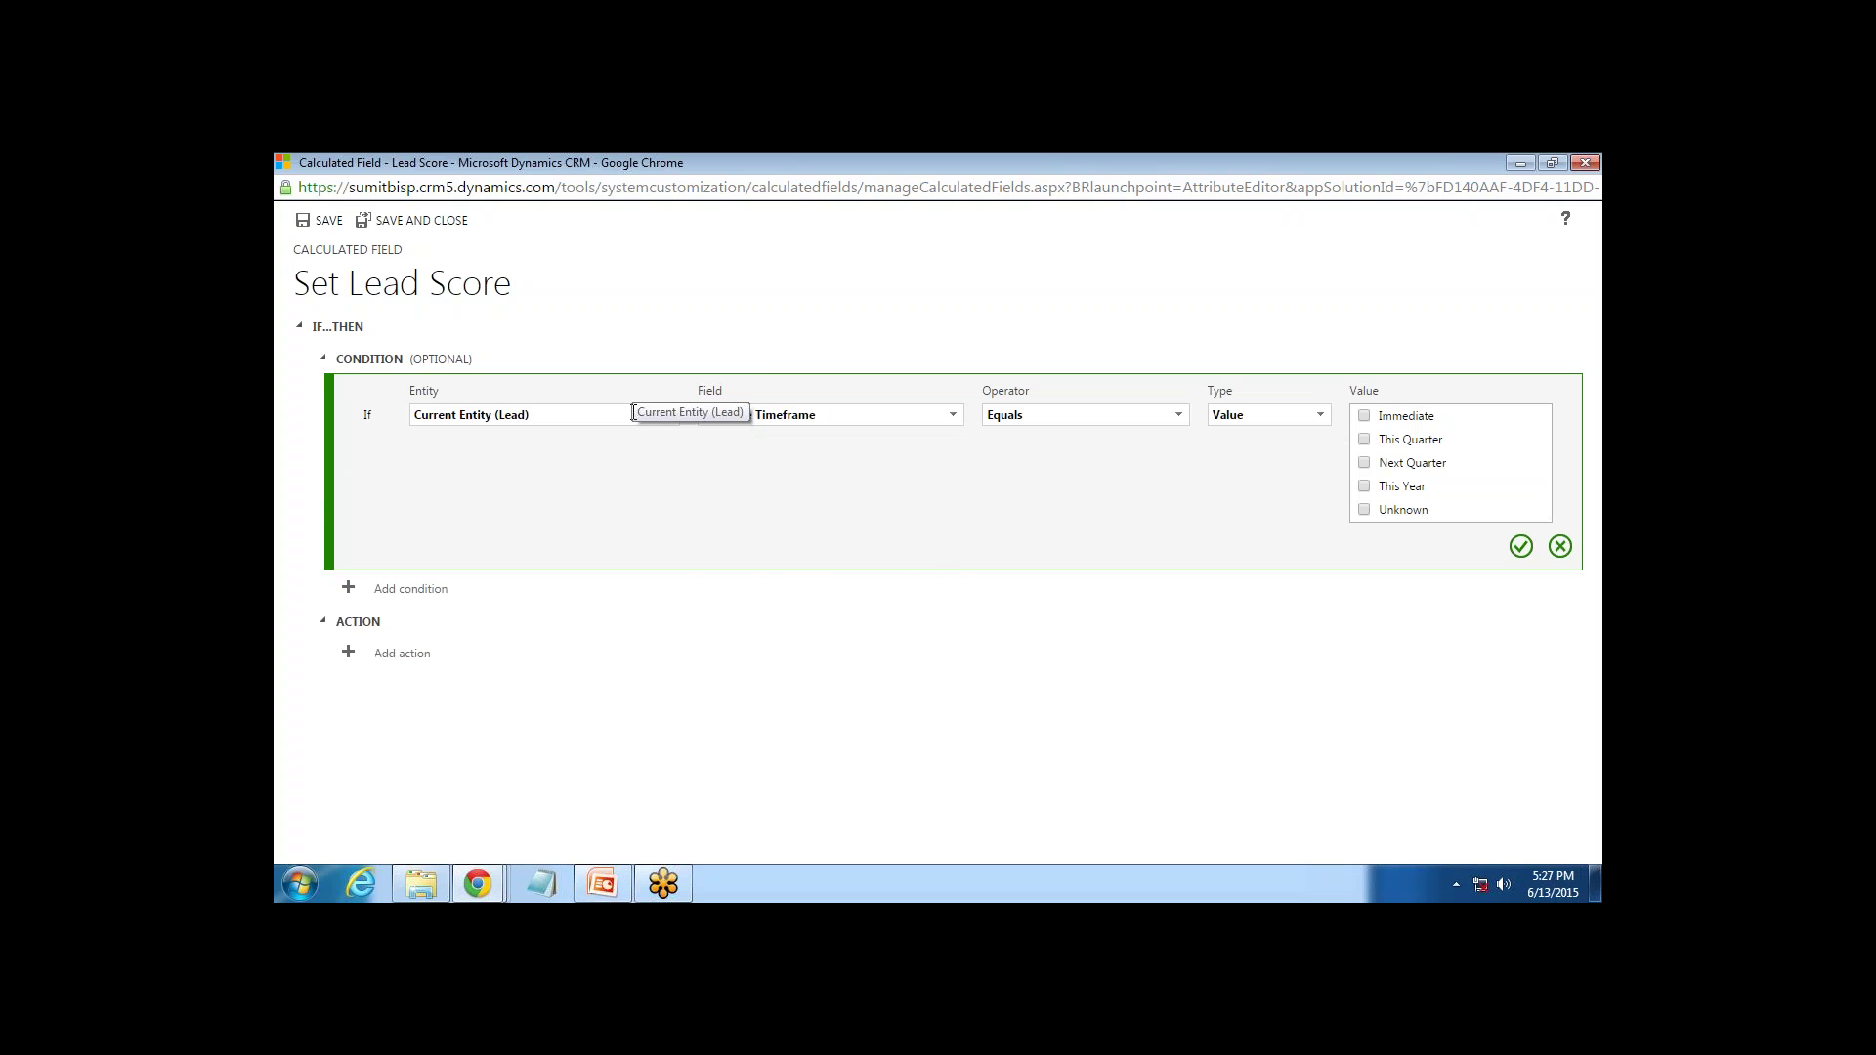
click(1364, 417)
click(1364, 441)
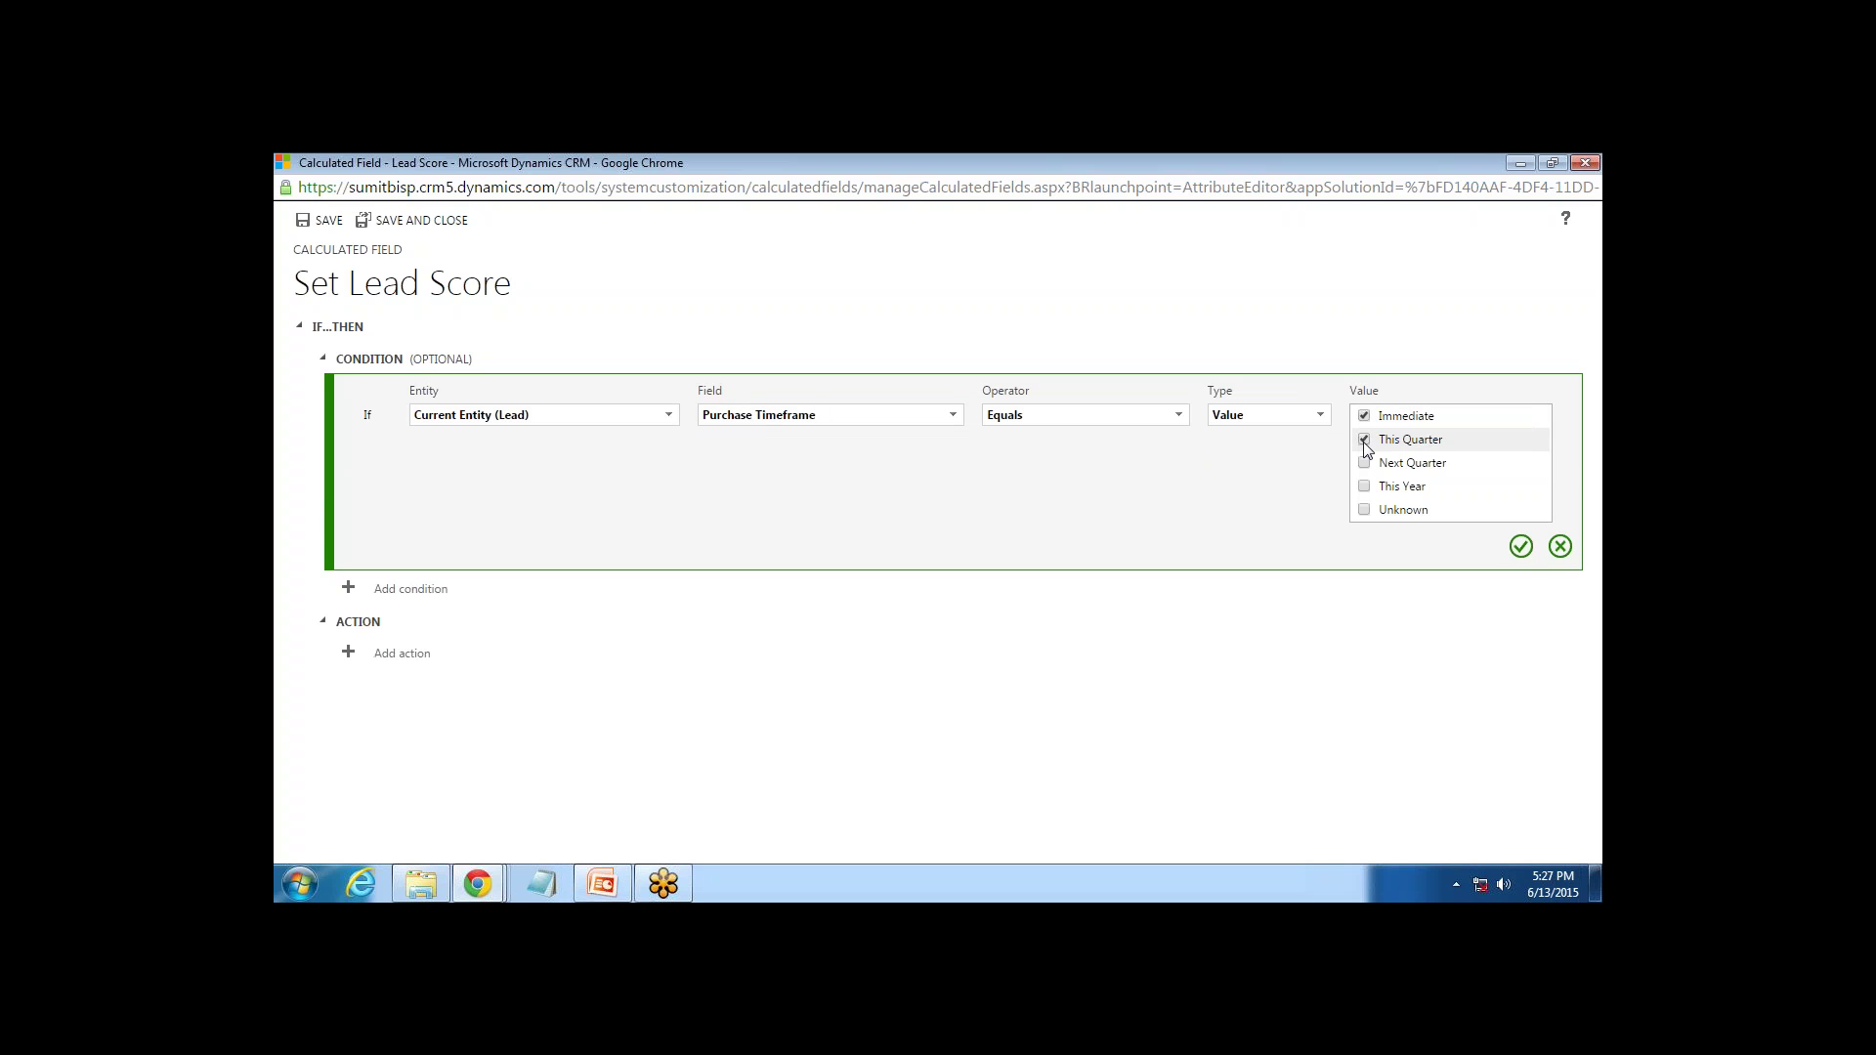
click(1521, 546)
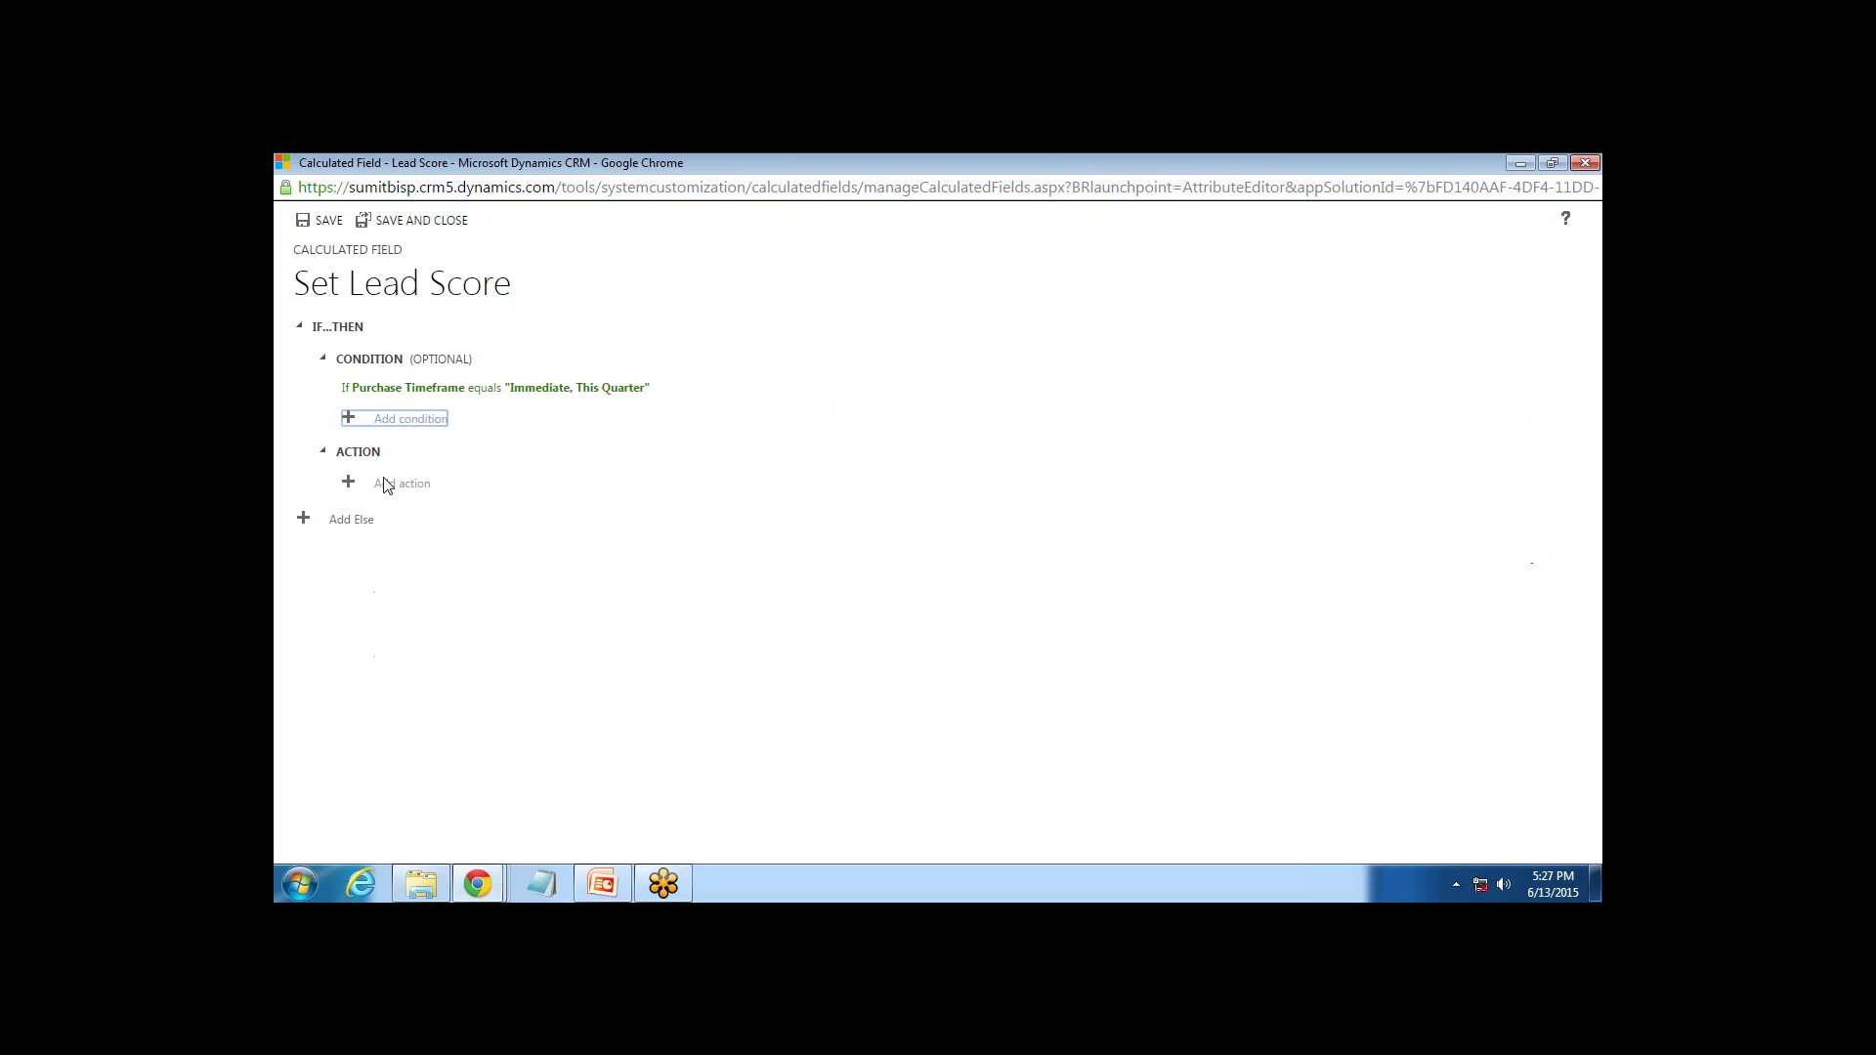
Add an And condition on the current Lead entity that Decision Maker? equals completed
click(388, 423)
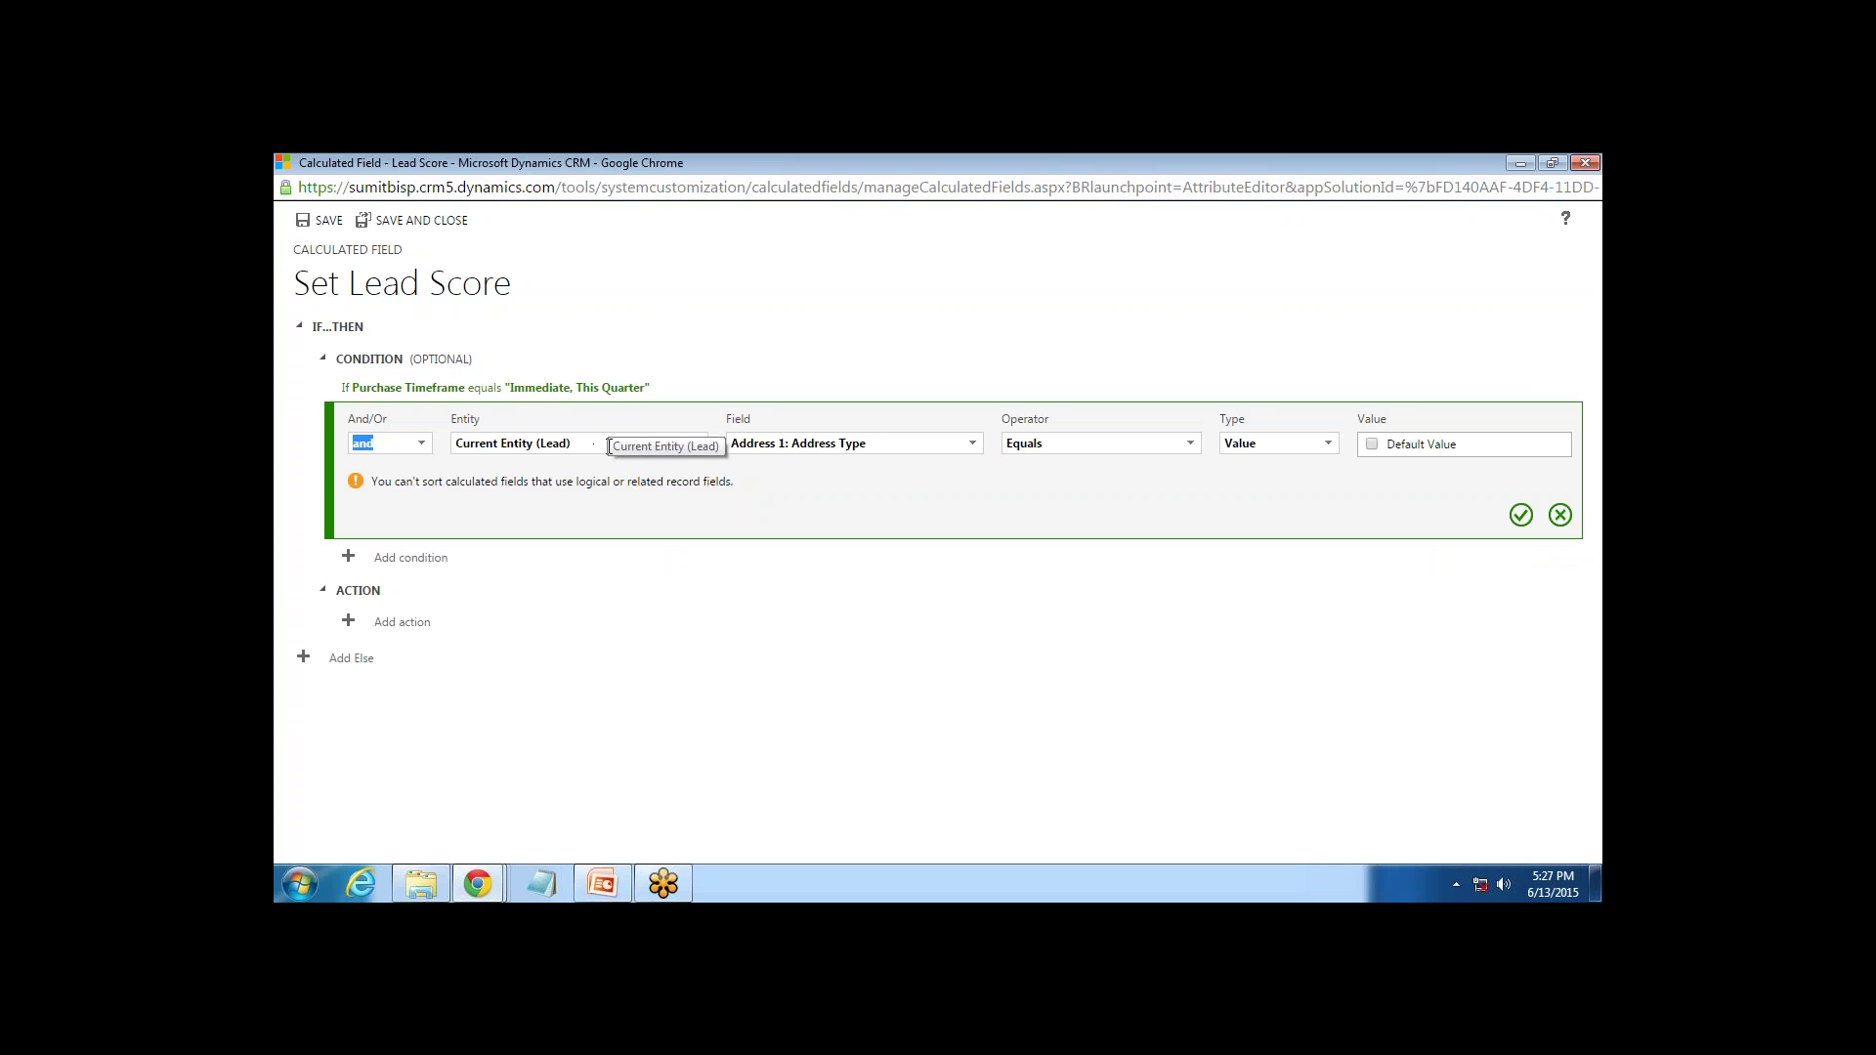
drag(887, 447, 734, 449)
text(Decision Maker?)
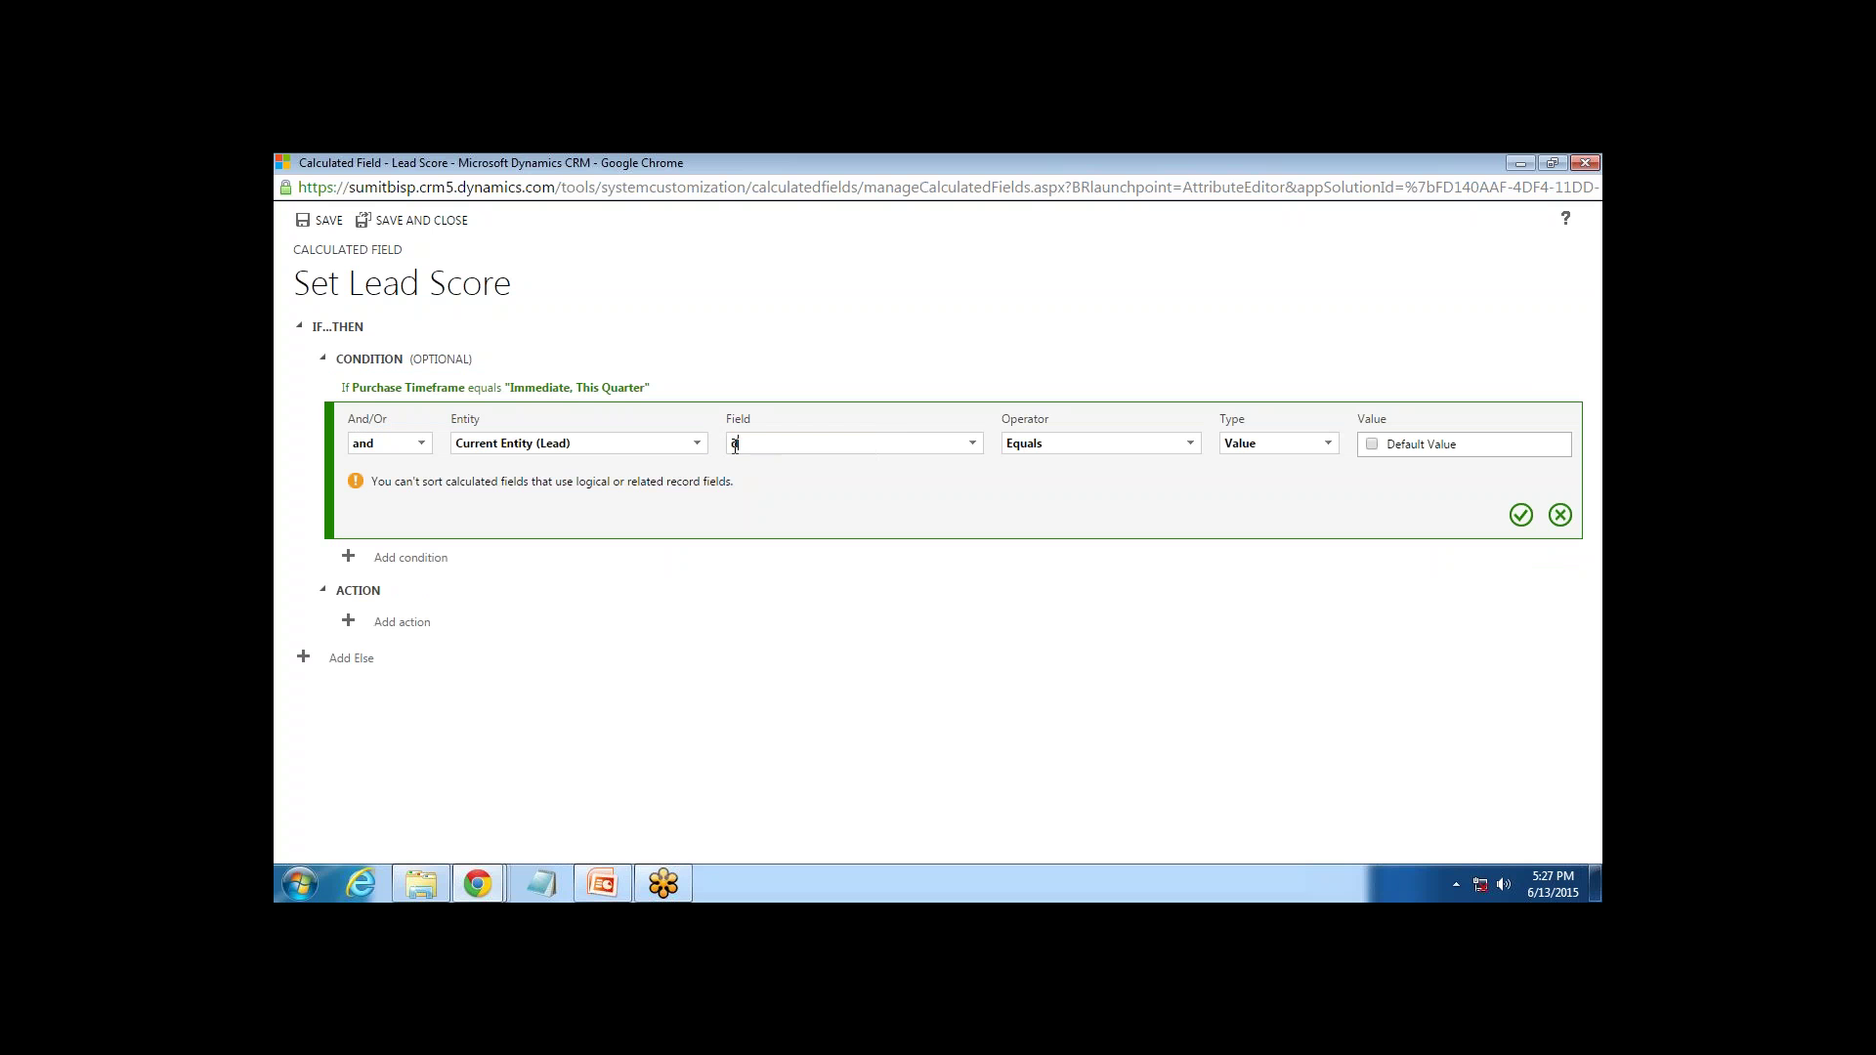
key(Return)
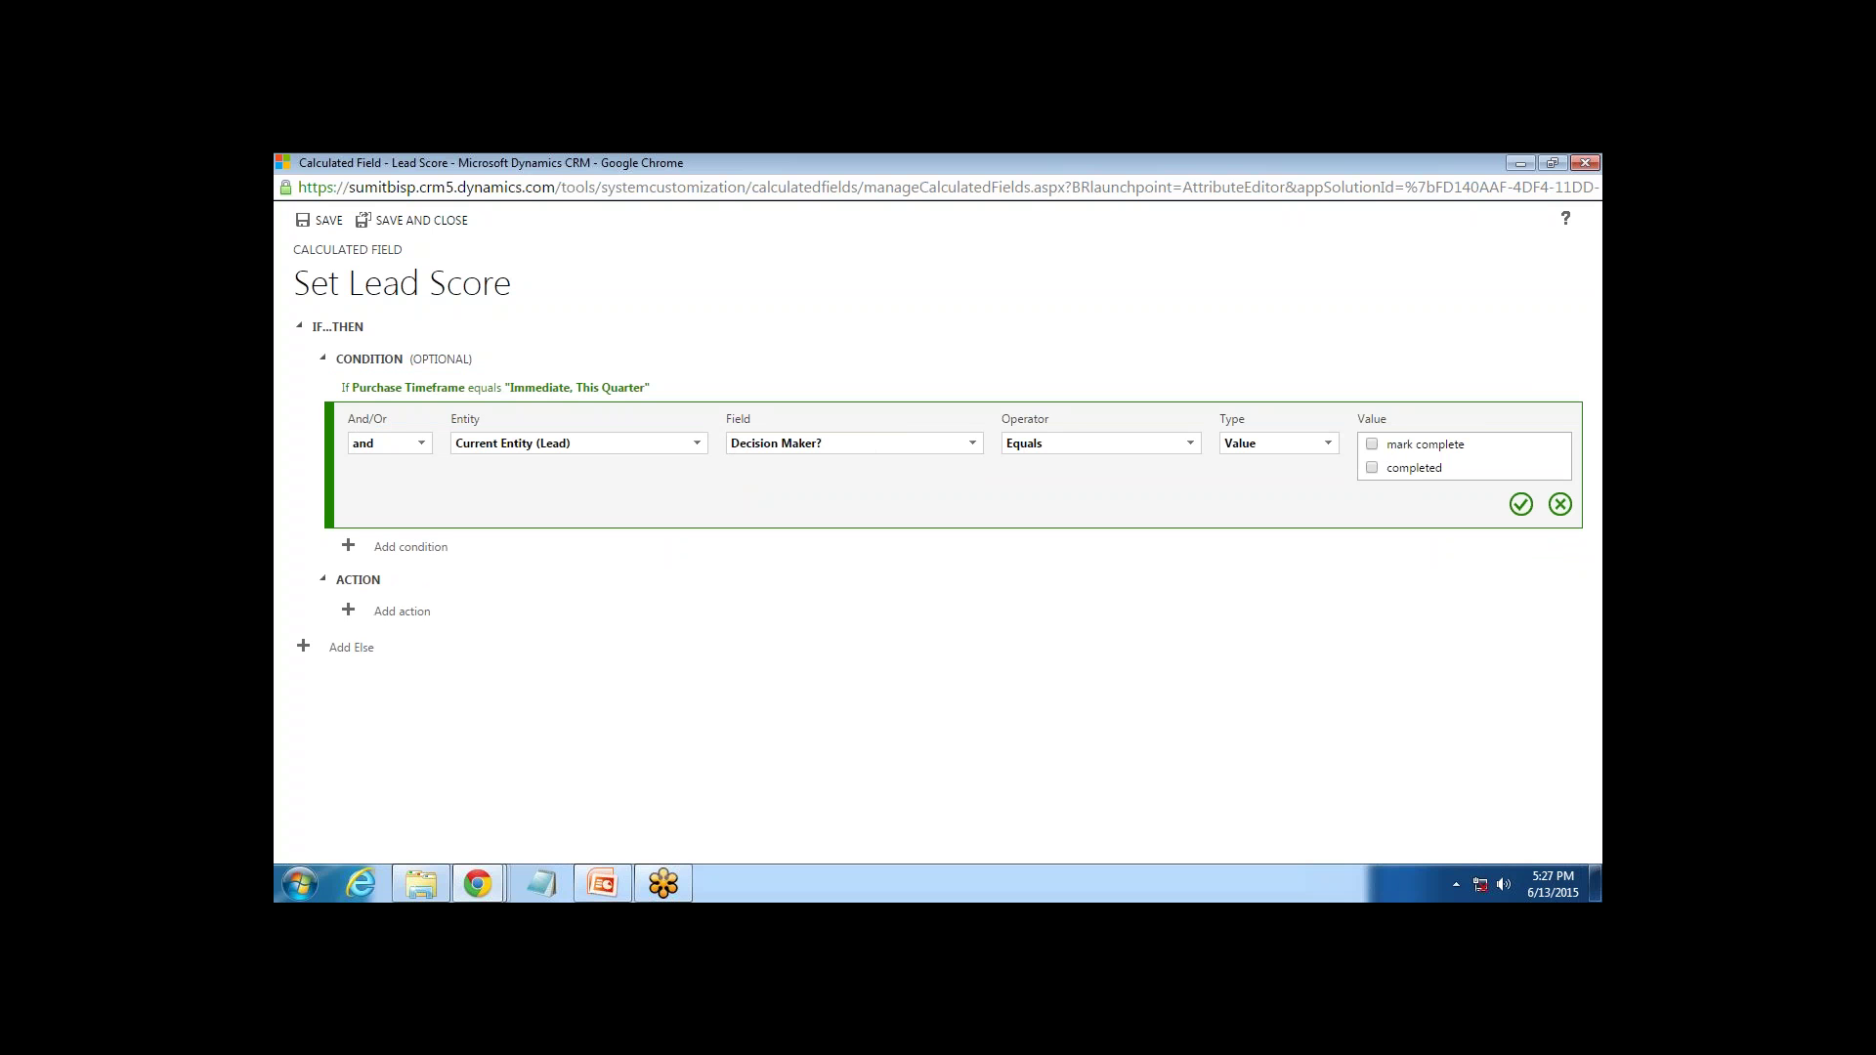
click(1373, 444)
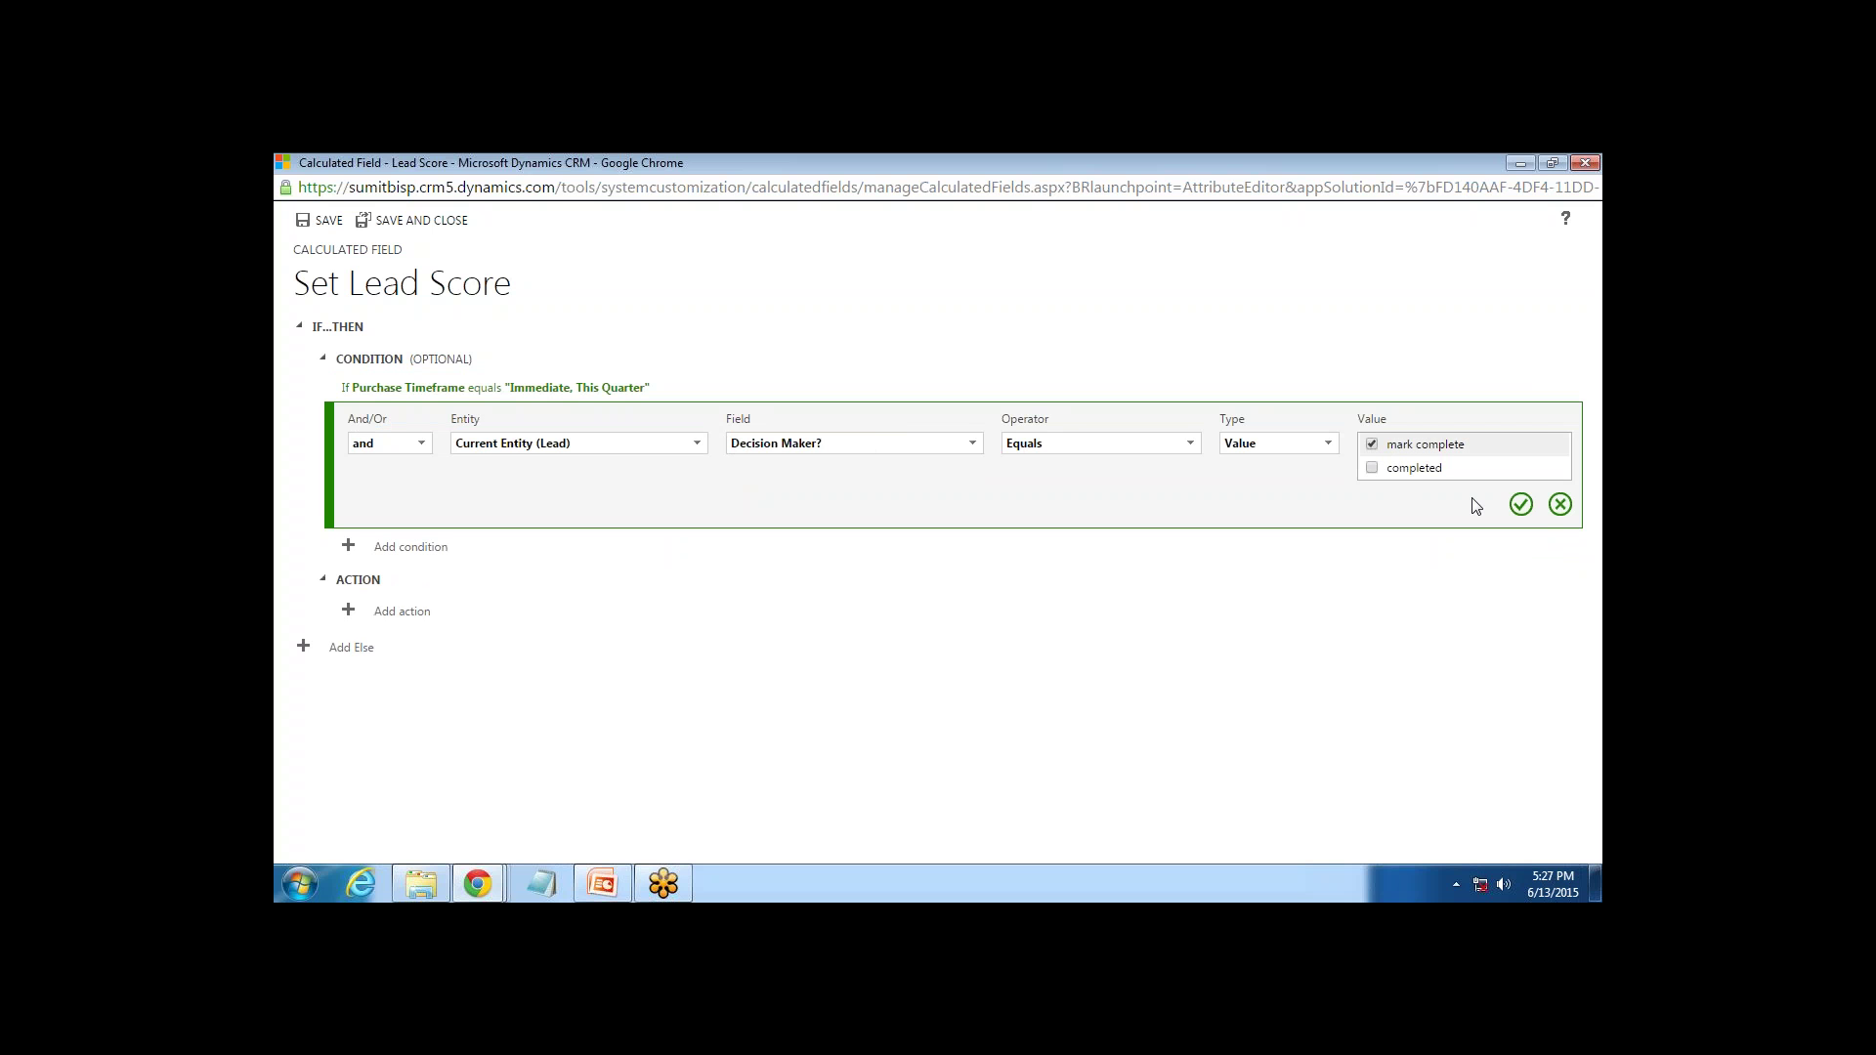
click(1372, 468)
click(1372, 444)
click(1522, 505)
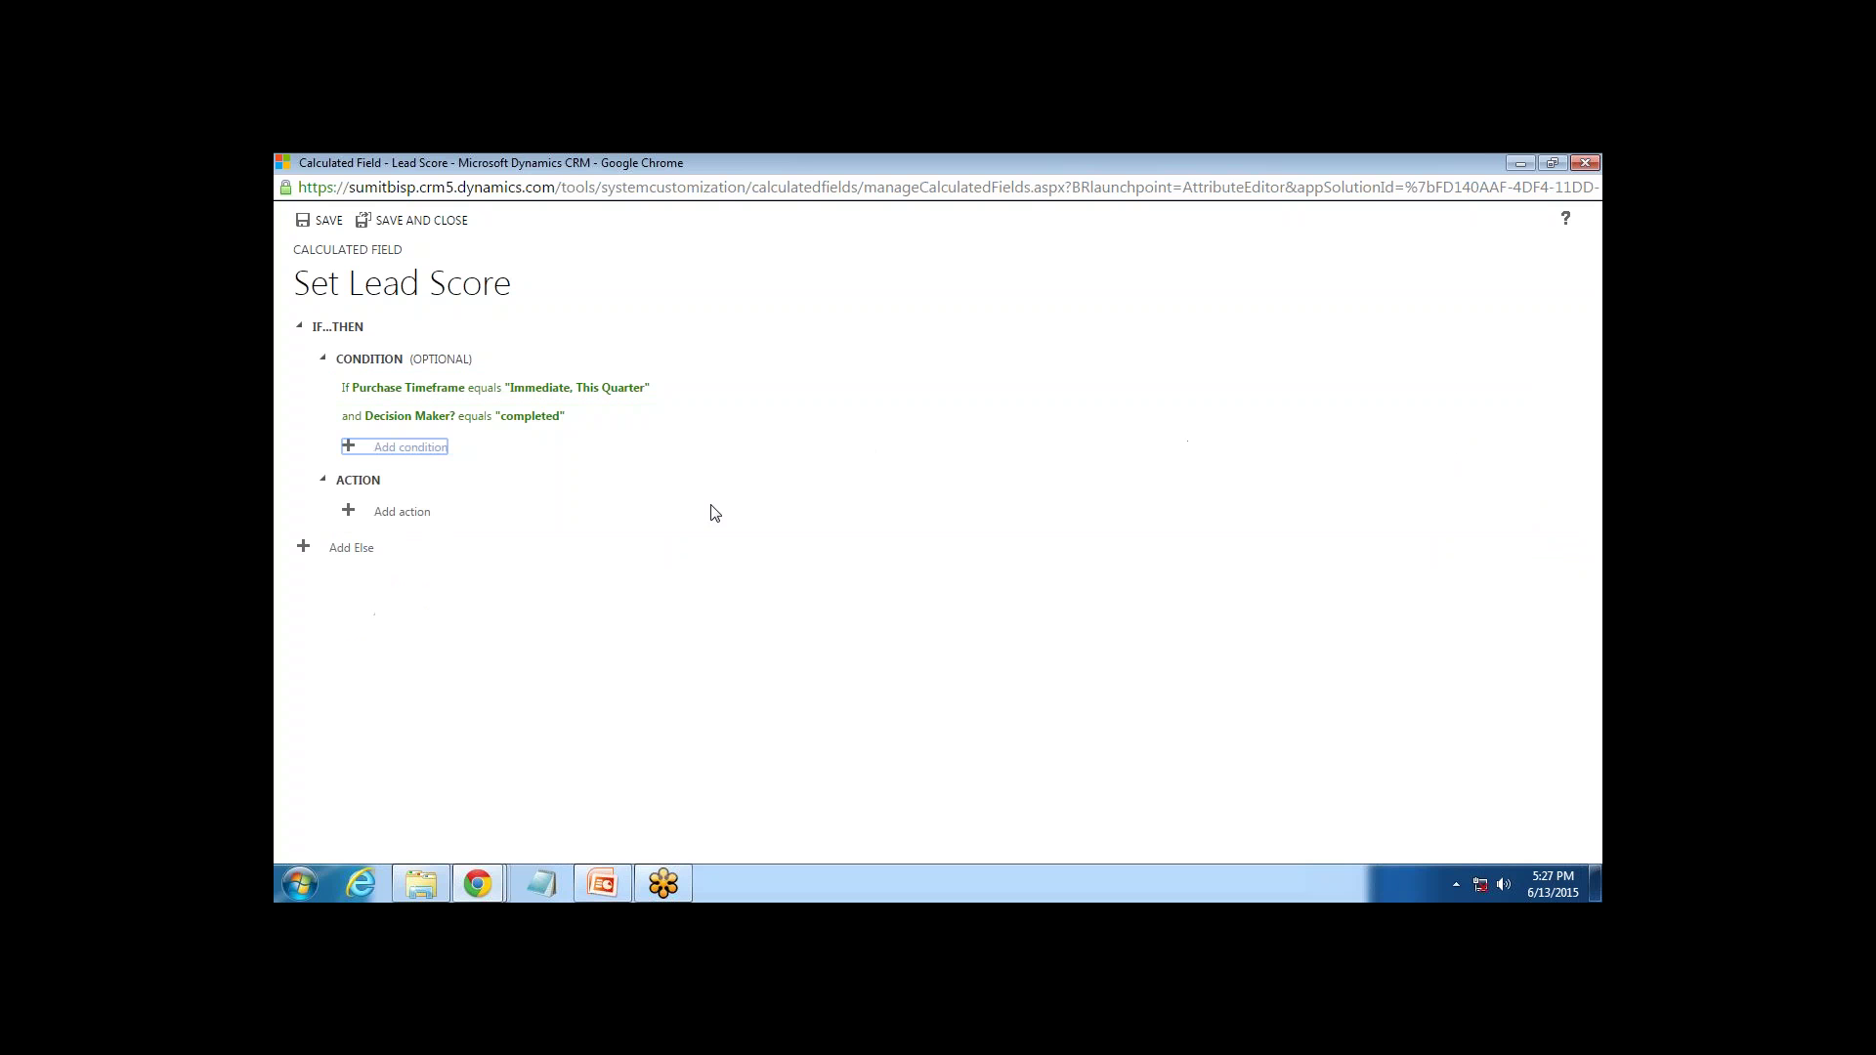
Add an action to the If…Then branch that sets Lead Score to 80
click(400, 516)
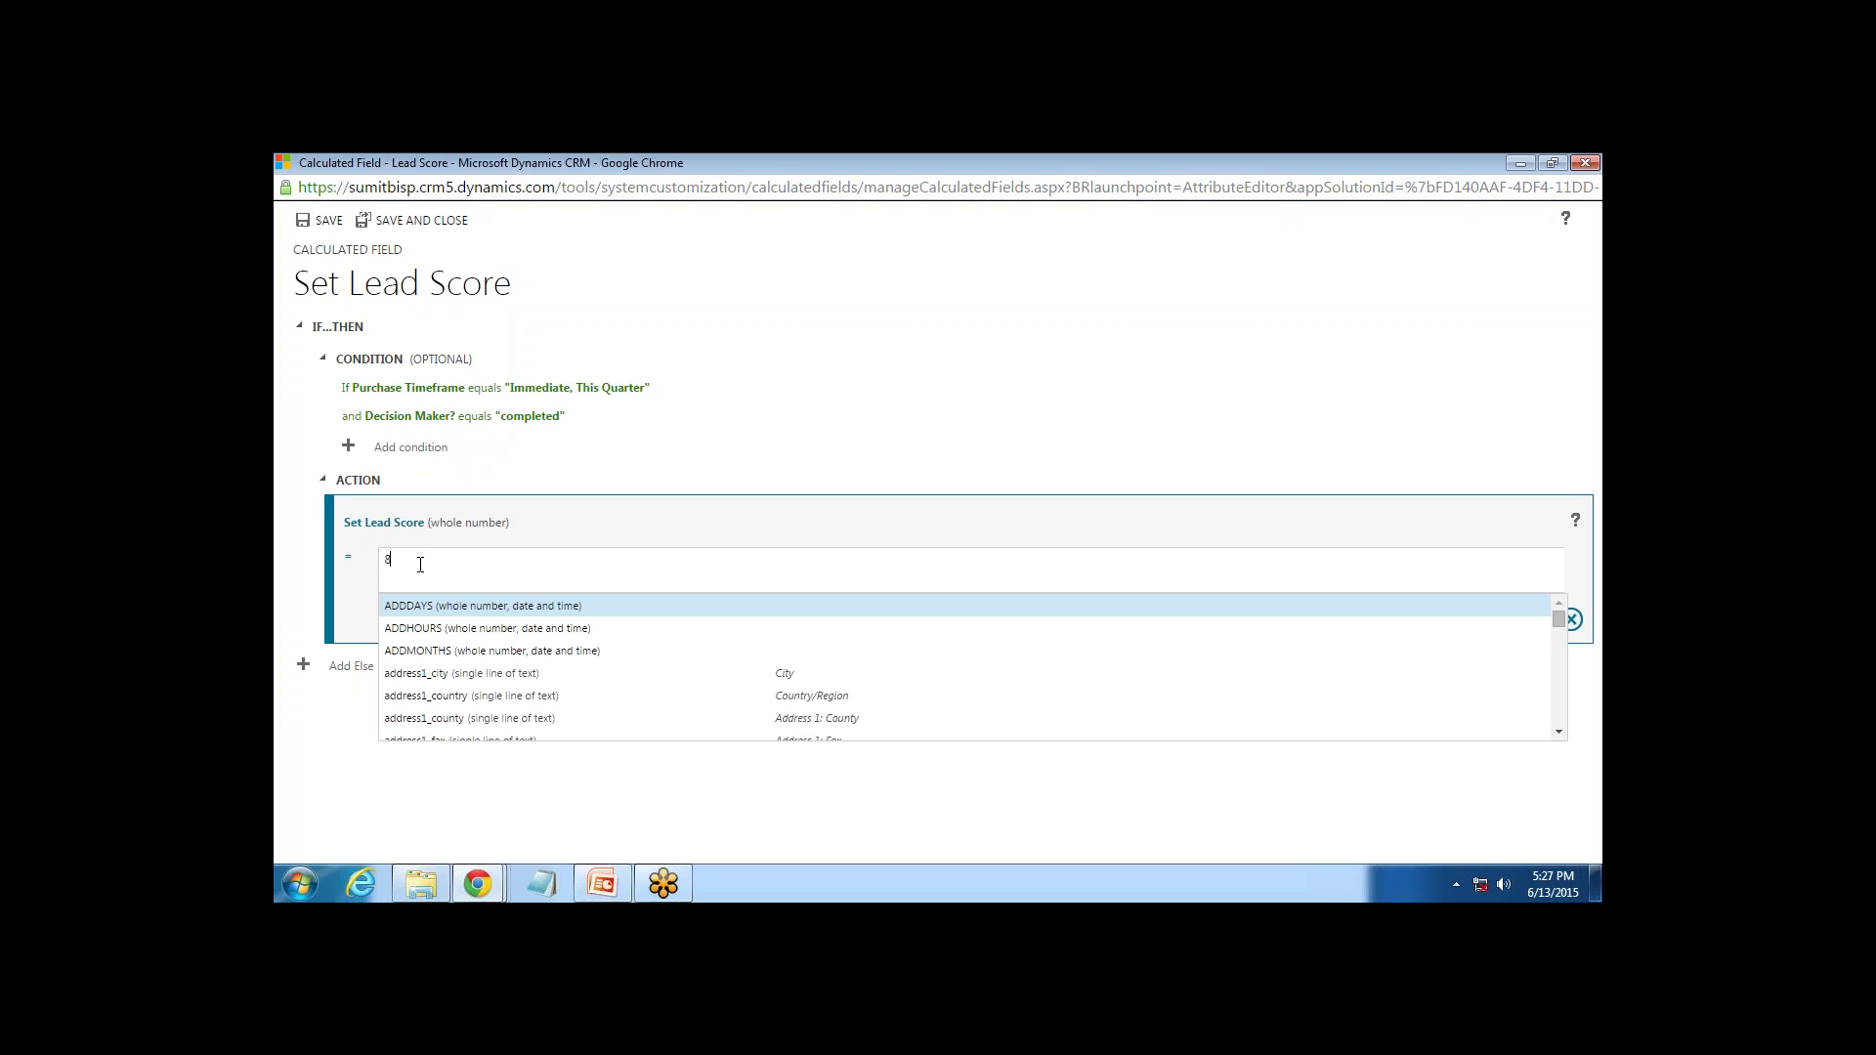
text(0)
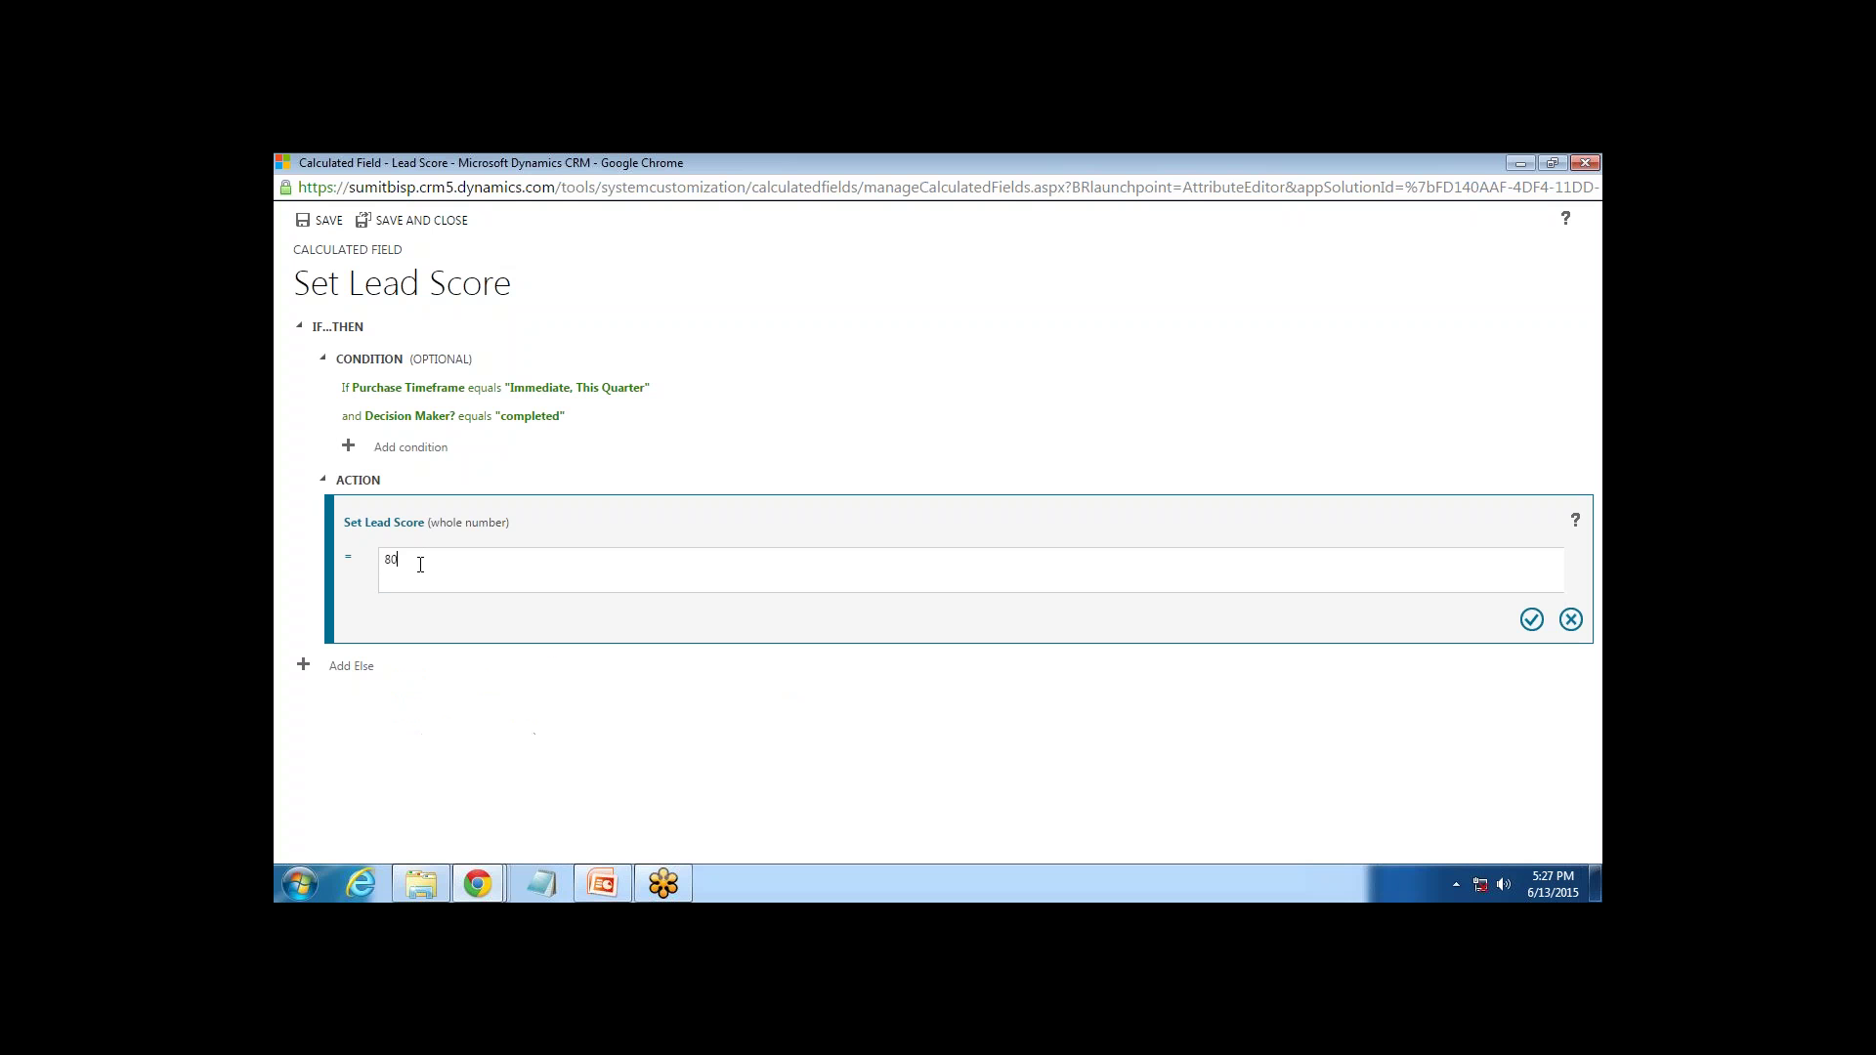
click(1532, 620)
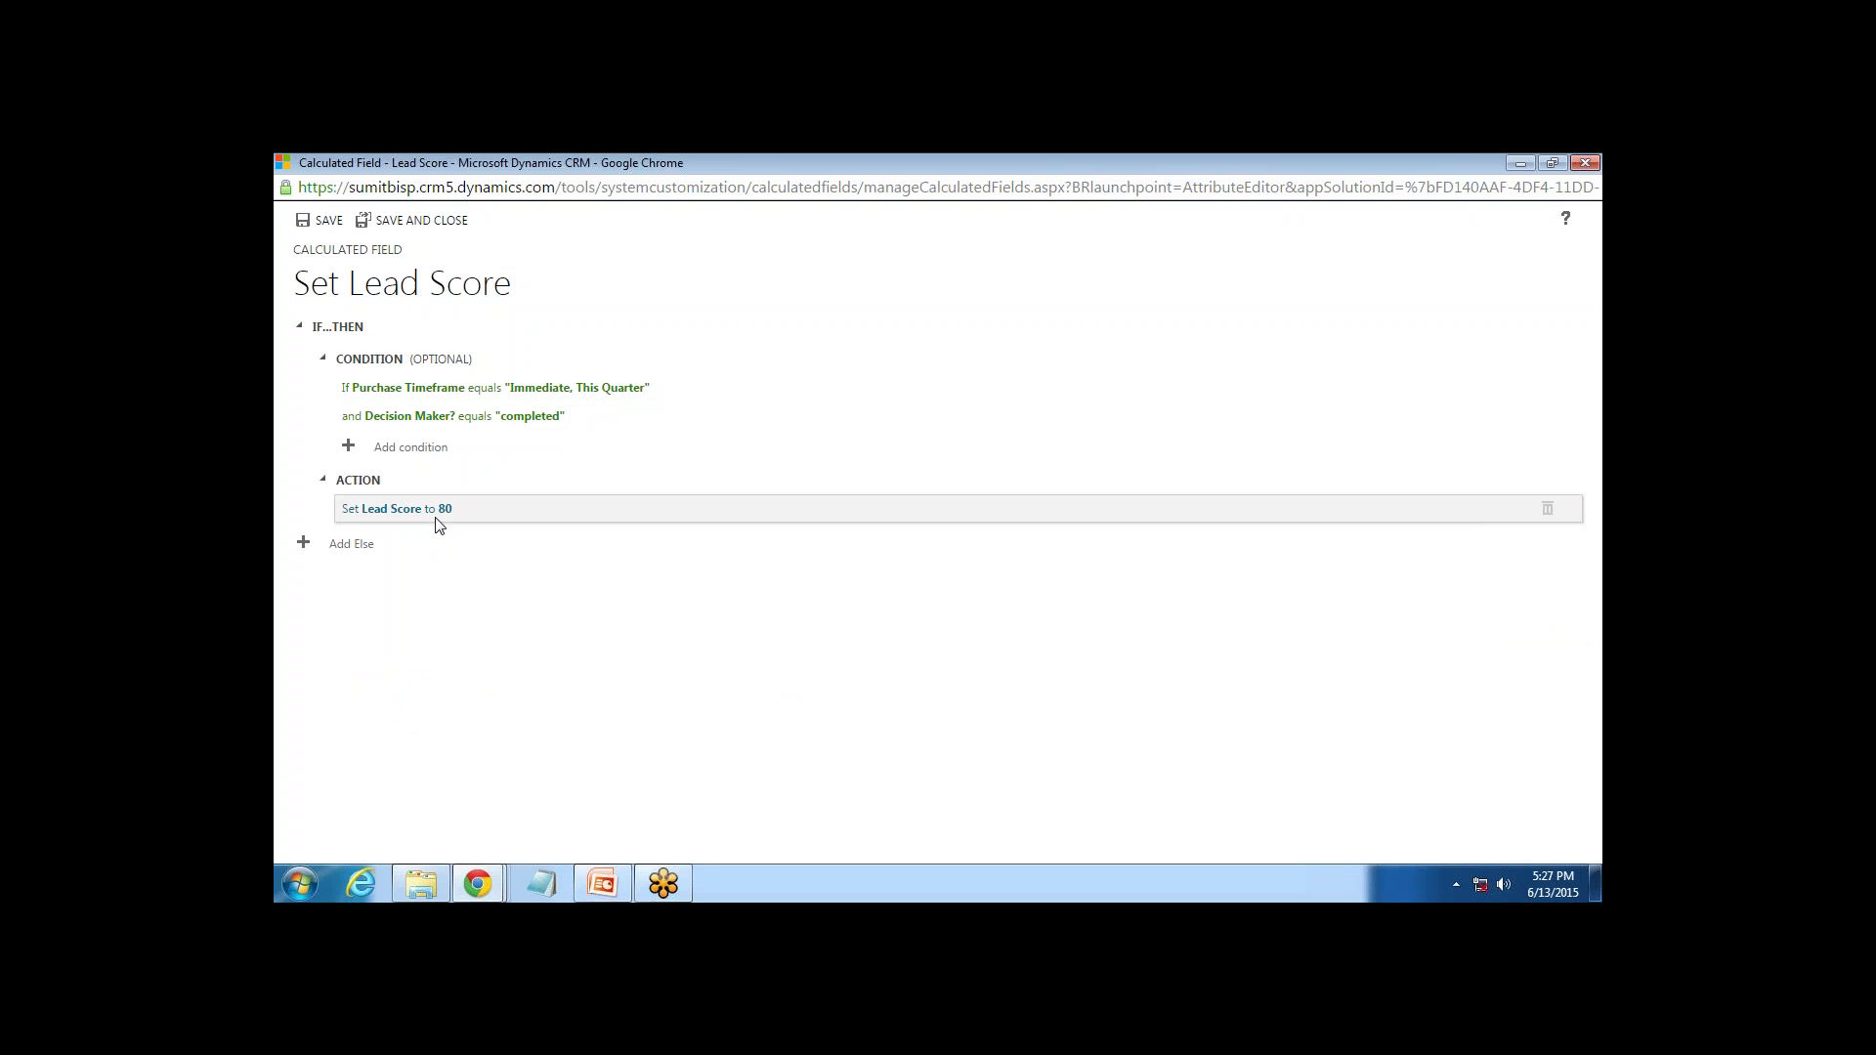
Add an Else branch with the condition that Decision Maker? on the current Lead entity equals completed
click(303, 543)
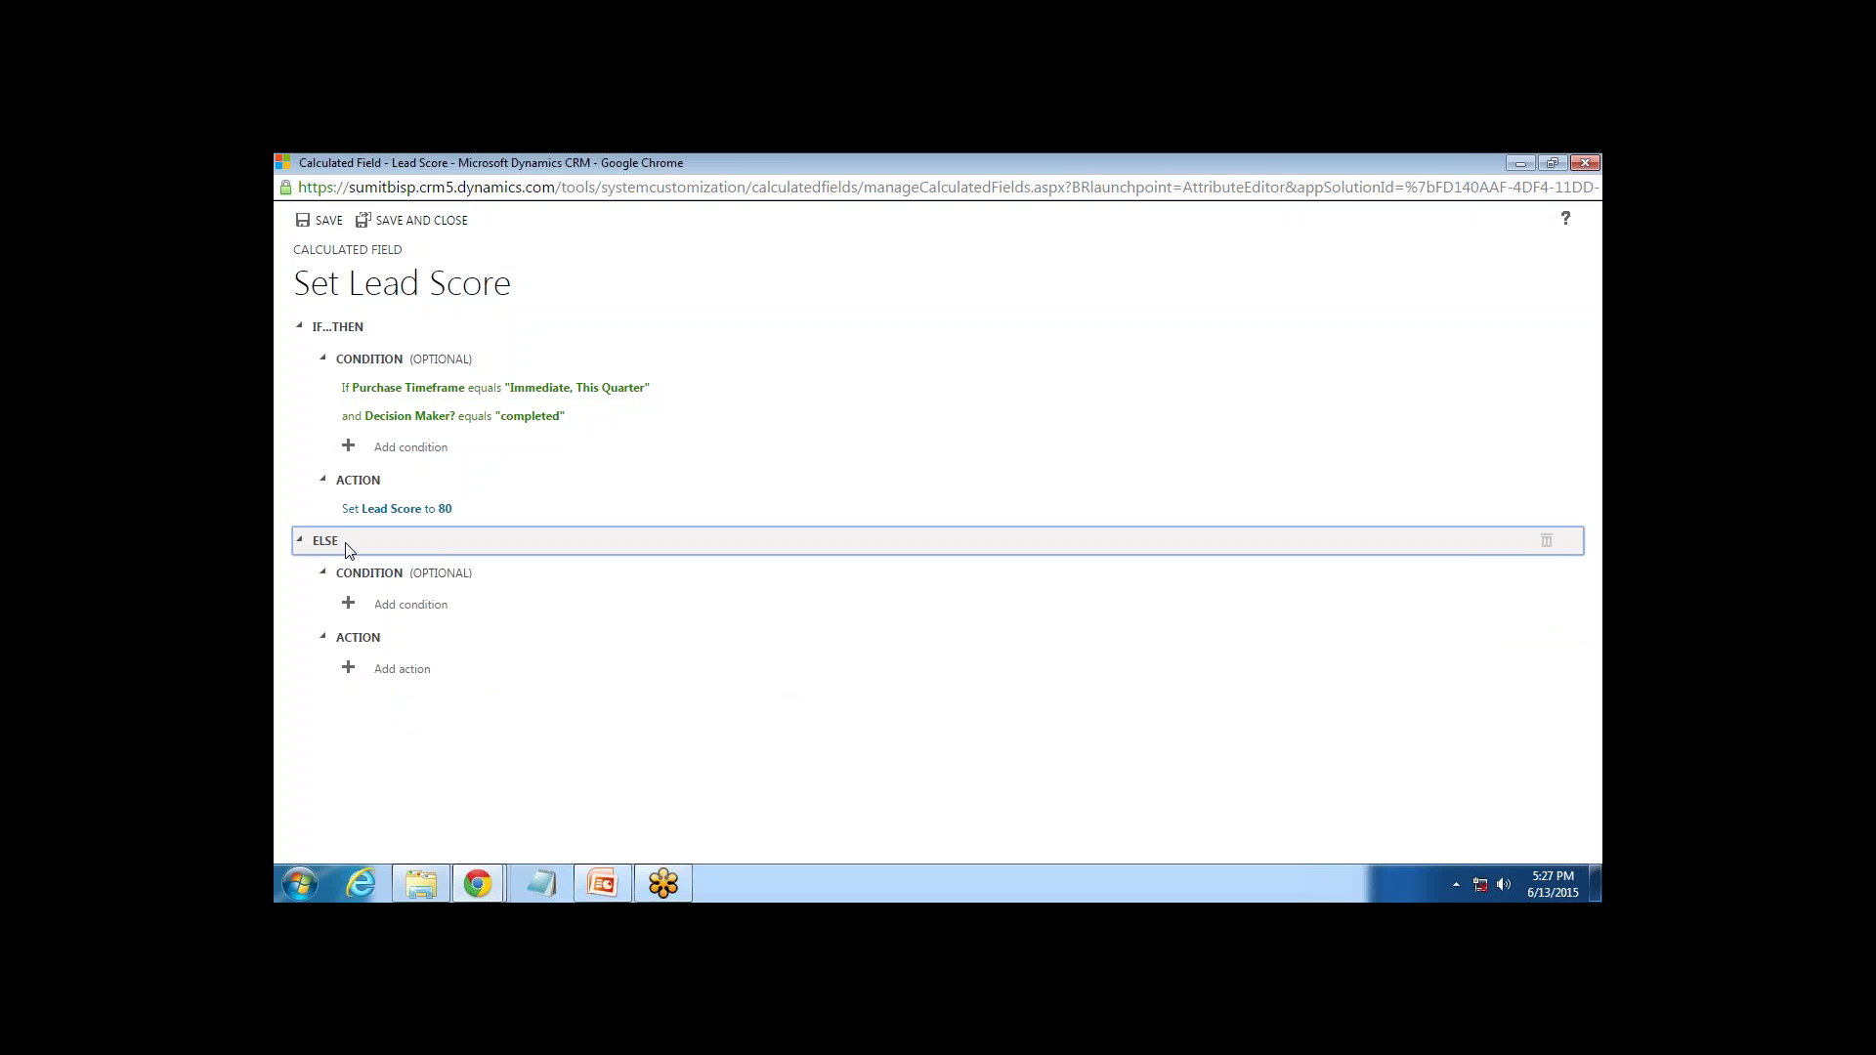
click(414, 608)
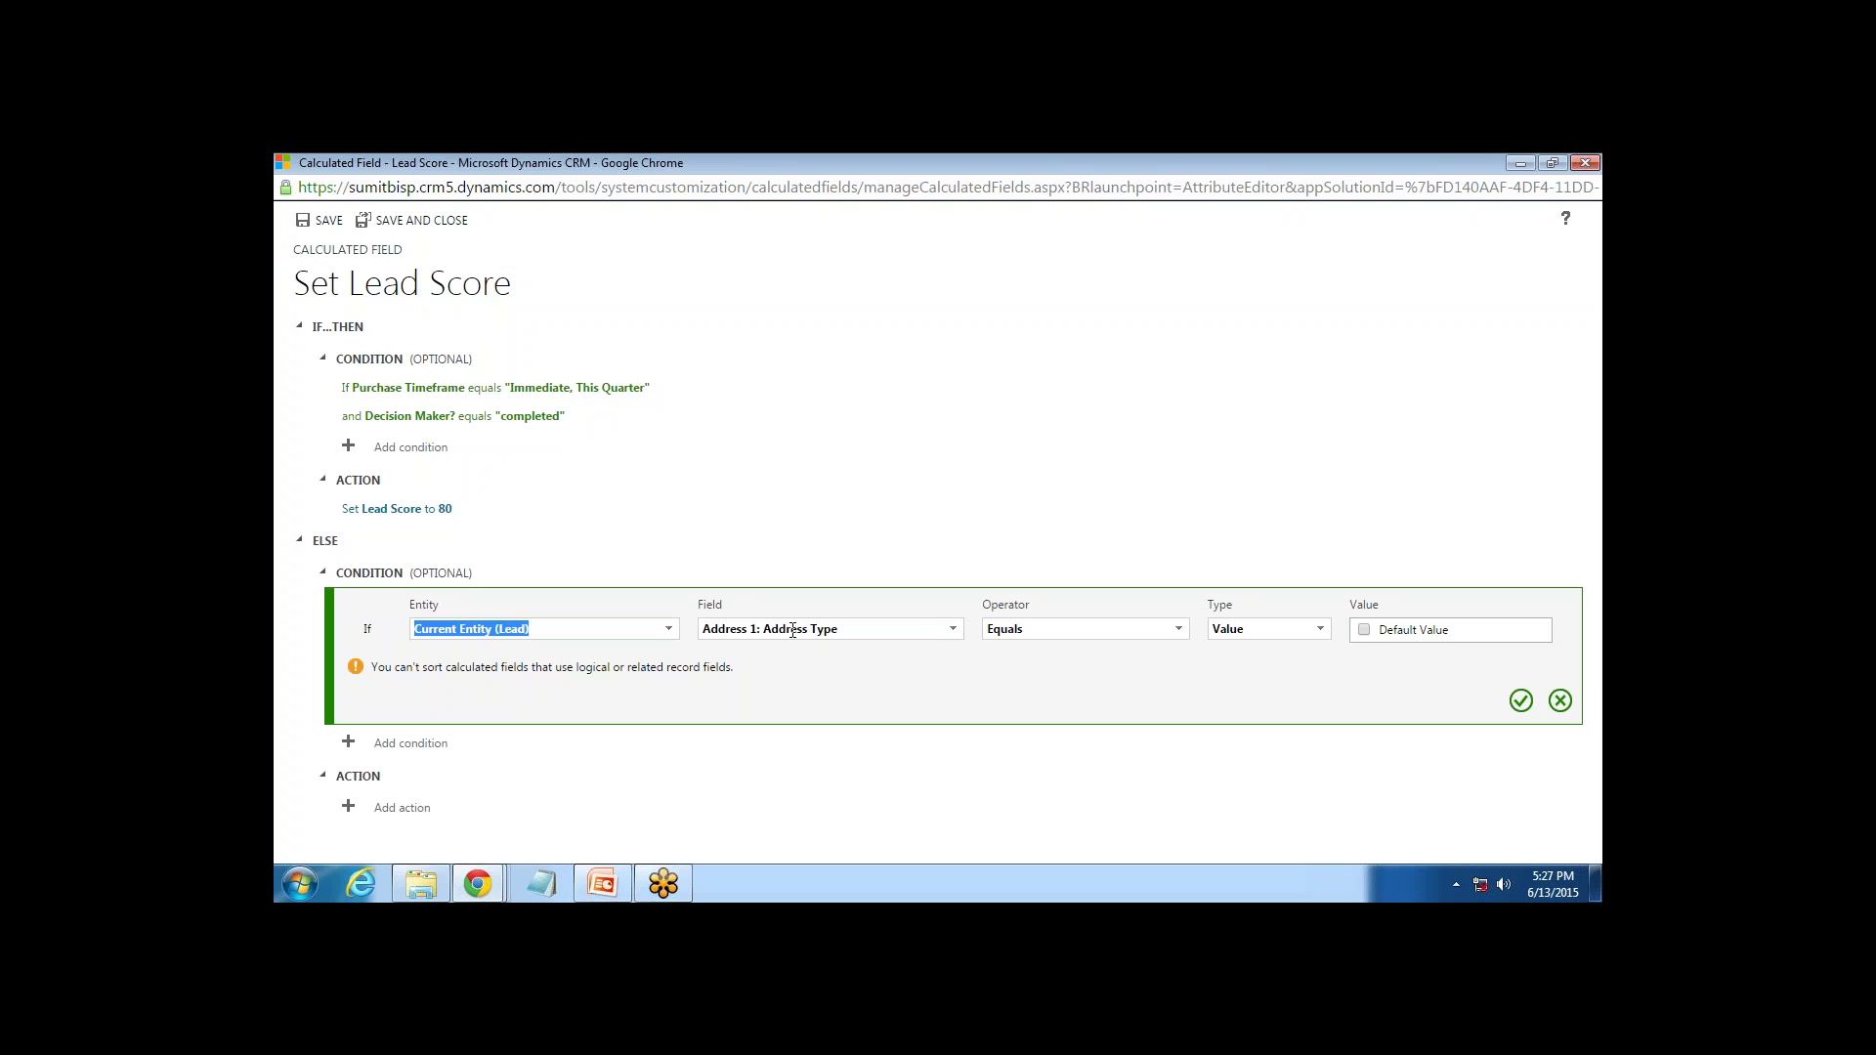
click(933, 634)
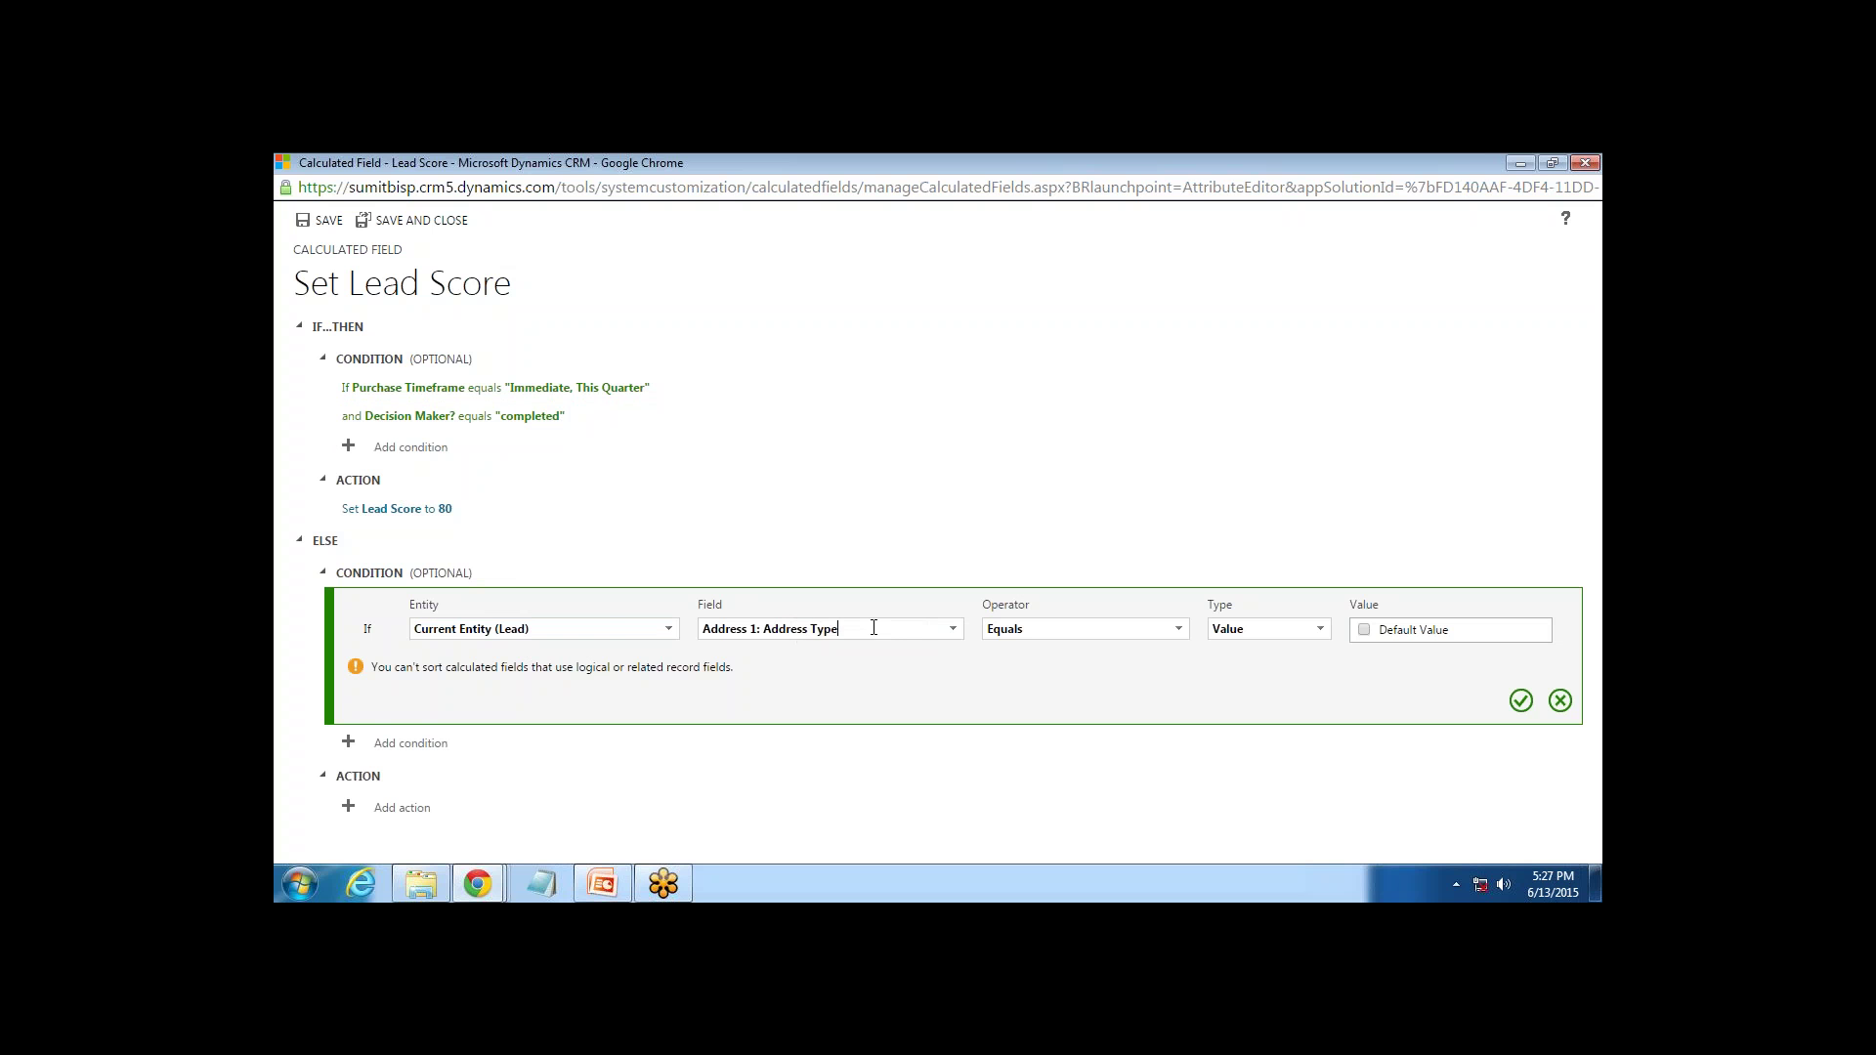
text(deci)
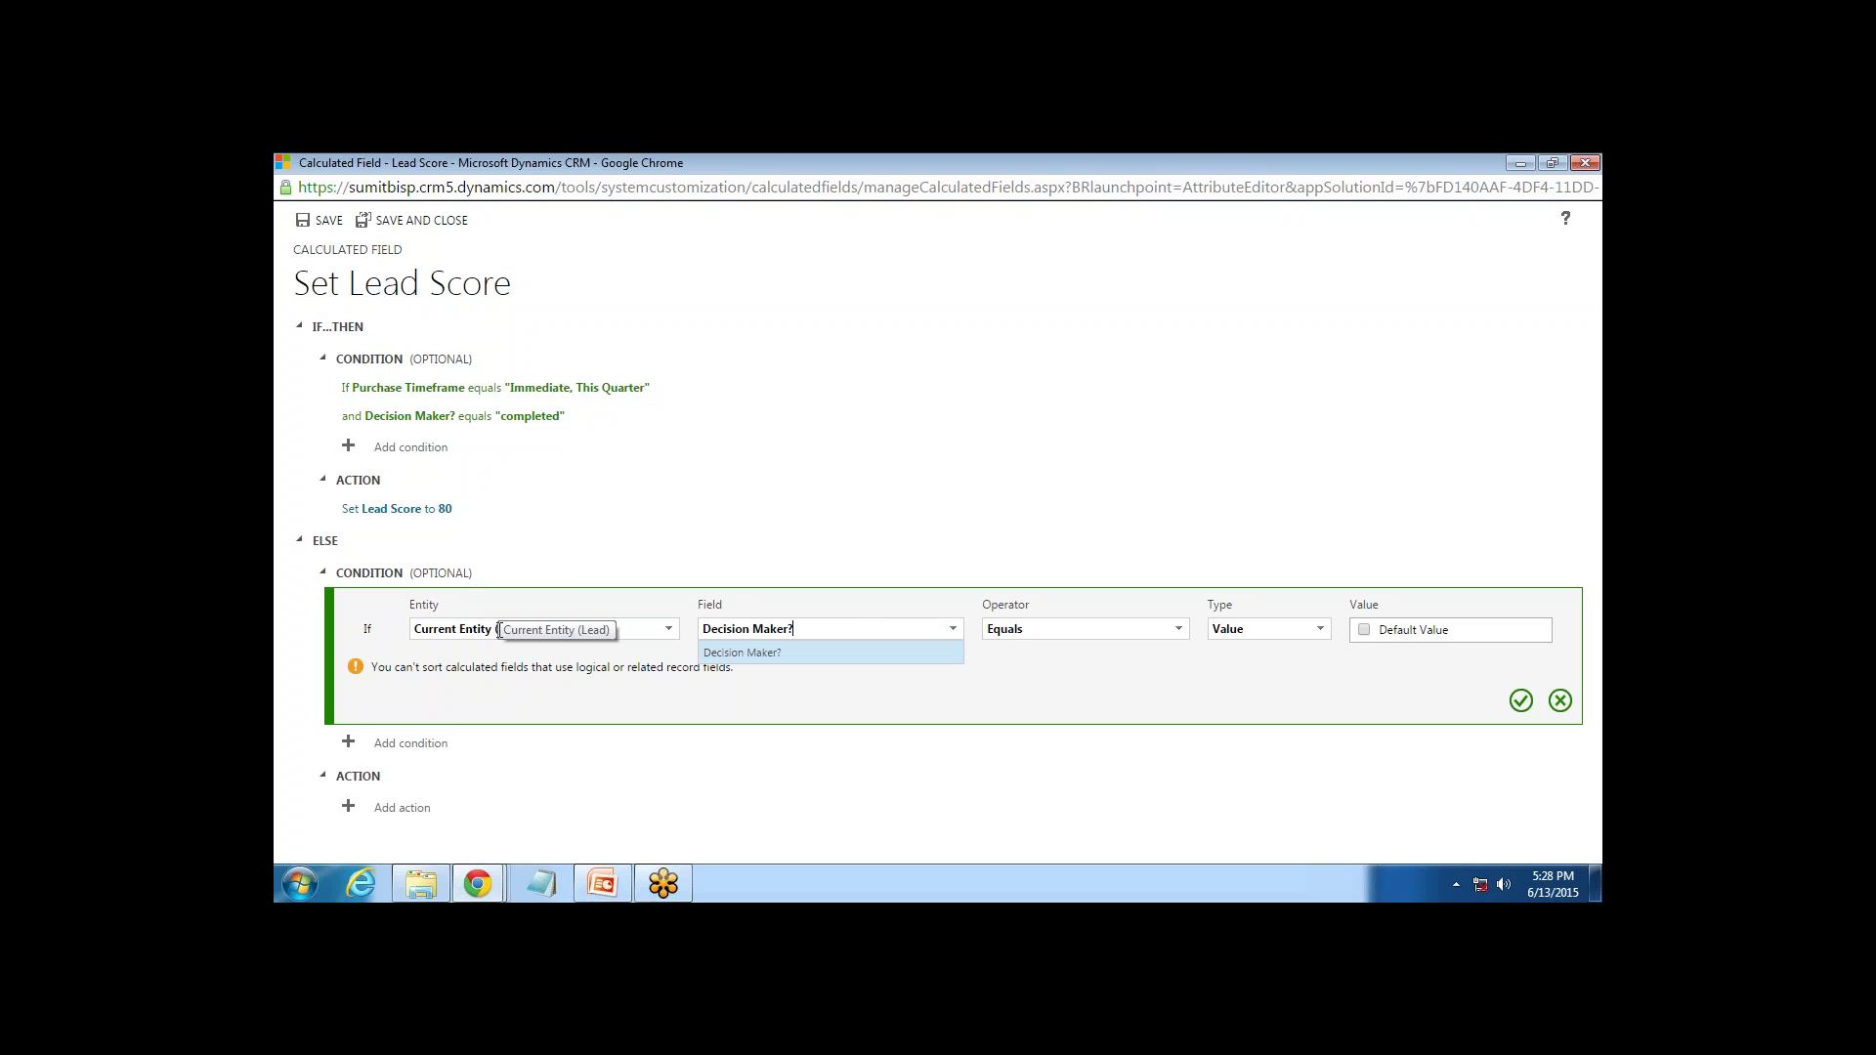
key(Return)
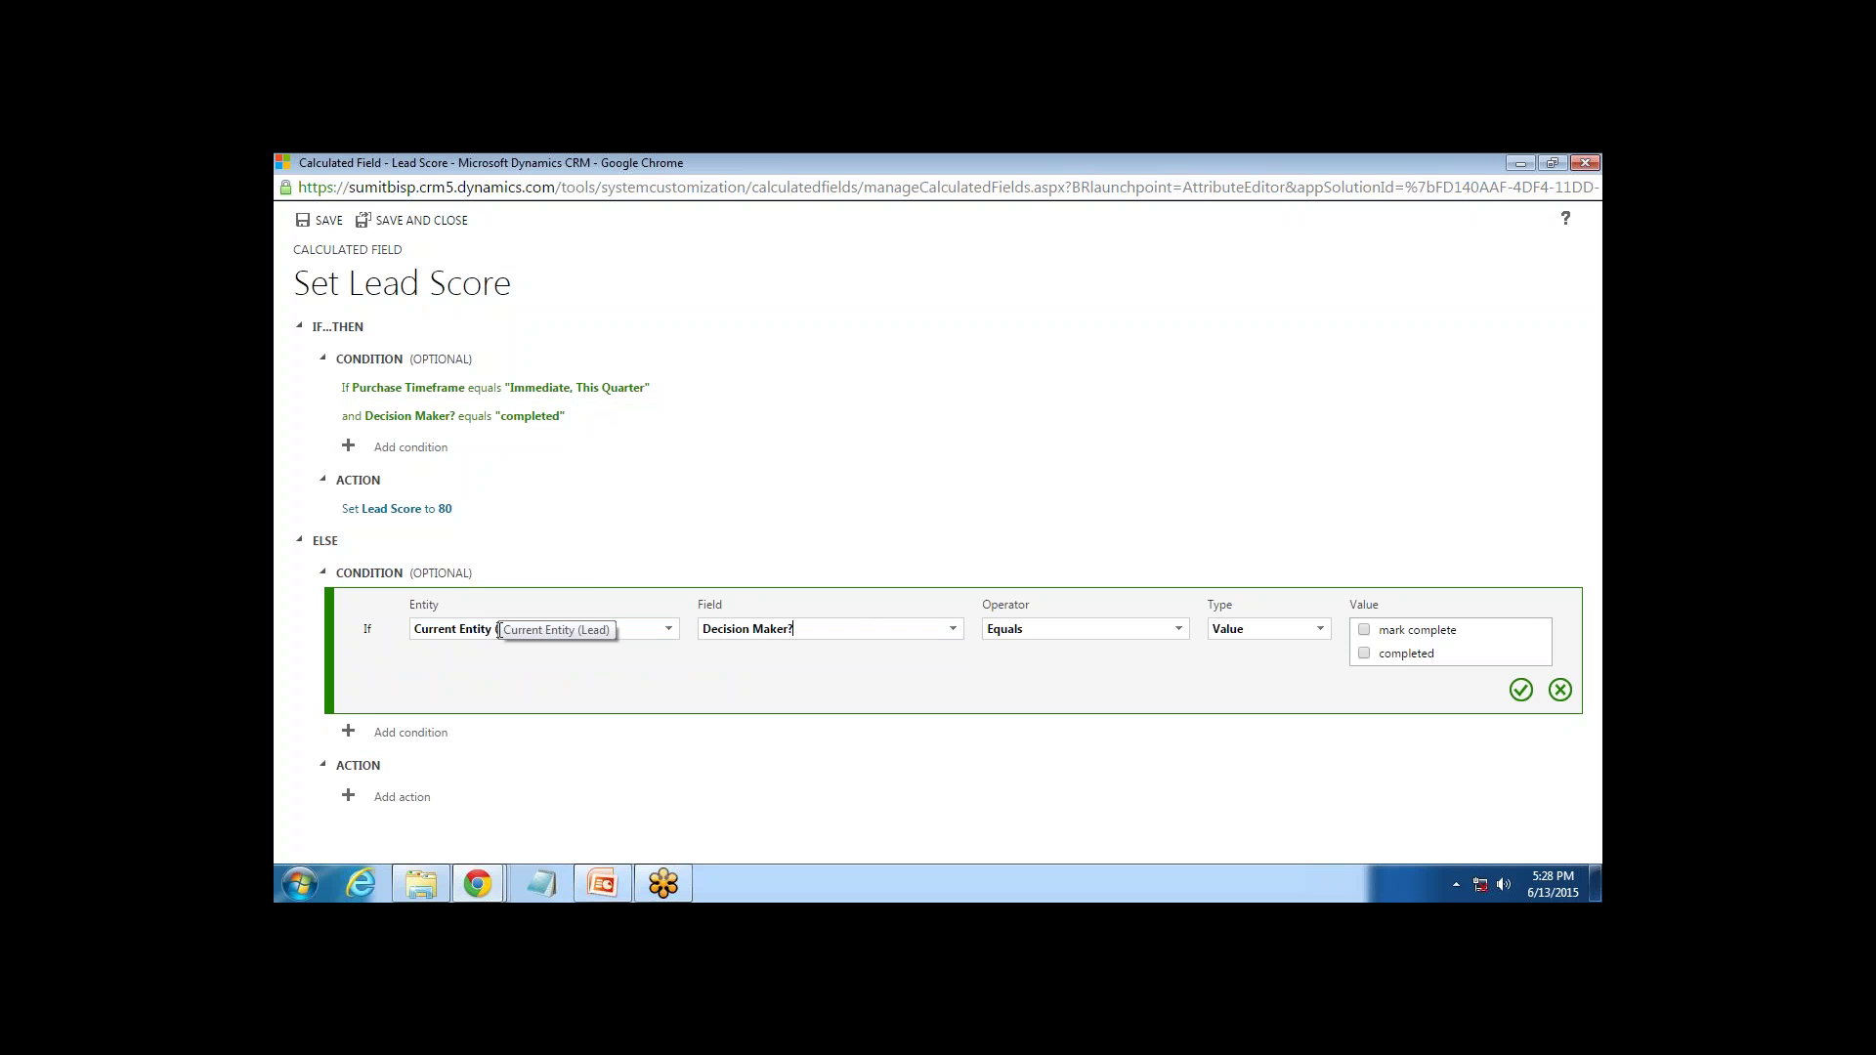
click(1365, 657)
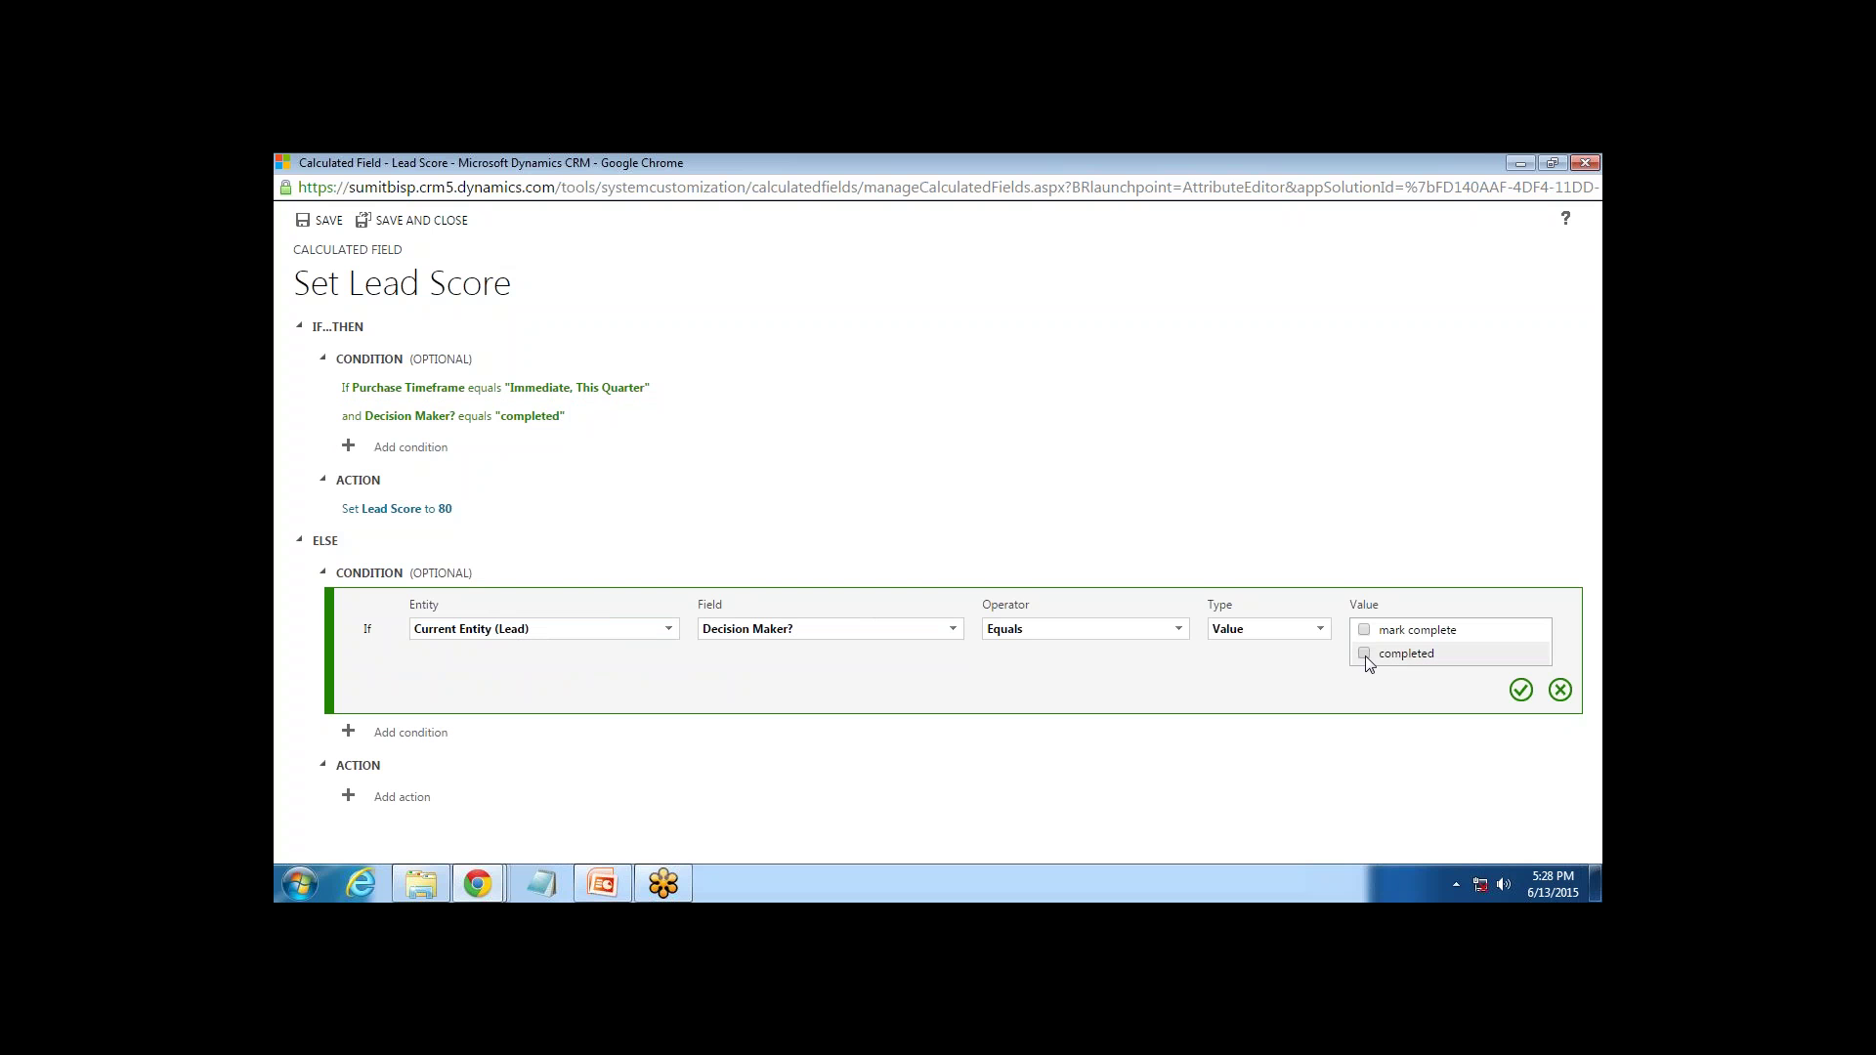
click(1521, 691)
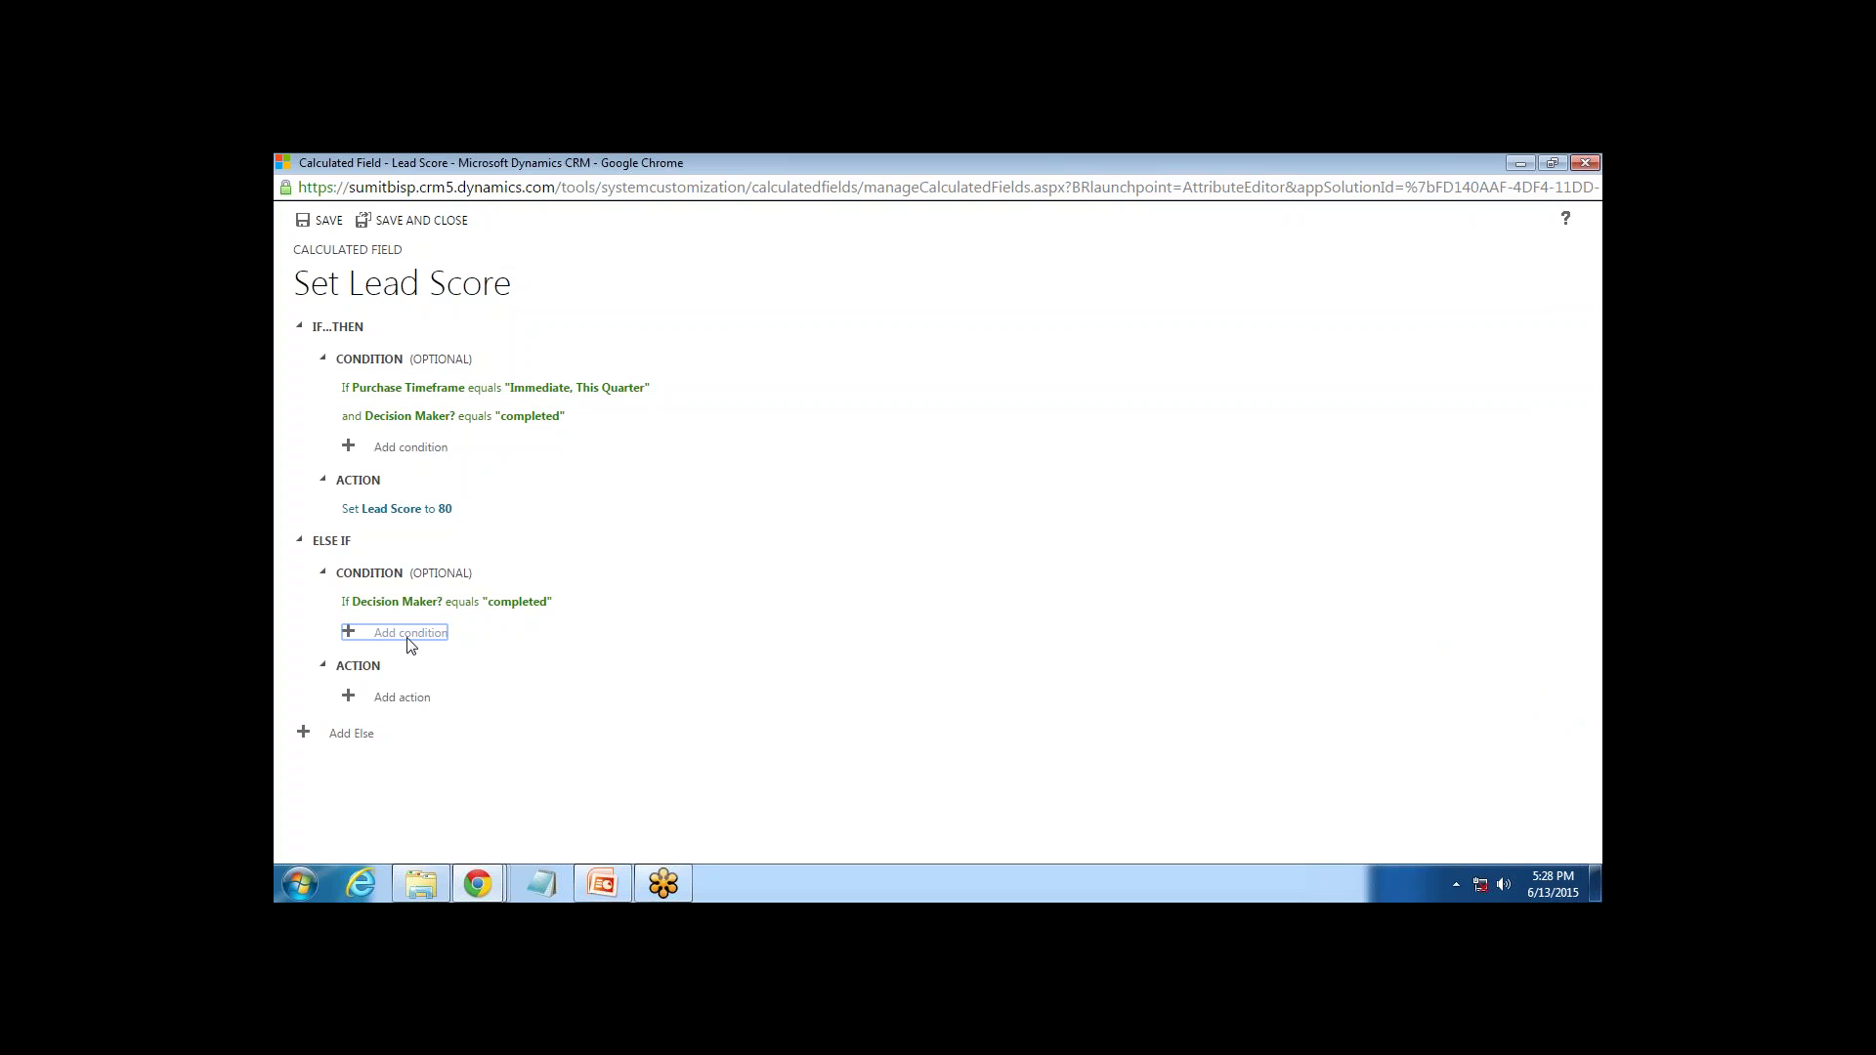
Add an action to the Else If branch that sets Lead Score to 50, keeping its Decision Maker? condition
click(385, 696)
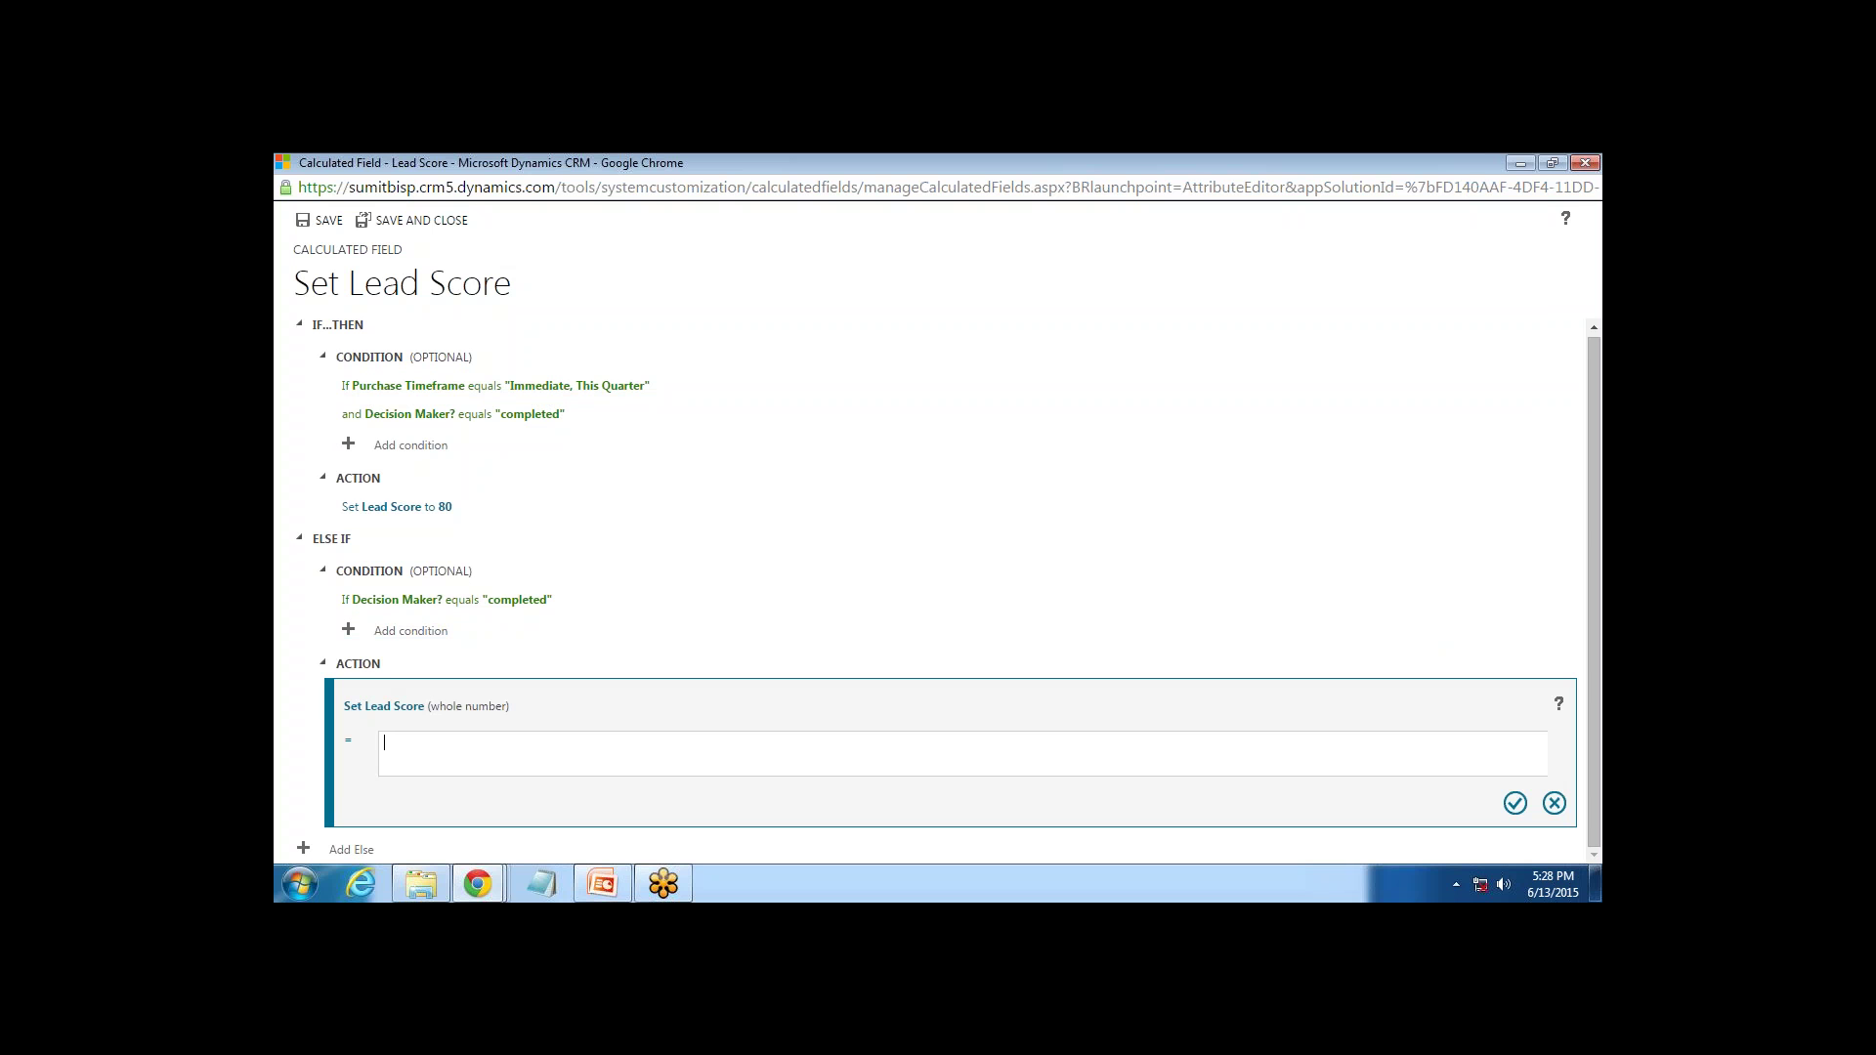
click(1516, 803)
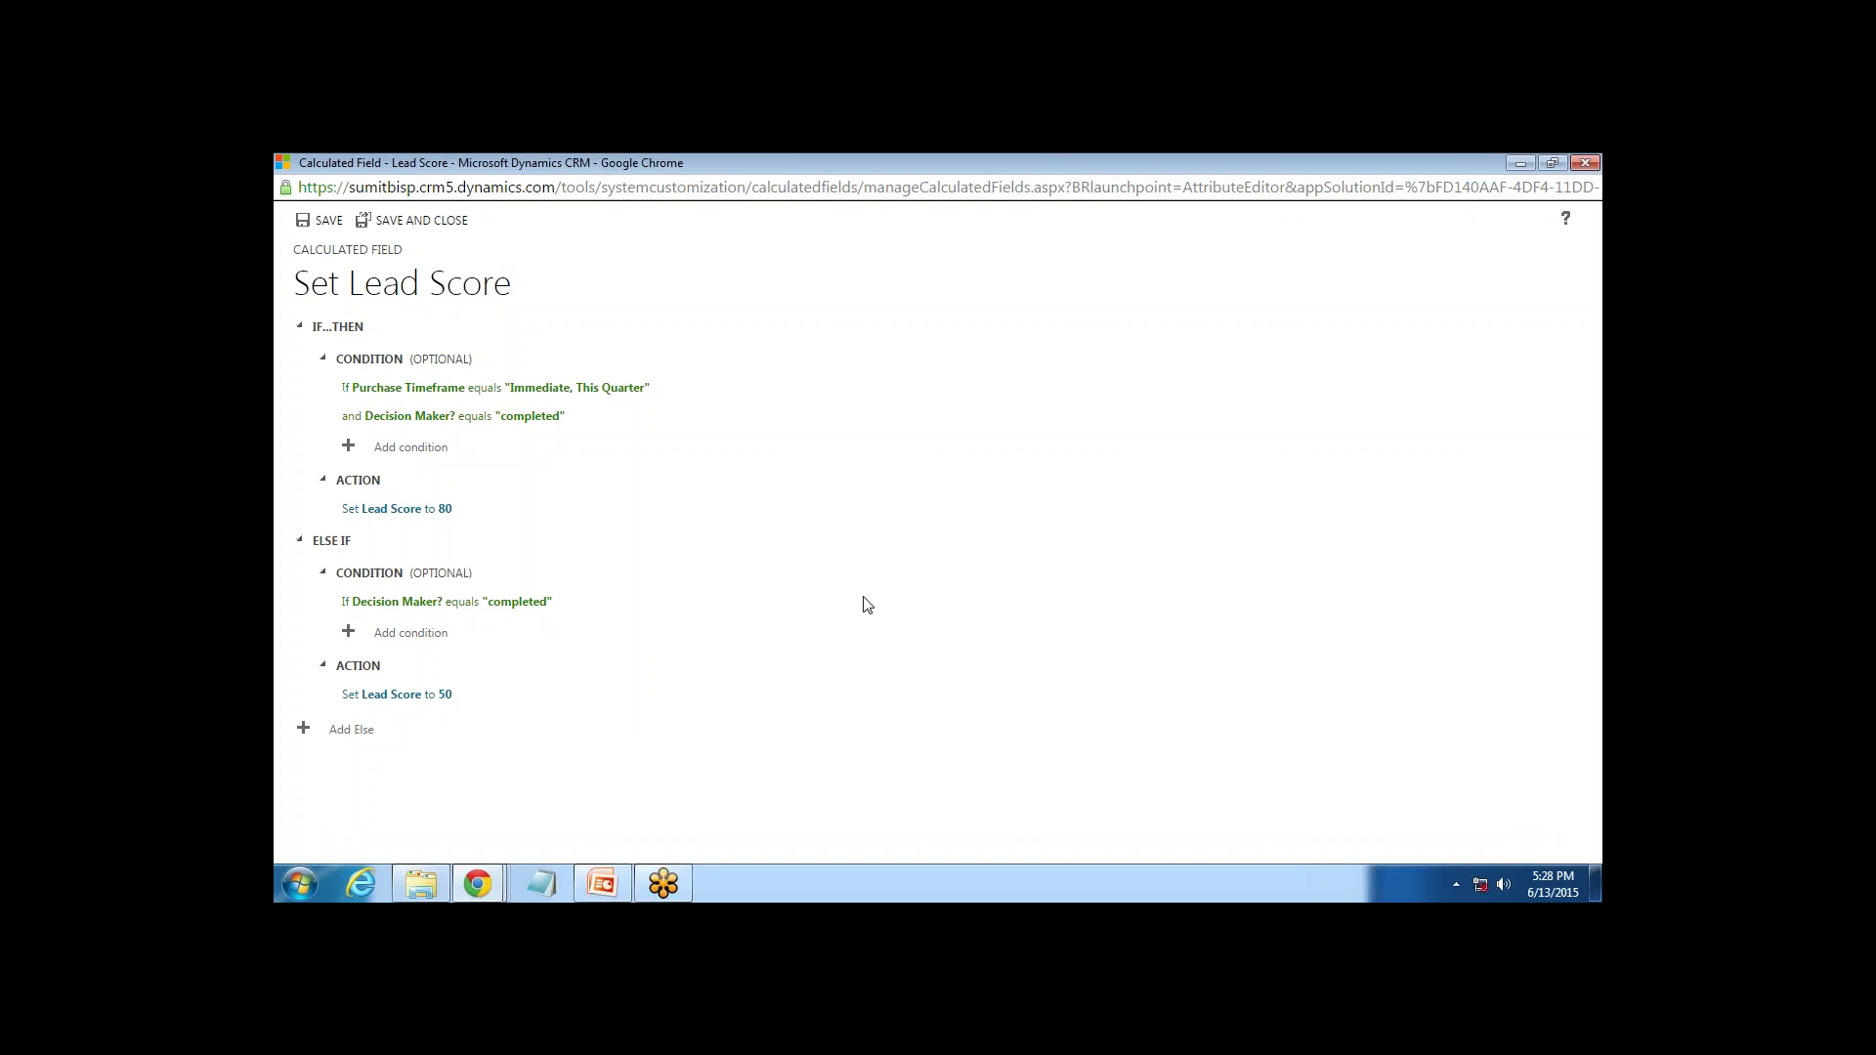
click(863, 599)
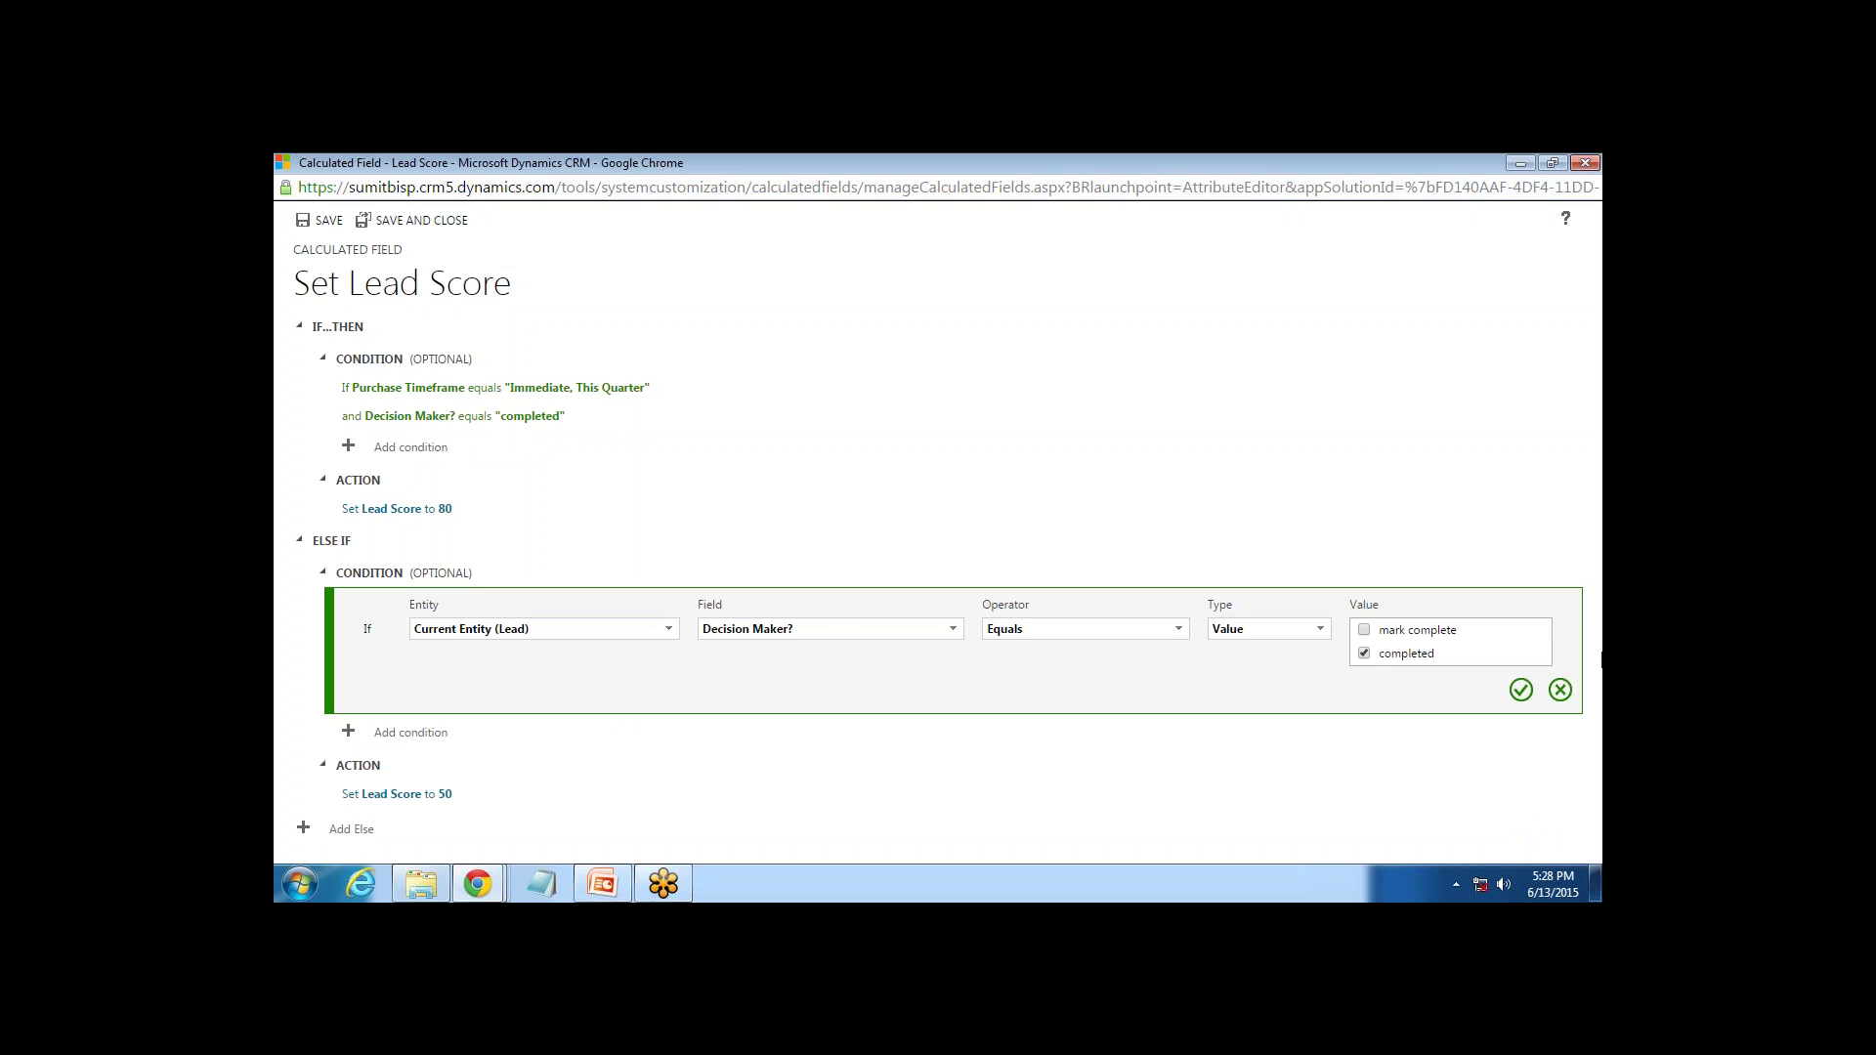
click(1521, 690)
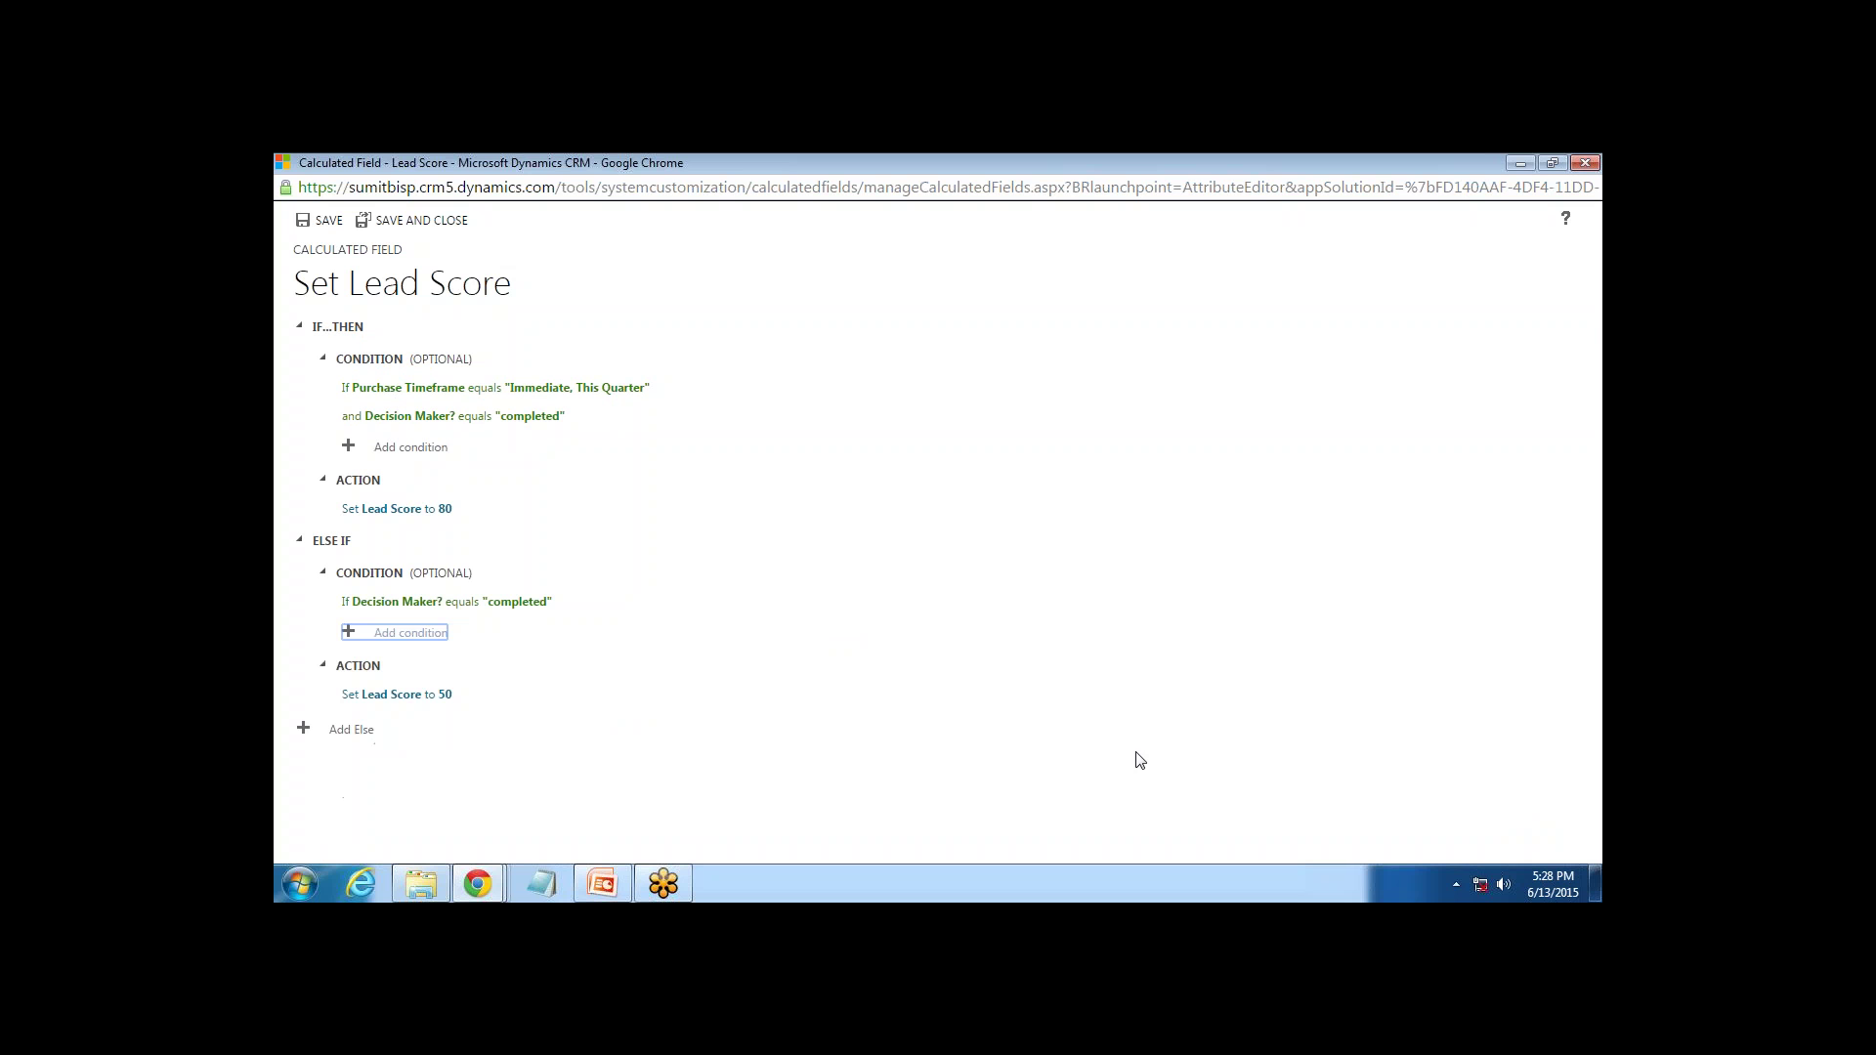
Add a final Else branch without a condition that sets Lead Score to 10
click(304, 730)
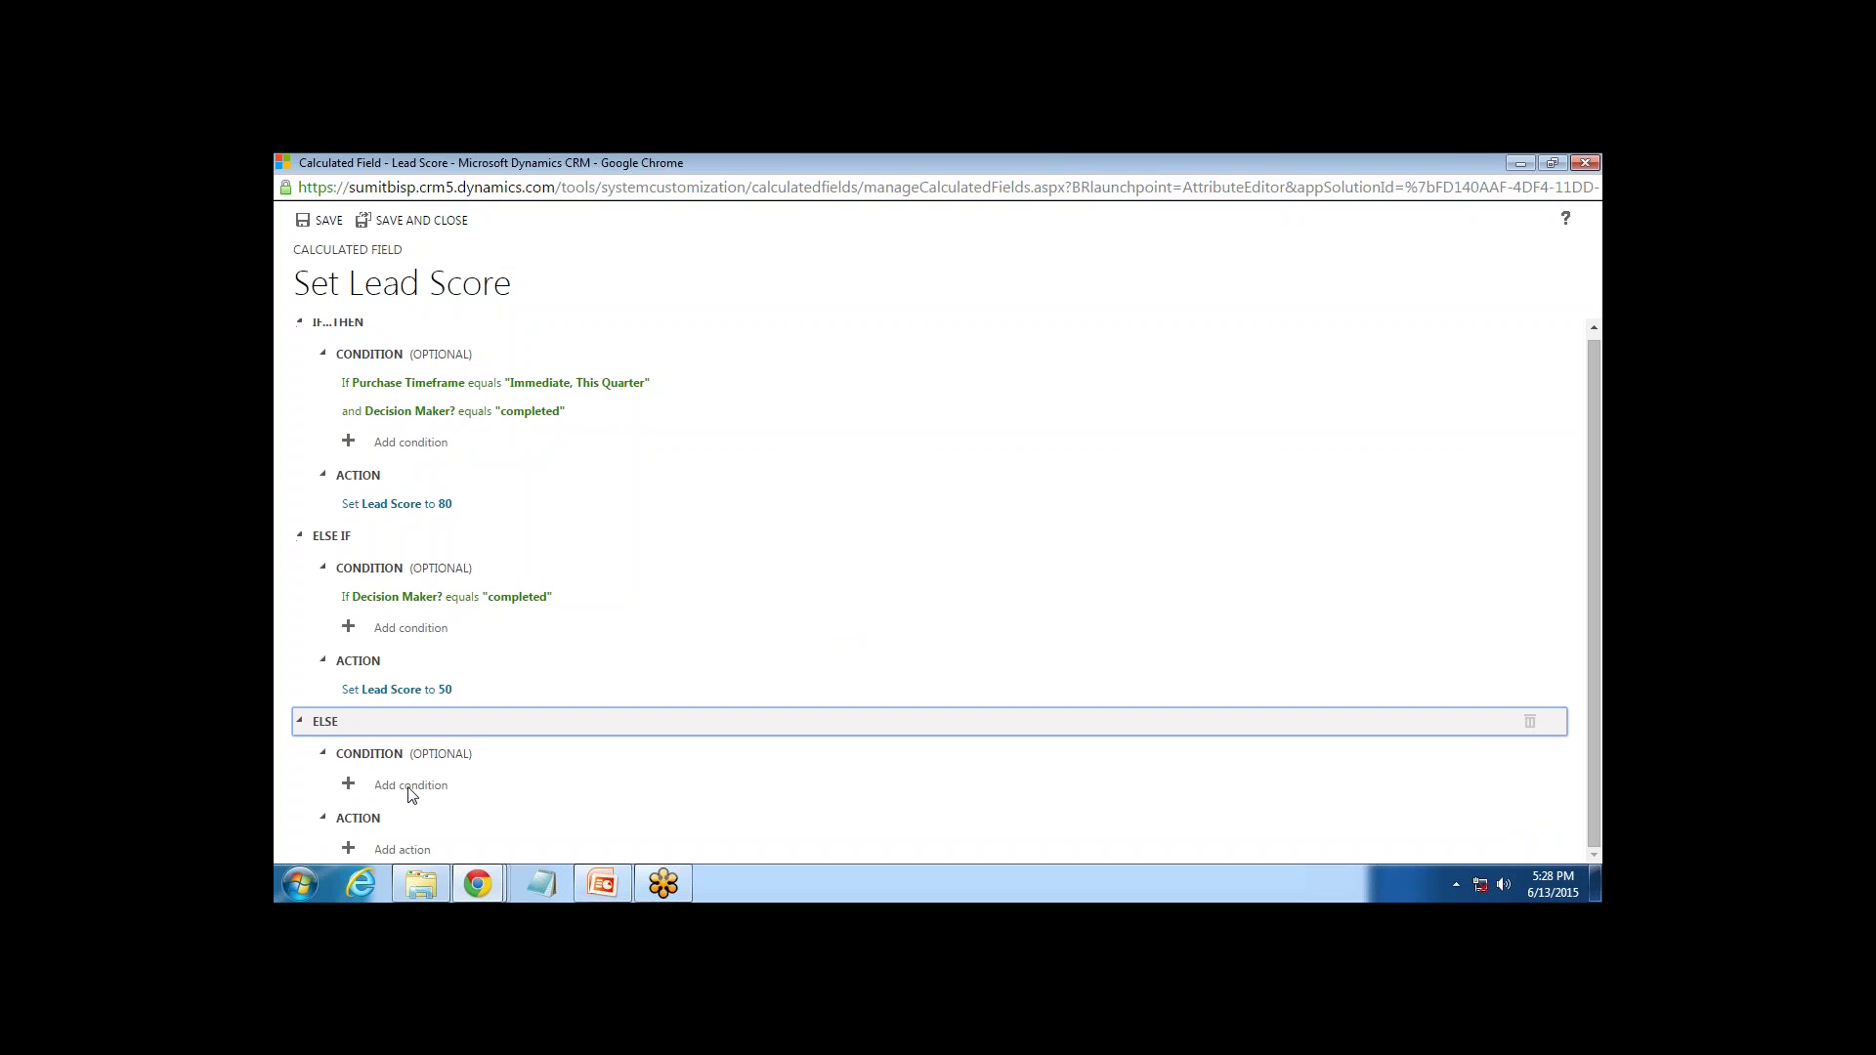
click(402, 850)
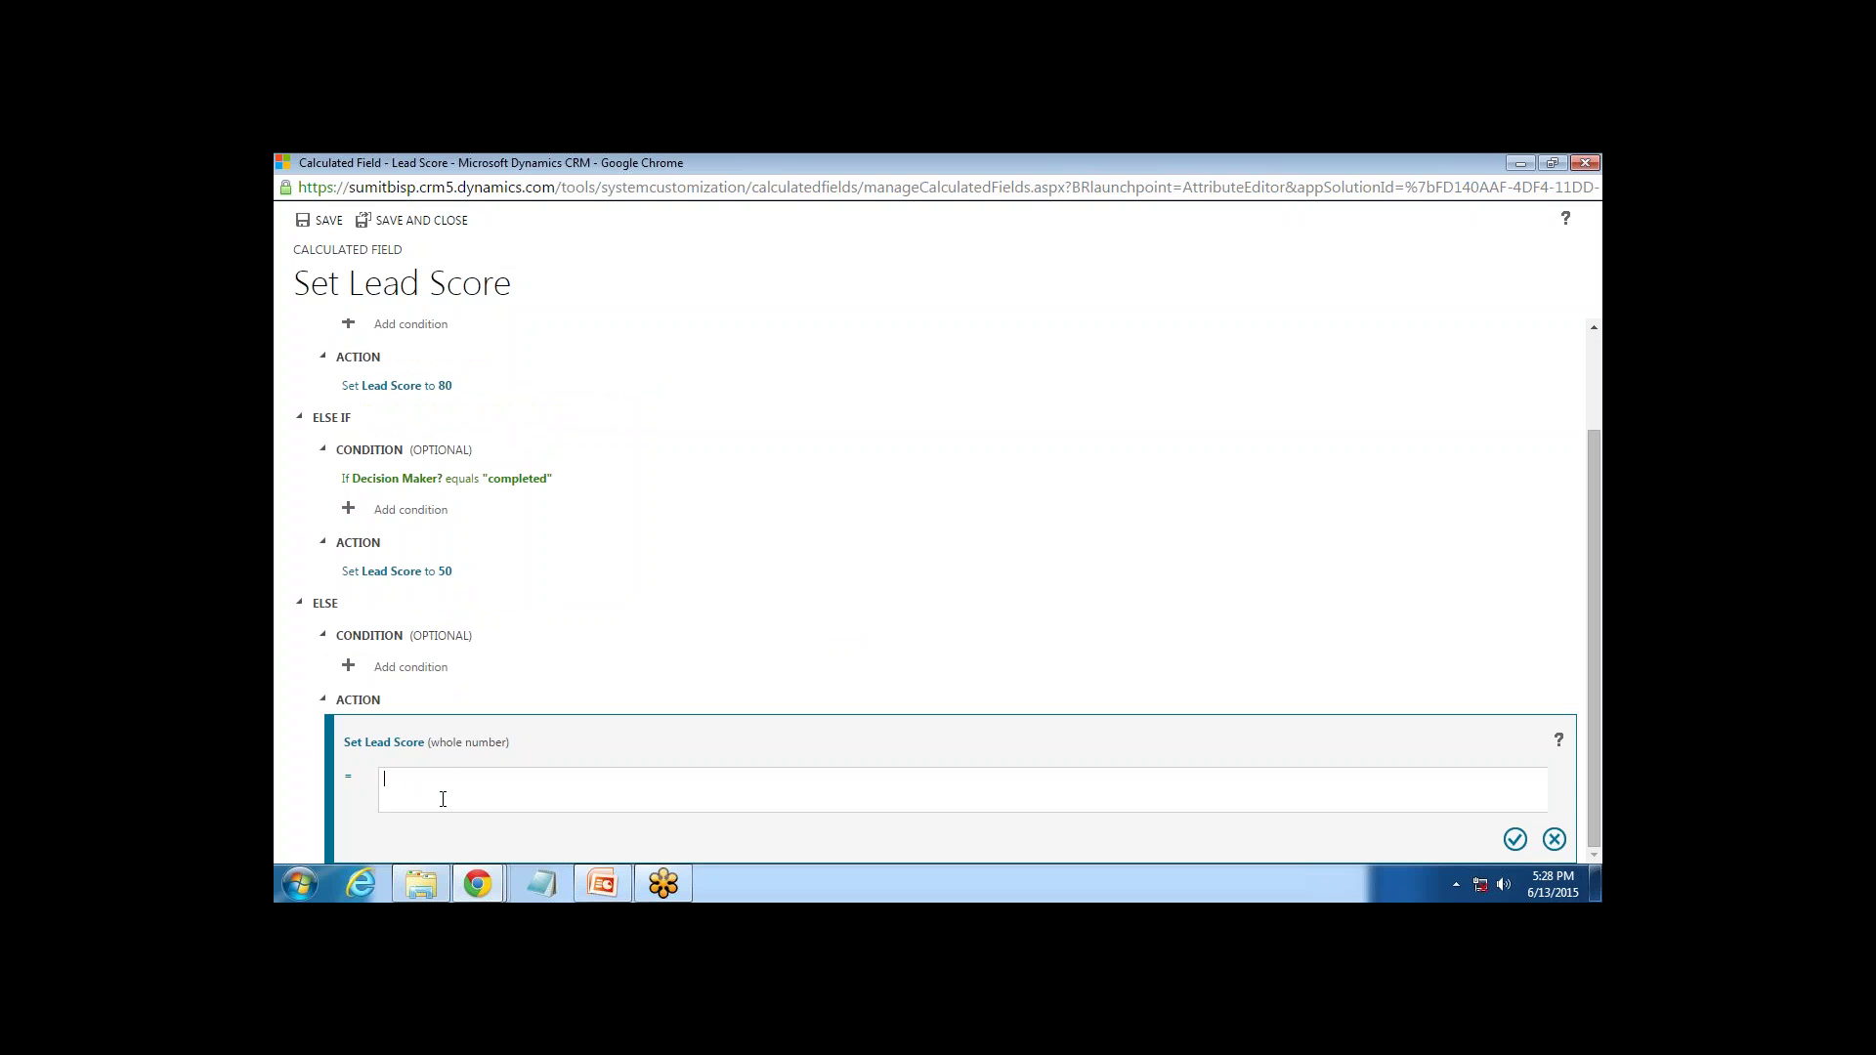
click(1516, 840)
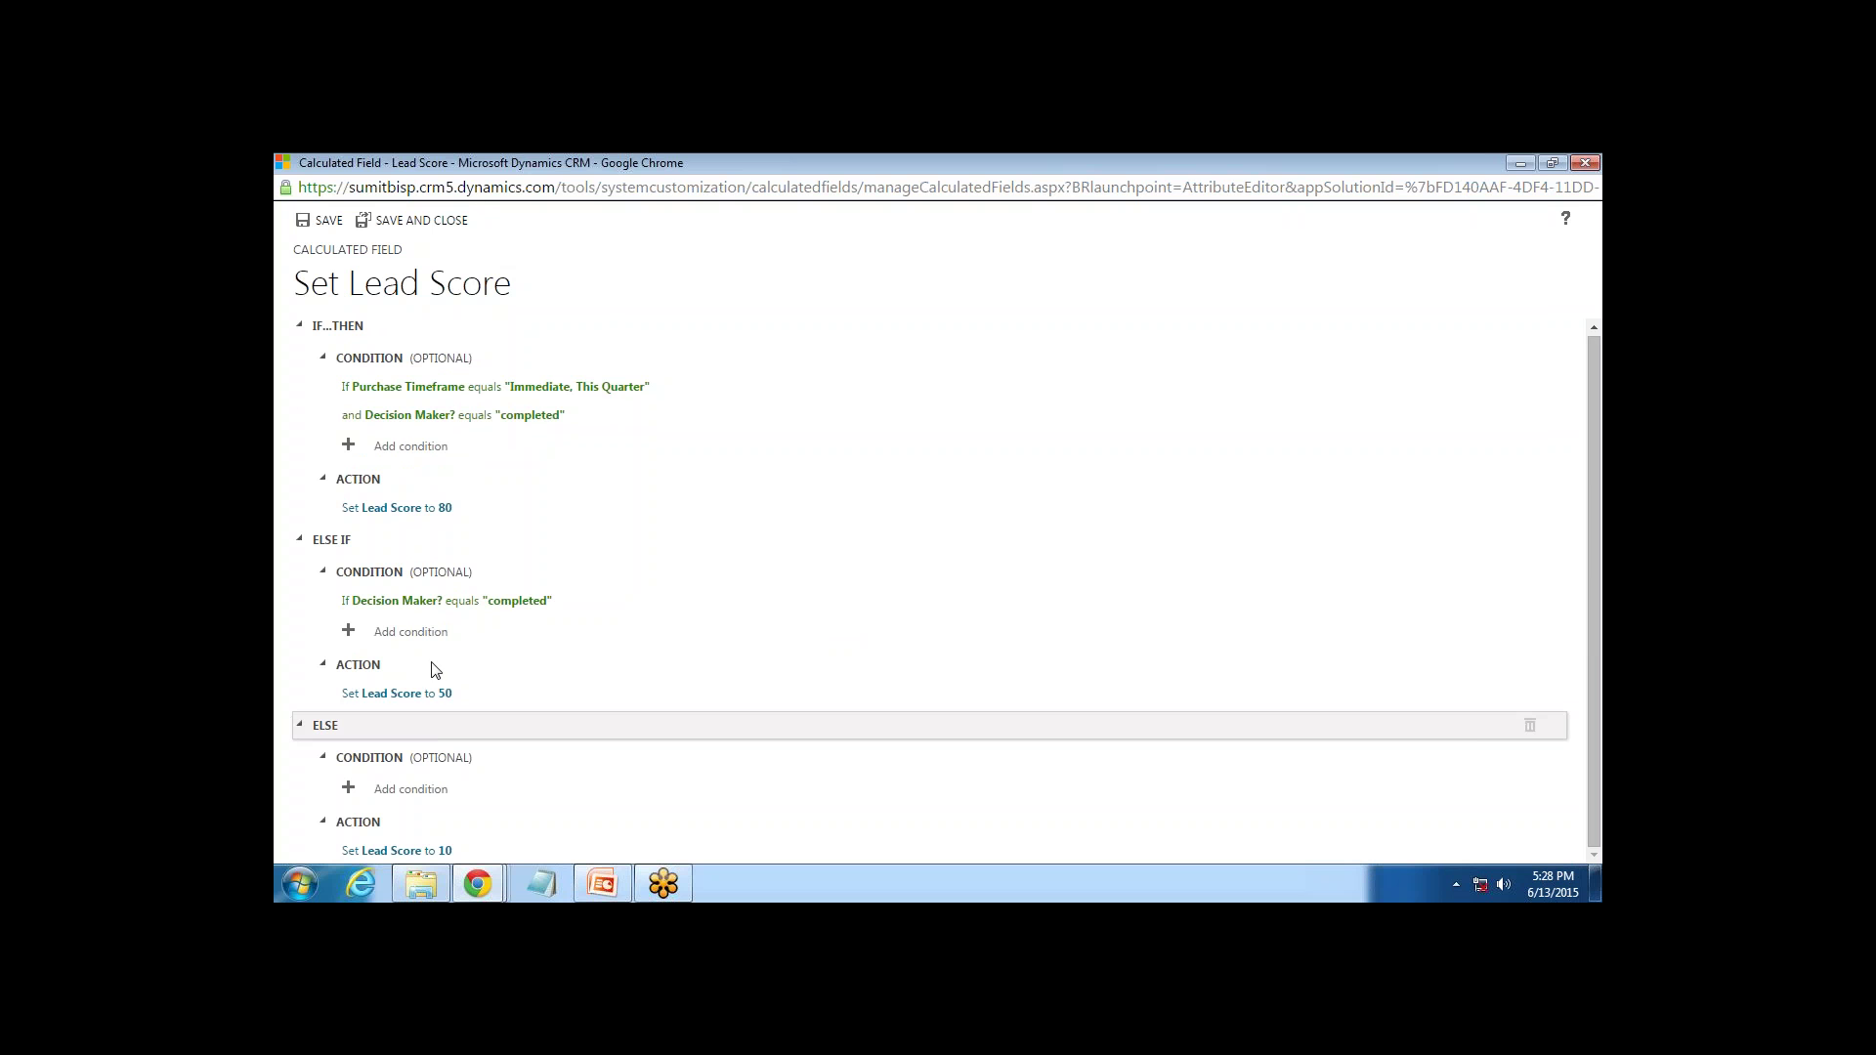
Save and close the Lead Score calculation, along with the Lead Score field definition
click(318, 224)
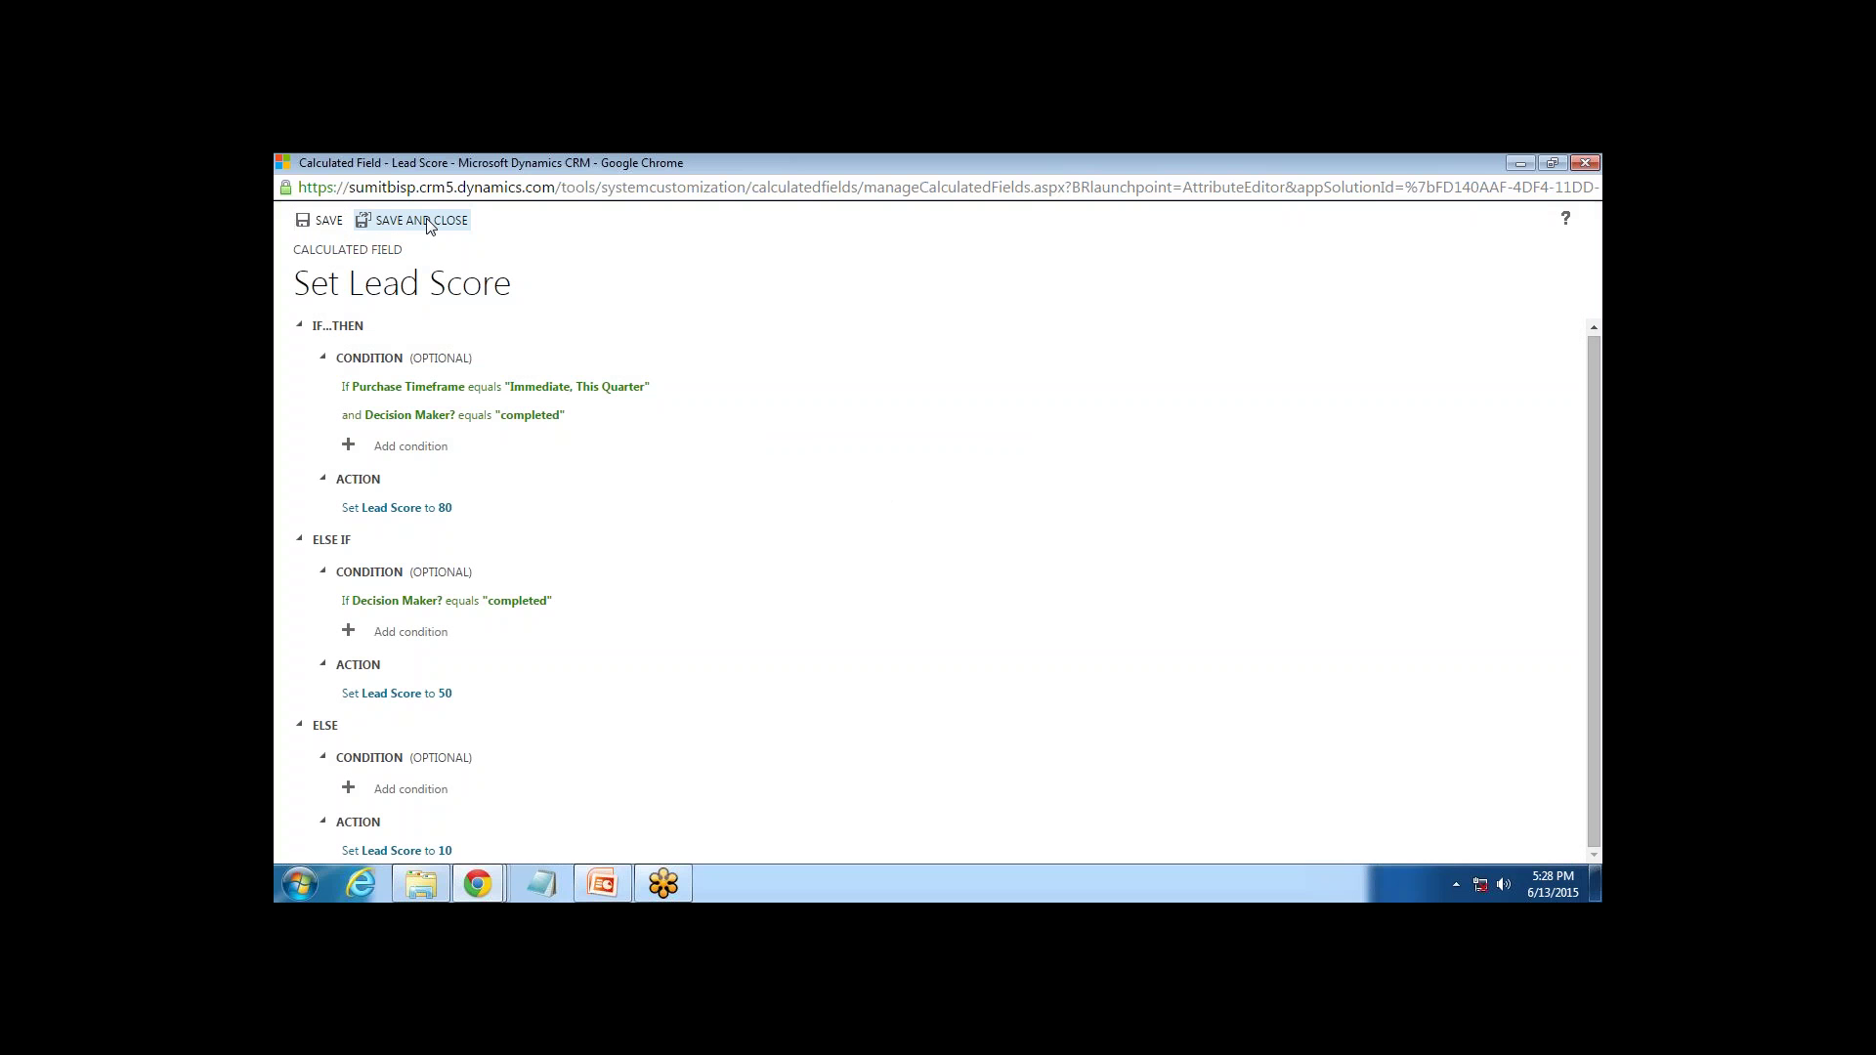
click(430, 223)
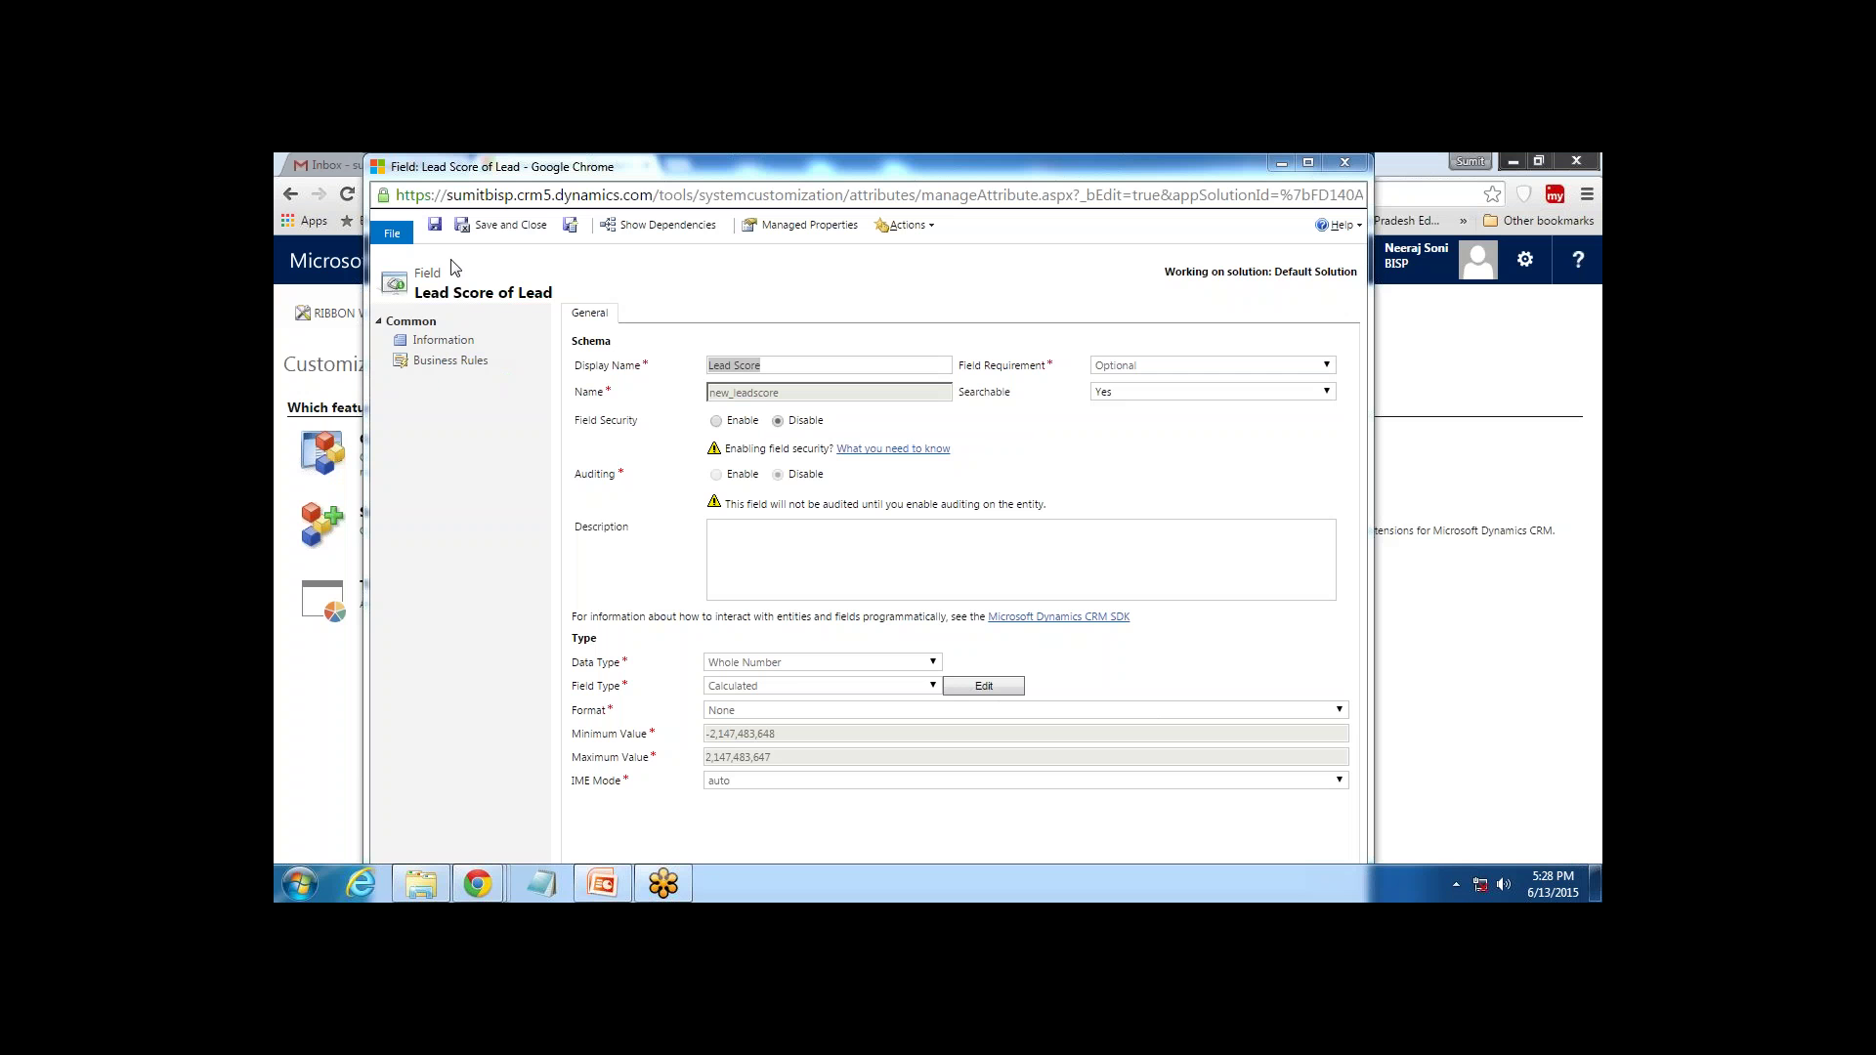
click(492, 227)
Switch to the already open Lead form editor and save the form
mouse_move(479, 891)
click(800, 816)
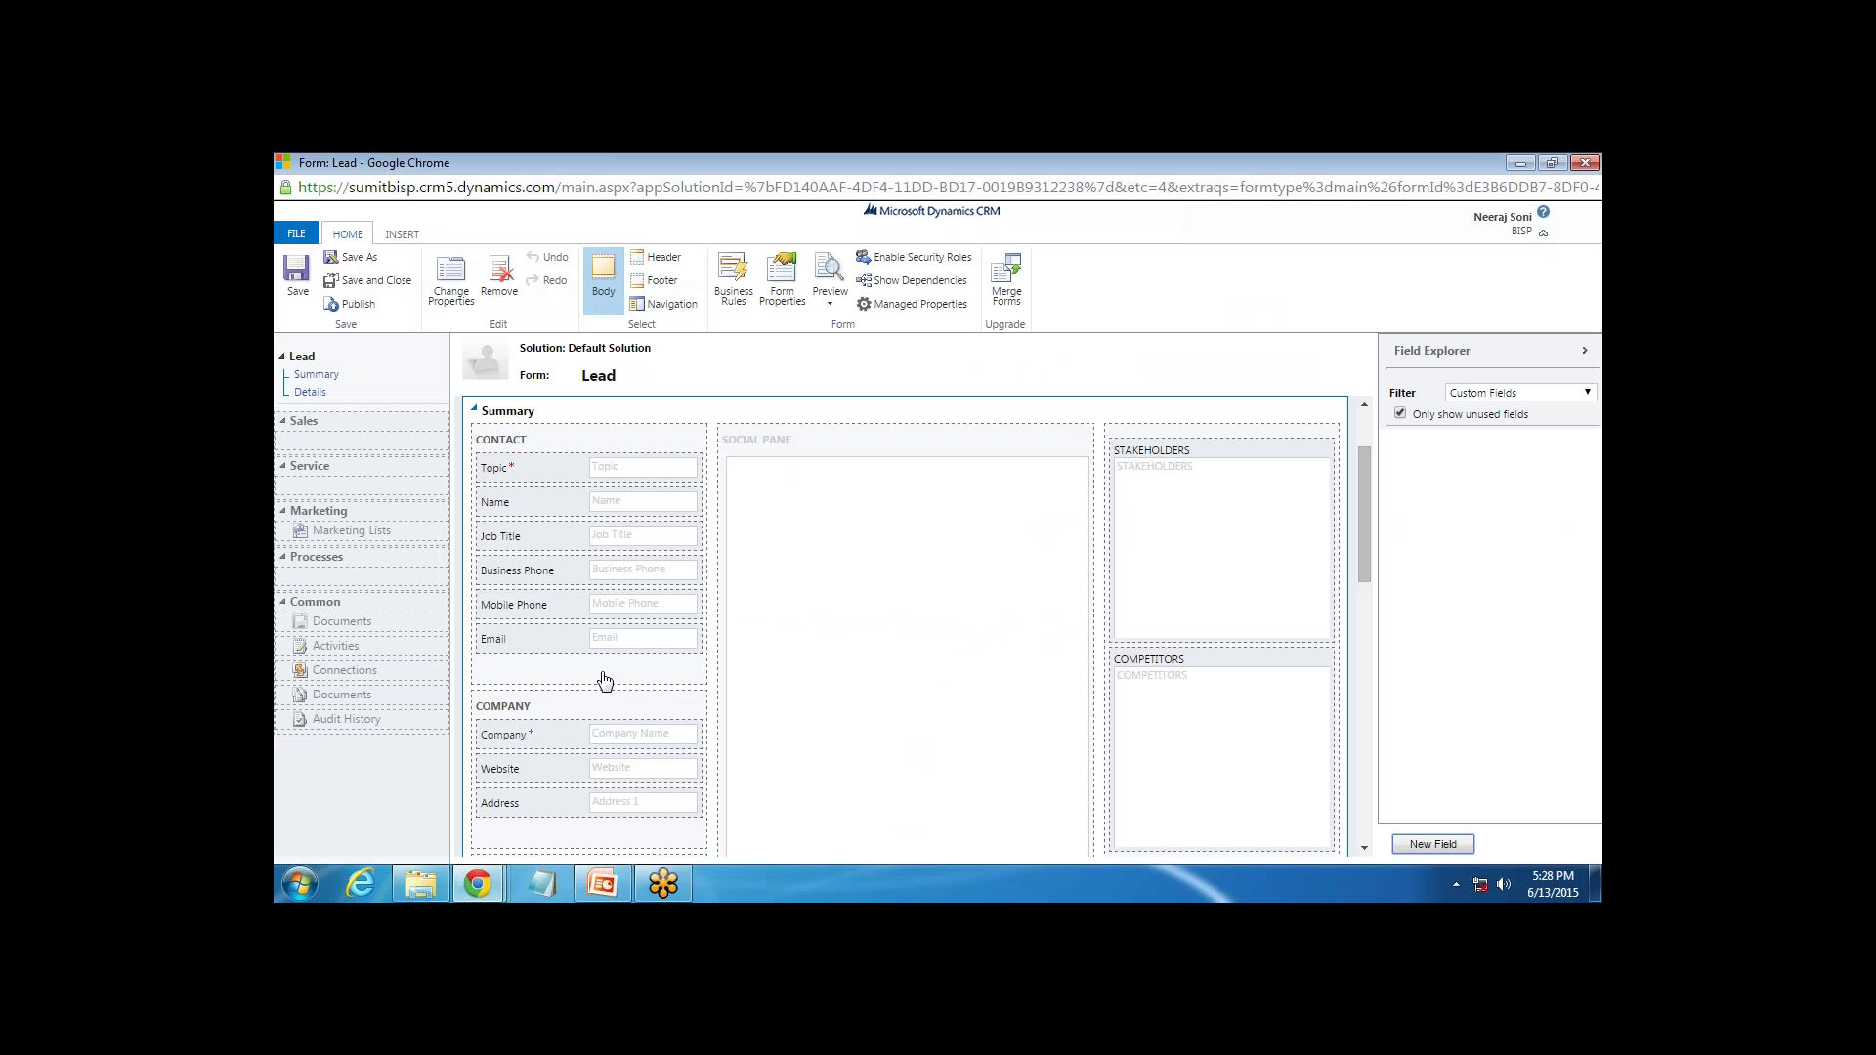
click(883, 777)
click(296, 277)
Return to the Default Solution and list only the custom fields of the Lead entity
mouse_move(479, 884)
click(583, 826)
click(500, 623)
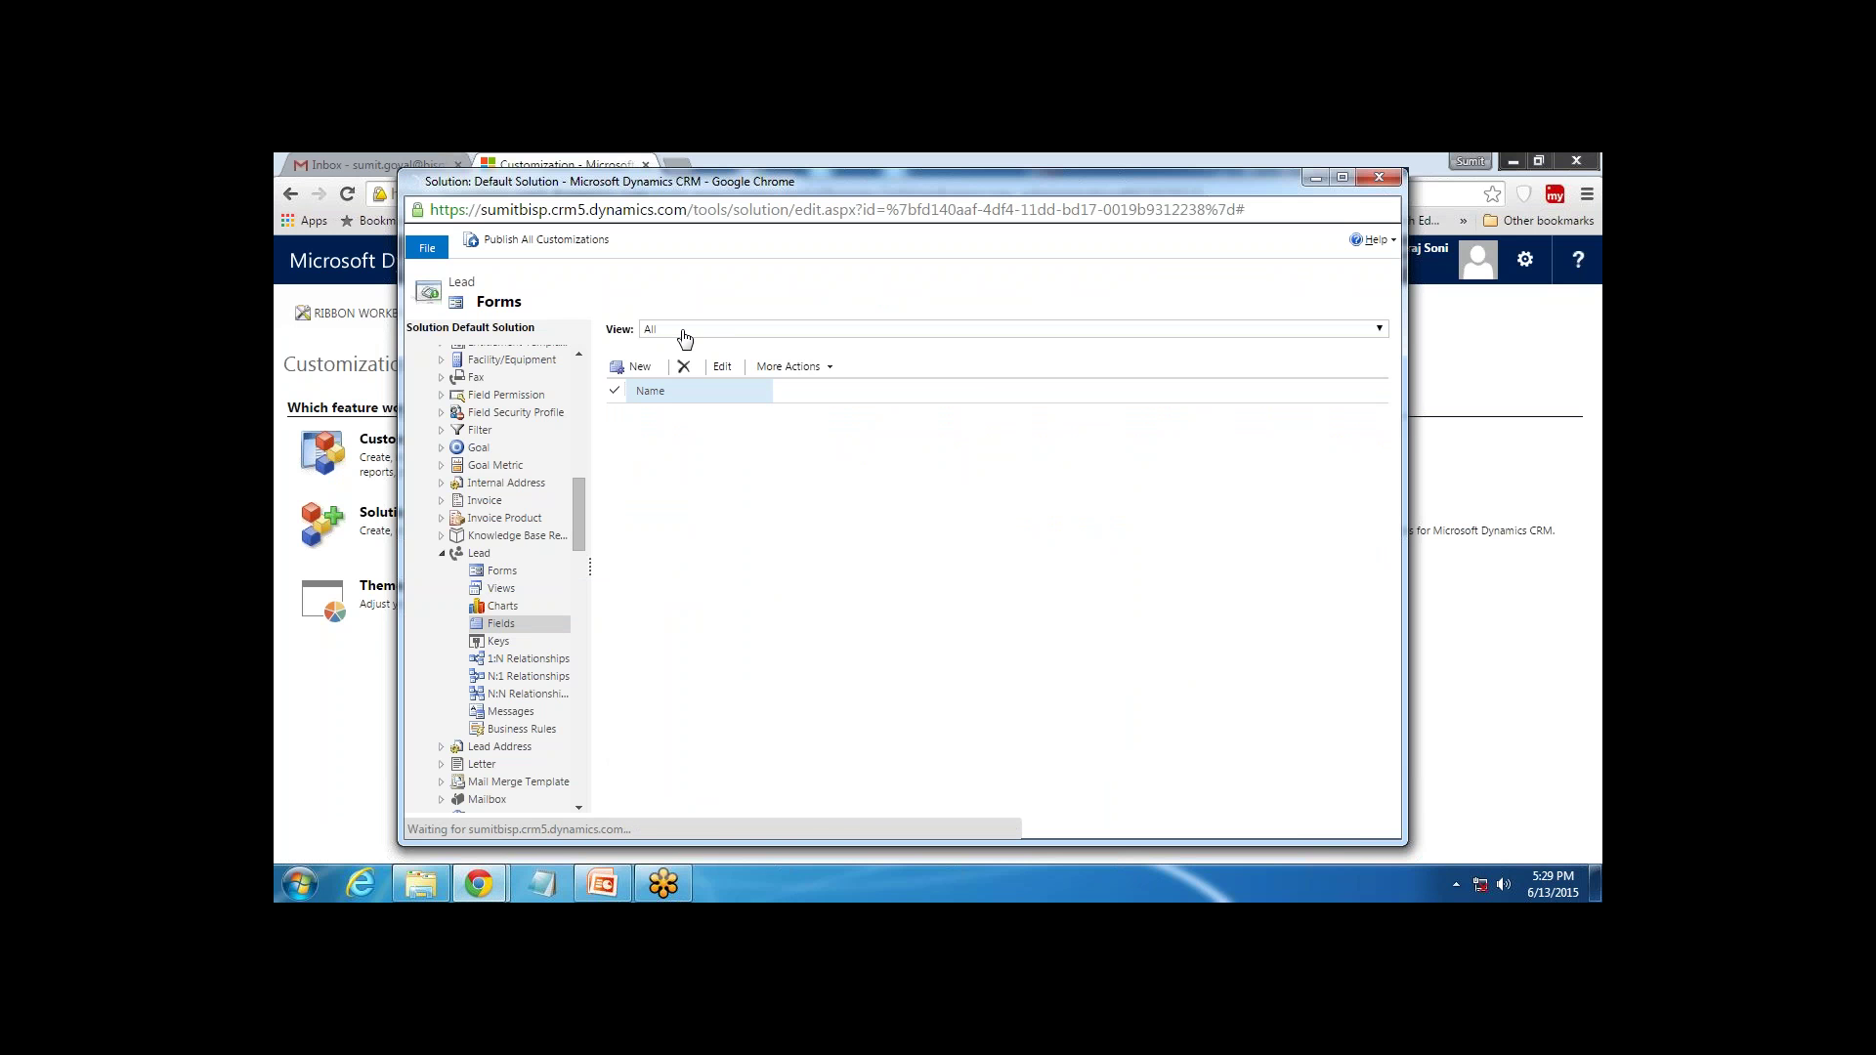
click(1379, 331)
click(675, 364)
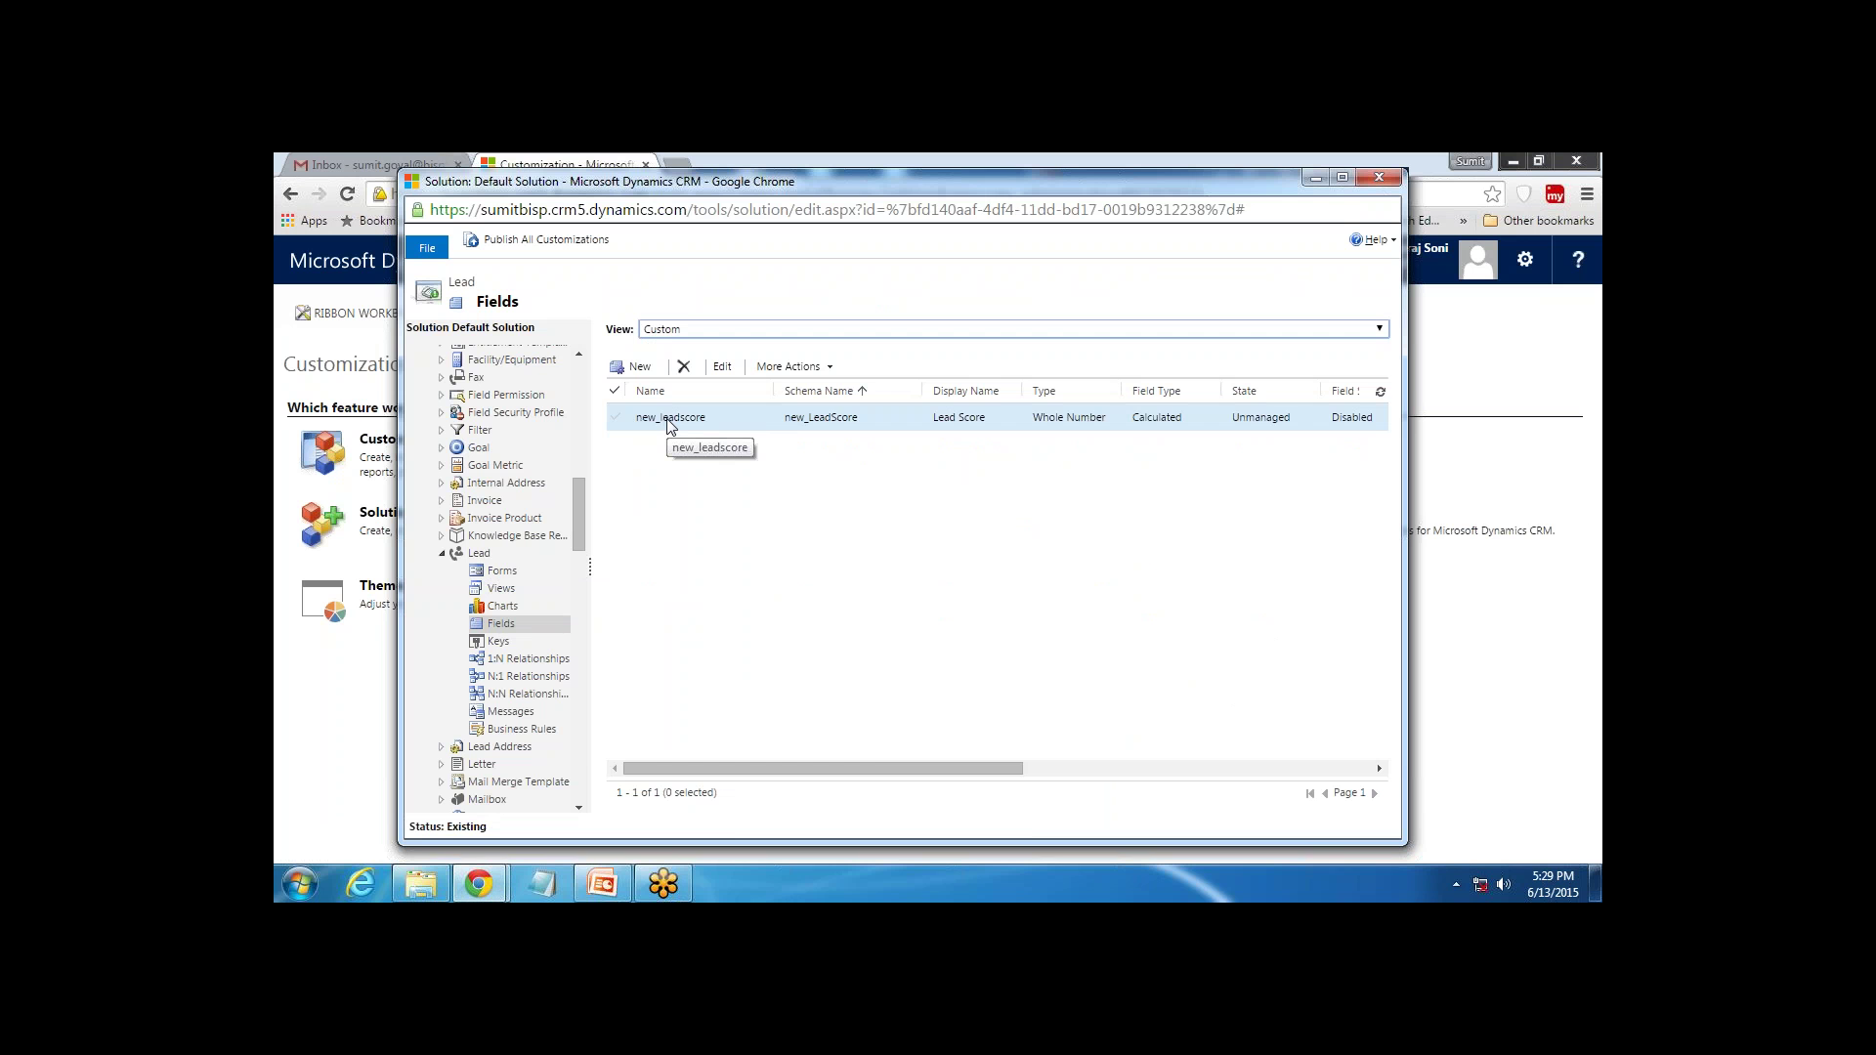
Open the main Lead form from the Lead entity's forms and maximize its window
click(503, 571)
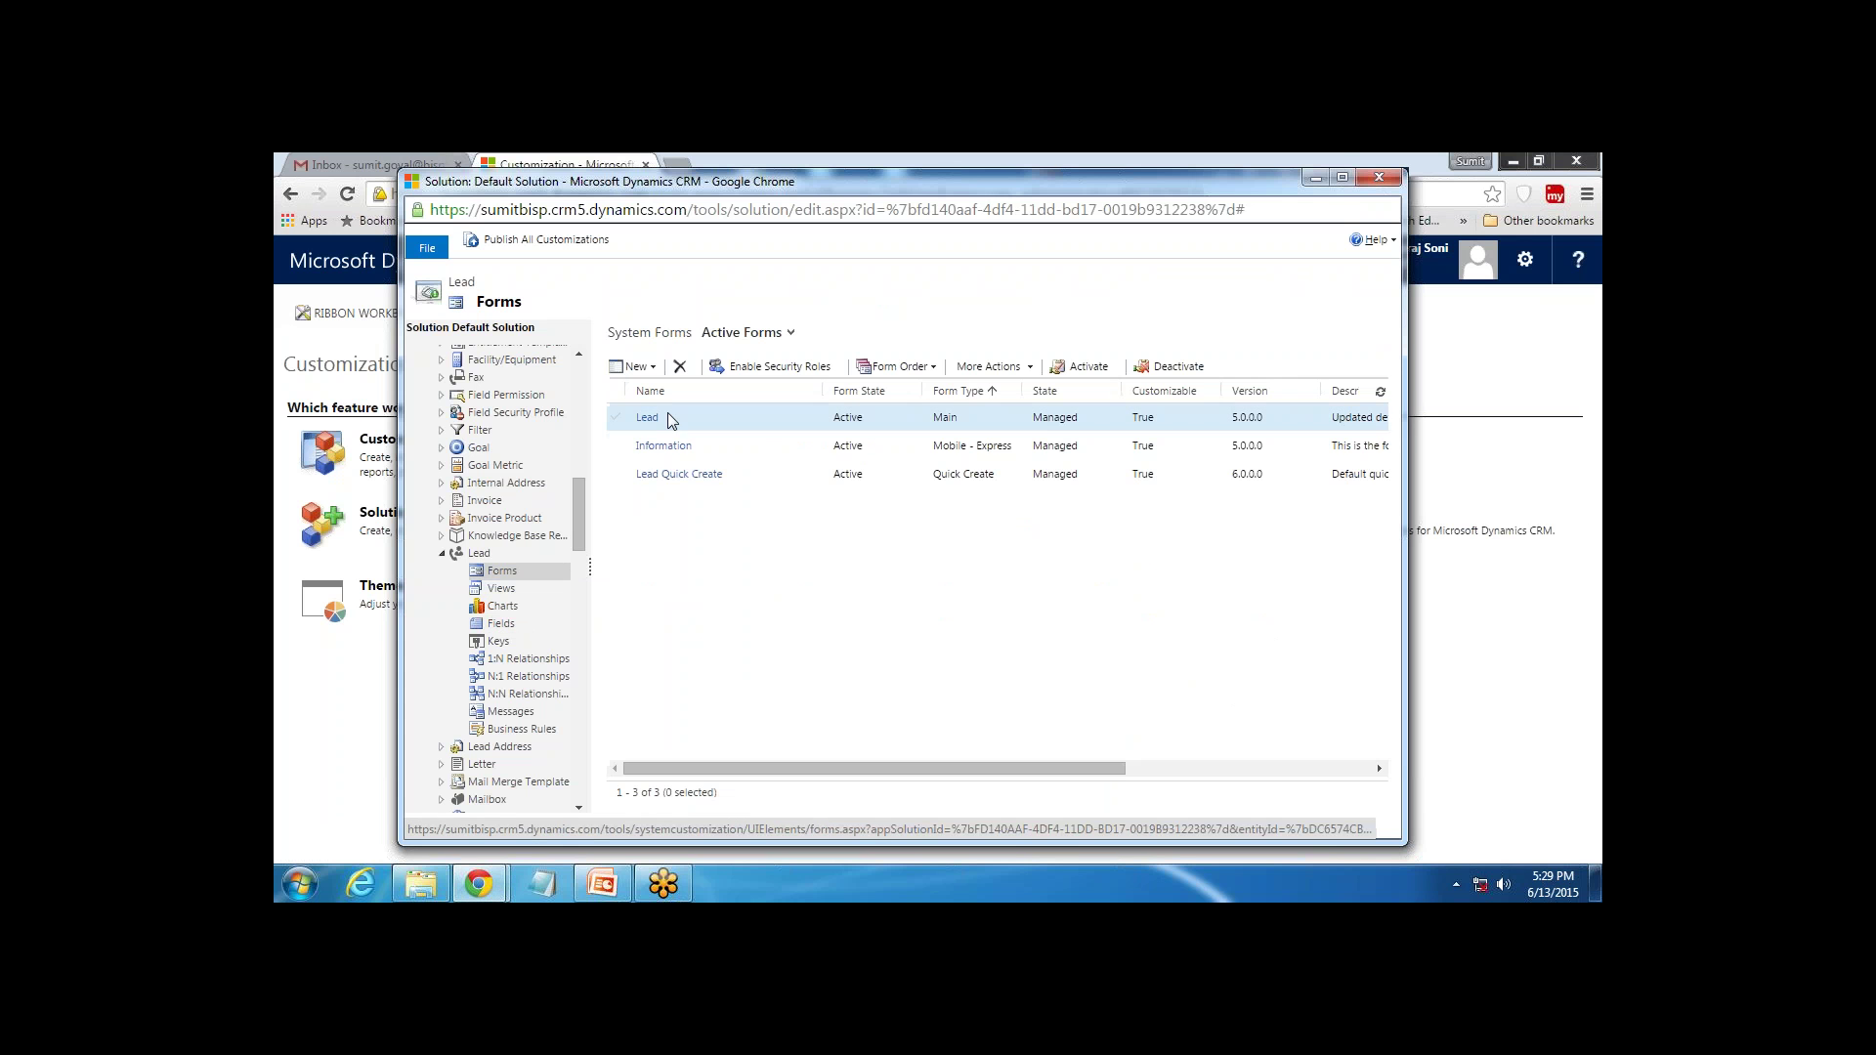
double_click(649, 420)
double_click(636, 172)
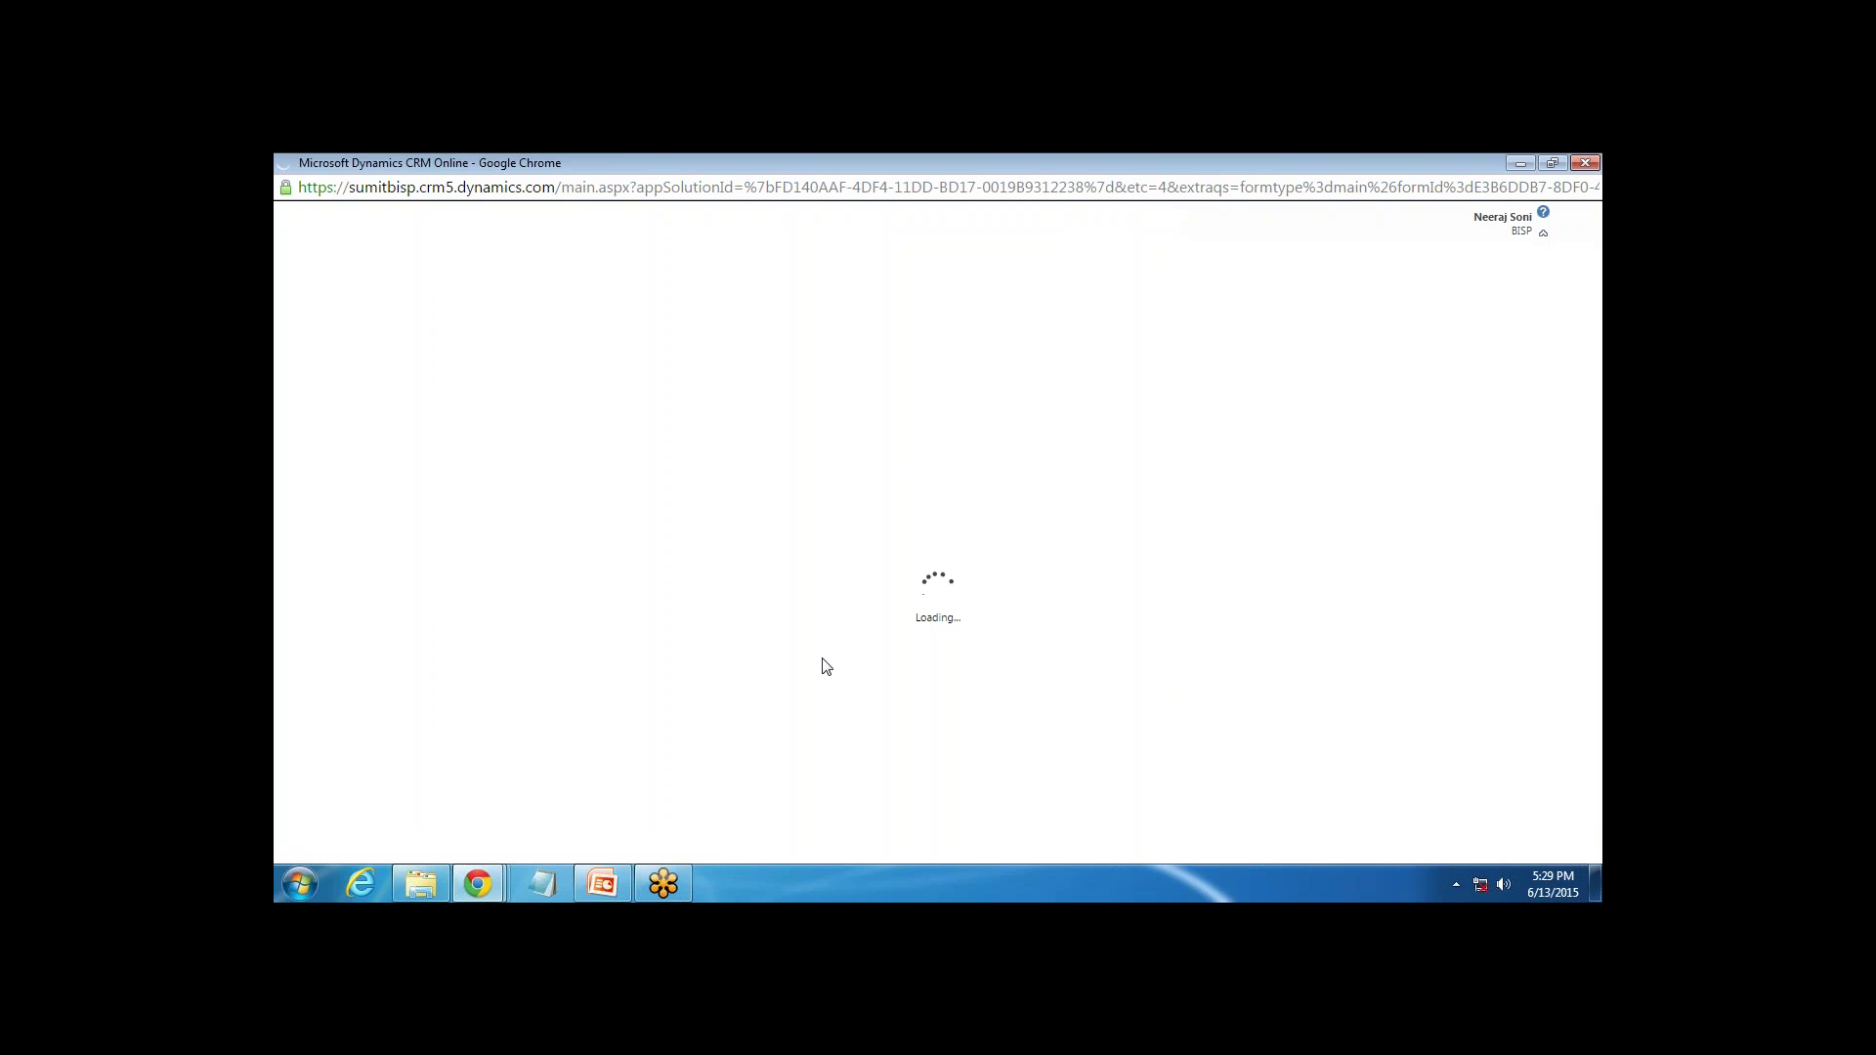
Filter the available fields to Custom Fields and add Lead Score below Email in the form's Contact section
click(1490, 393)
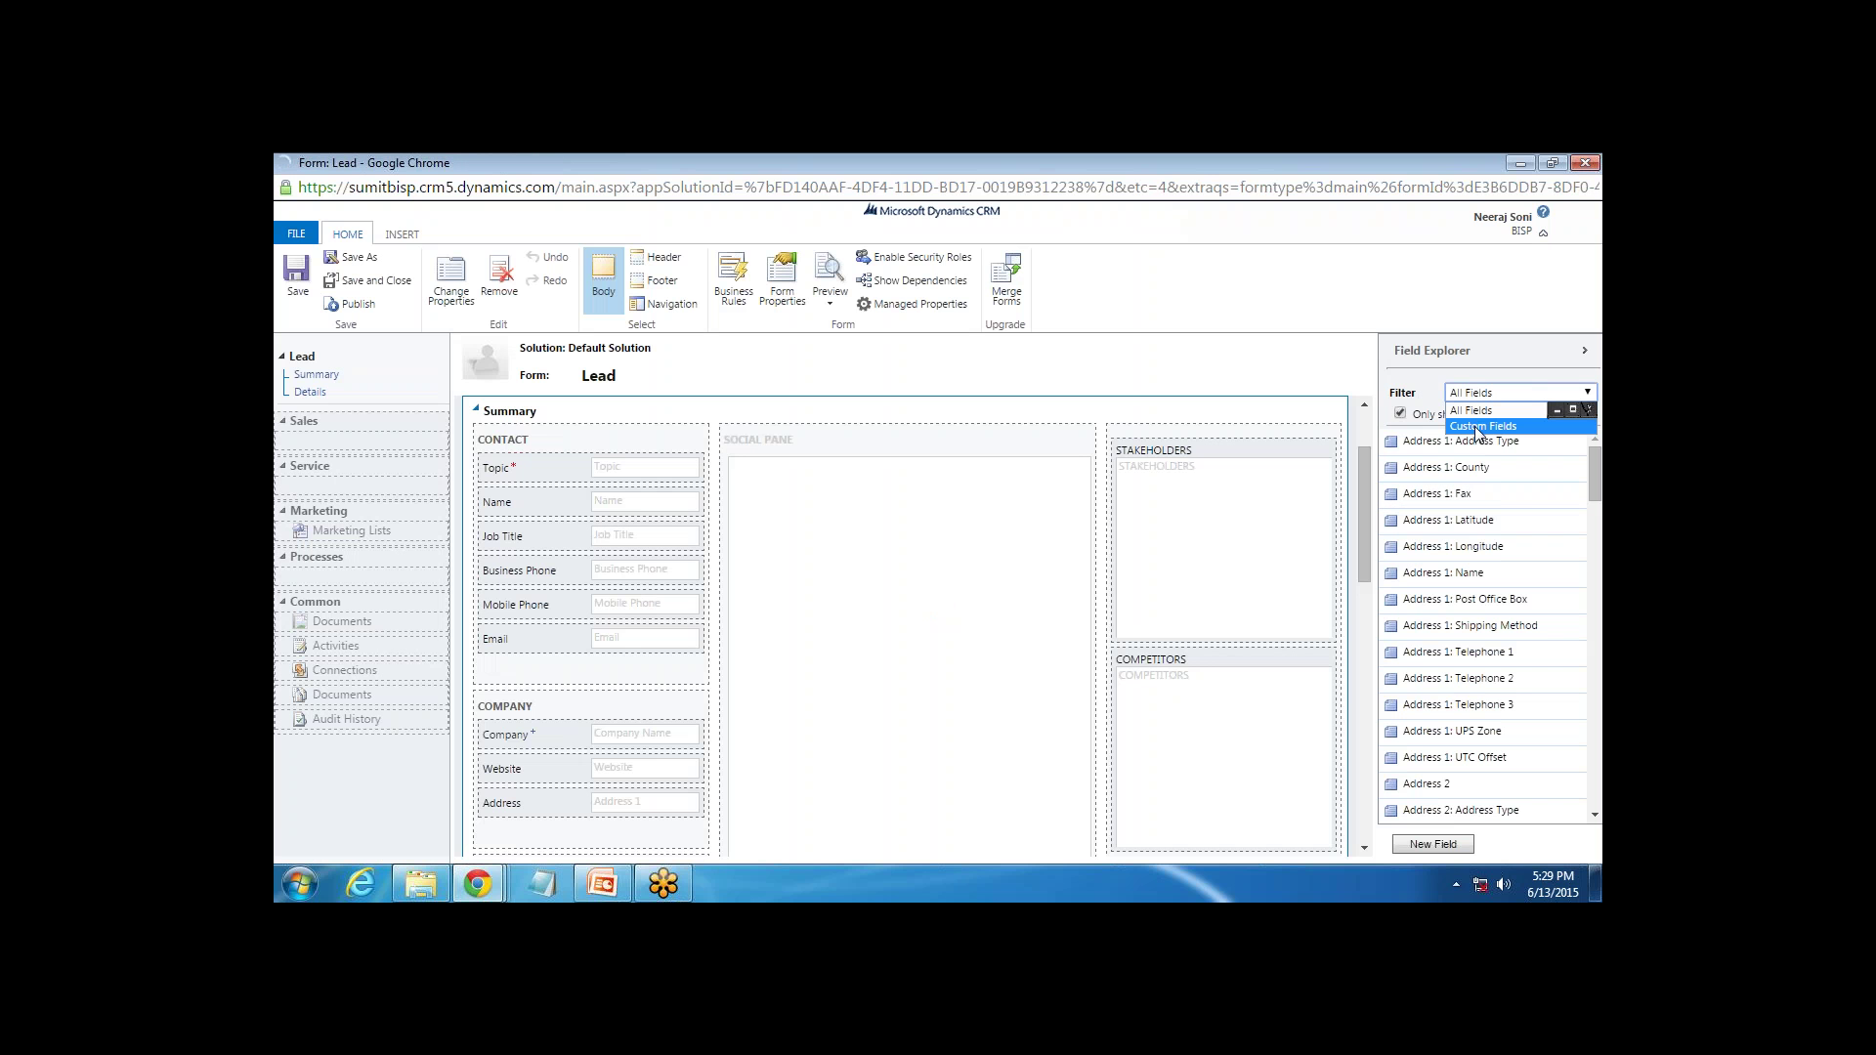
click(1479, 430)
drag(1434, 445, 1039, 607)
drag(1429, 441, 550, 667)
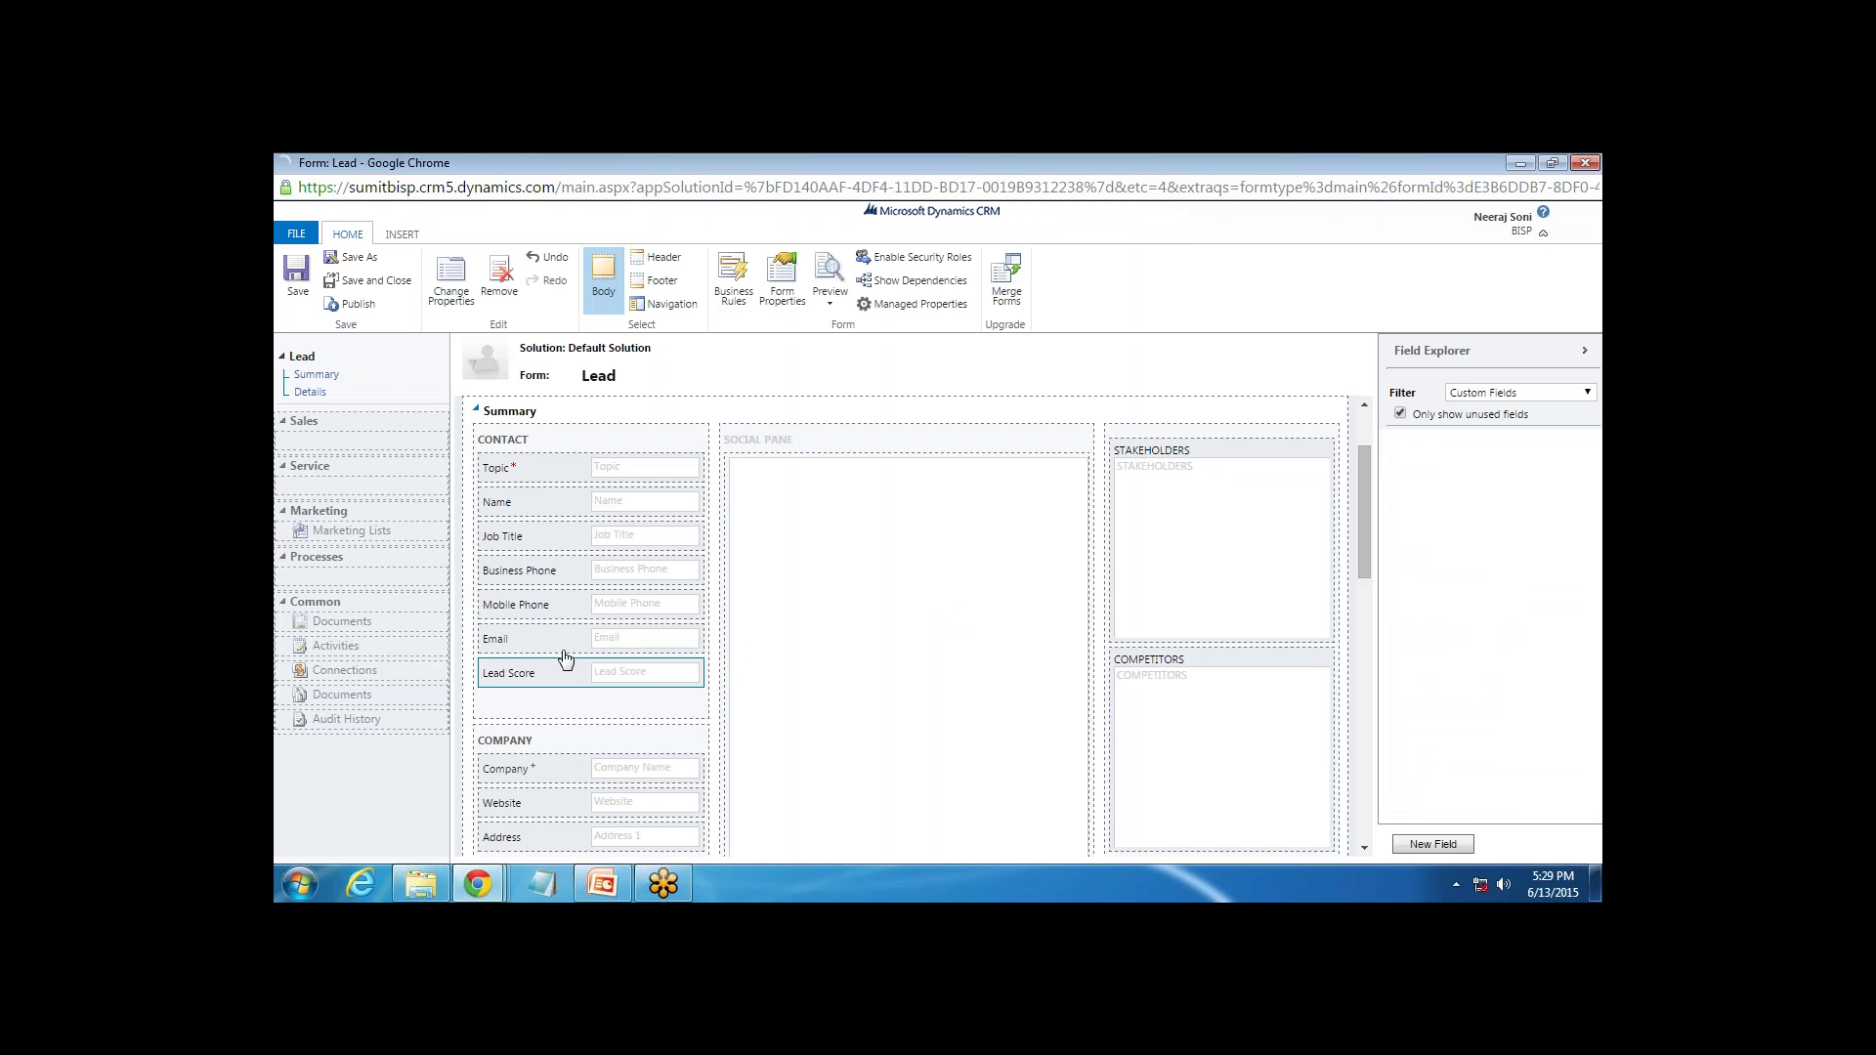
Save, publish and close the Lead form, and publish all customizations of the Default Solution
click(296, 273)
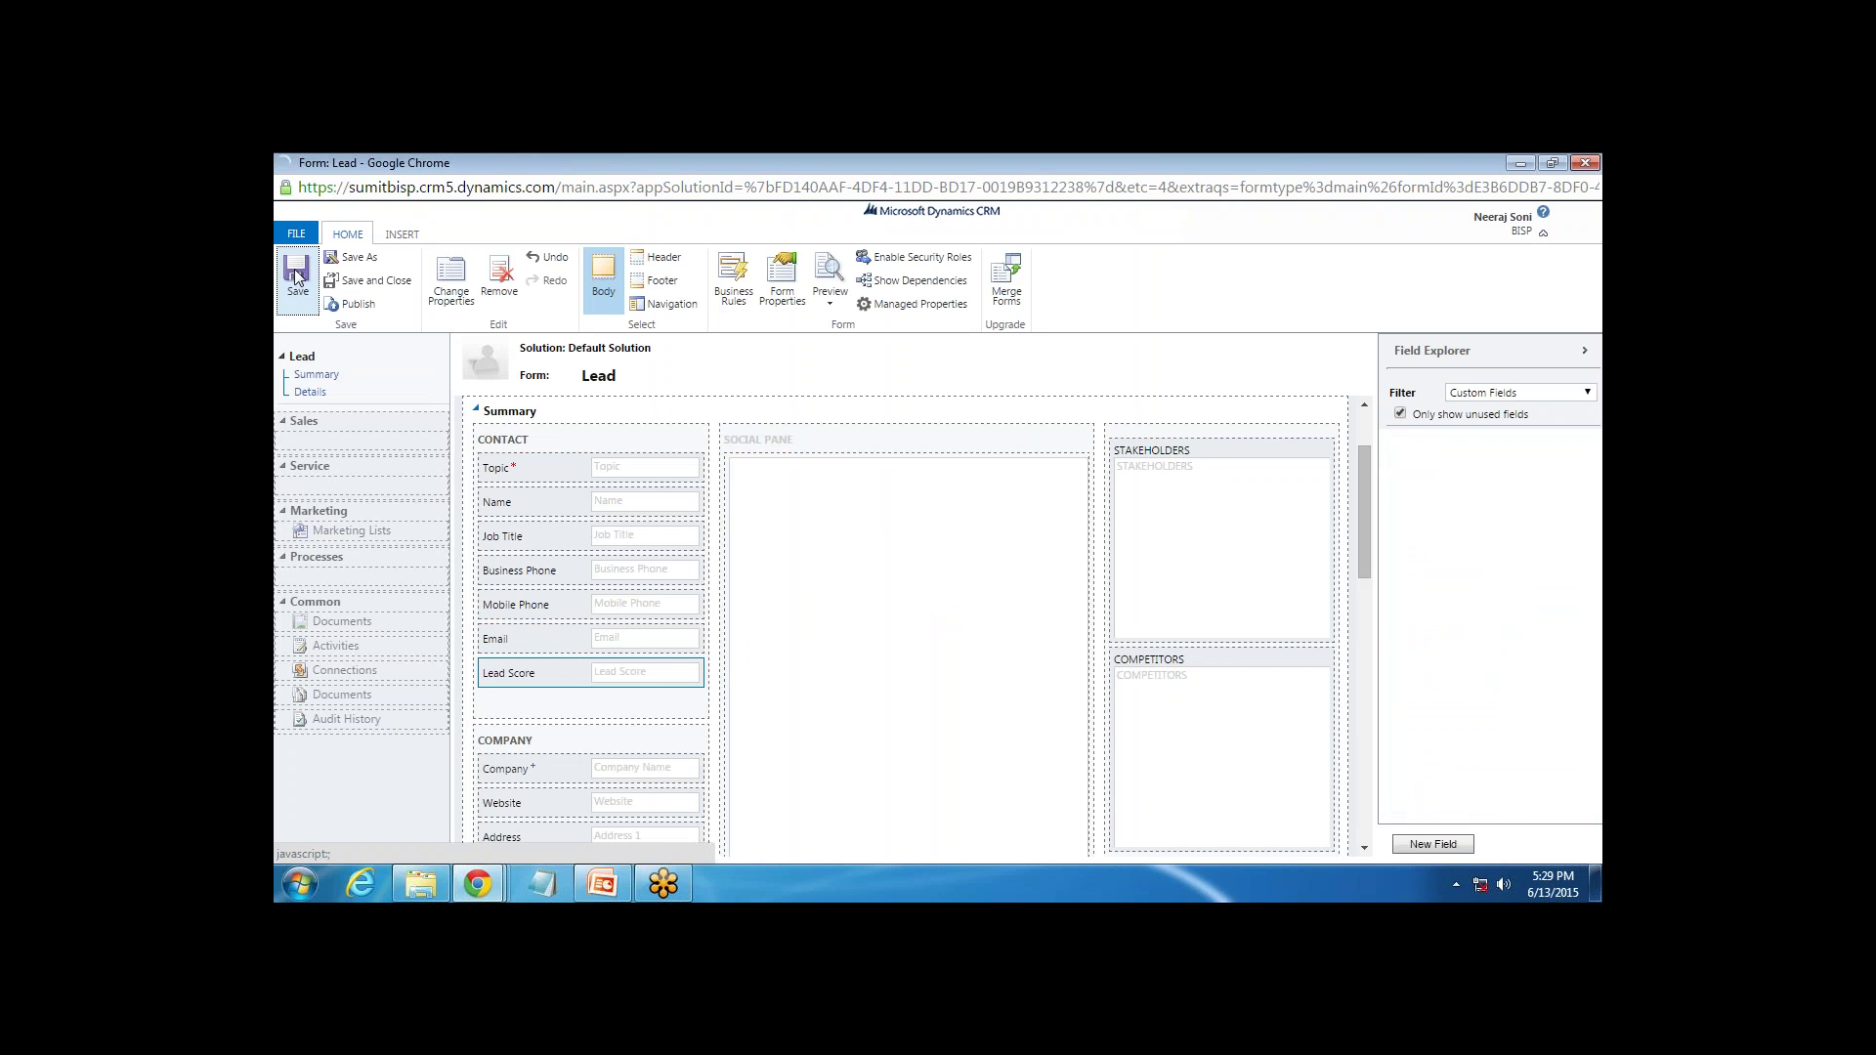
click(359, 307)
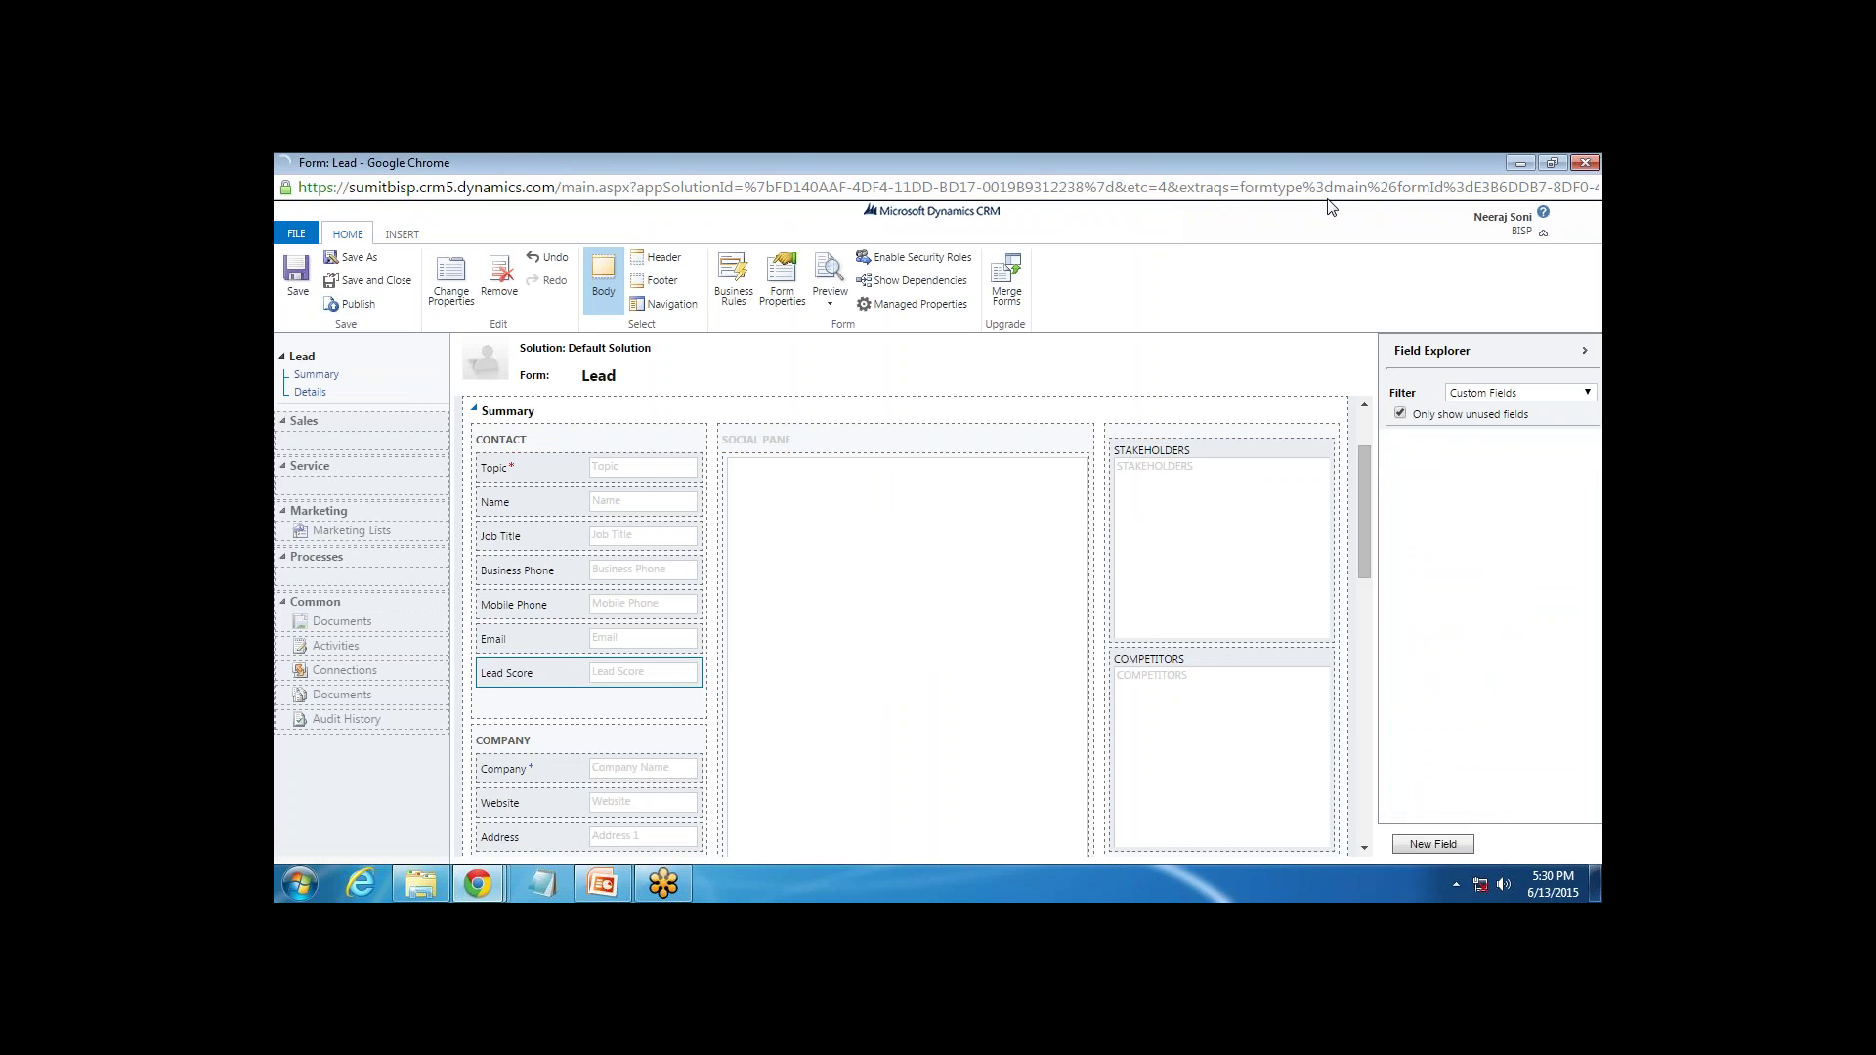
click(375, 280)
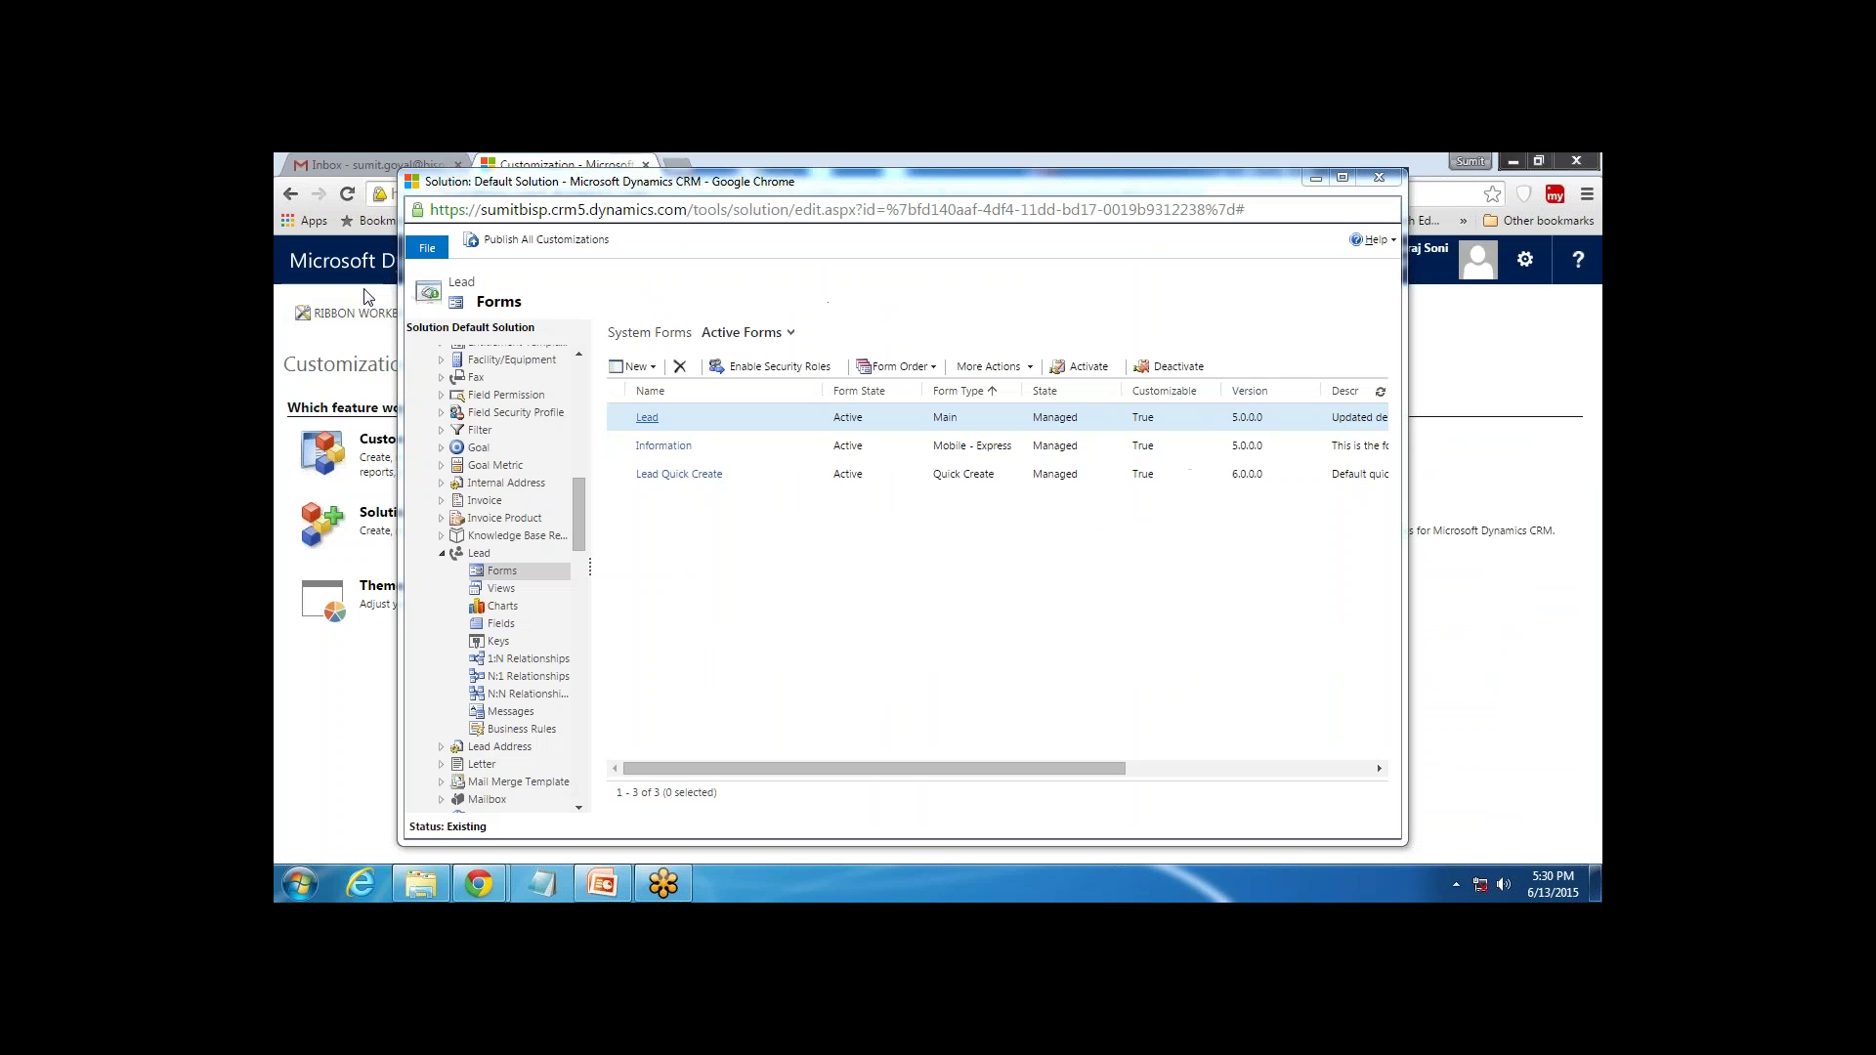
click(527, 241)
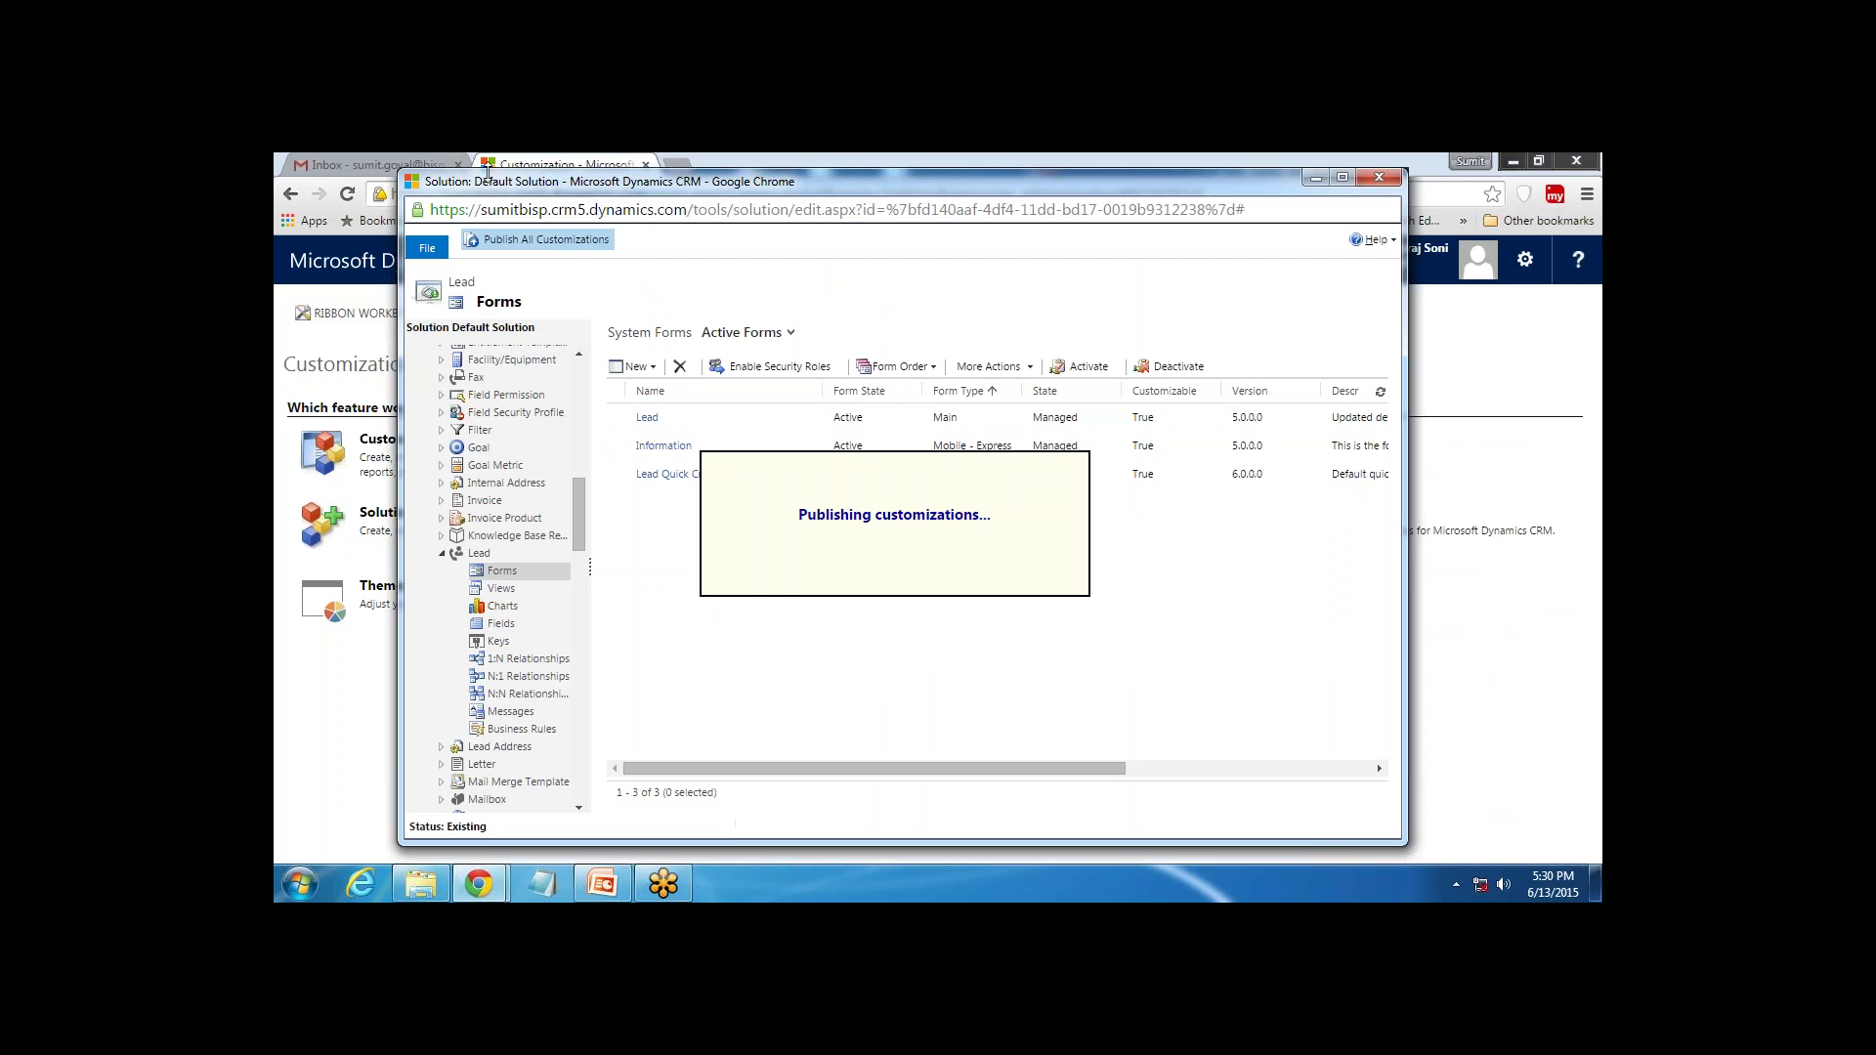
Close the Default Solution window and open the third lead in the Sales area's My Open Leads list
drag(510, 192, 572, 190)
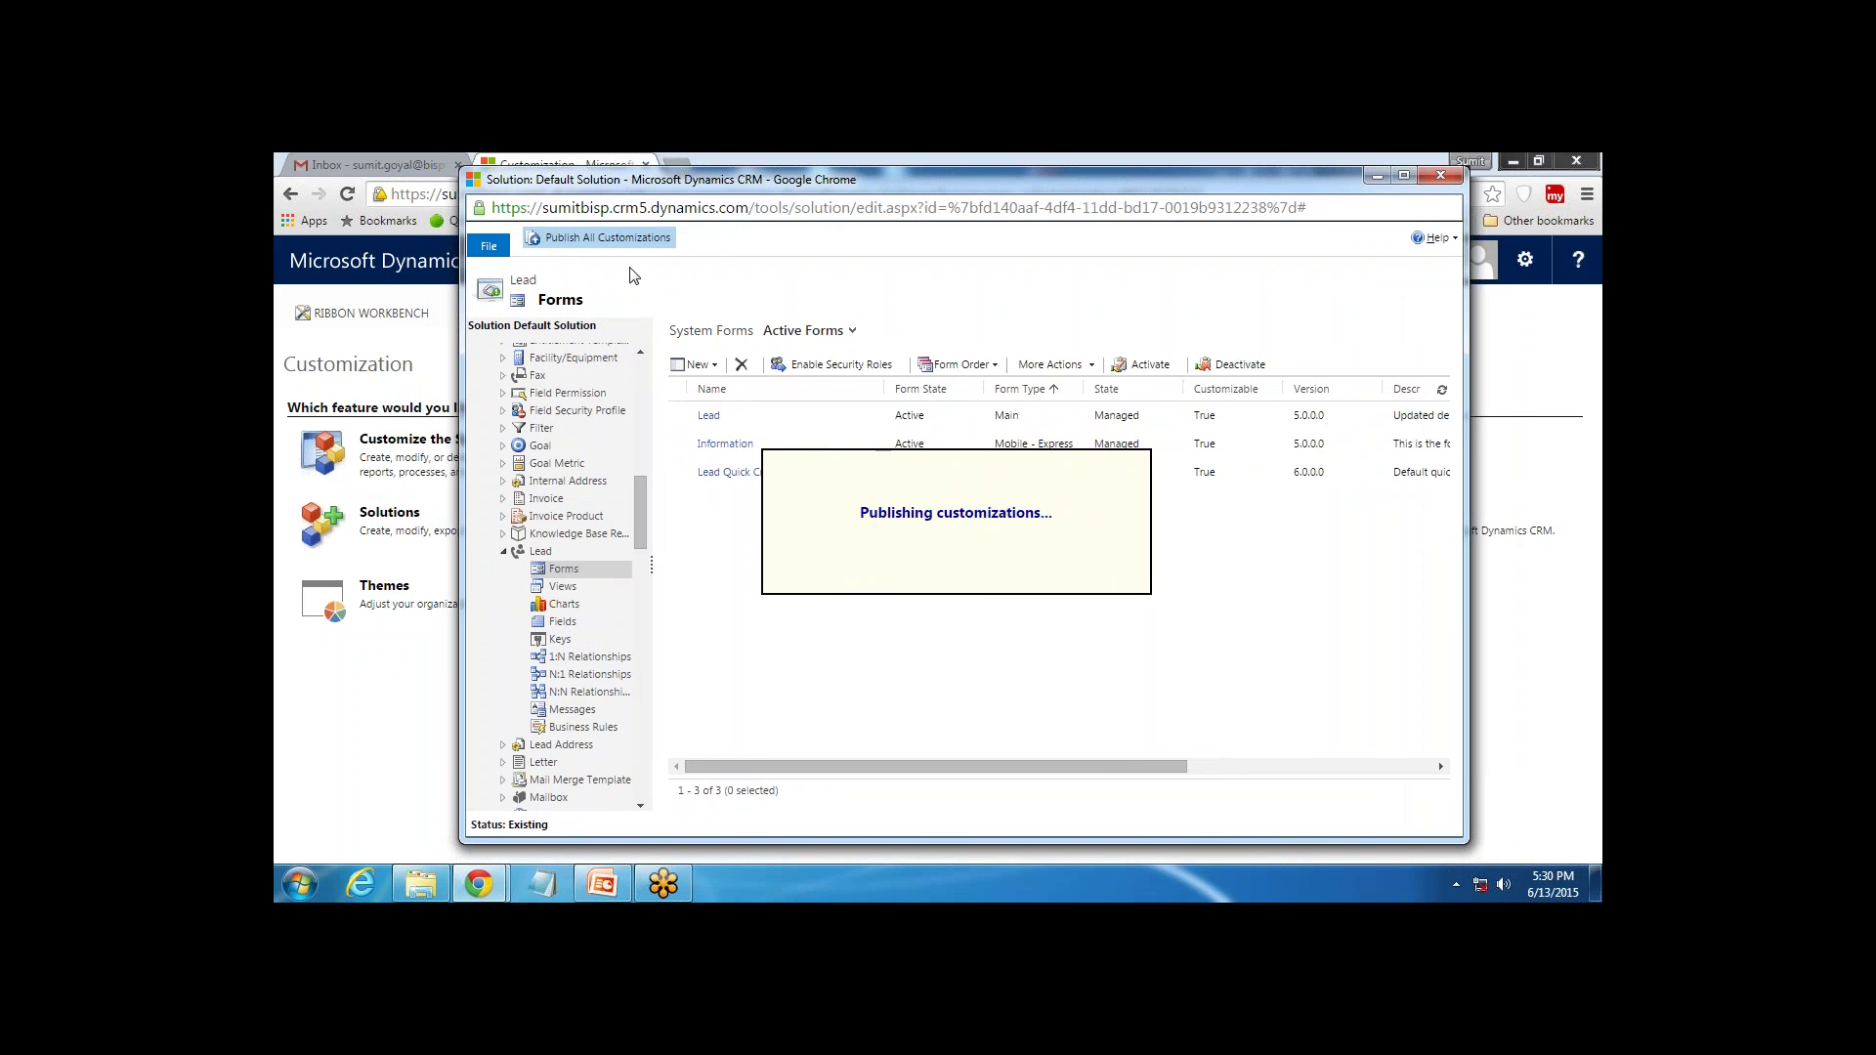
click(1441, 176)
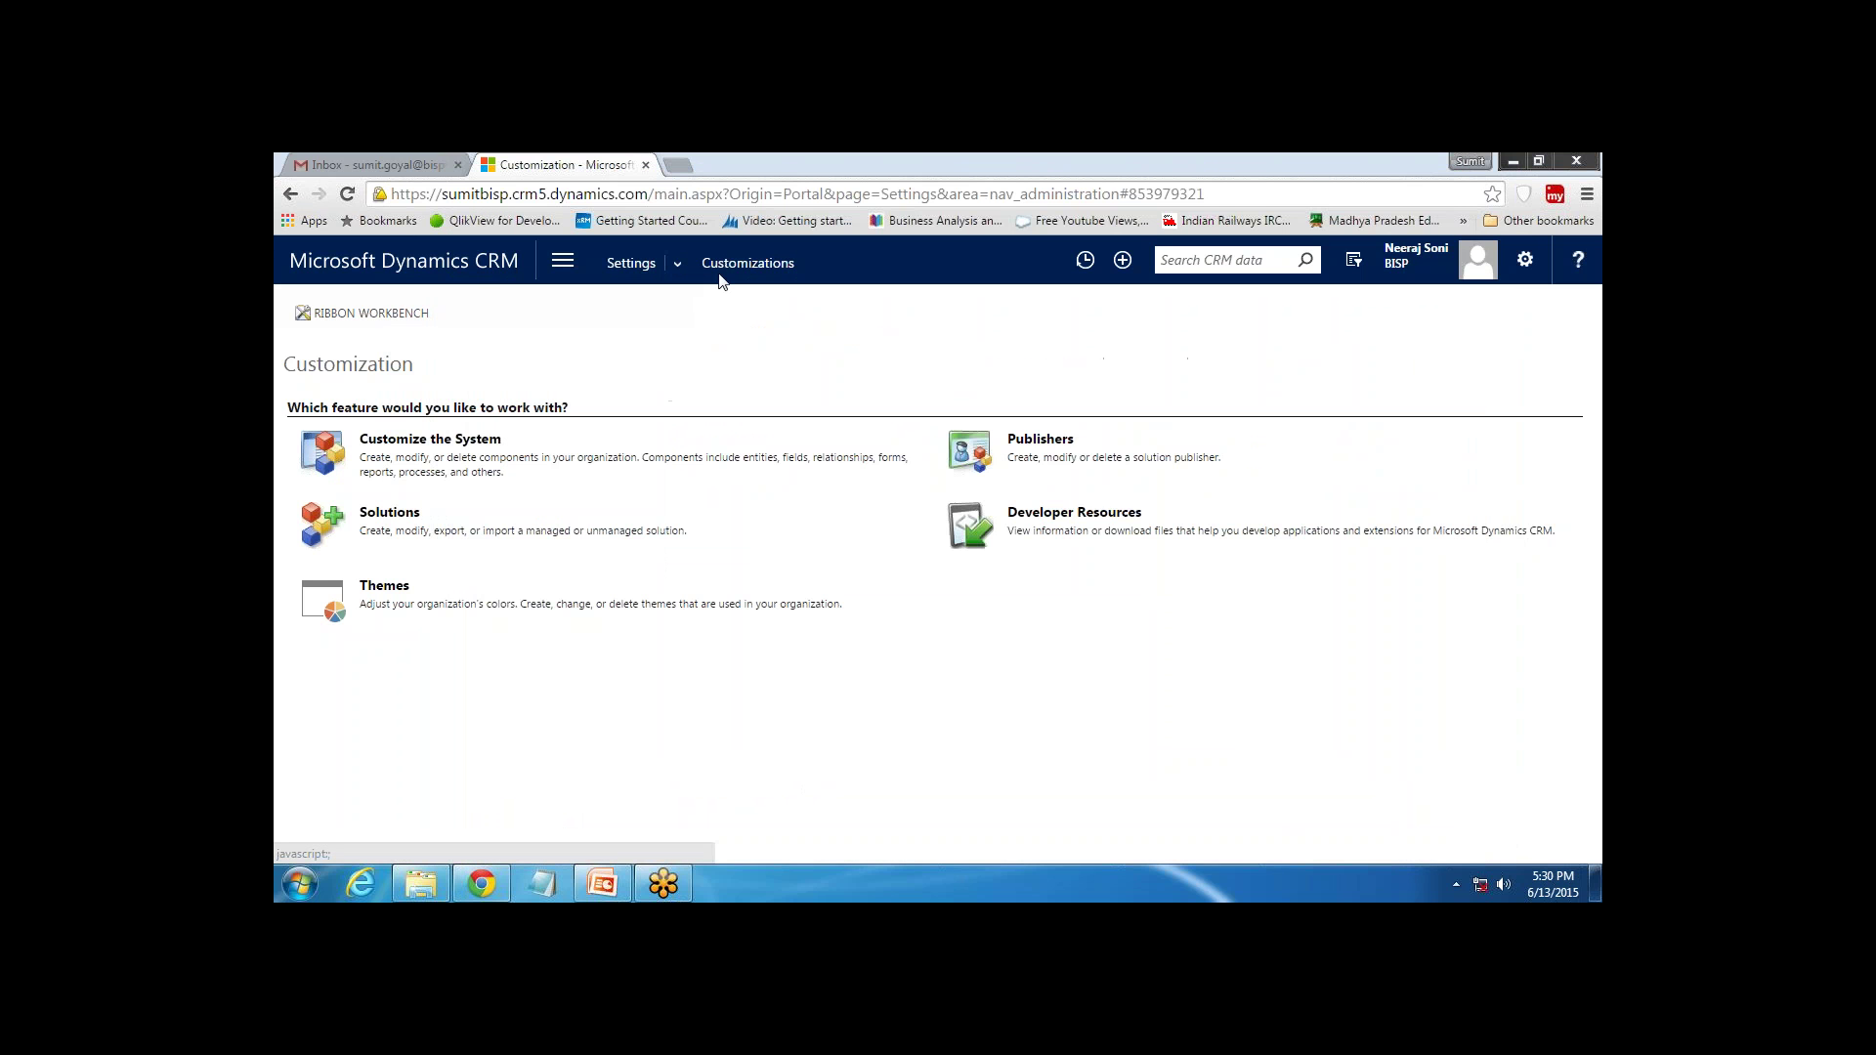
click(562, 262)
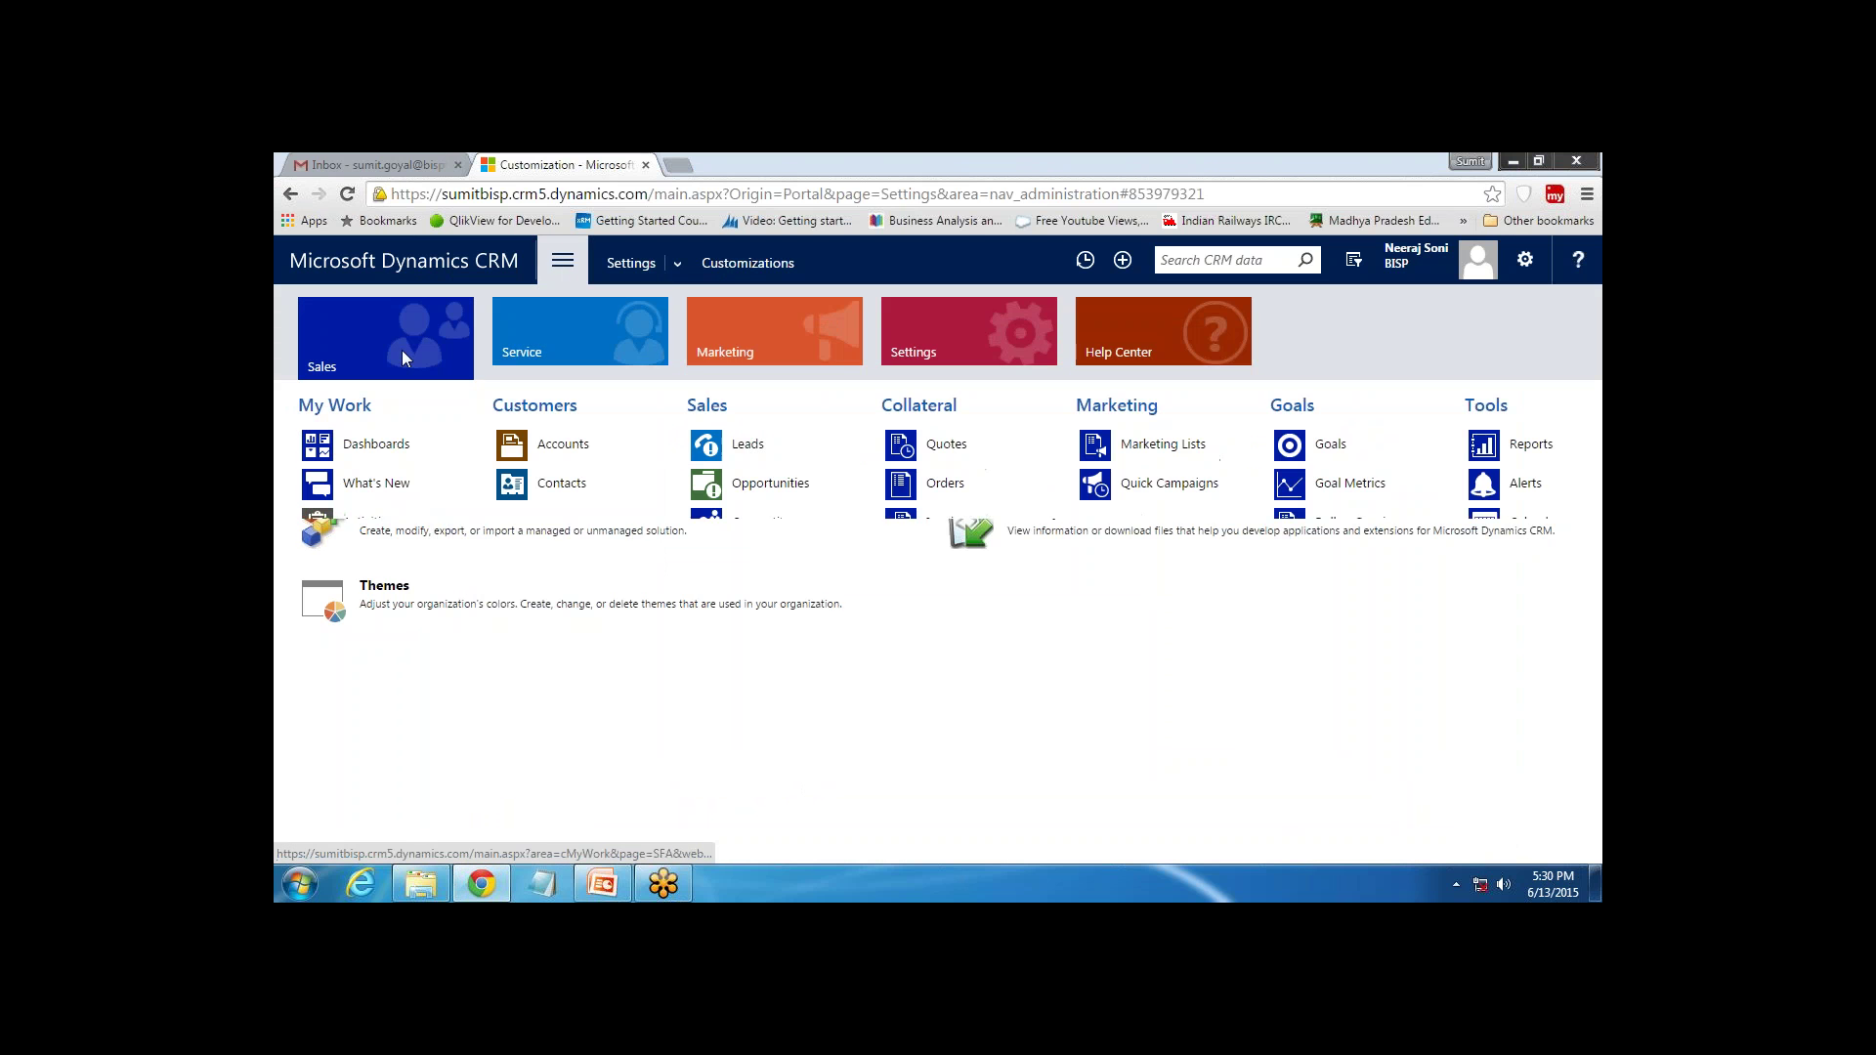
click(749, 456)
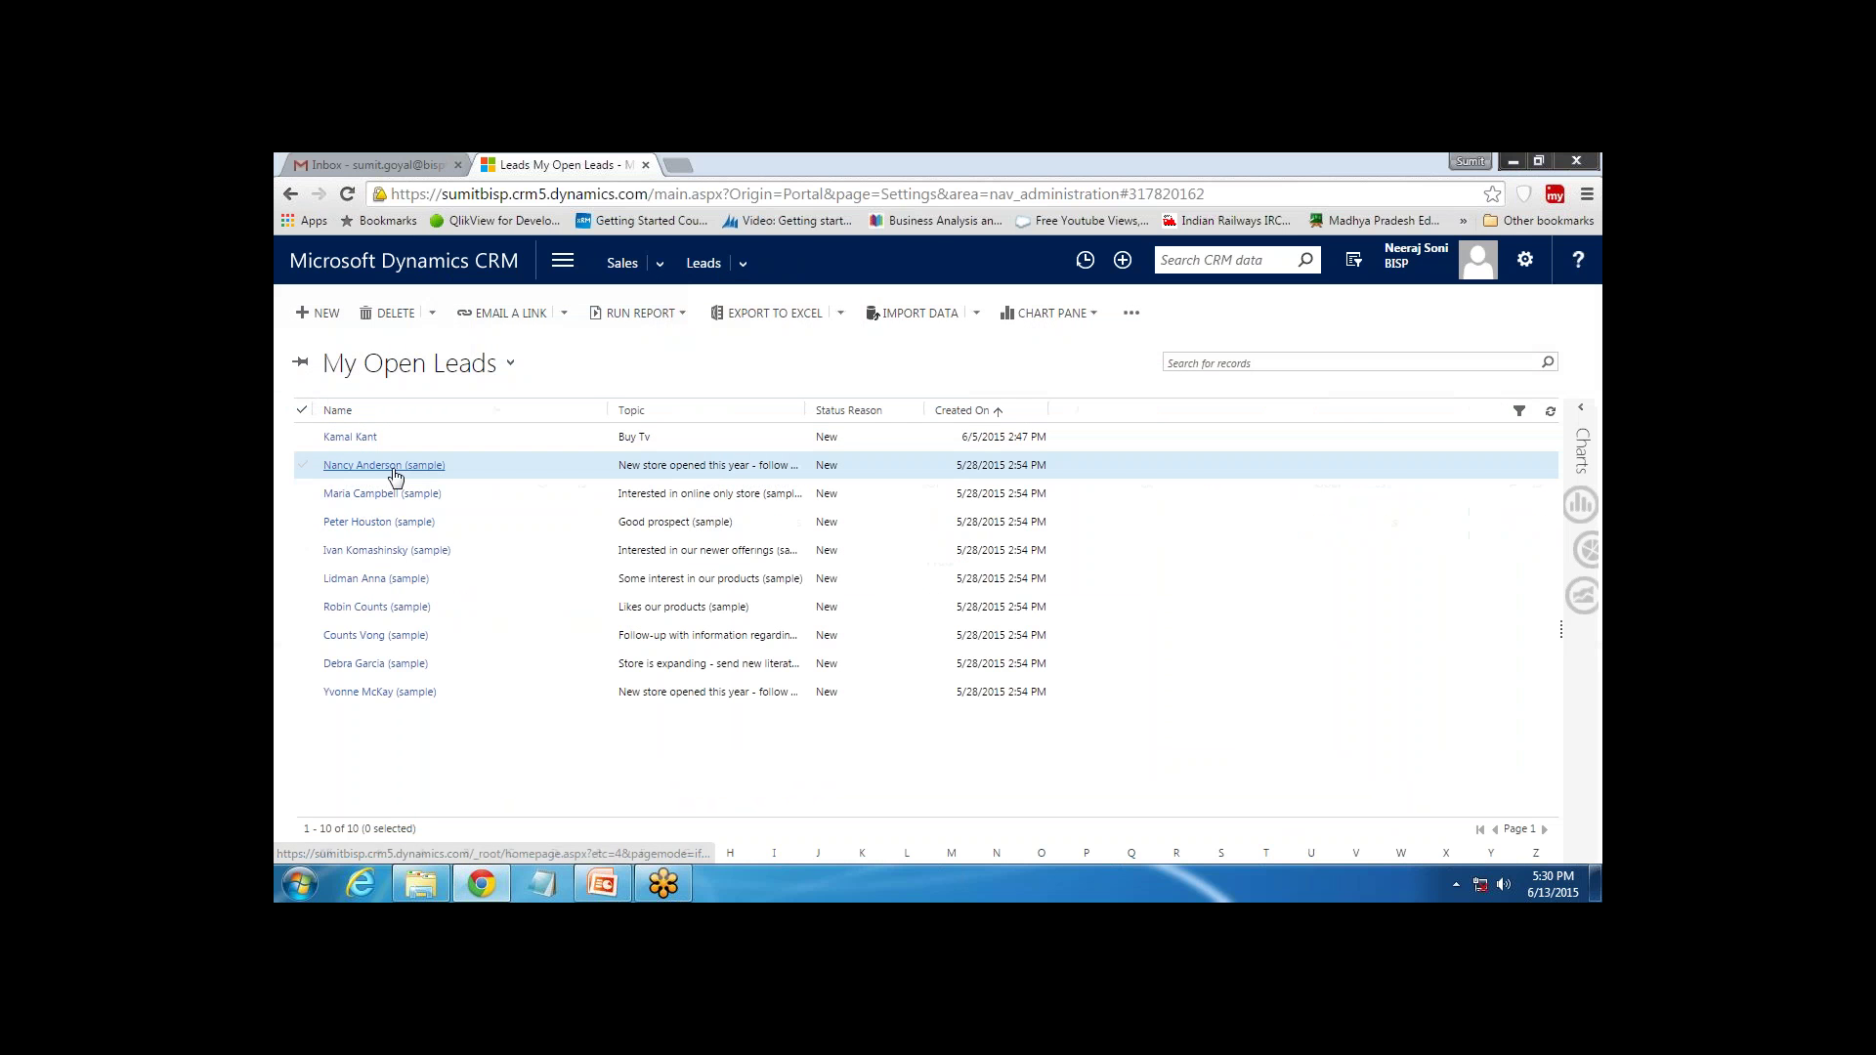
click(382, 494)
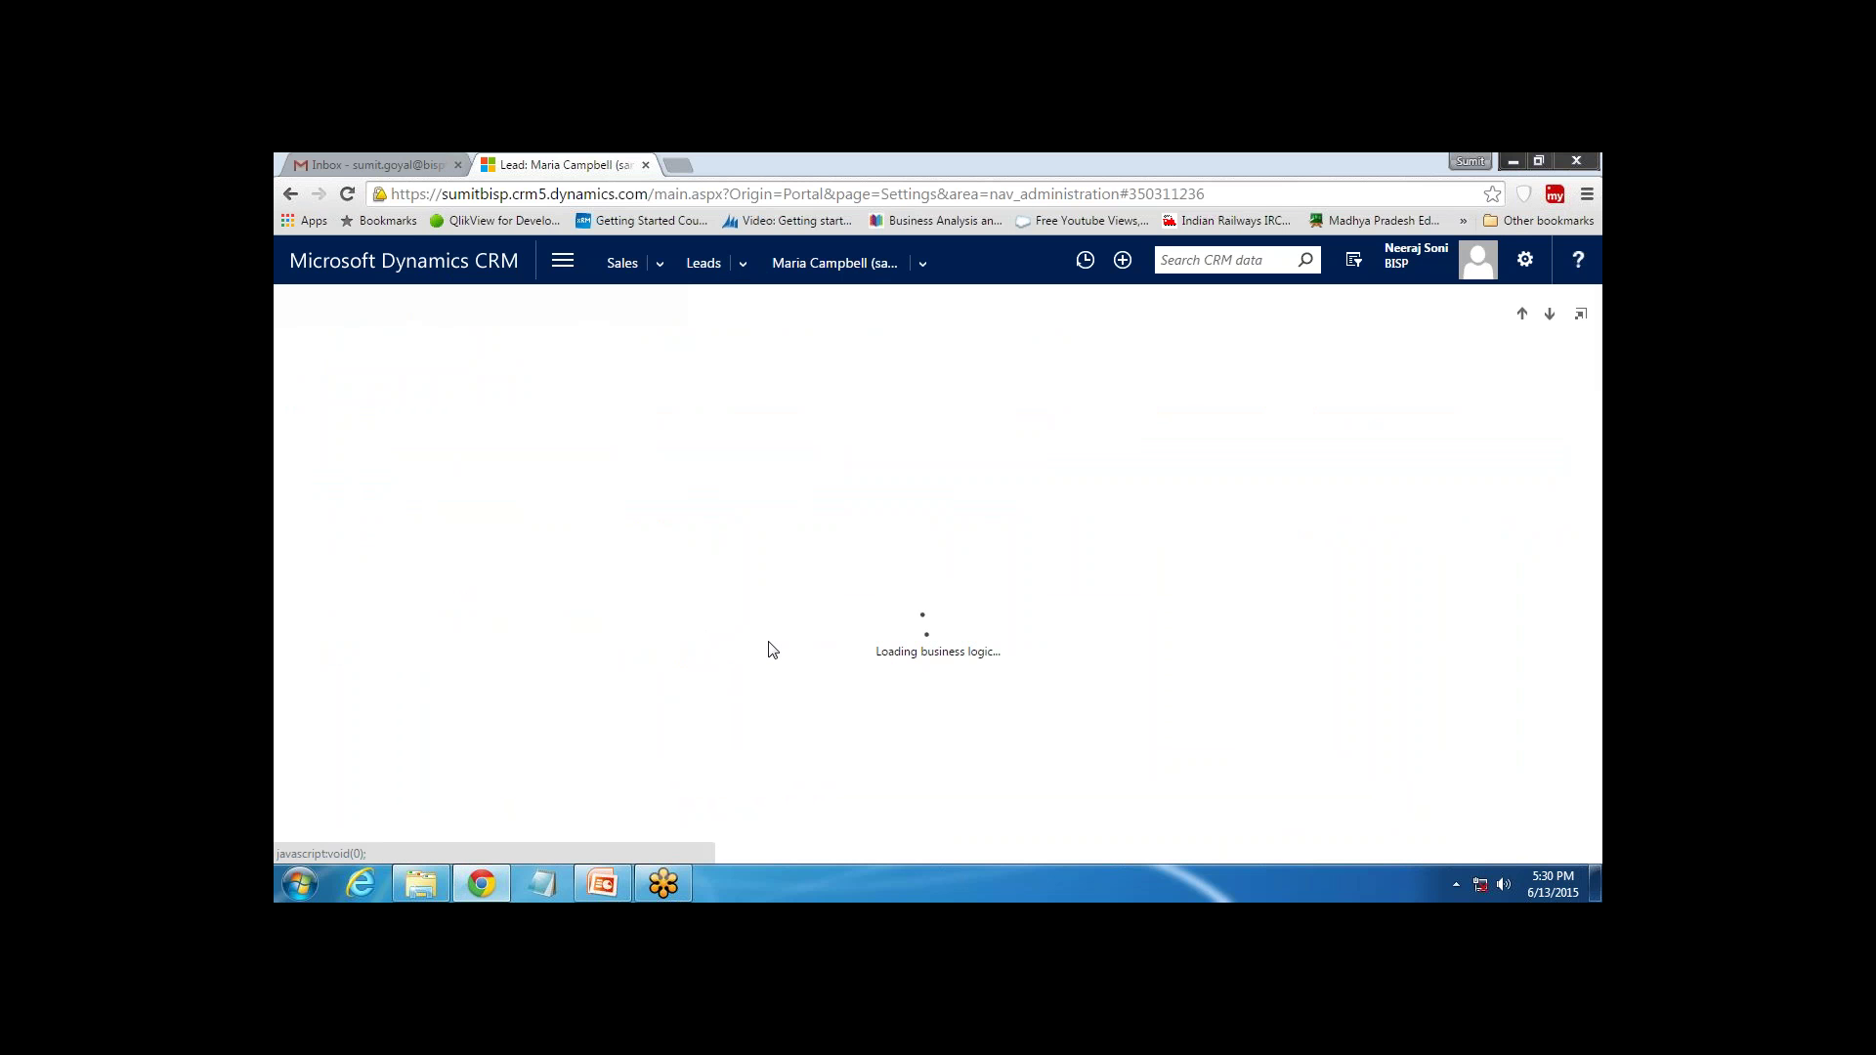
Clear the completed mark on Identify Decision Maker, save the lead to recalculate its Lead Score, and switch to the PowerPoint presentation
scroll(433, 667, down, 3)
scroll(433, 666, up, 1)
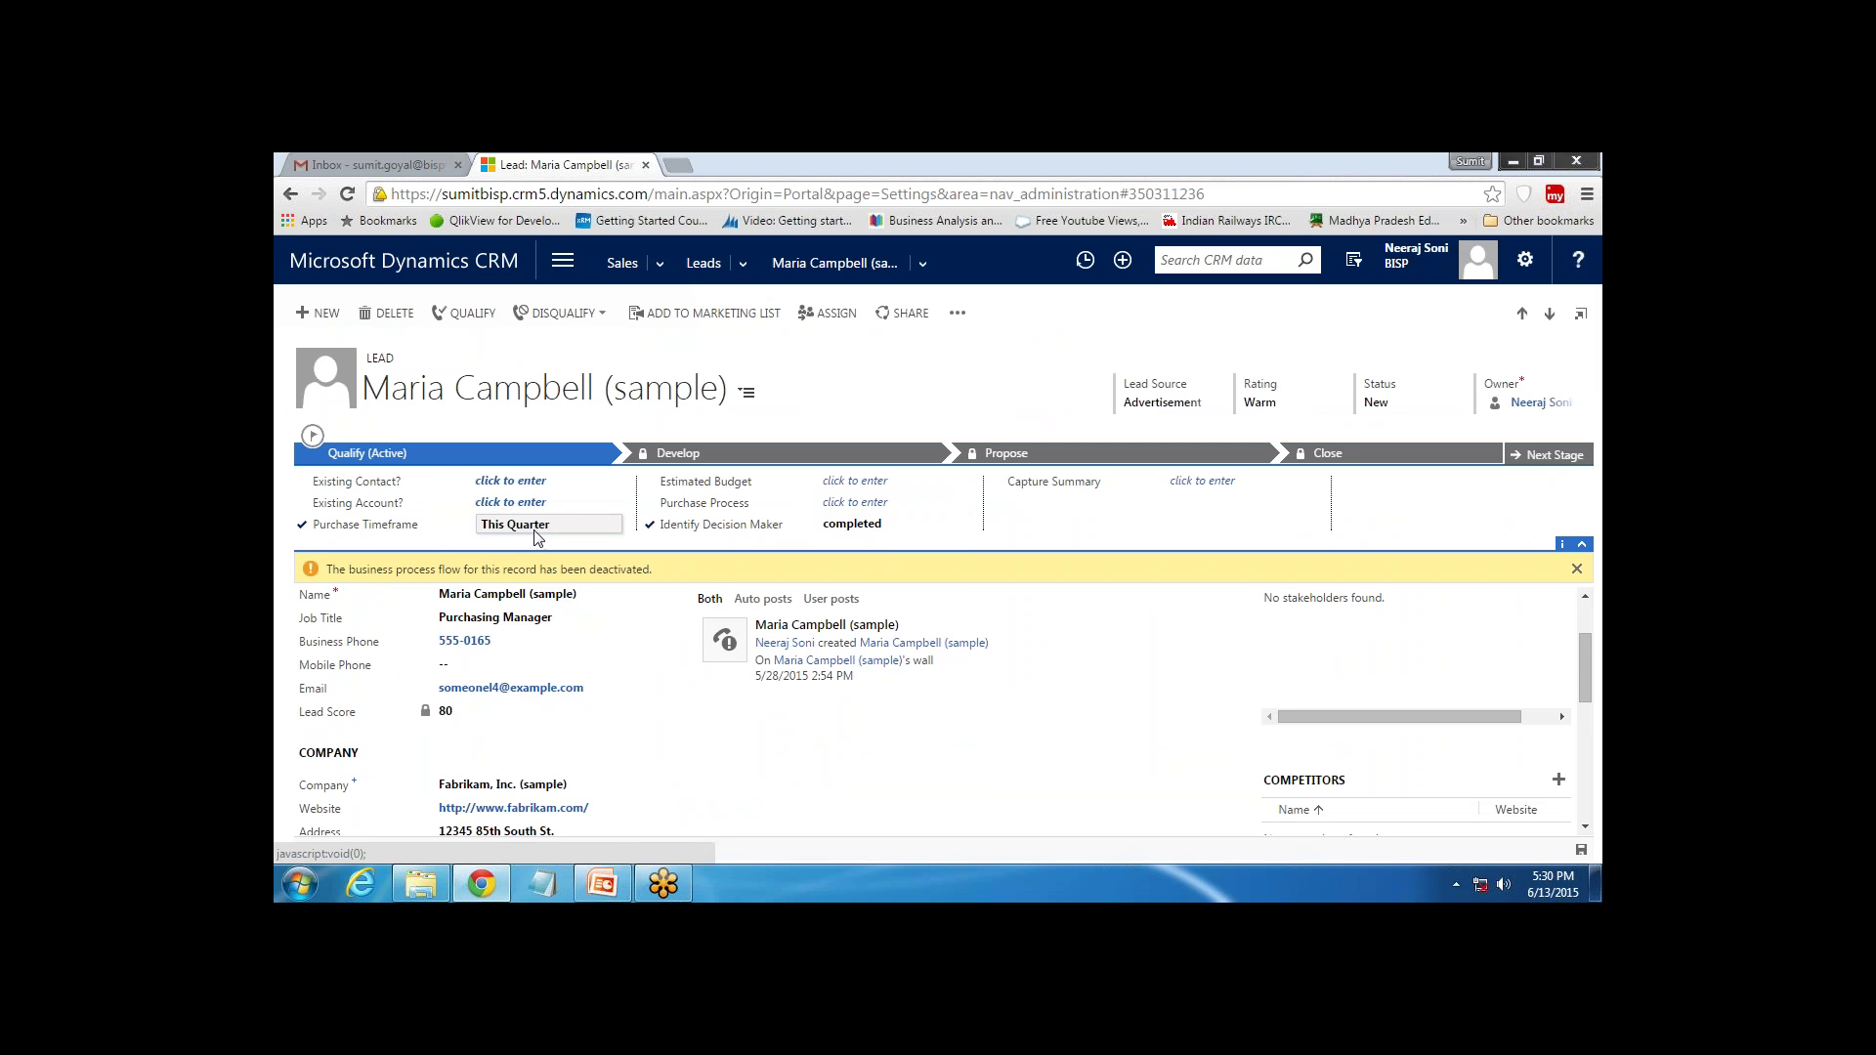
click(905, 538)
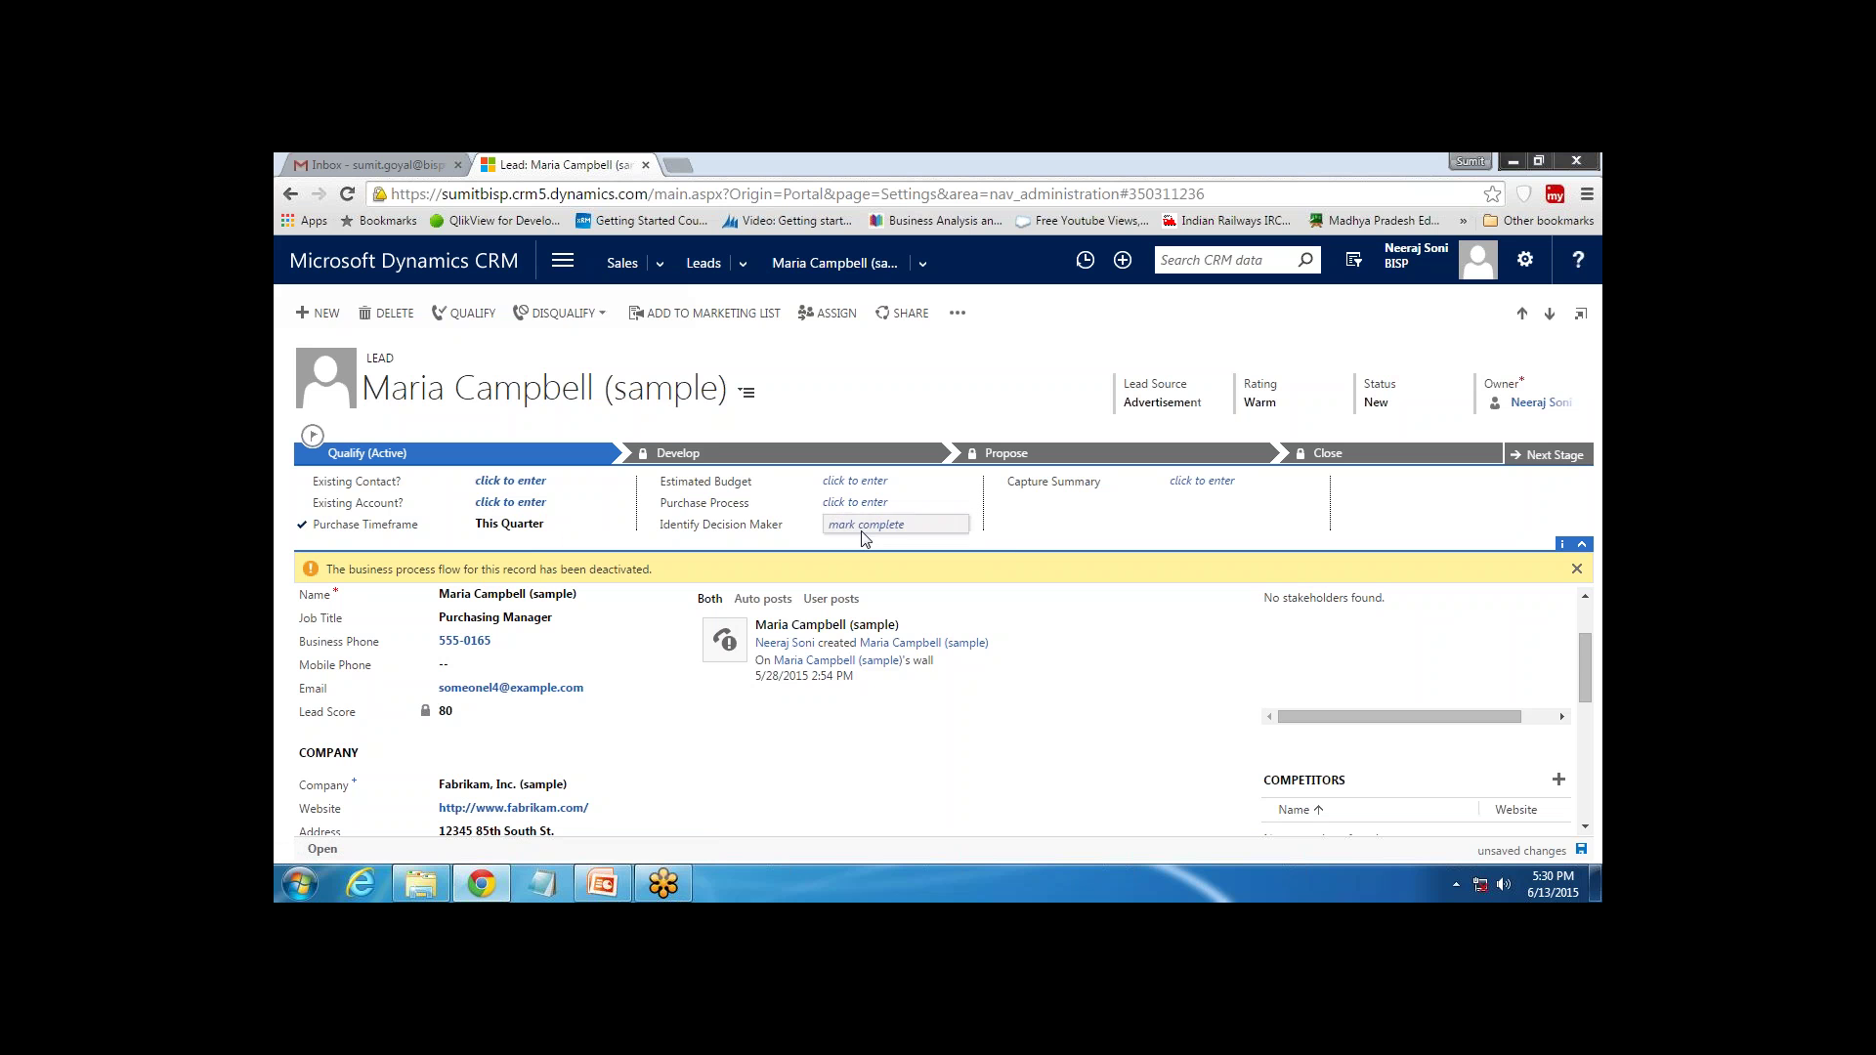
click(1581, 850)
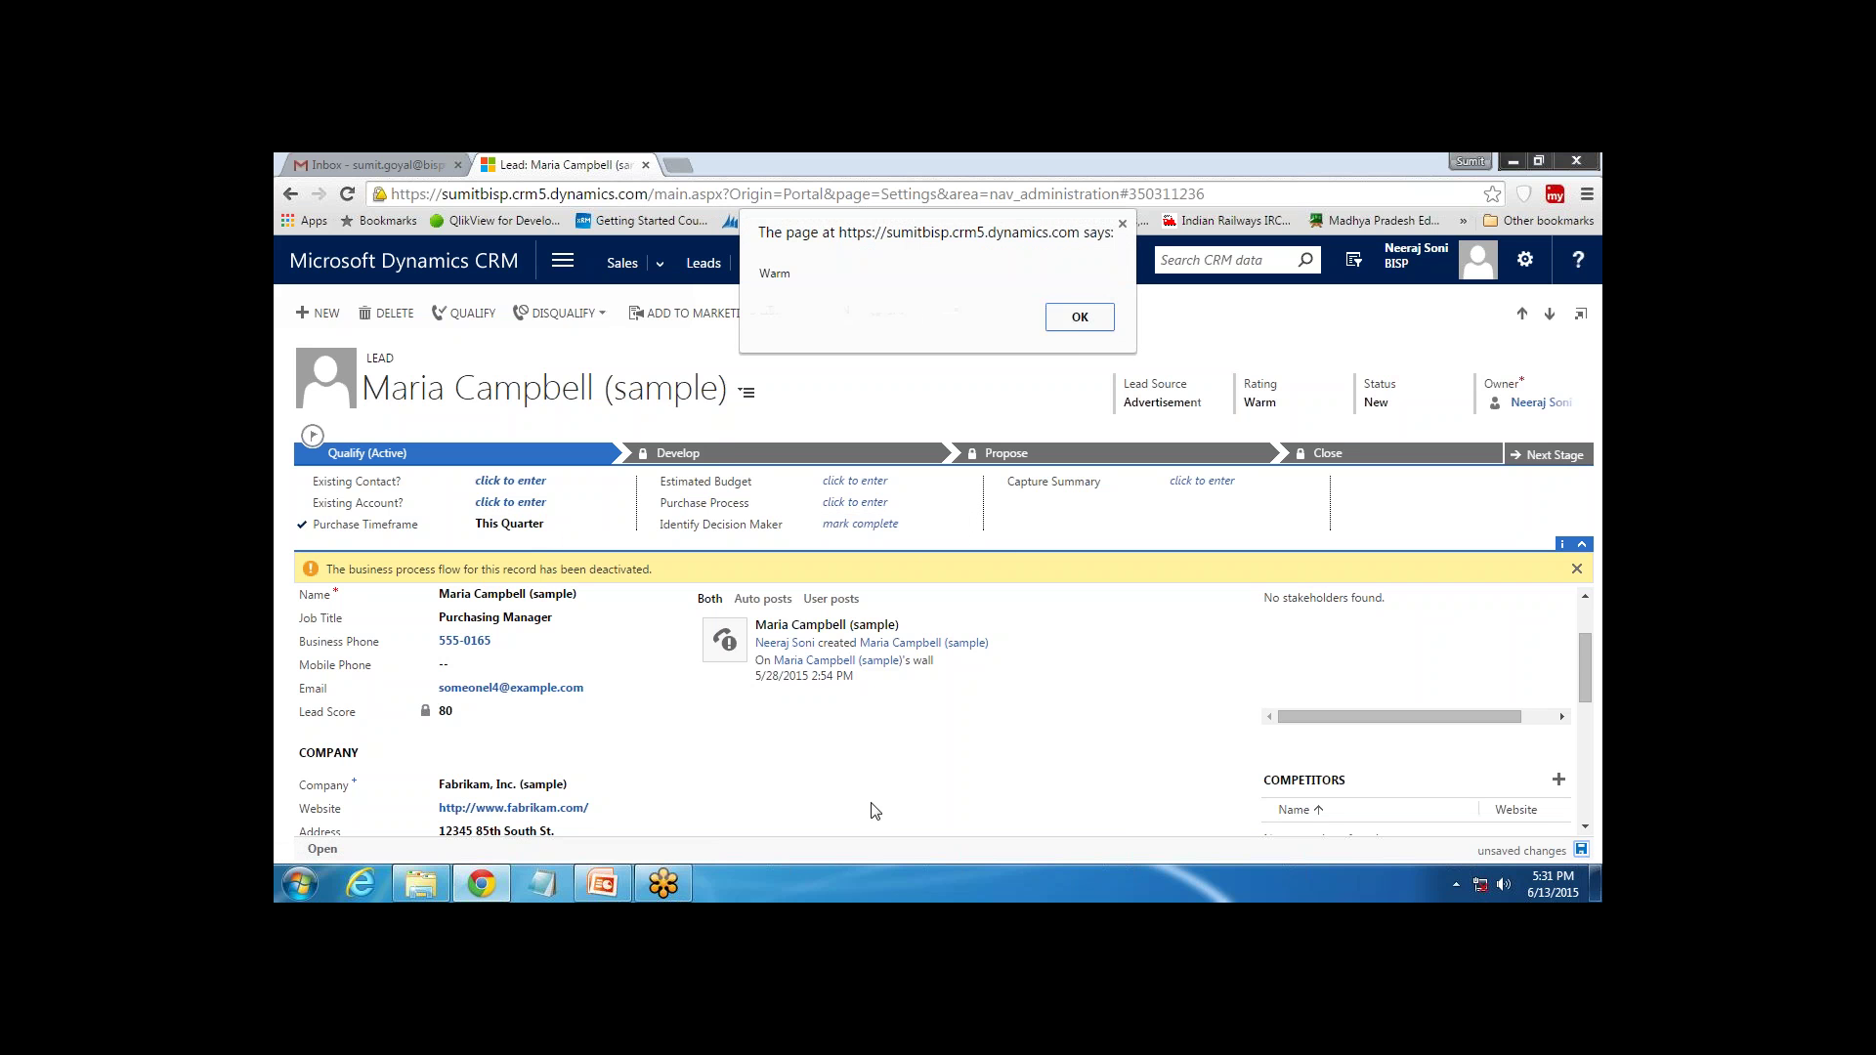
click(1077, 326)
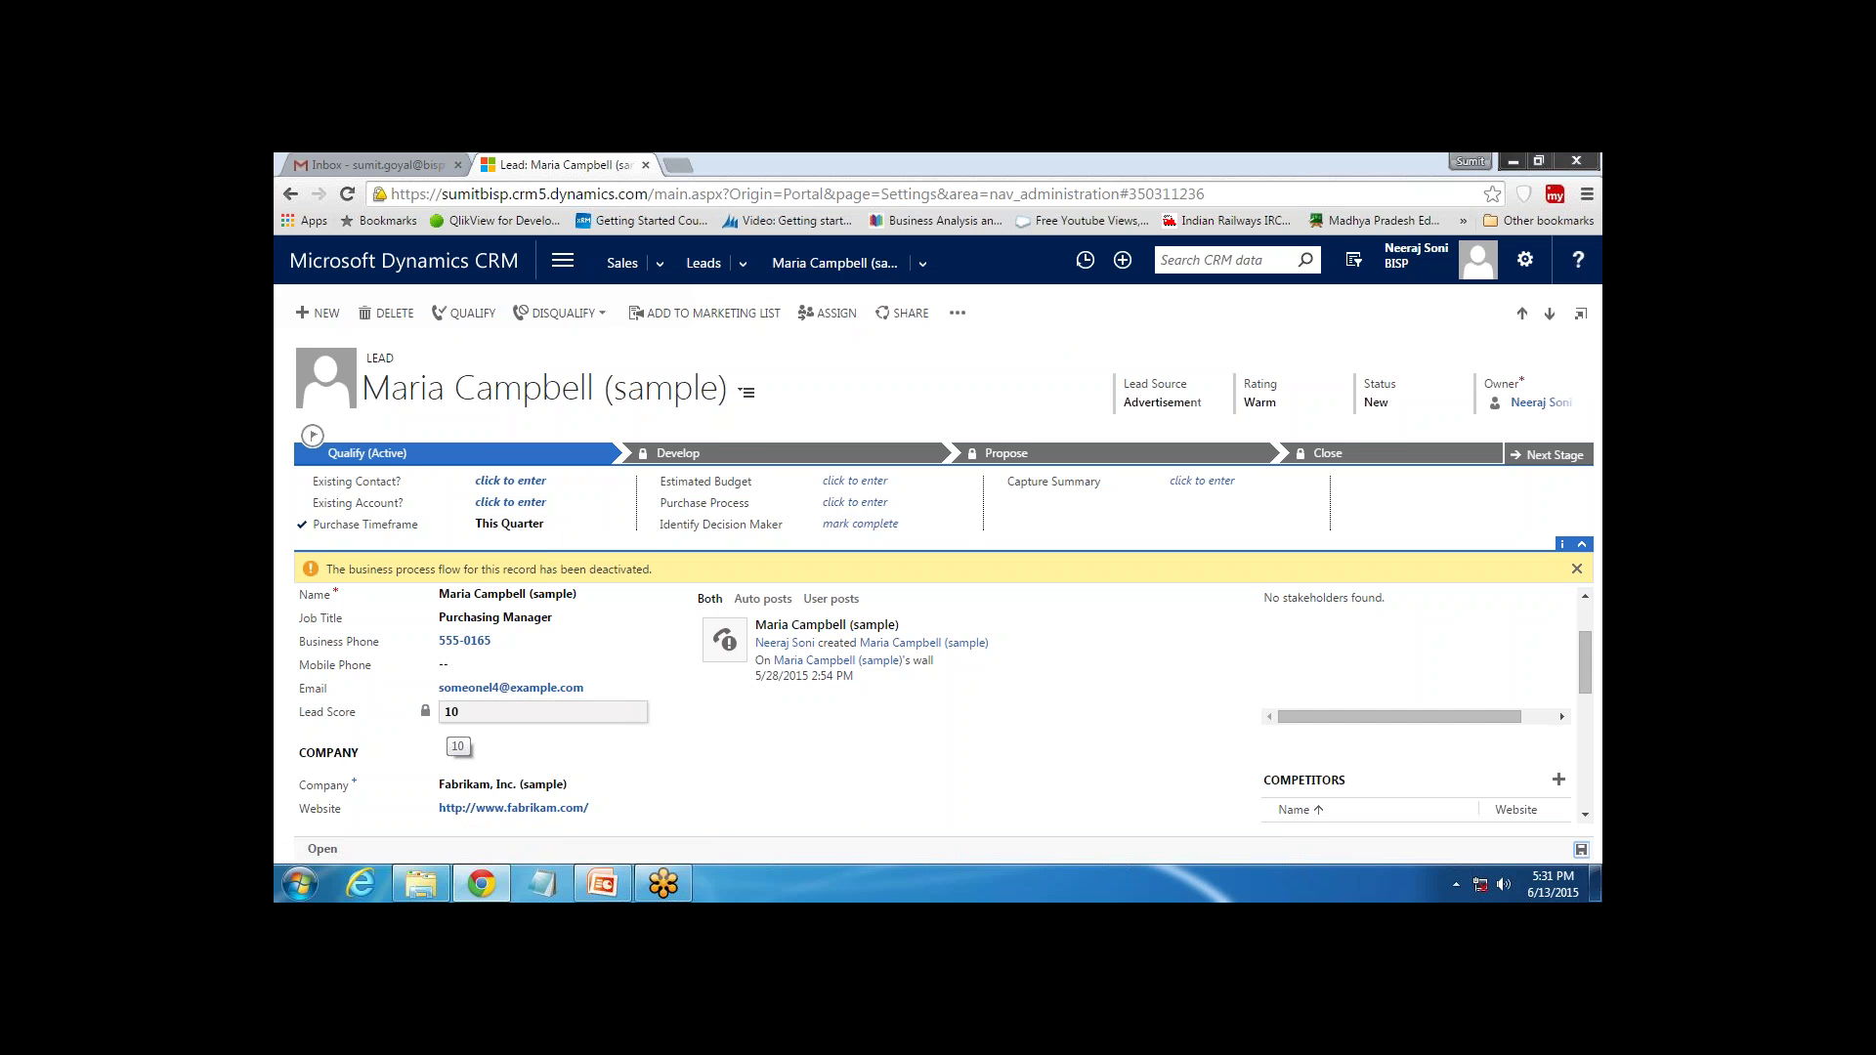
click(602, 883)
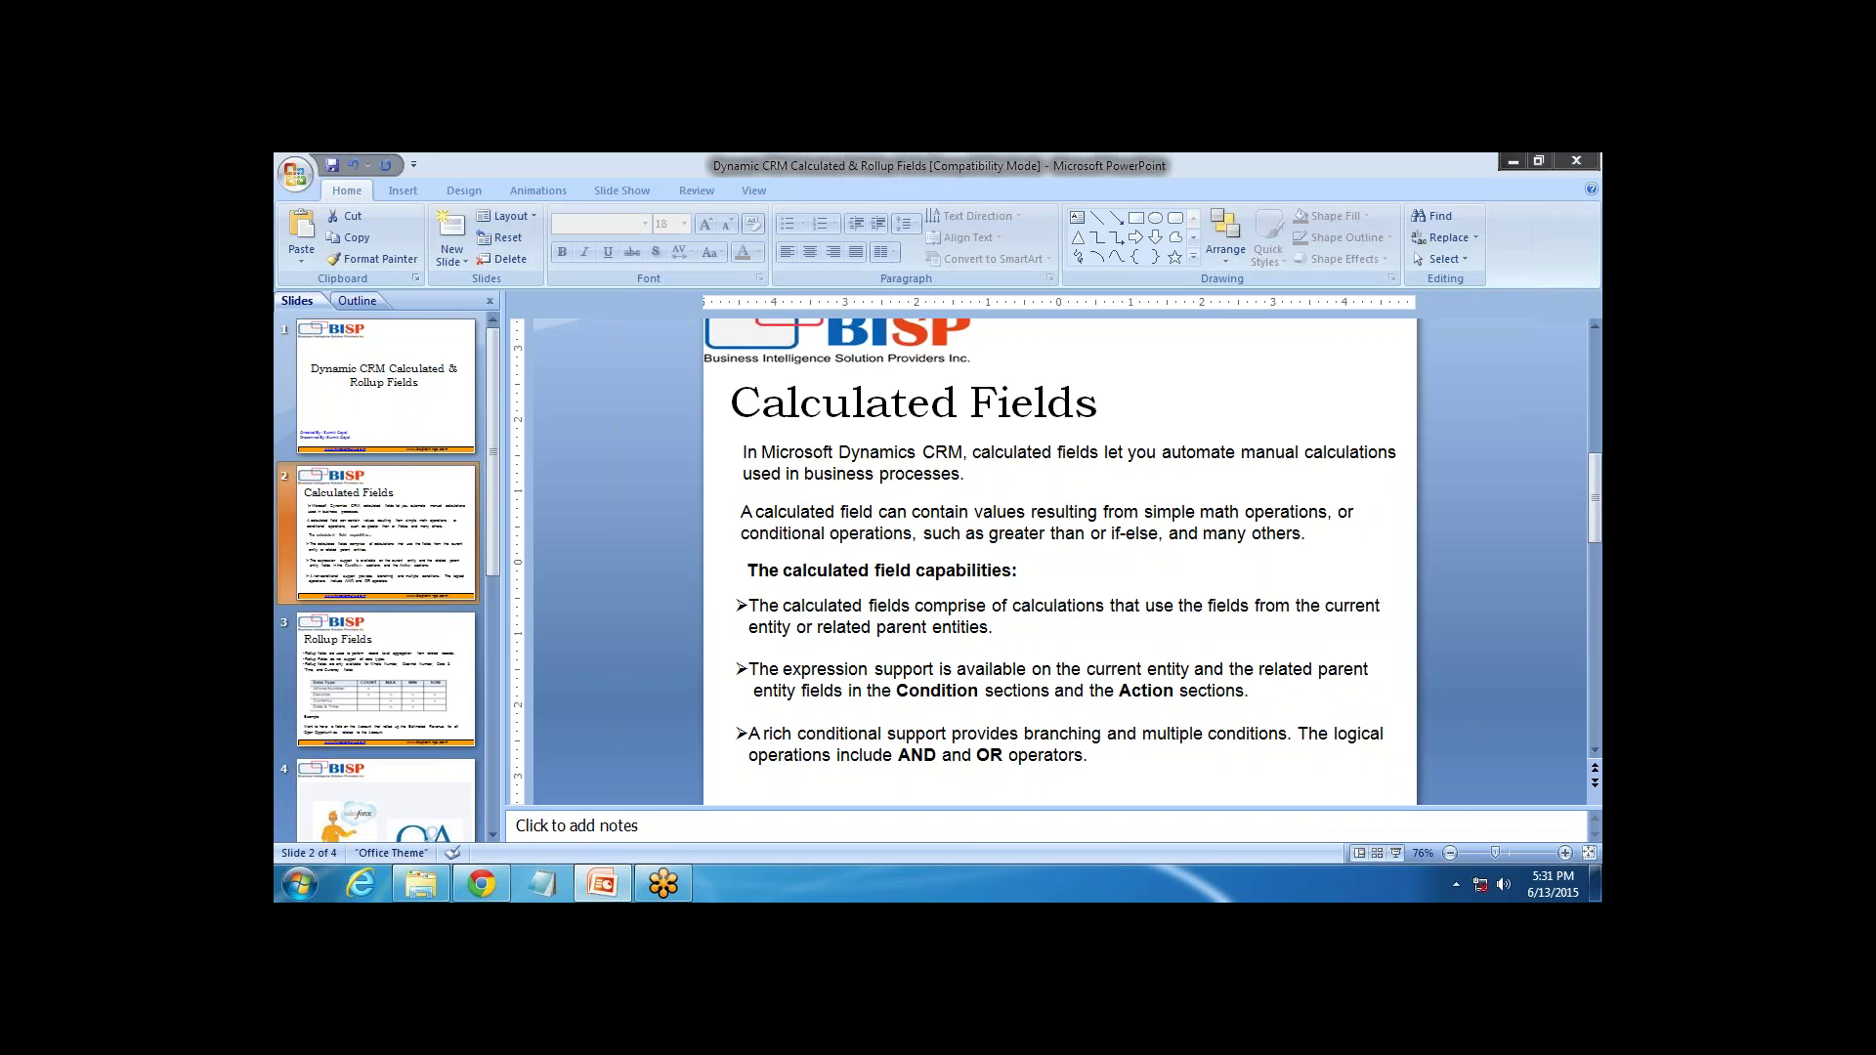
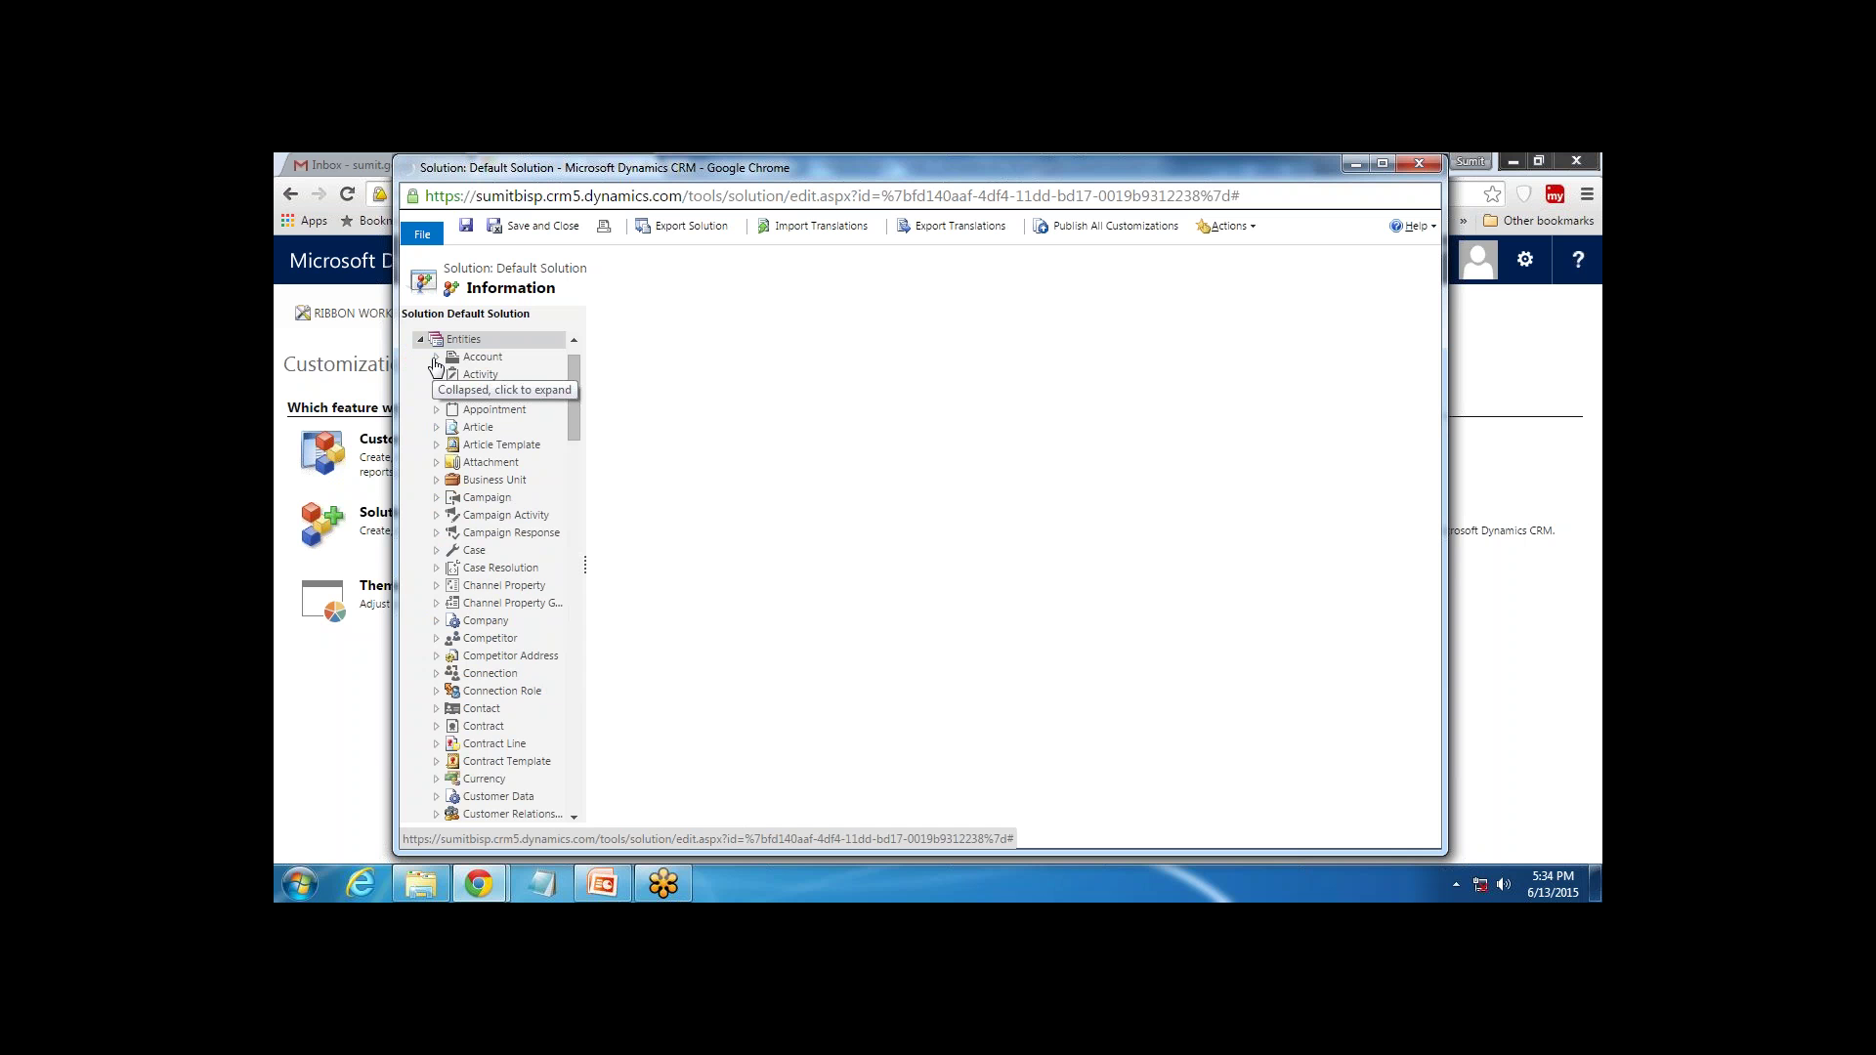
Open the main Account form from the Account entity's forms in the Default Solution and maximize its window
click(436, 362)
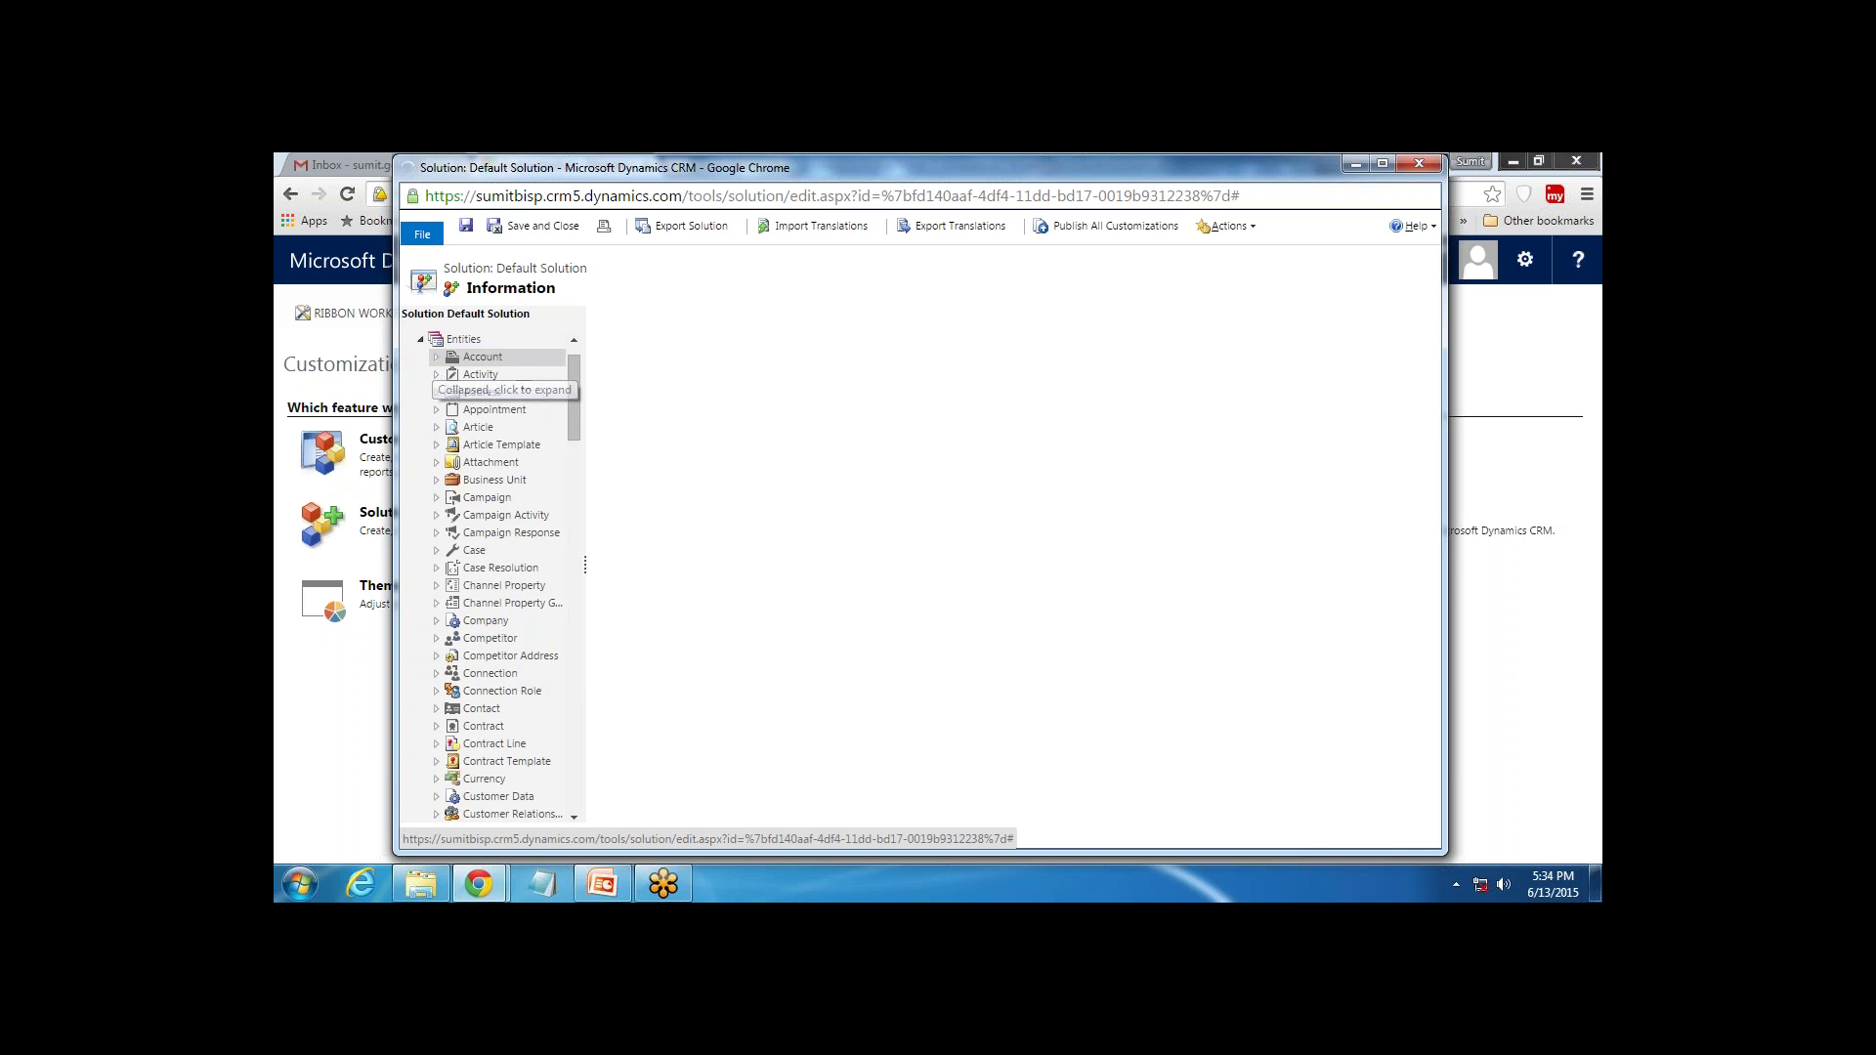
click(496, 401)
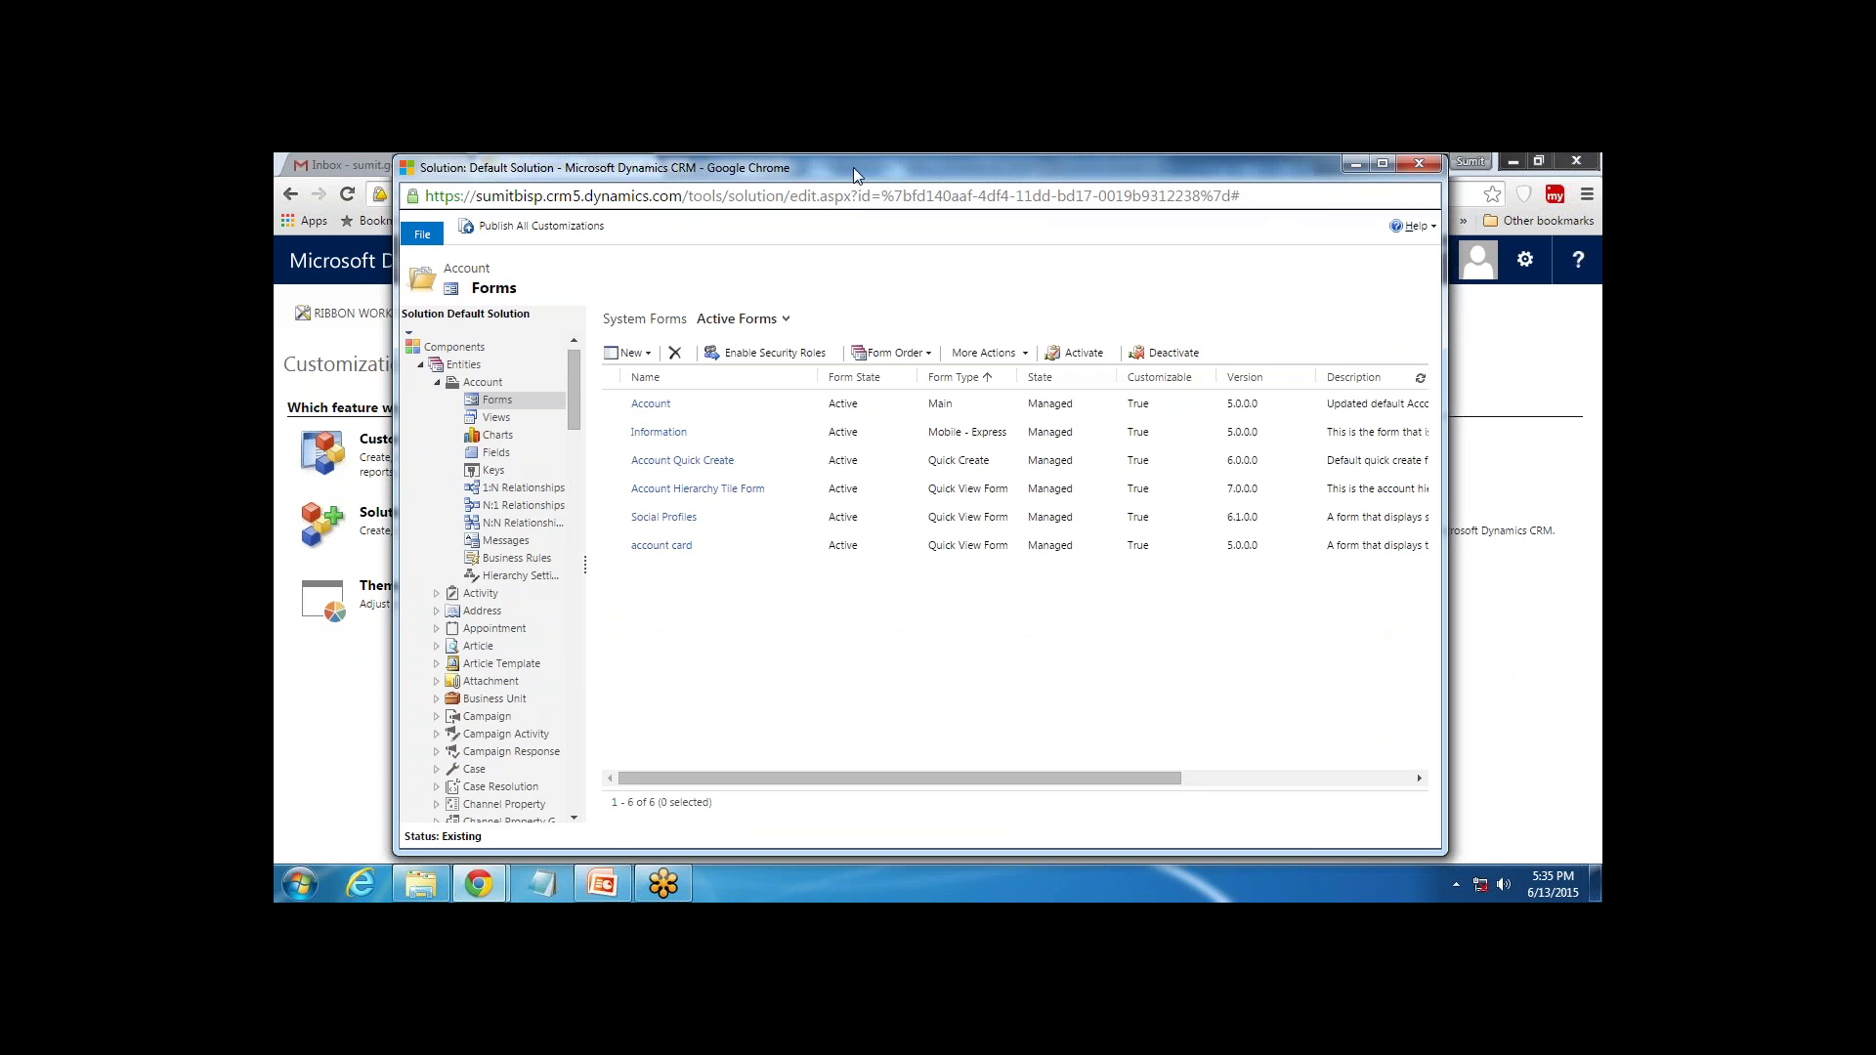
click(651, 403)
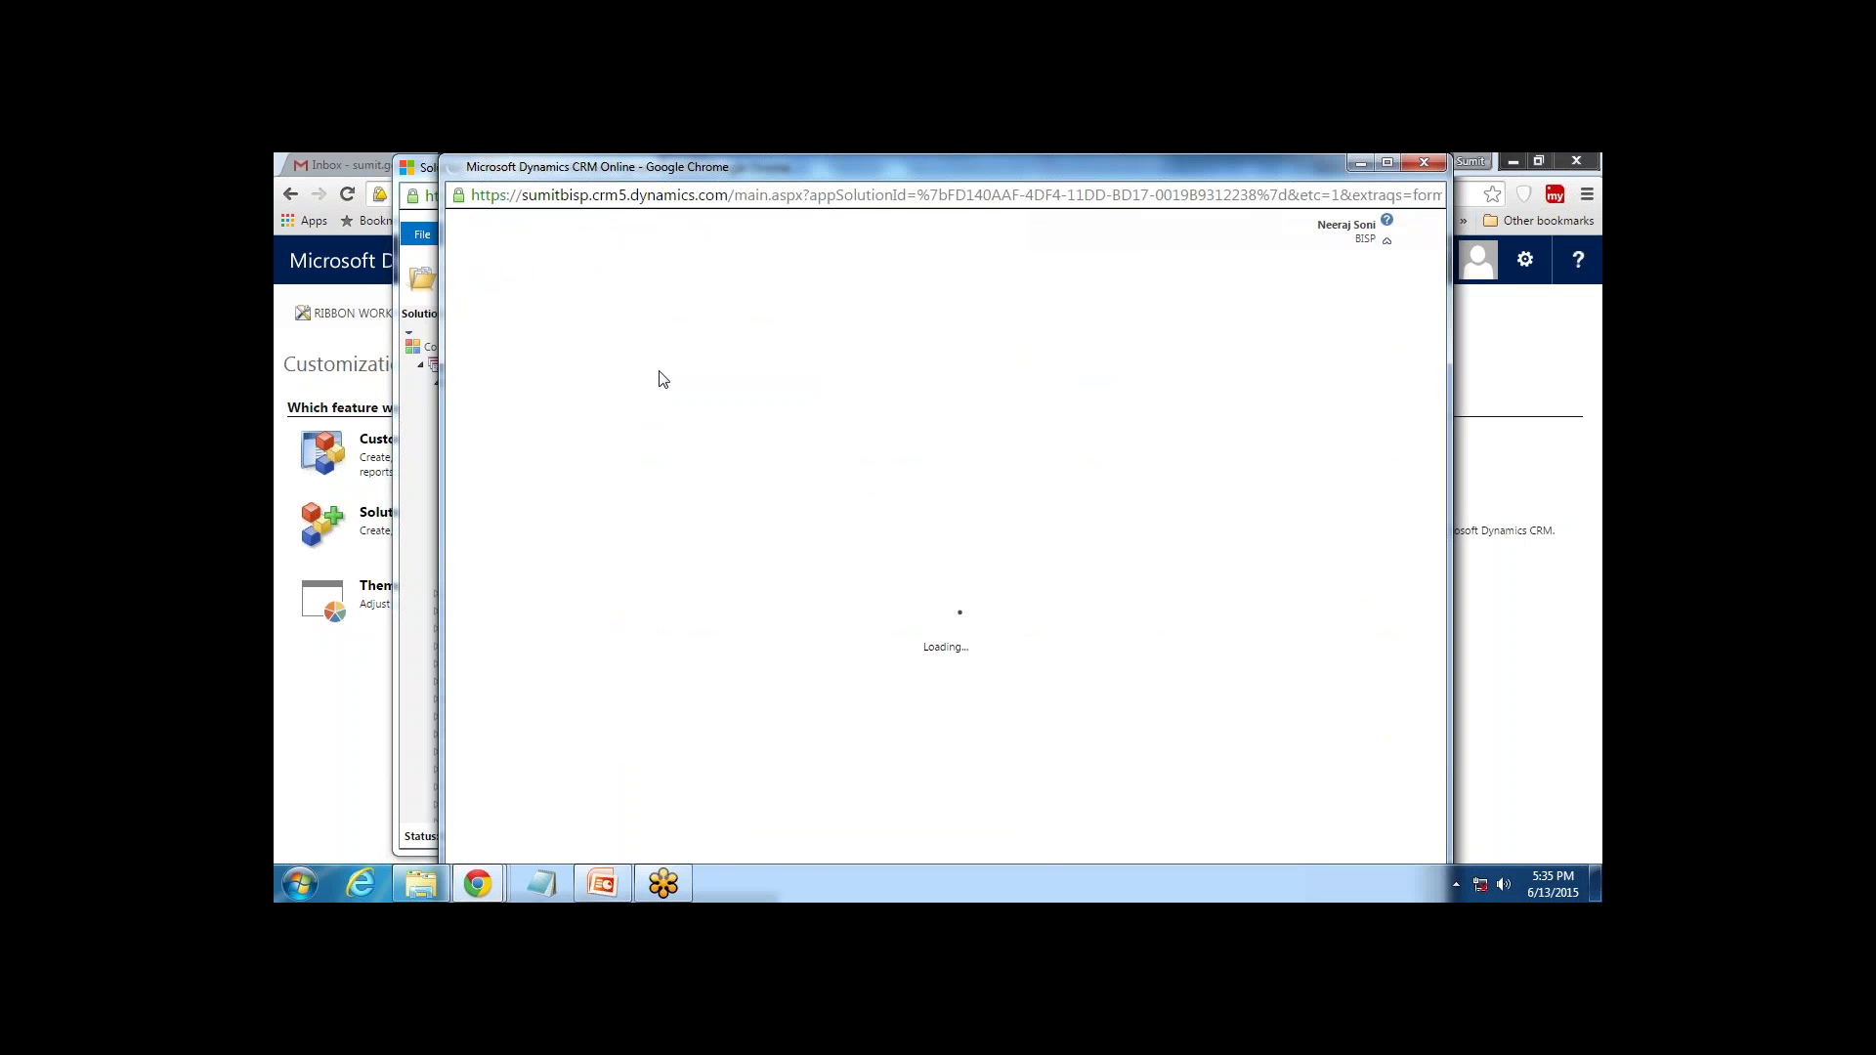
click(1389, 164)
Start a new Account field from the form editor with the display name Open Revenue and auditing disabled
click(1431, 846)
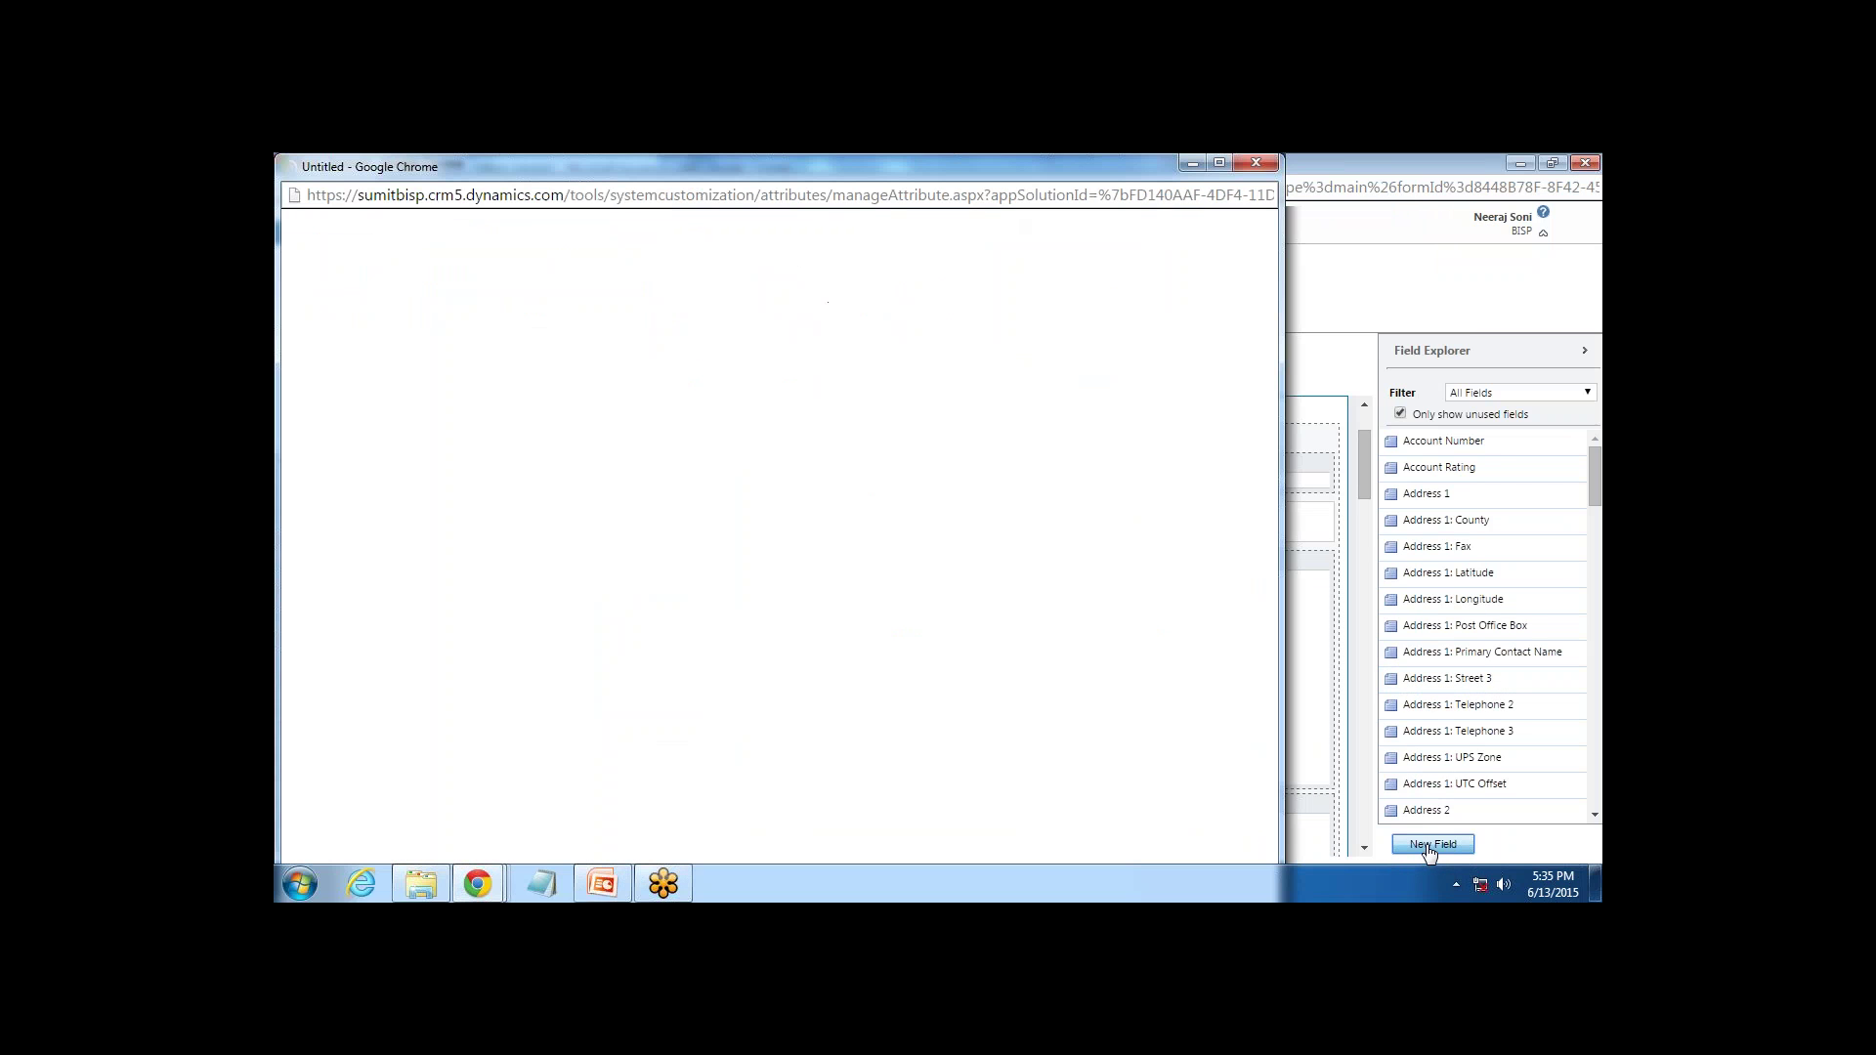
drag(549, 168, 637, 170)
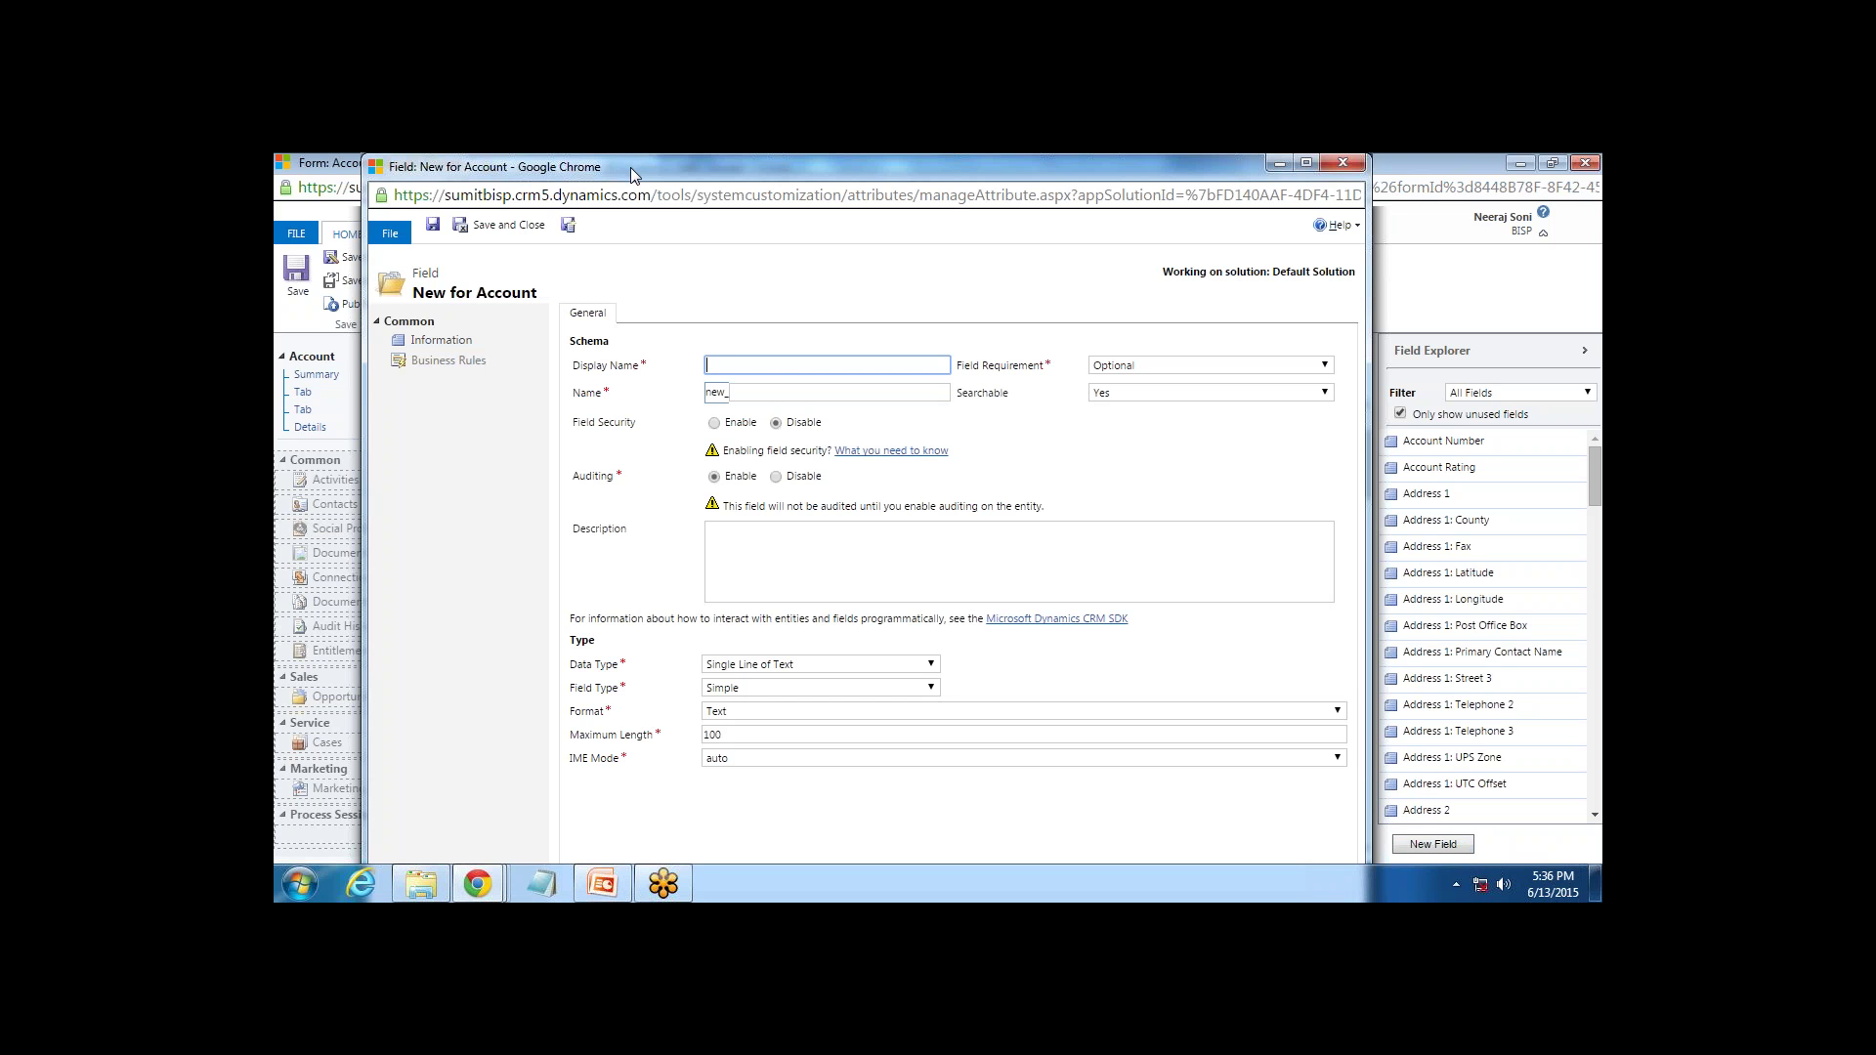
text(Open Revenue)
key(Tab)
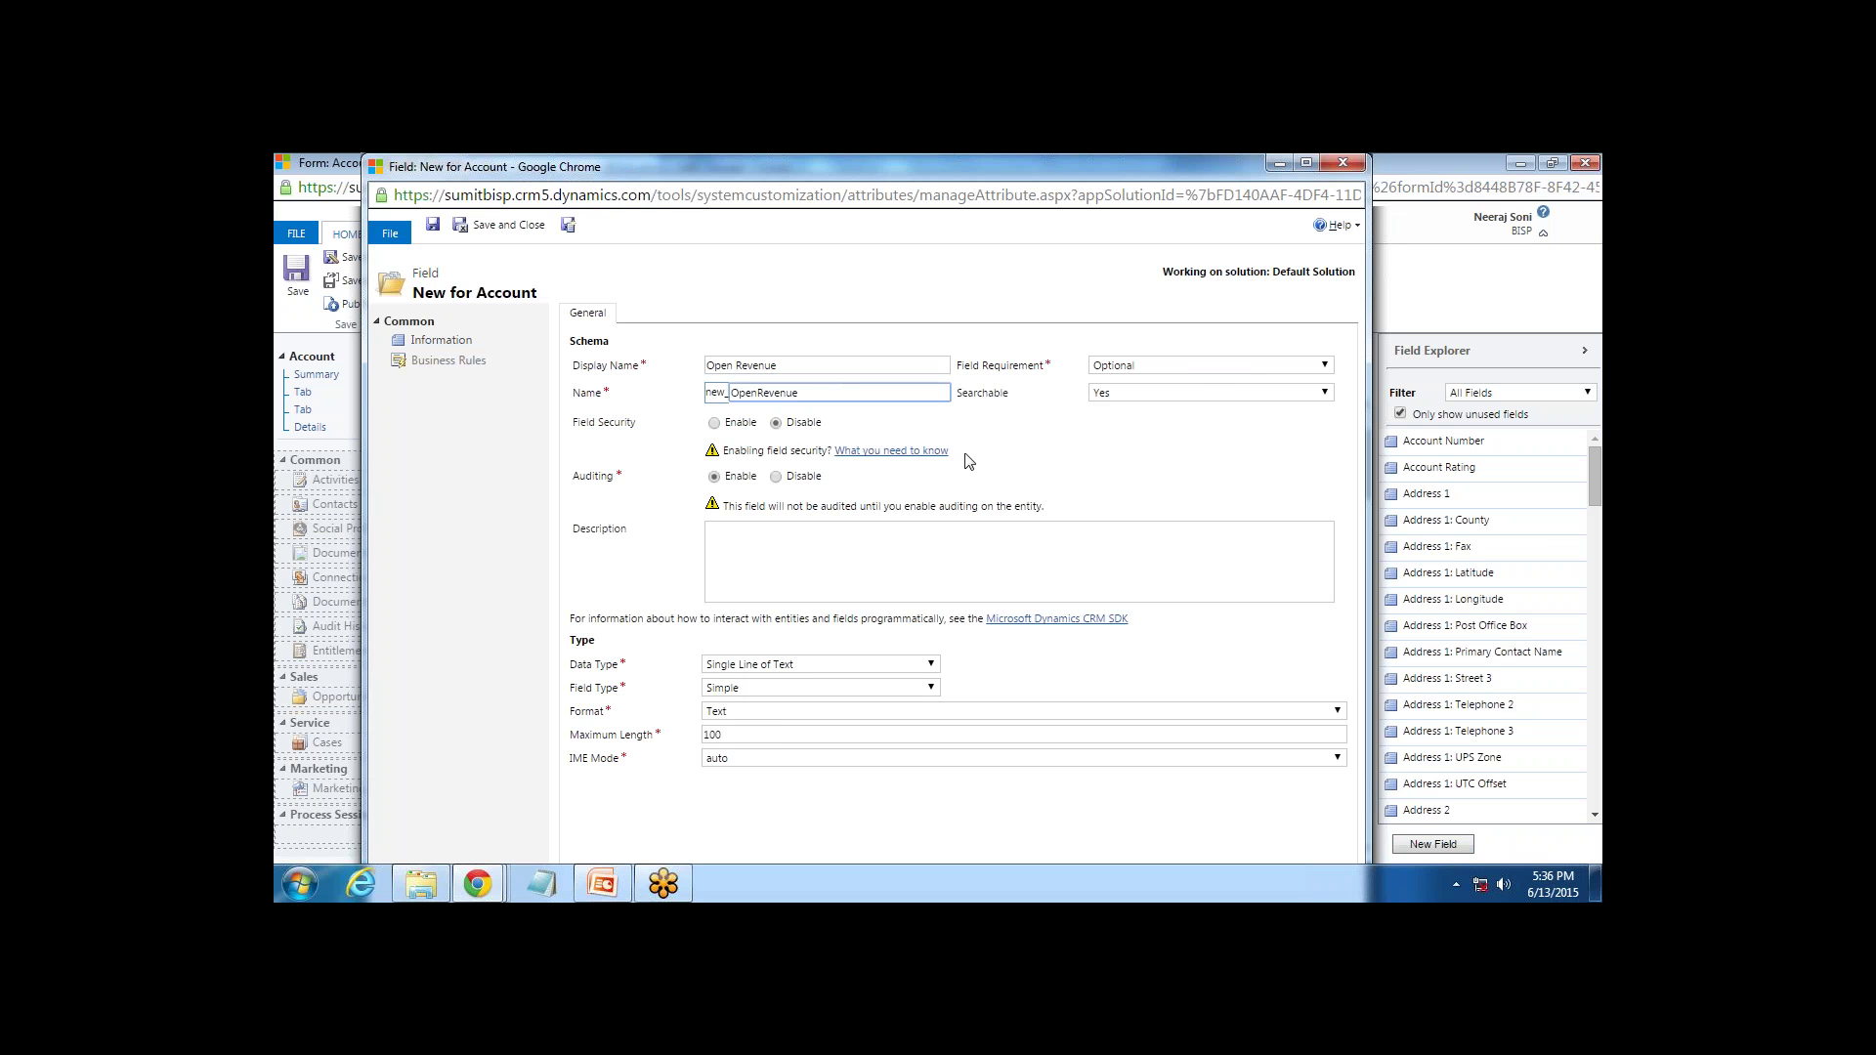
click(777, 477)
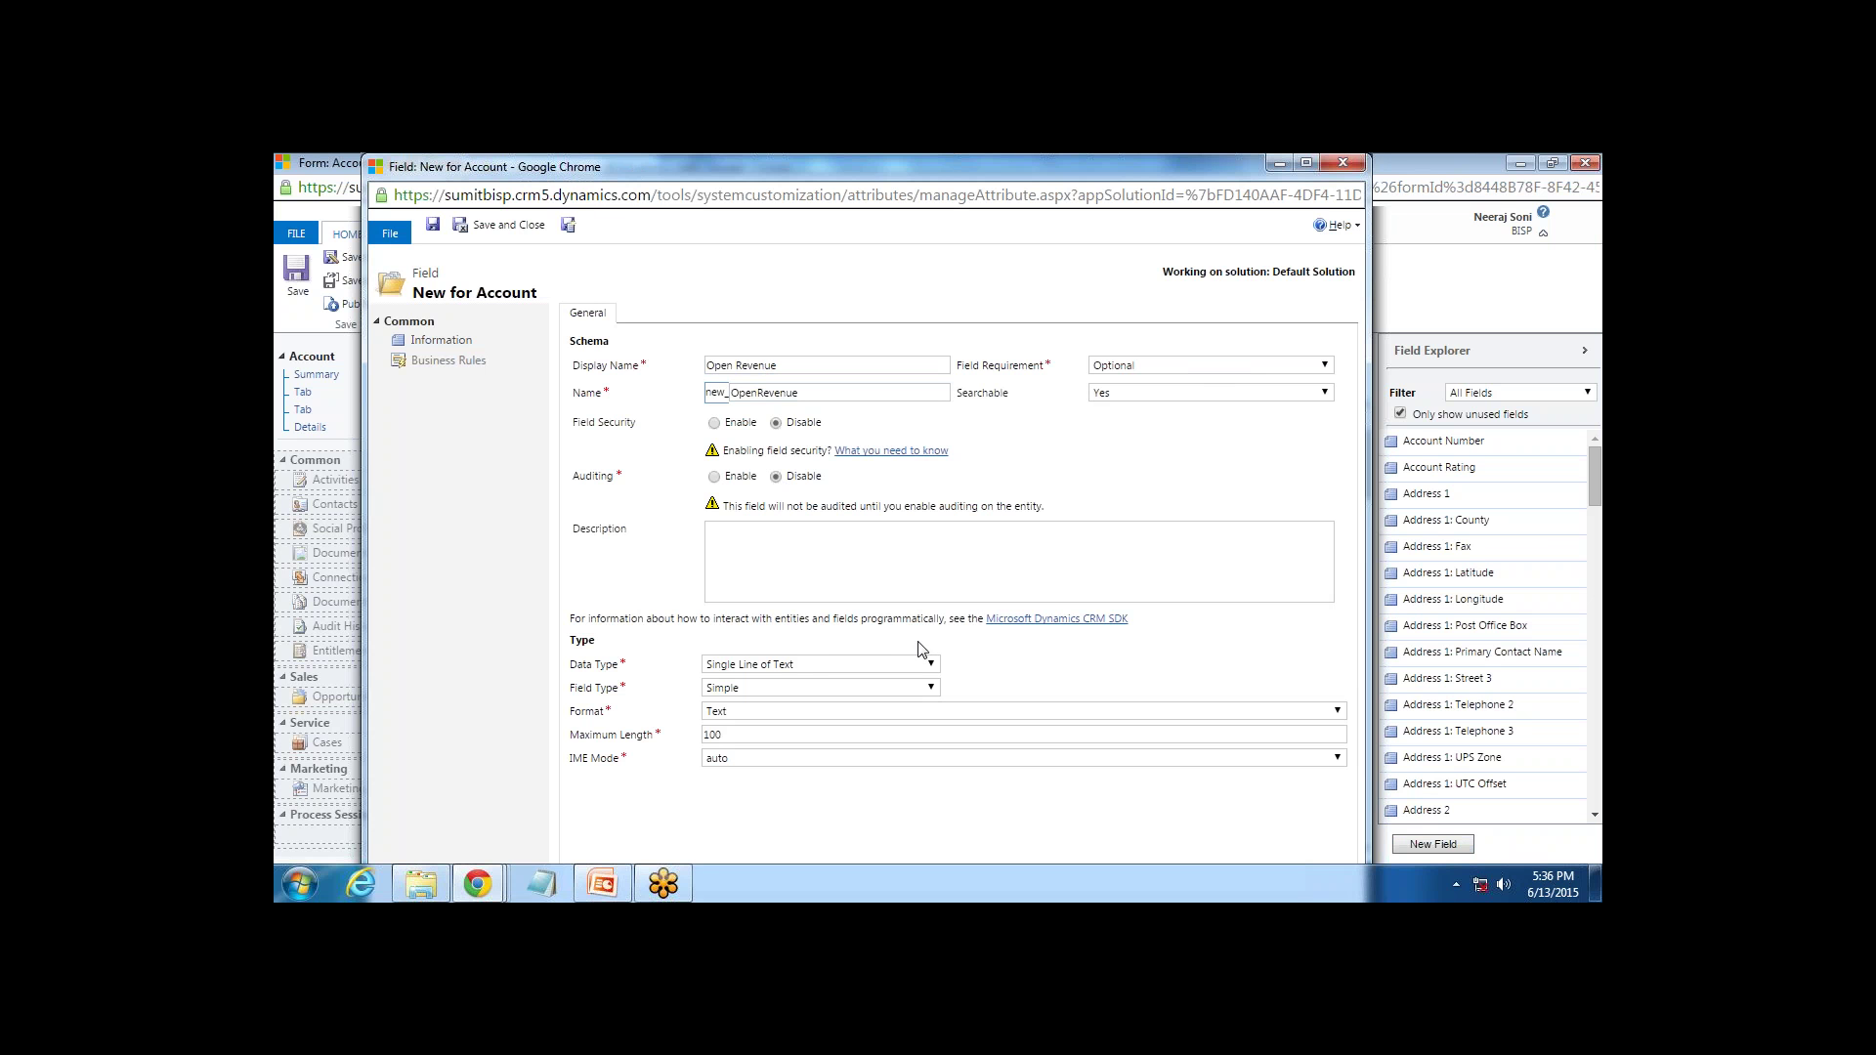
Examine the data types and field types offered for the new field and consult the Rollup Fields slide in PowerPoint
click(804, 668)
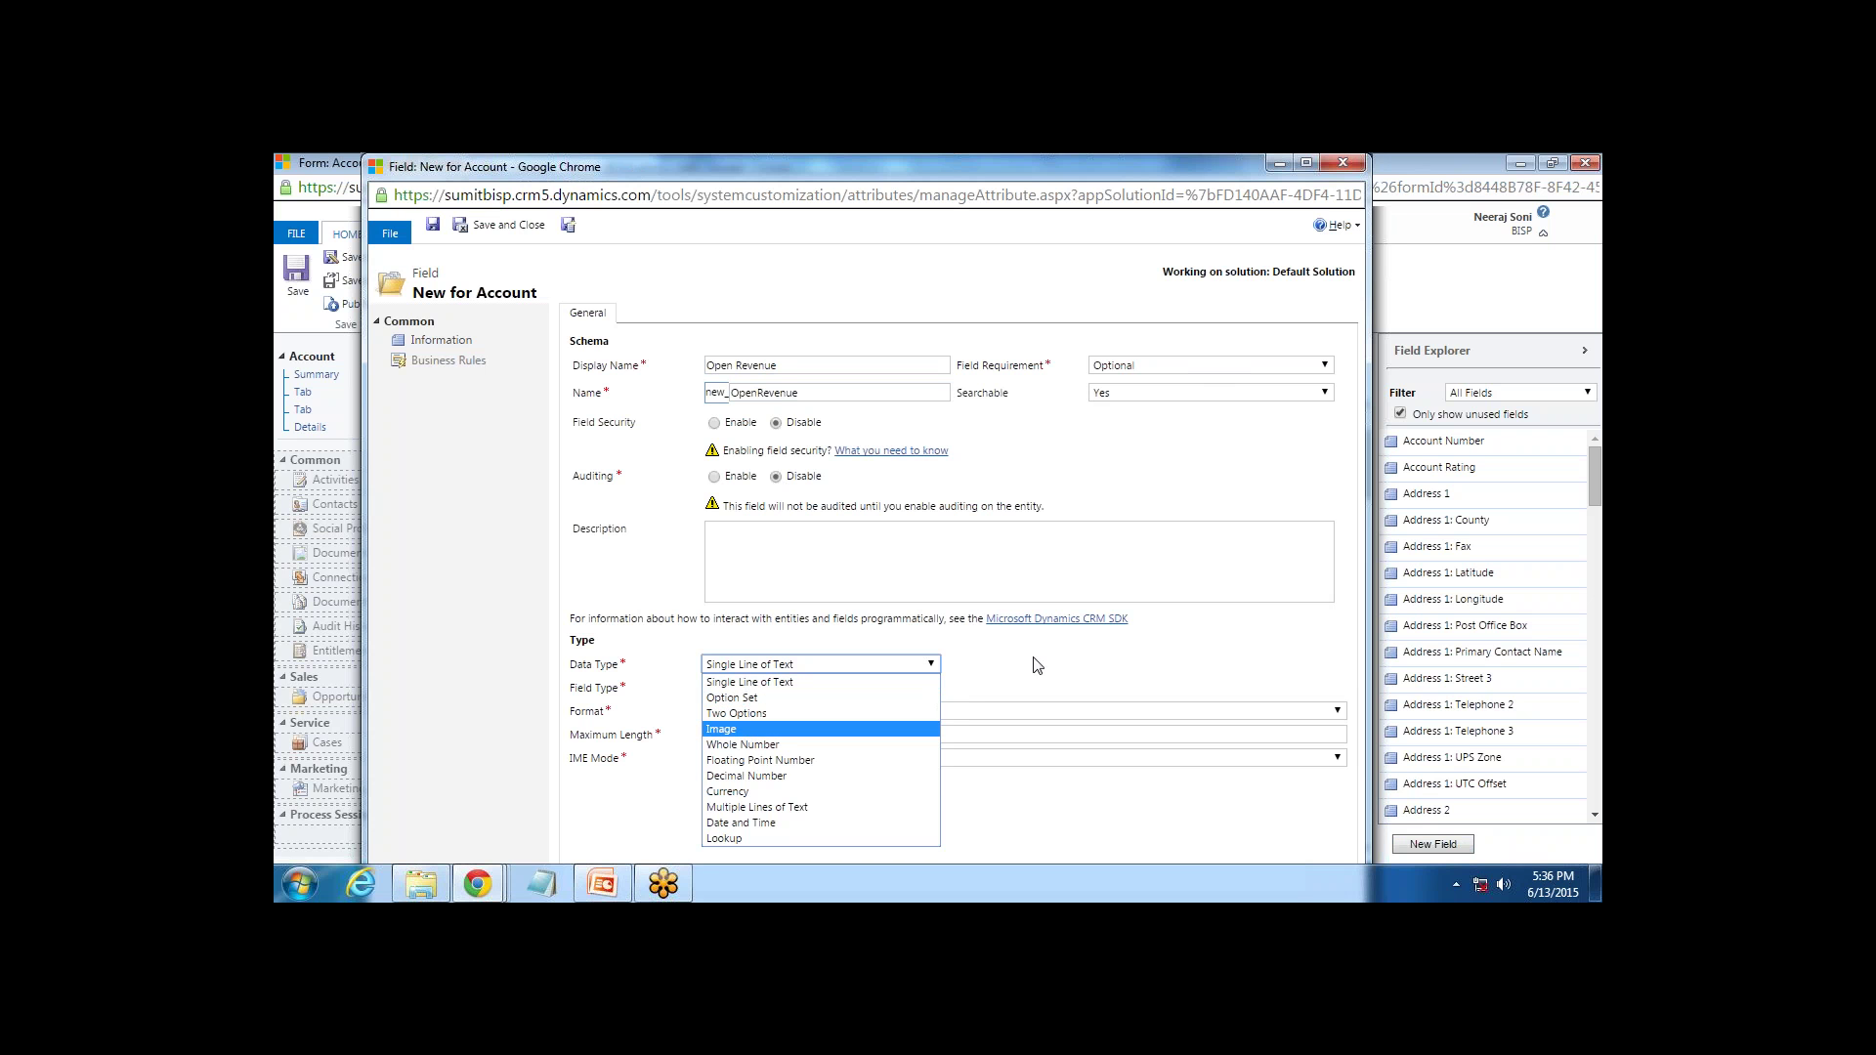
click(892, 690)
click(793, 690)
click(772, 704)
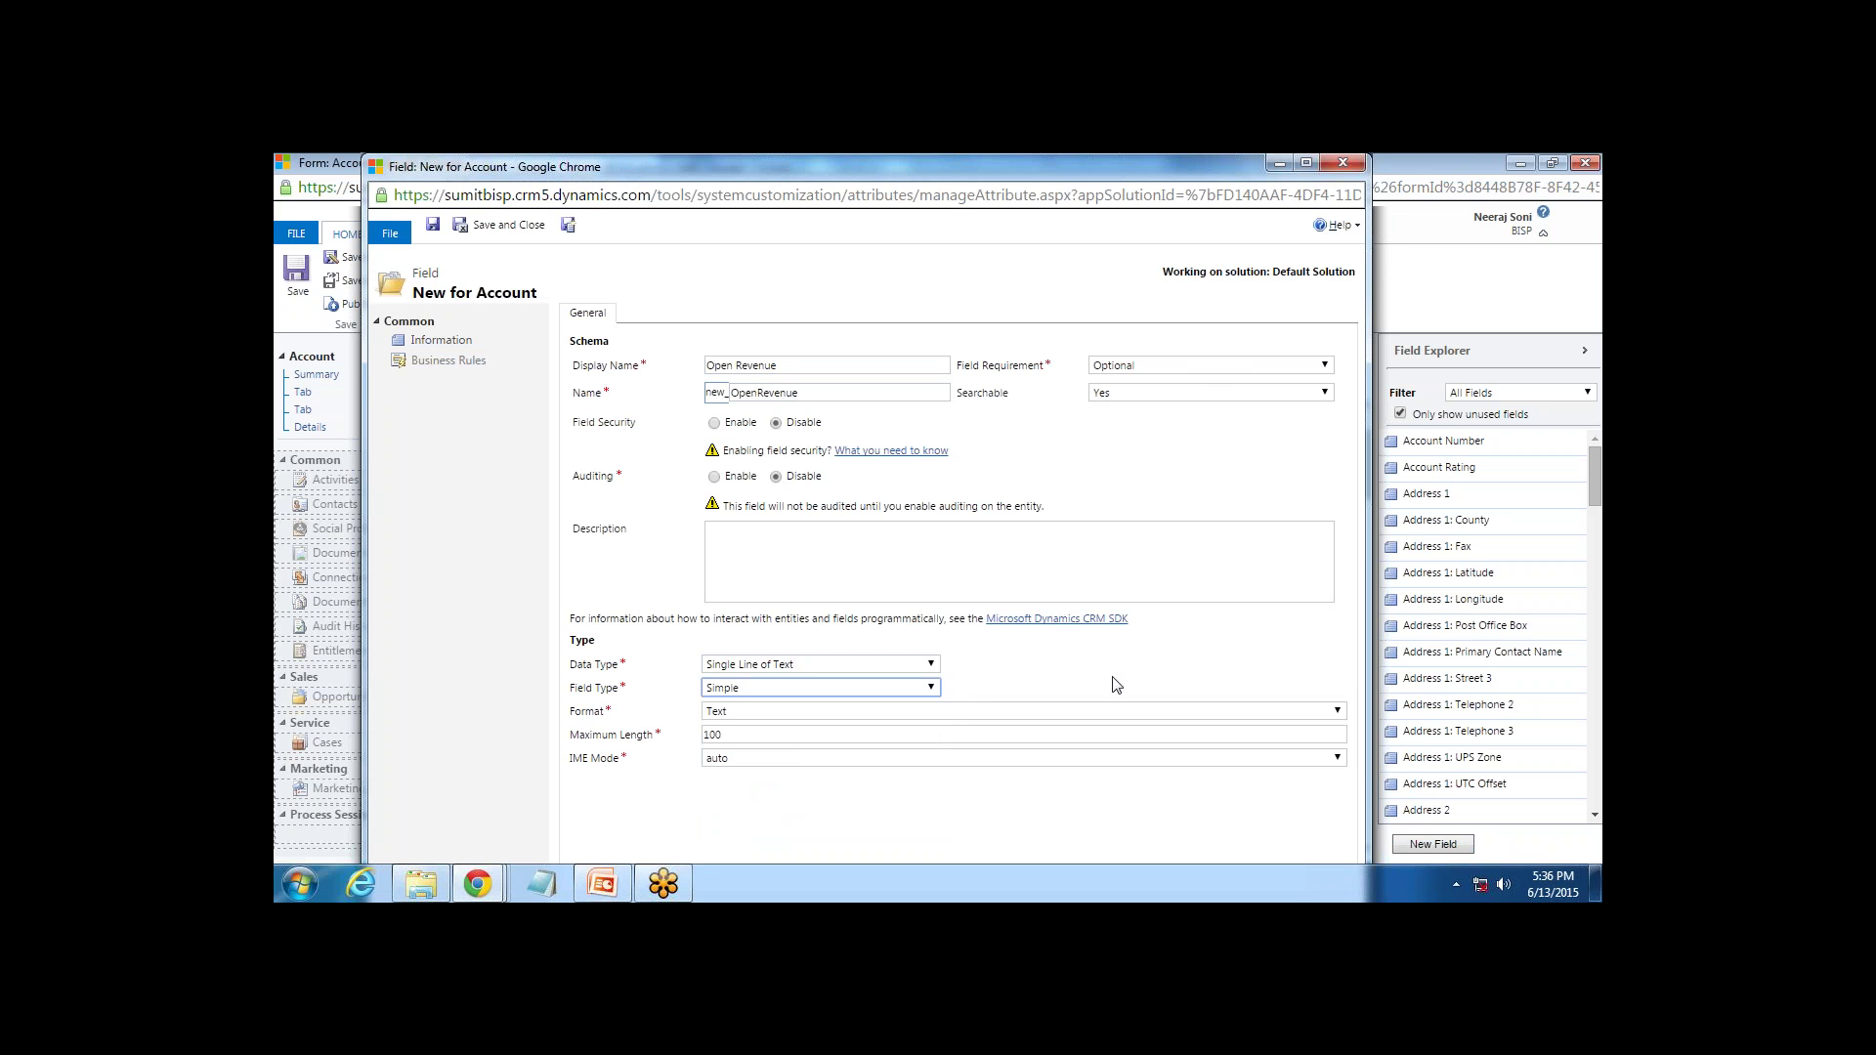
click(783, 690)
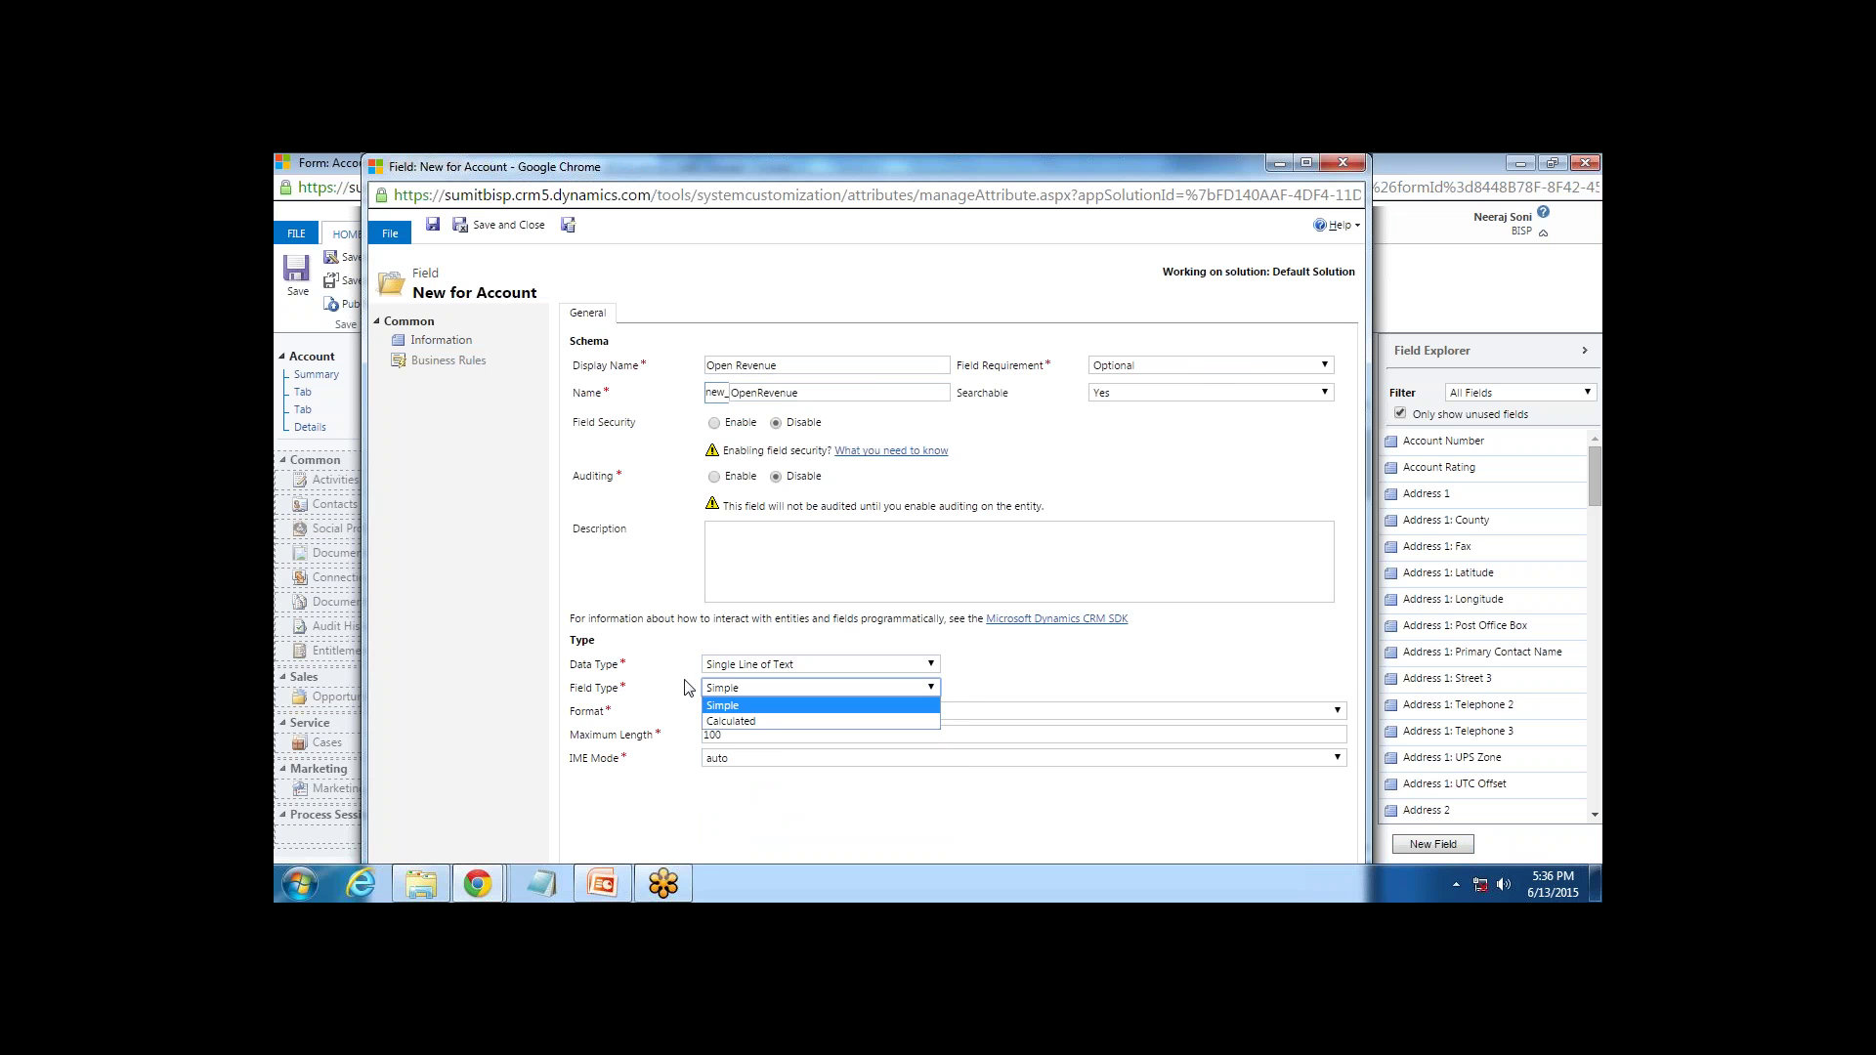
click(601, 883)
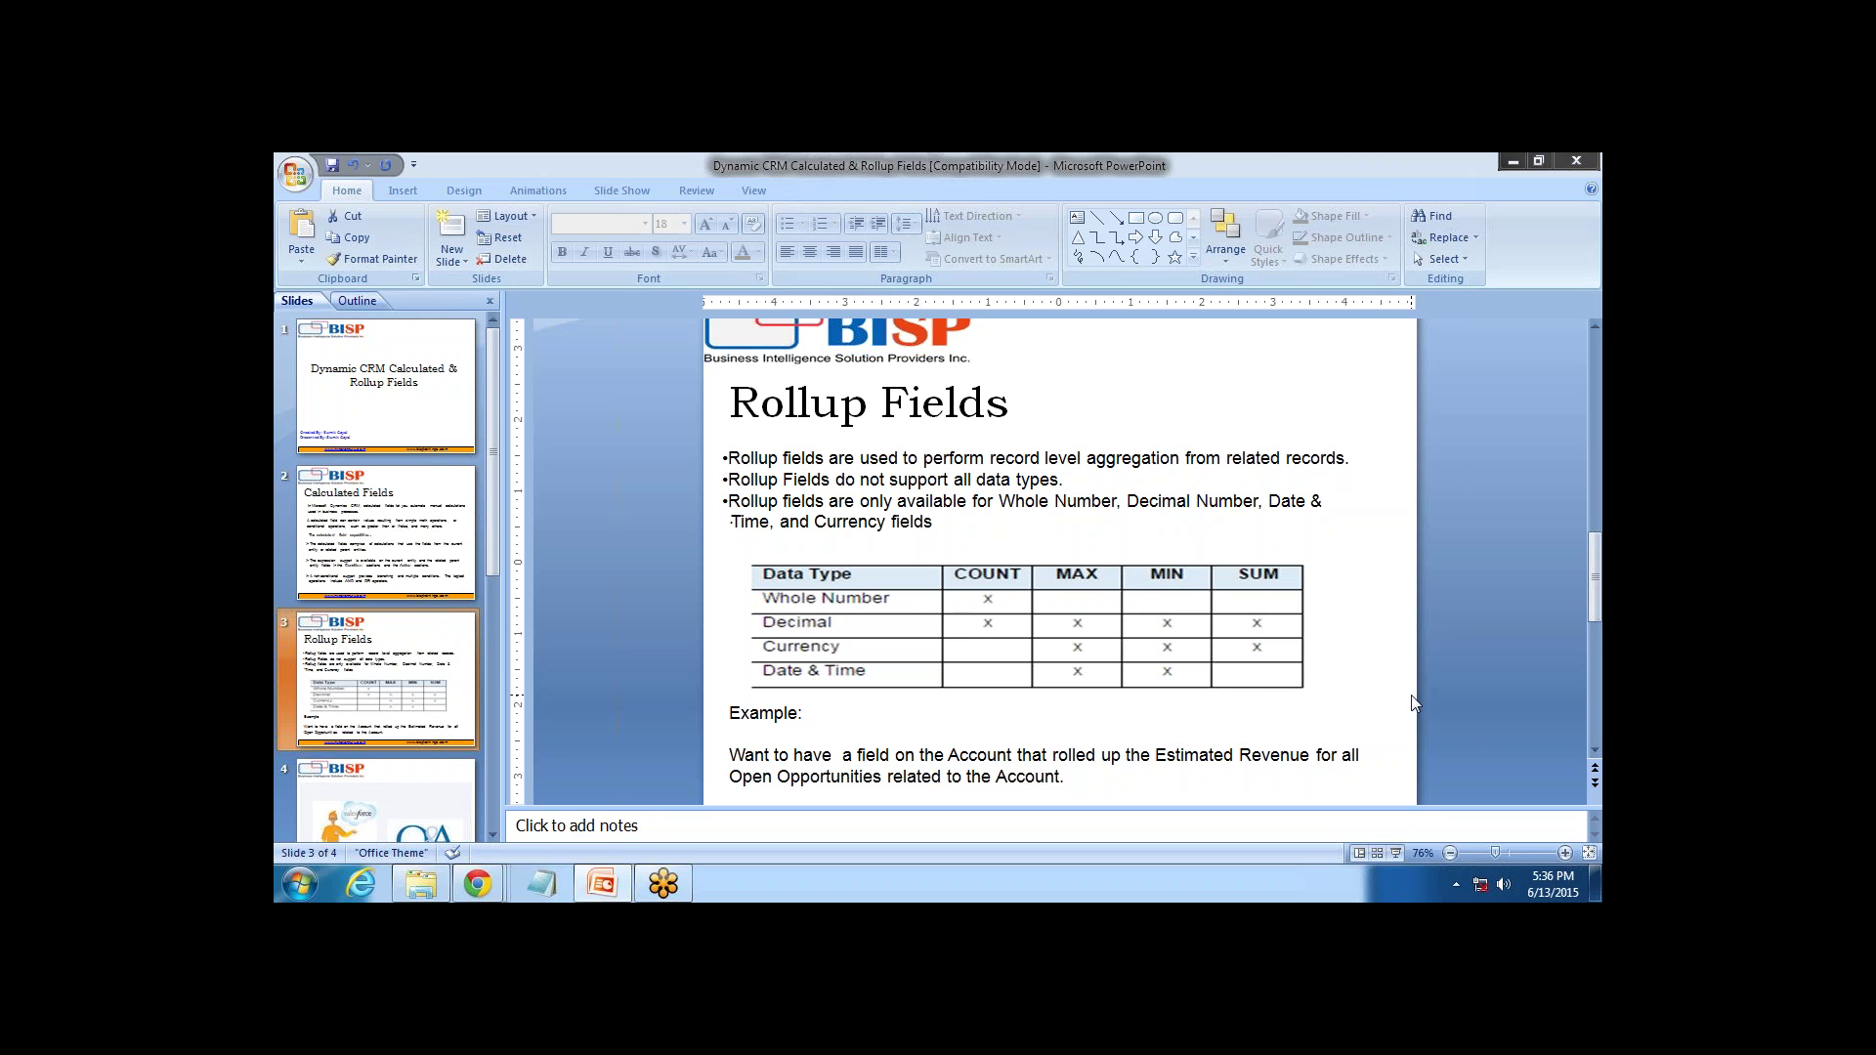
key(alt+Tab)
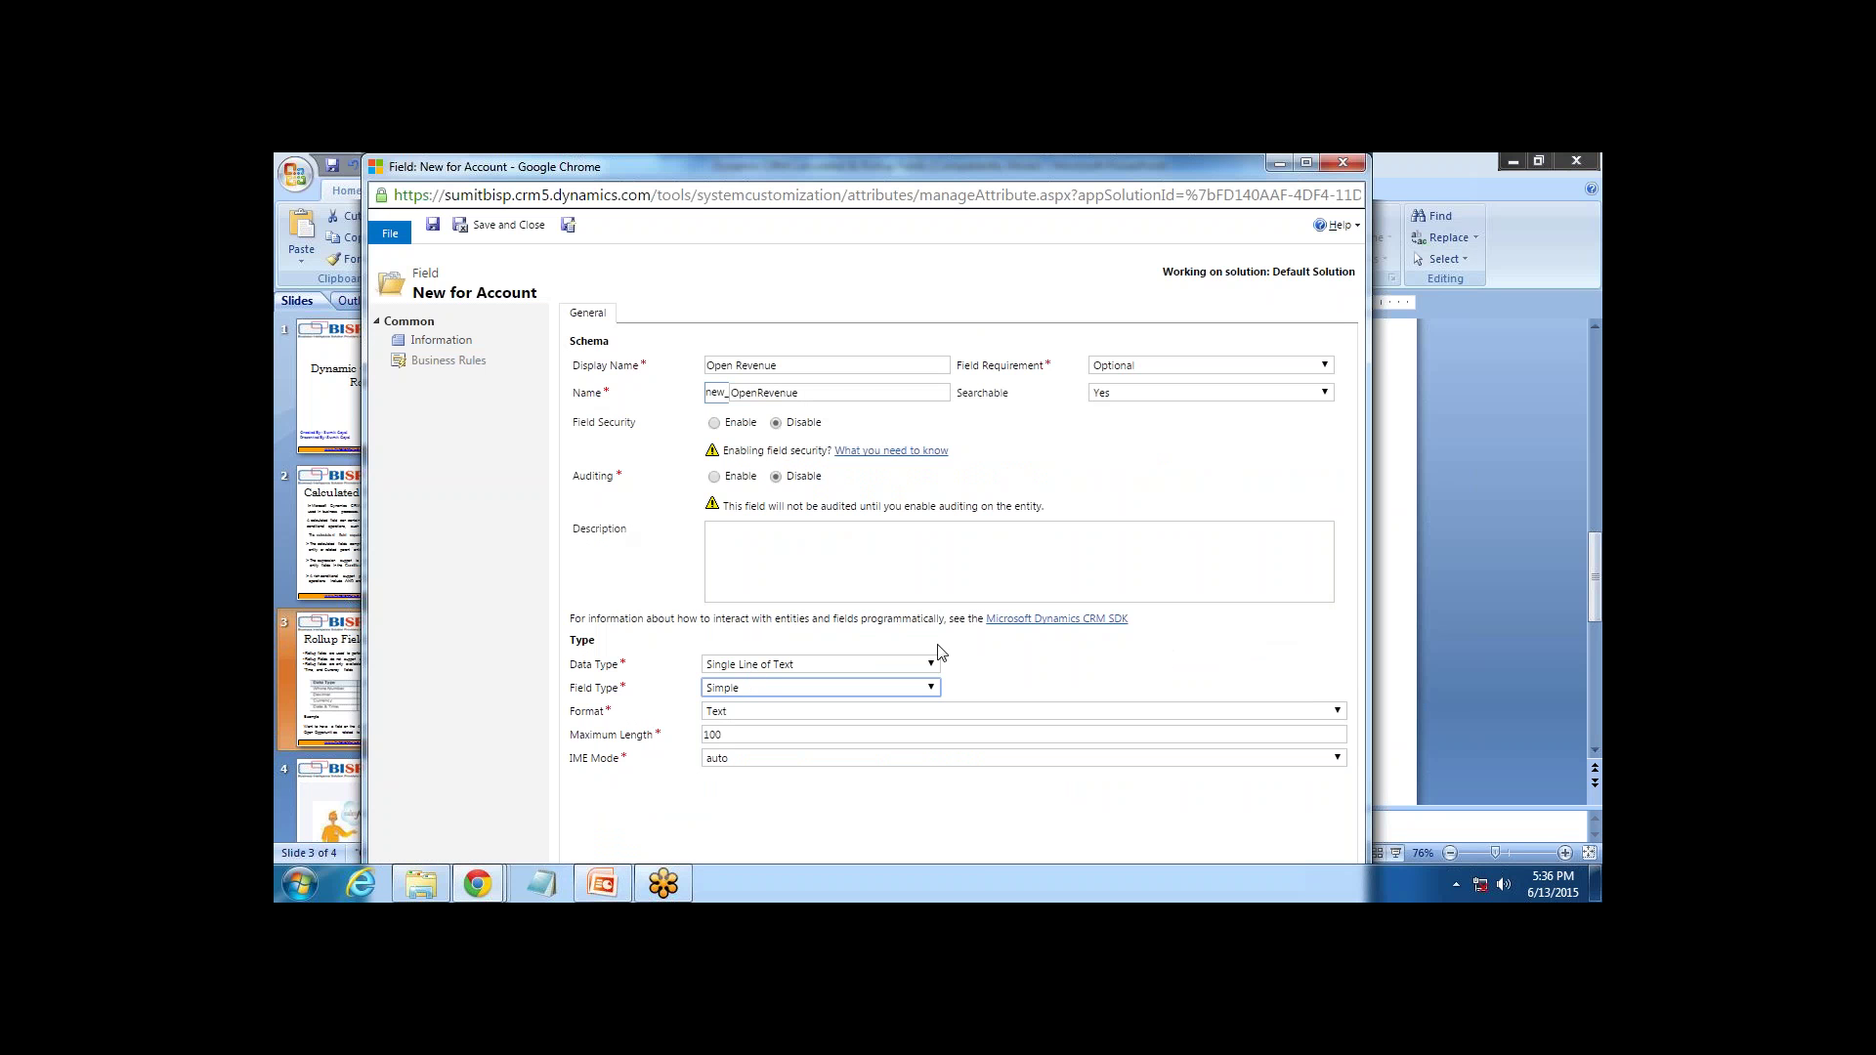
Set the Open Revenue field's data type to Currency and its field type to Rollup
click(759, 666)
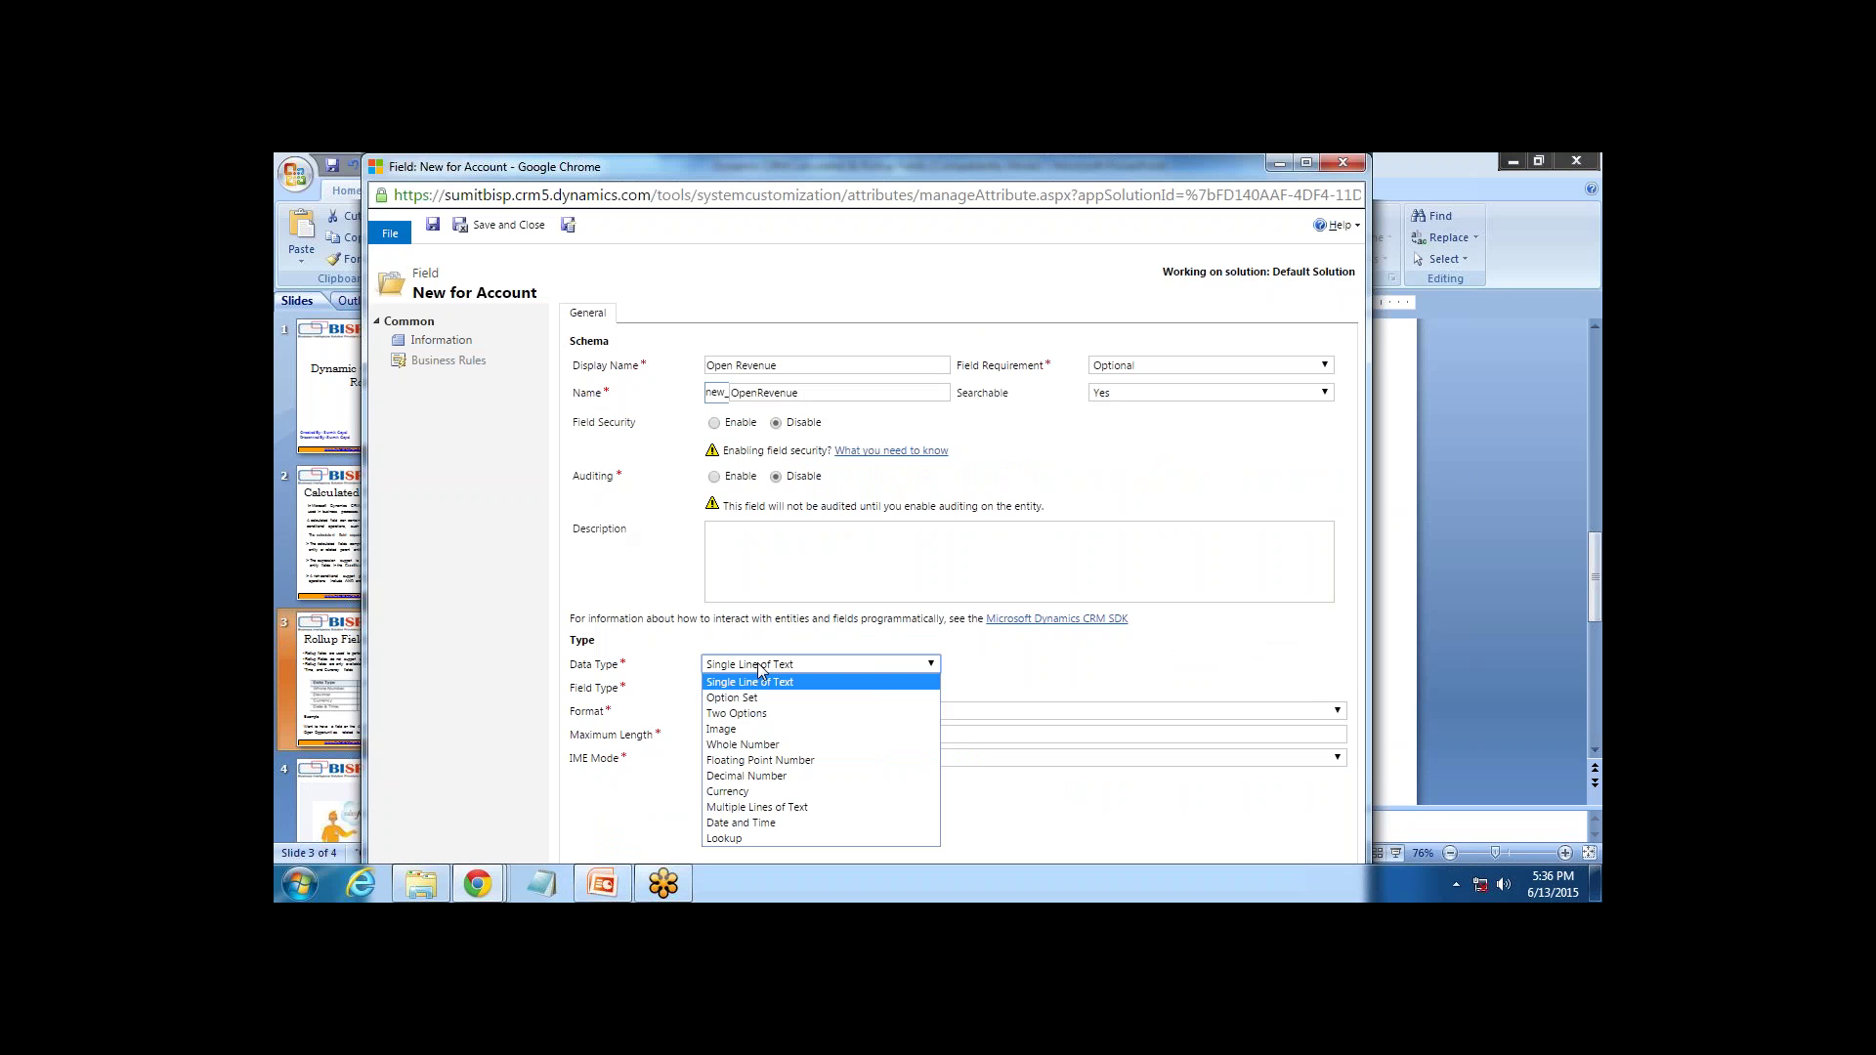
click(758, 792)
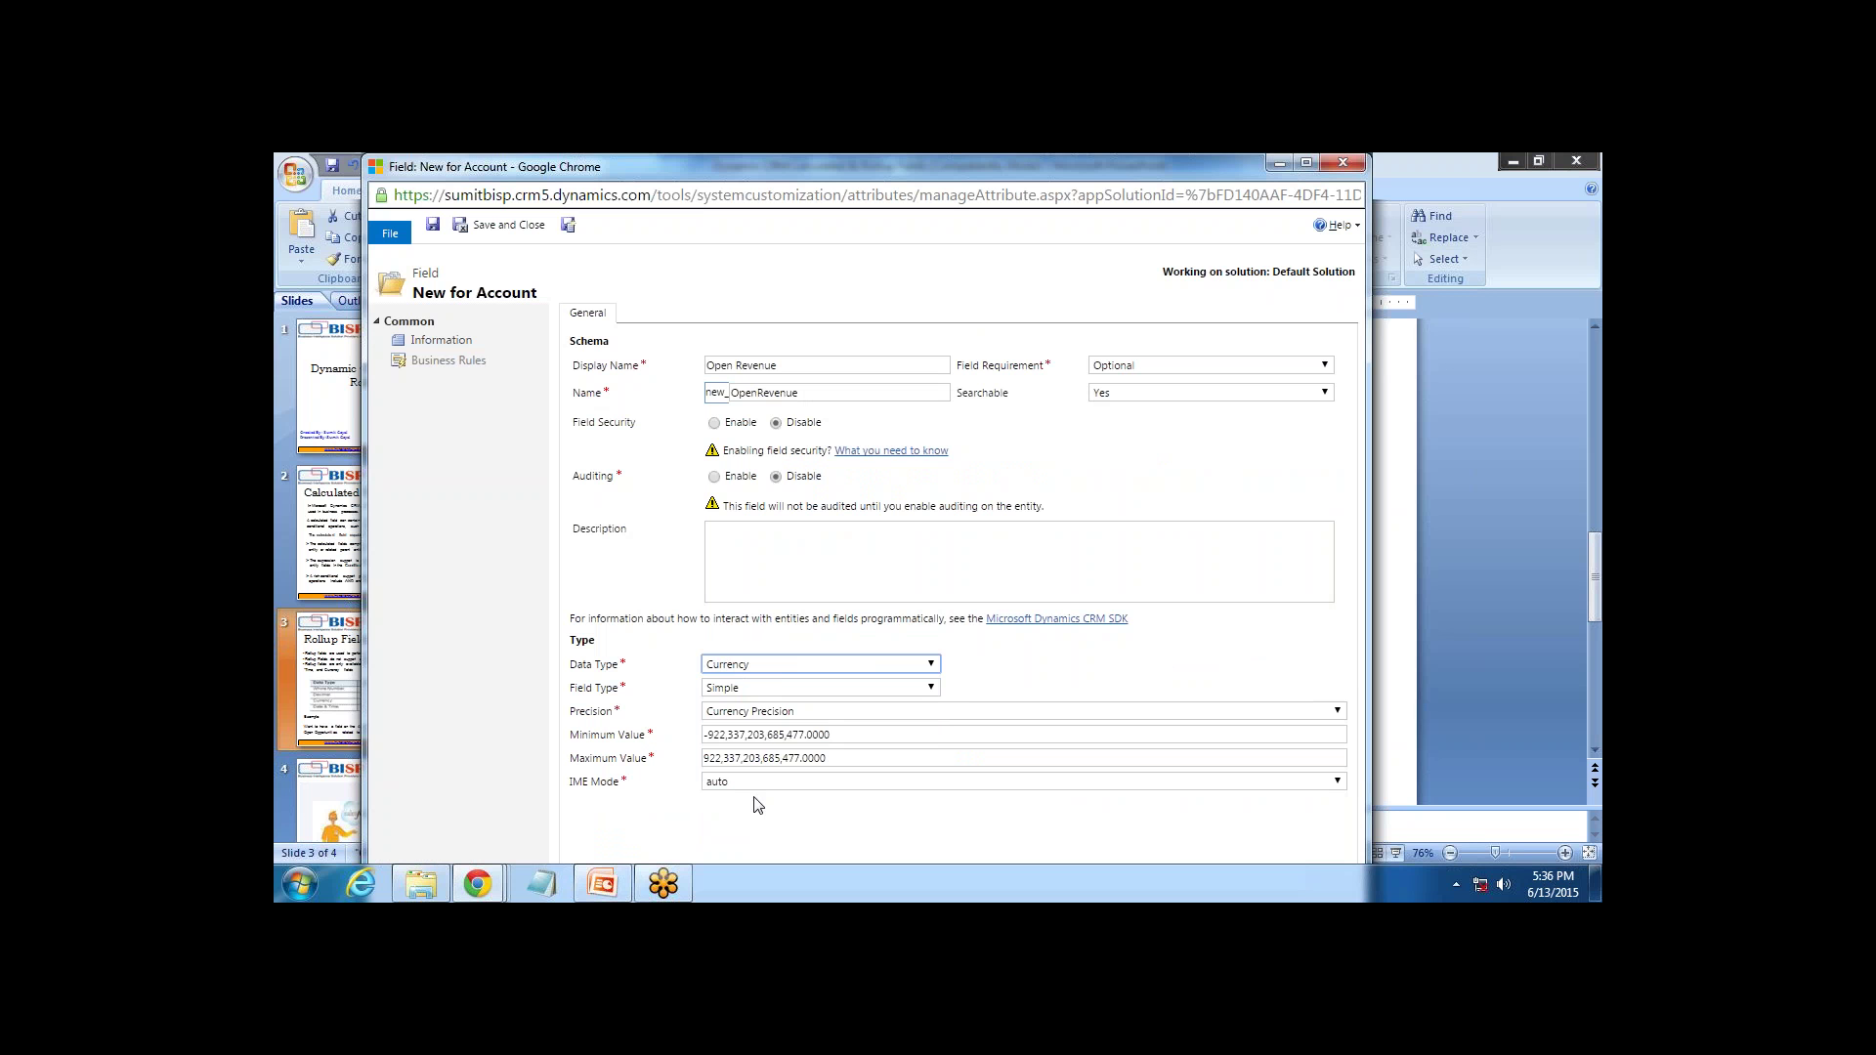
click(752, 692)
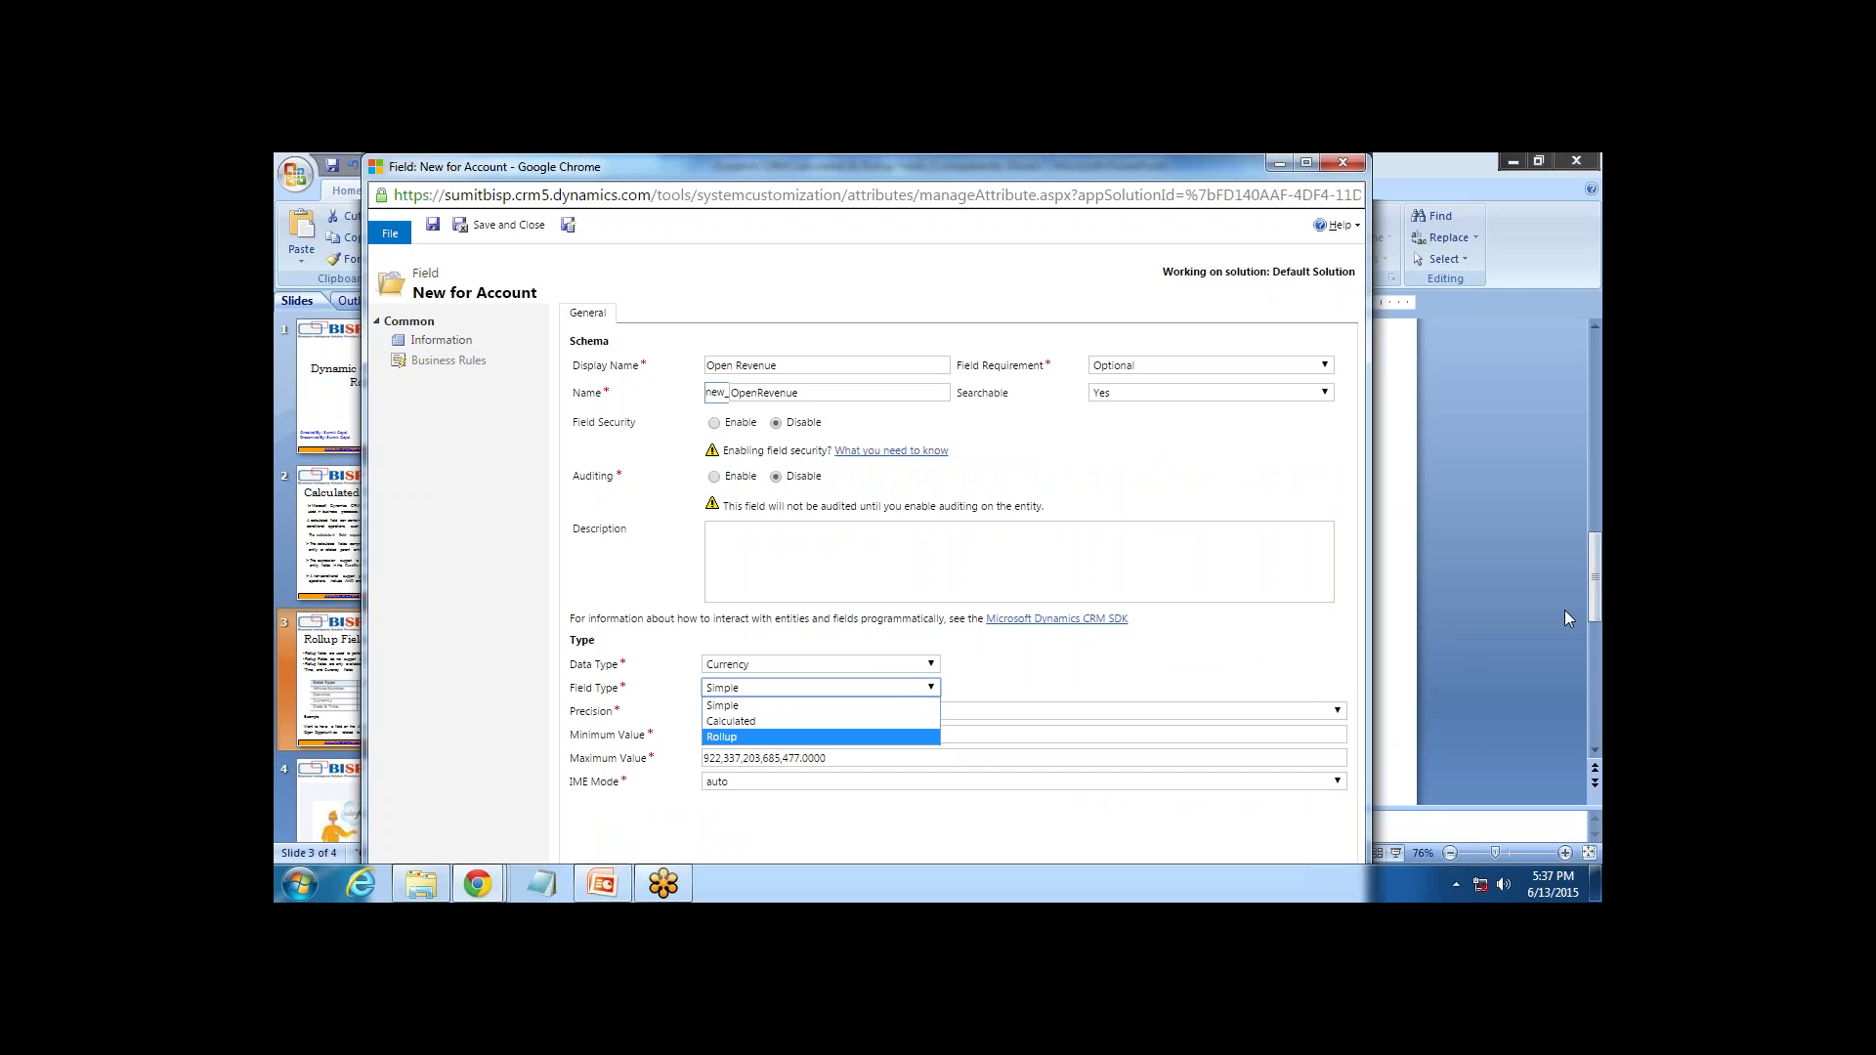
click(1579, 202)
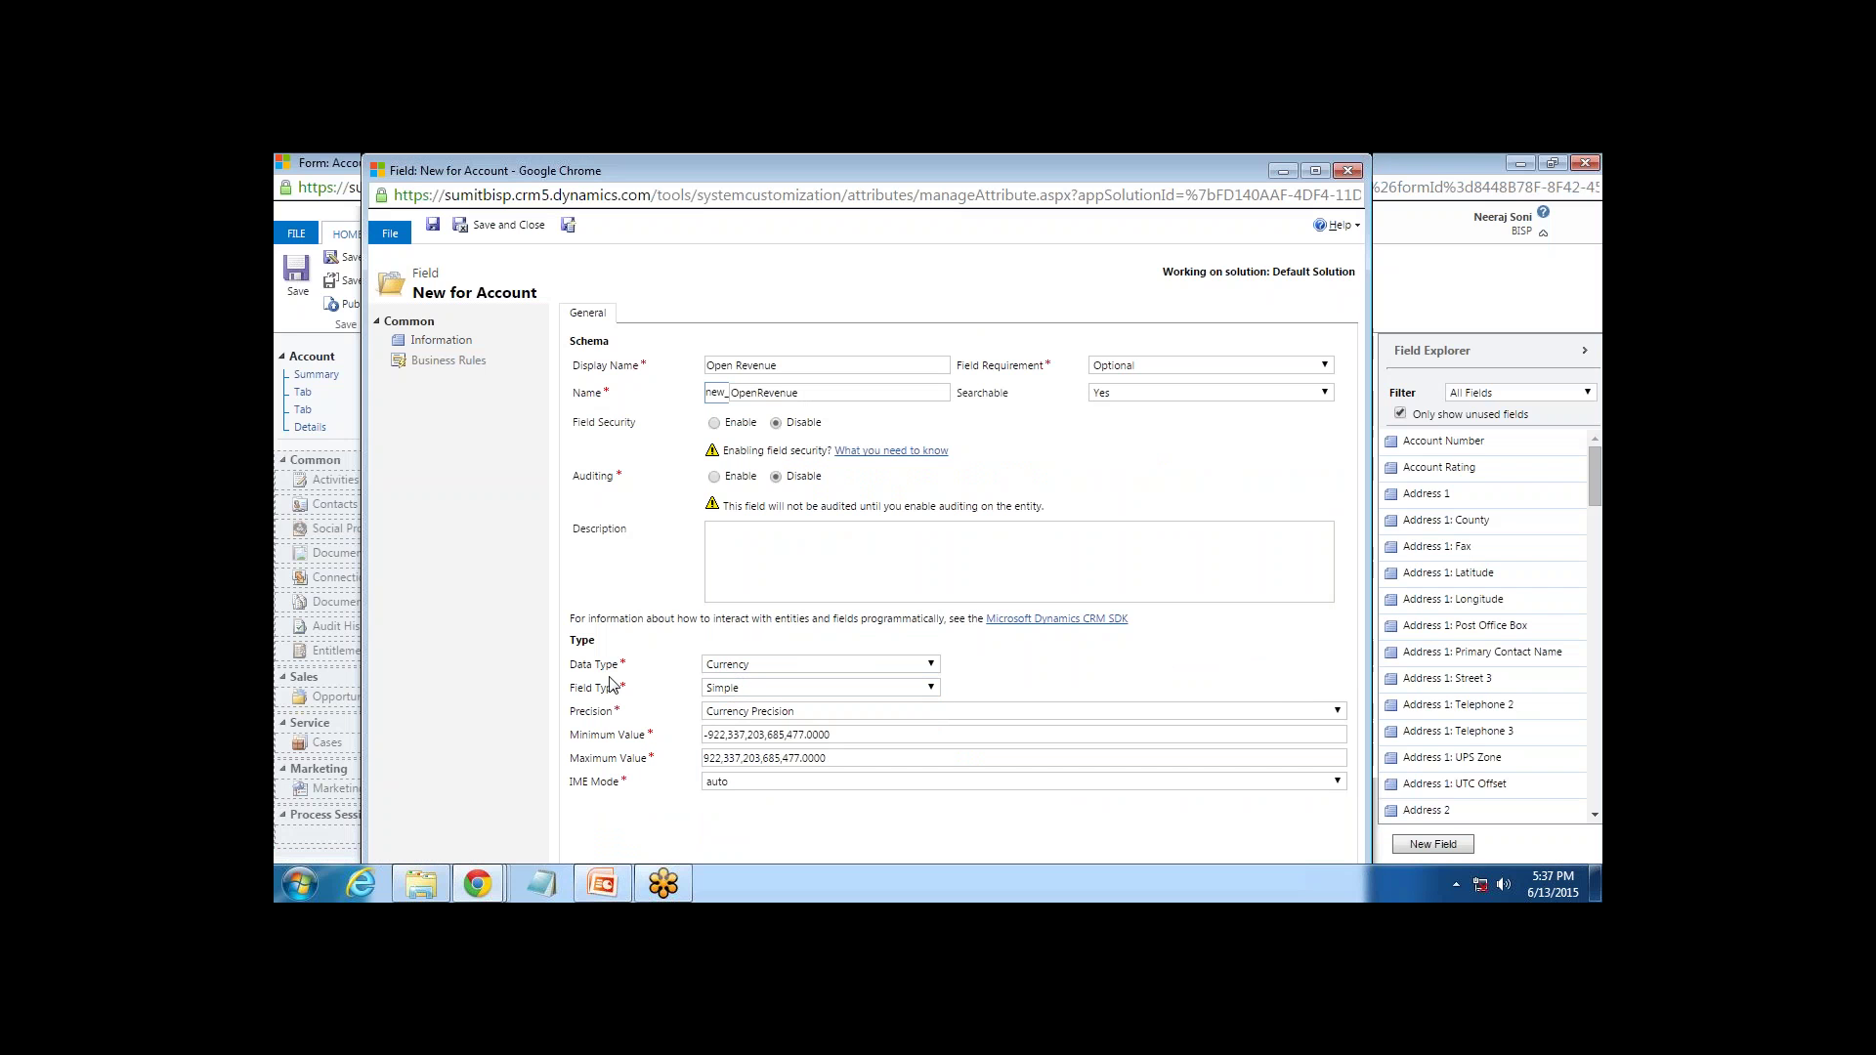
click(742, 692)
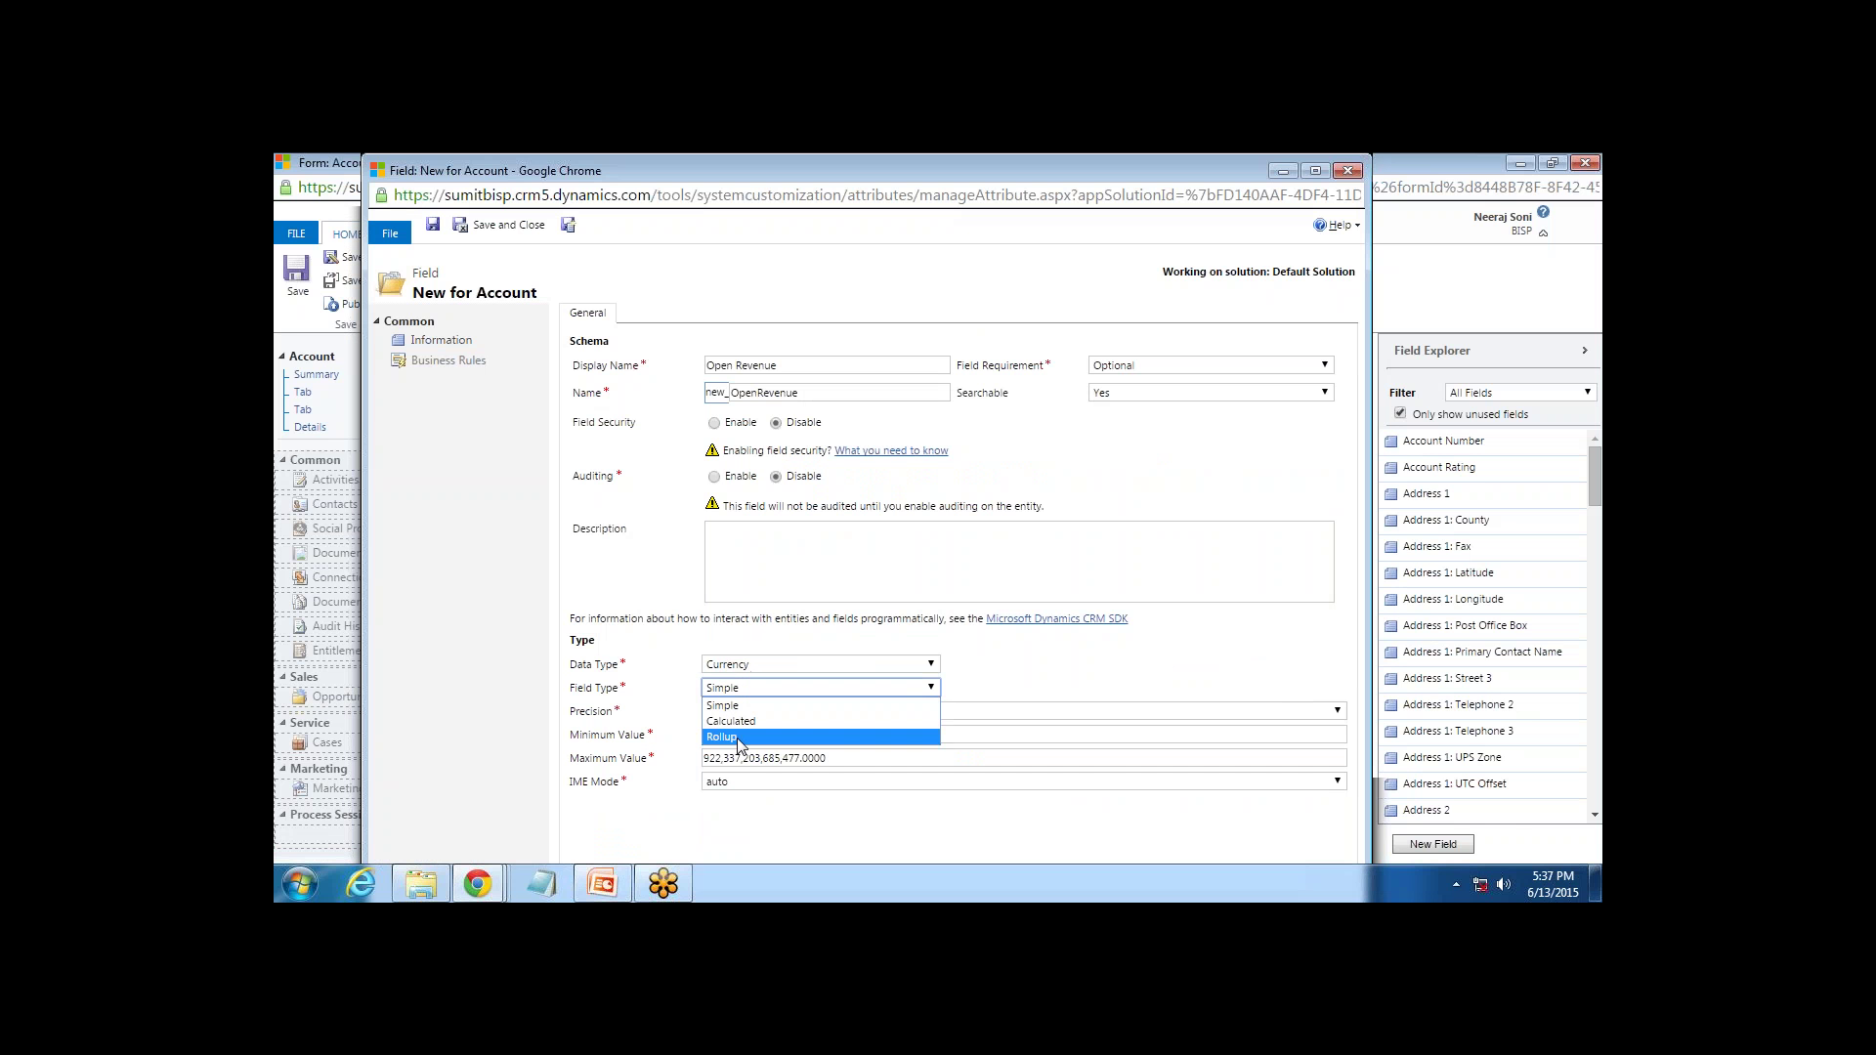
click(738, 738)
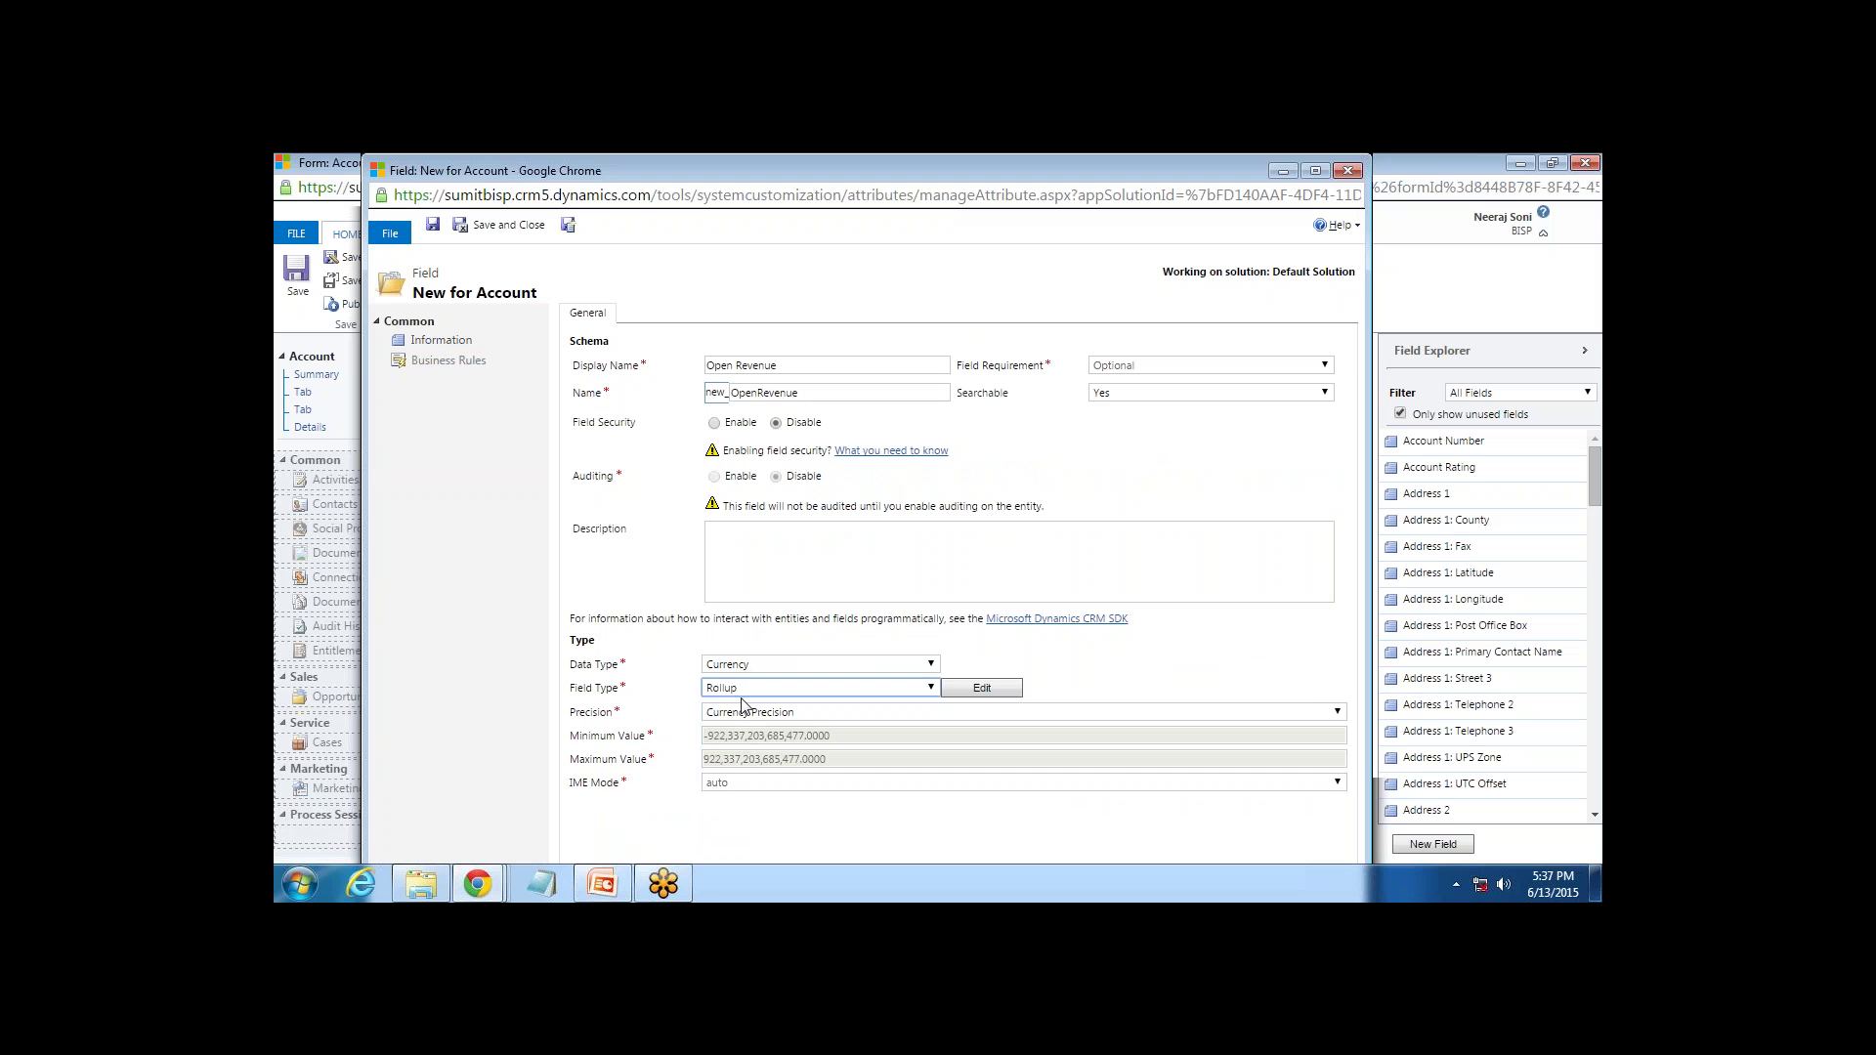
Open the Open Revenue rollup definition and set Use Hierarchy to Yes for the Account source entity
click(980, 694)
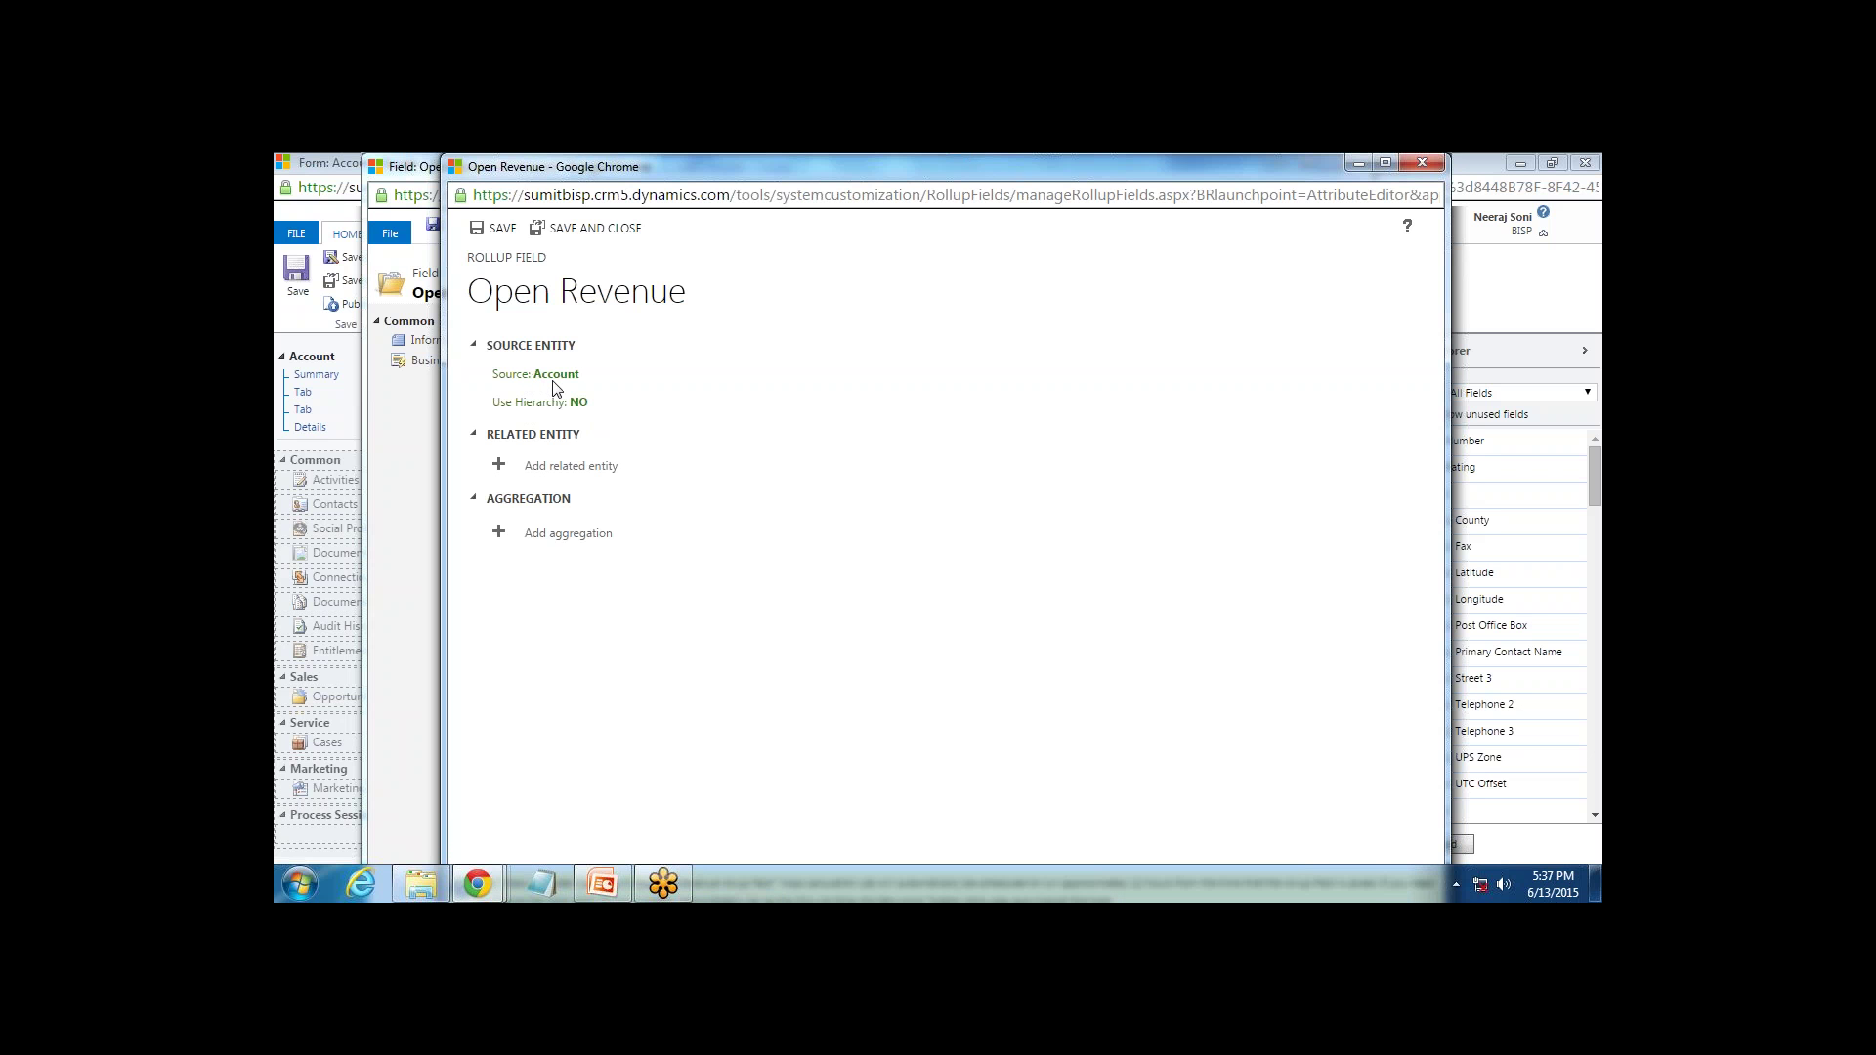
click(584, 403)
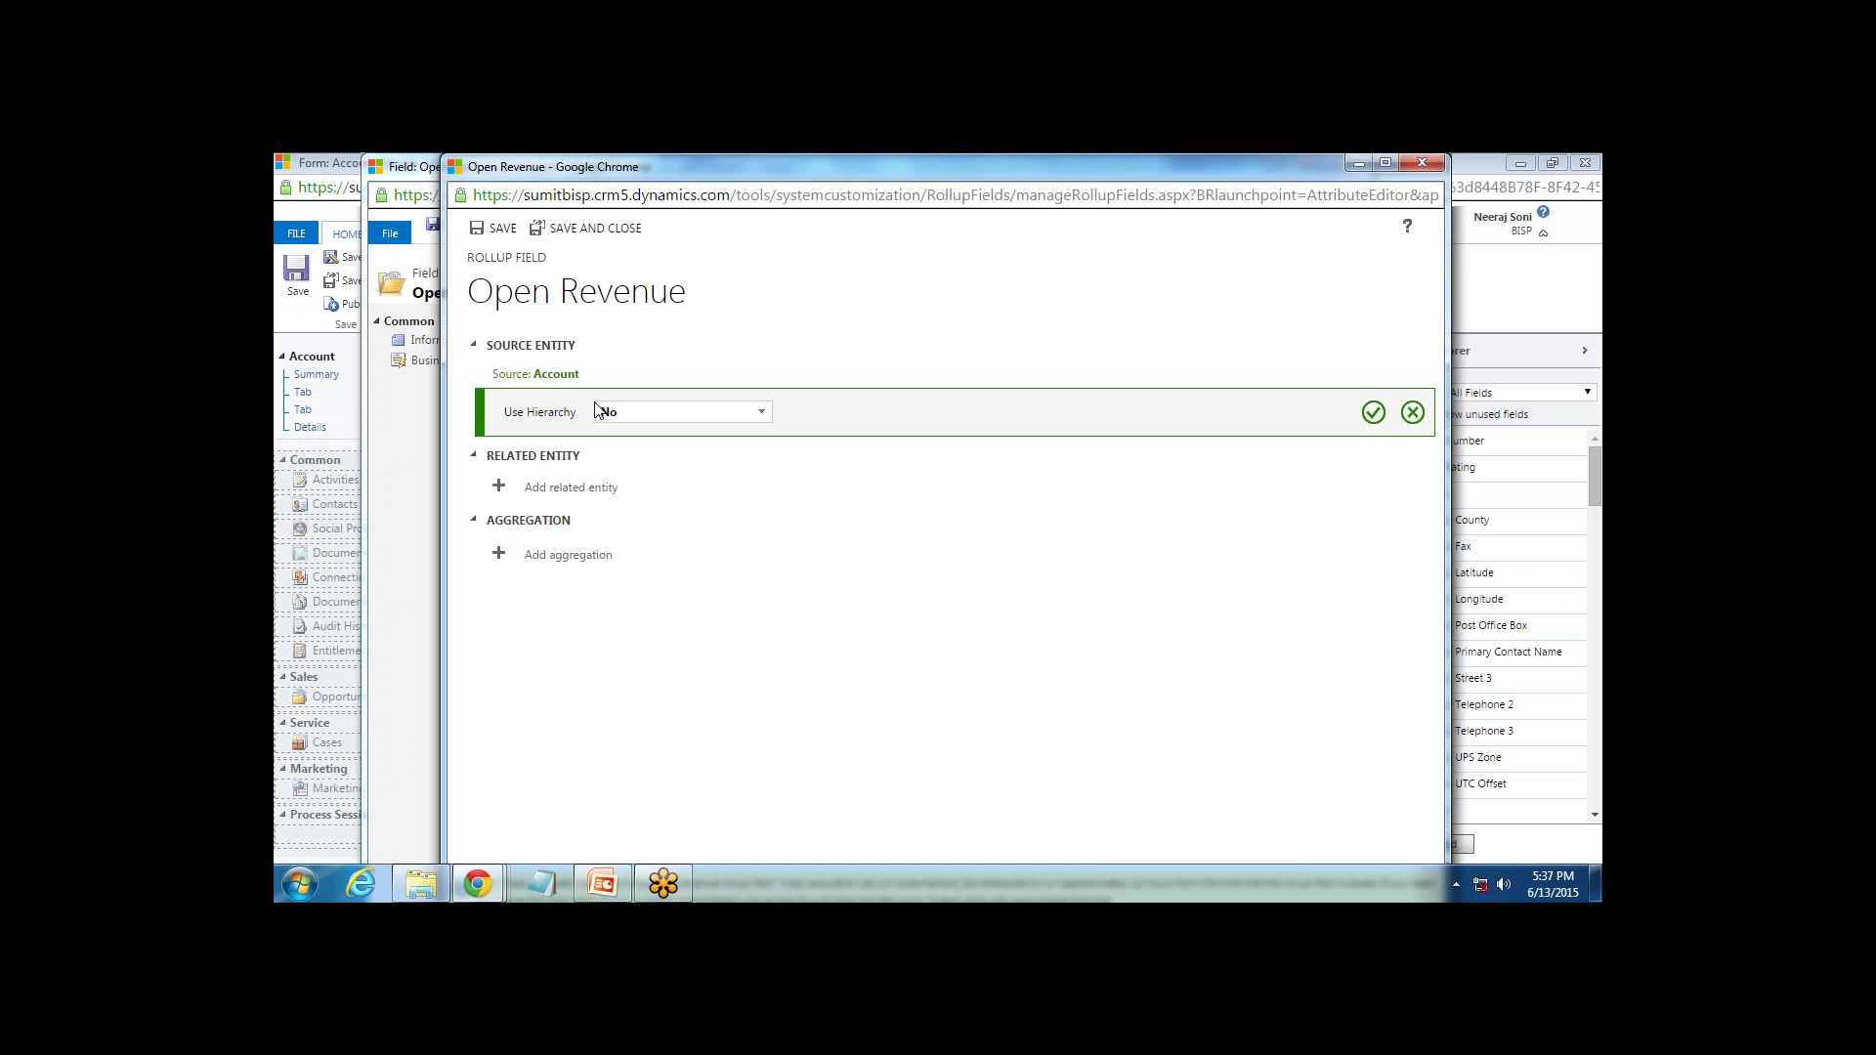
click(767, 418)
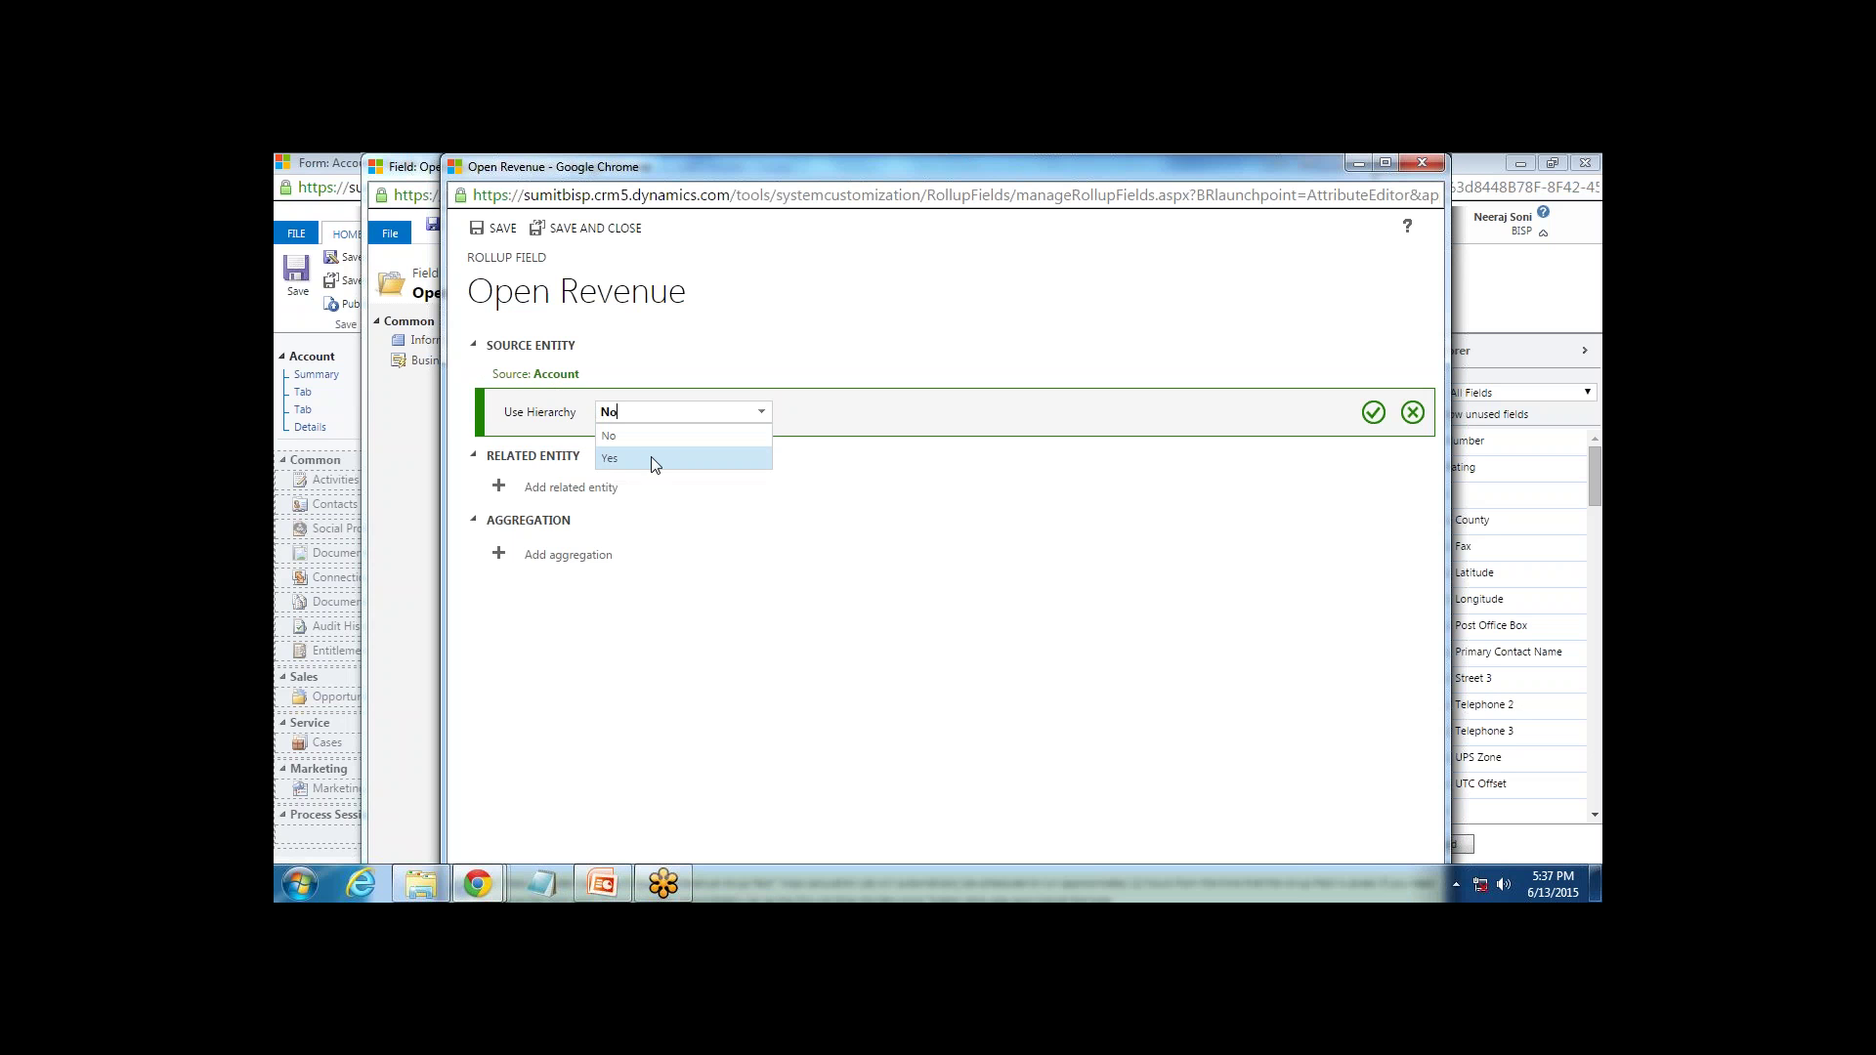
click(649, 466)
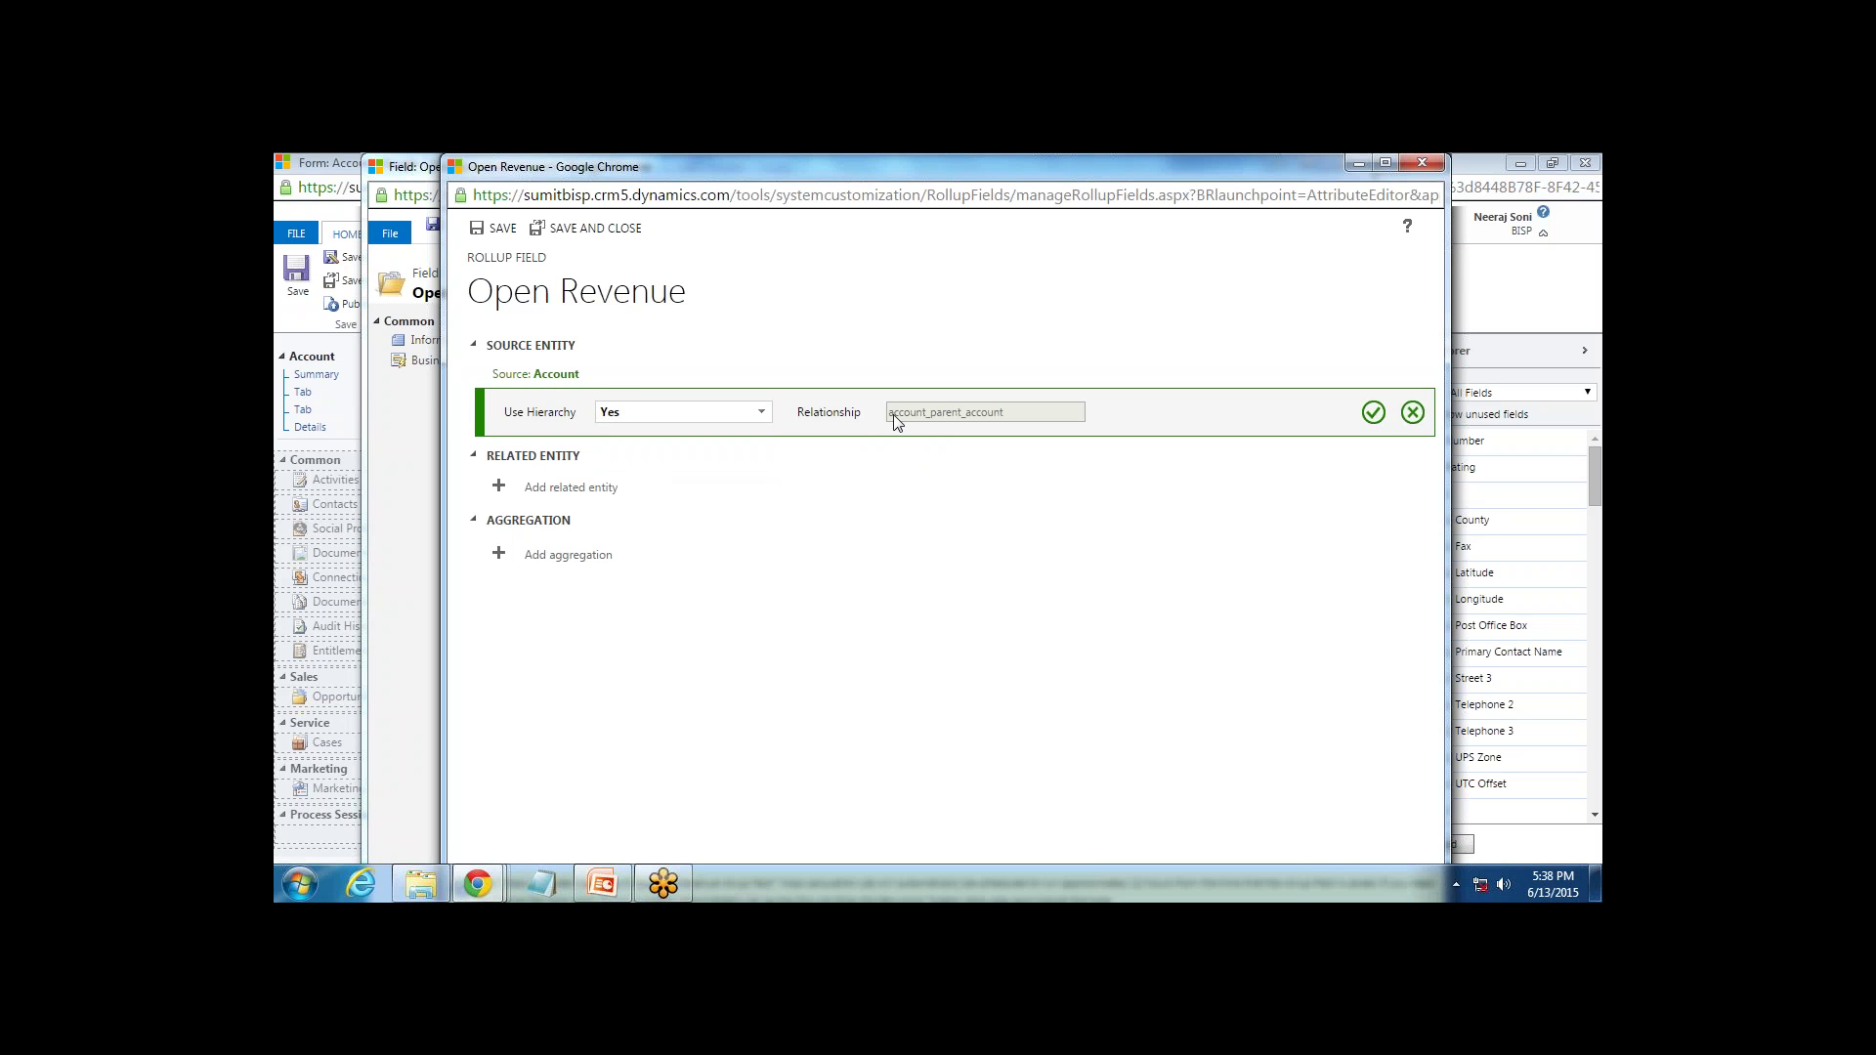
click(1373, 414)
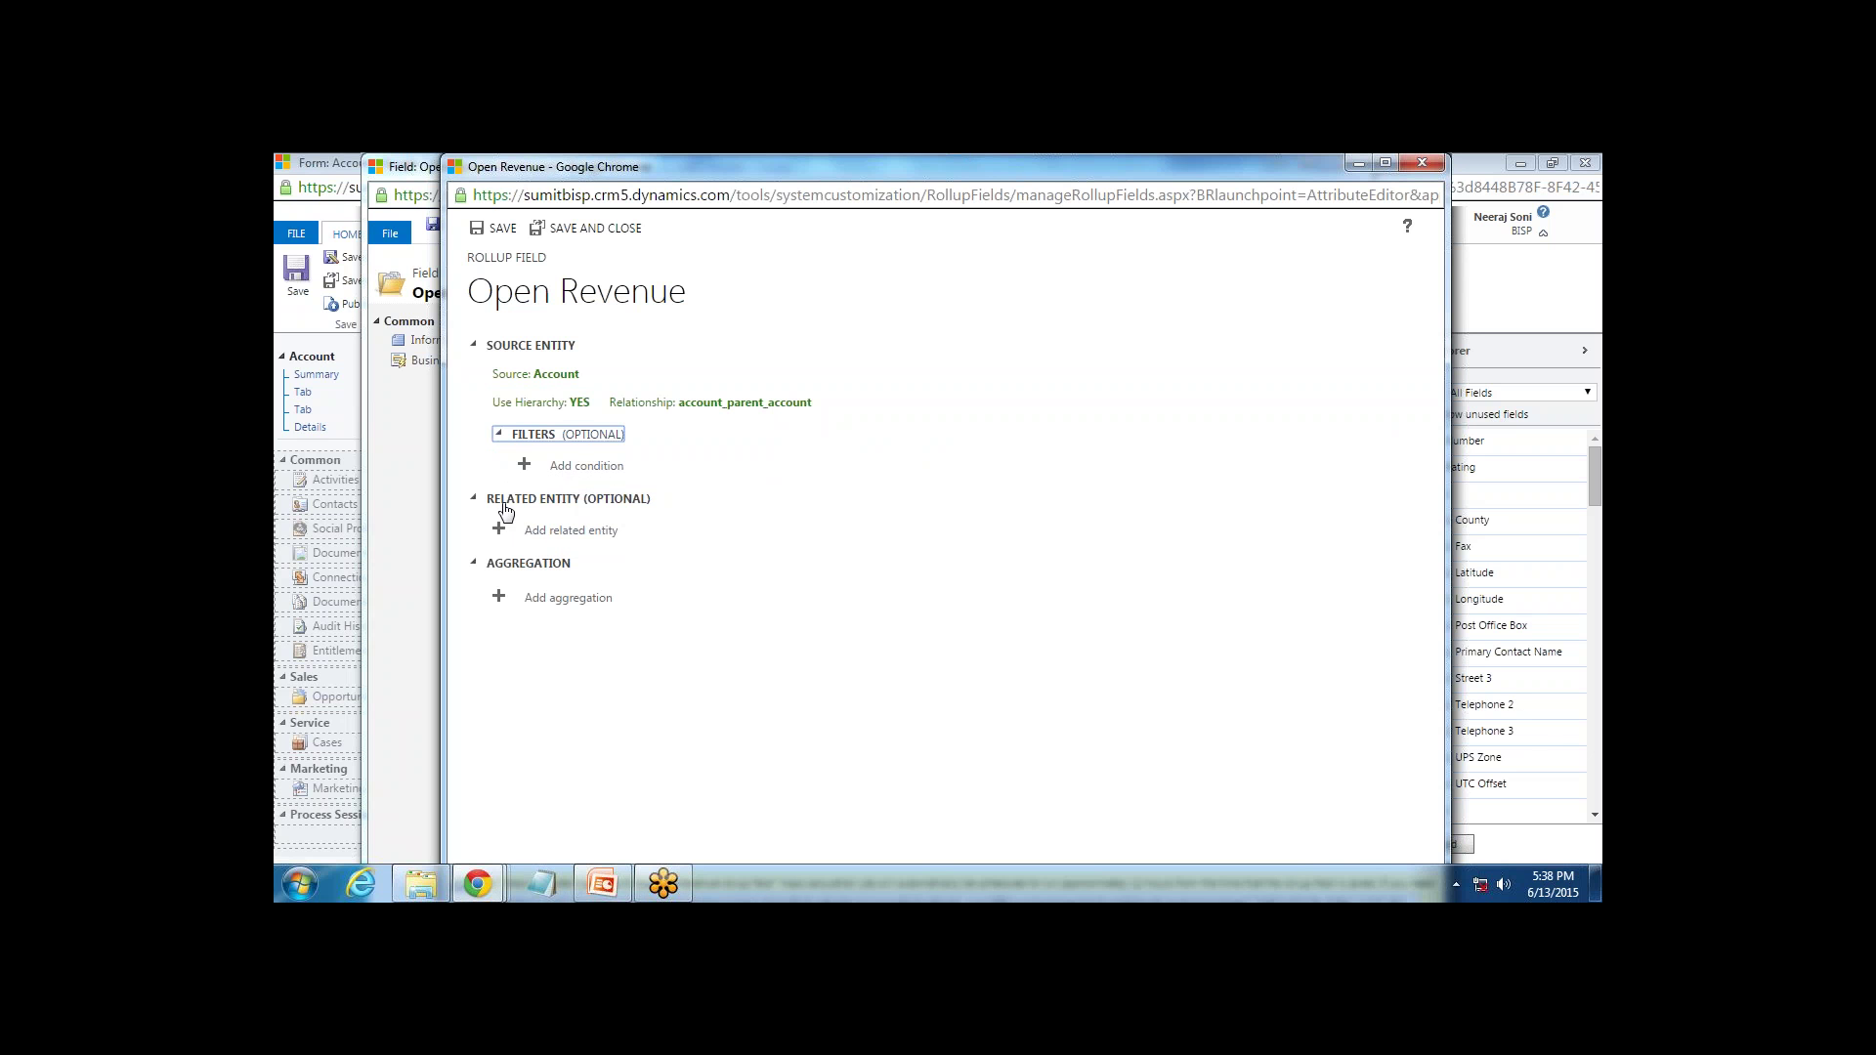
Add Opportunities (Account) as the related entity of the Open Revenue rollup
click(549, 533)
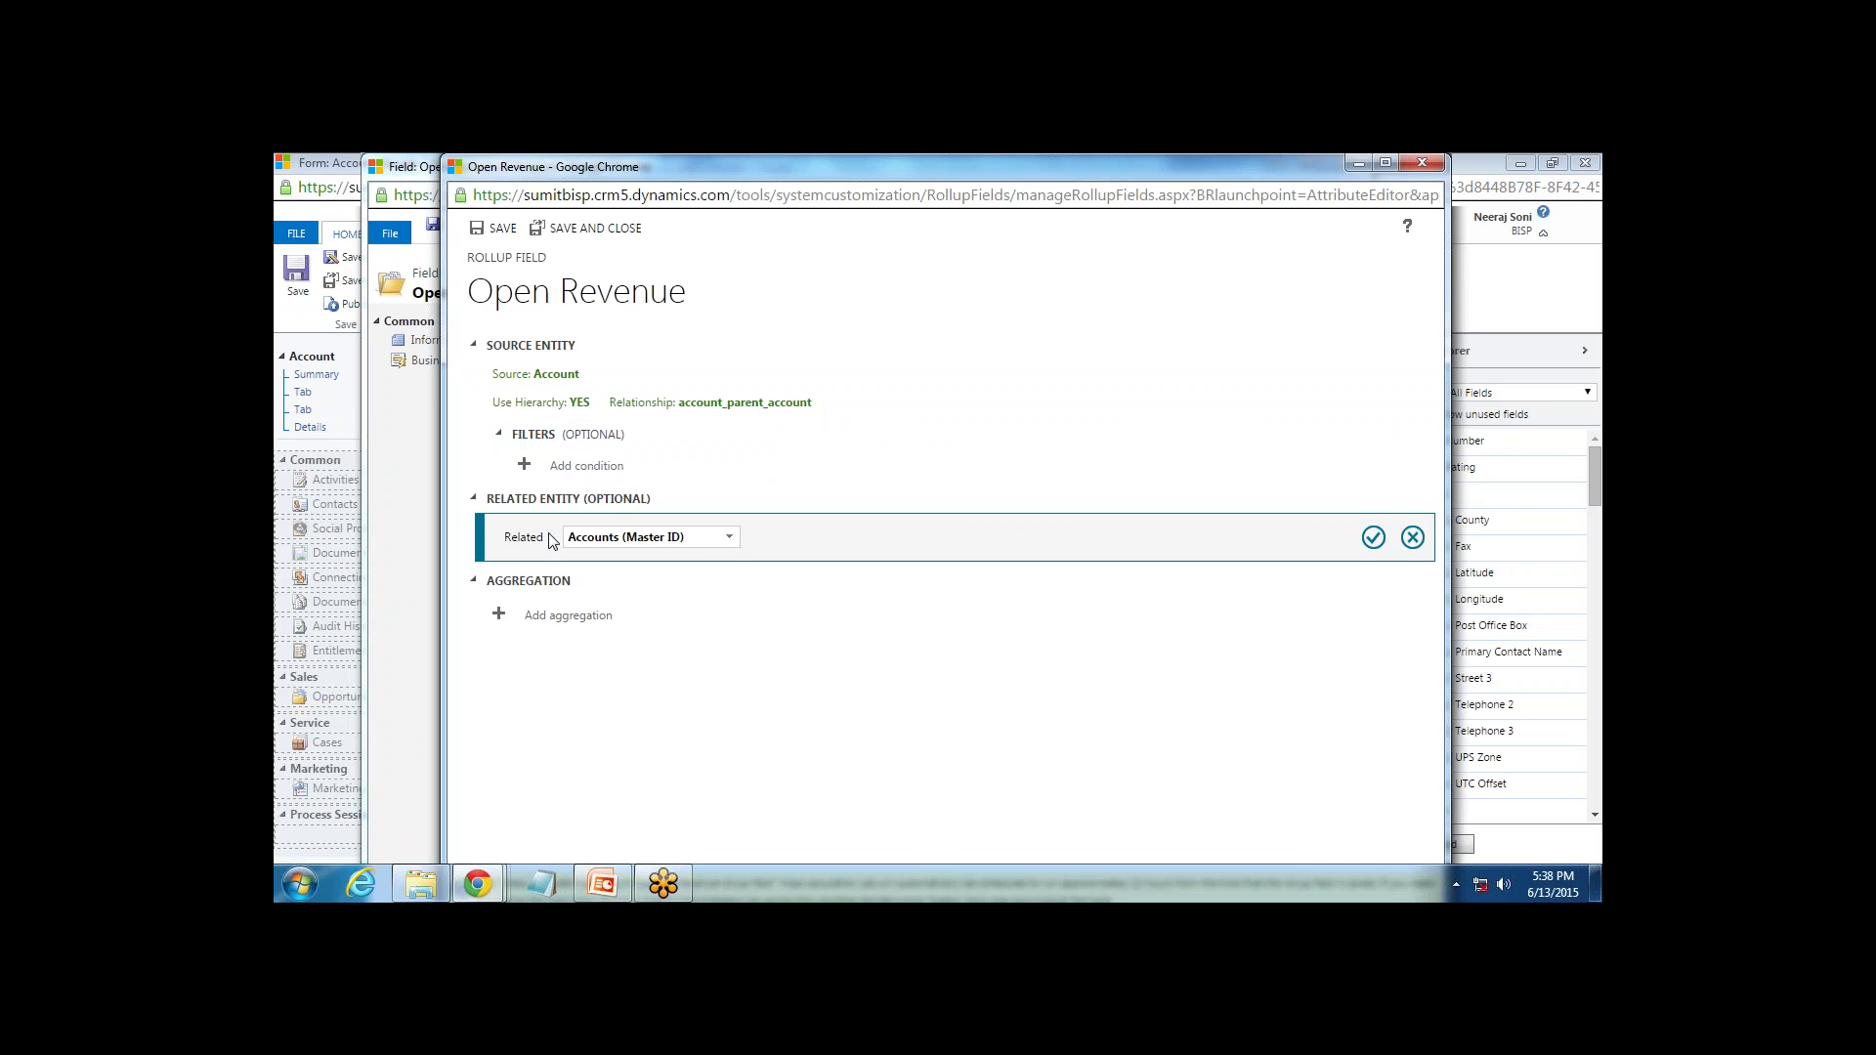
click(724, 540)
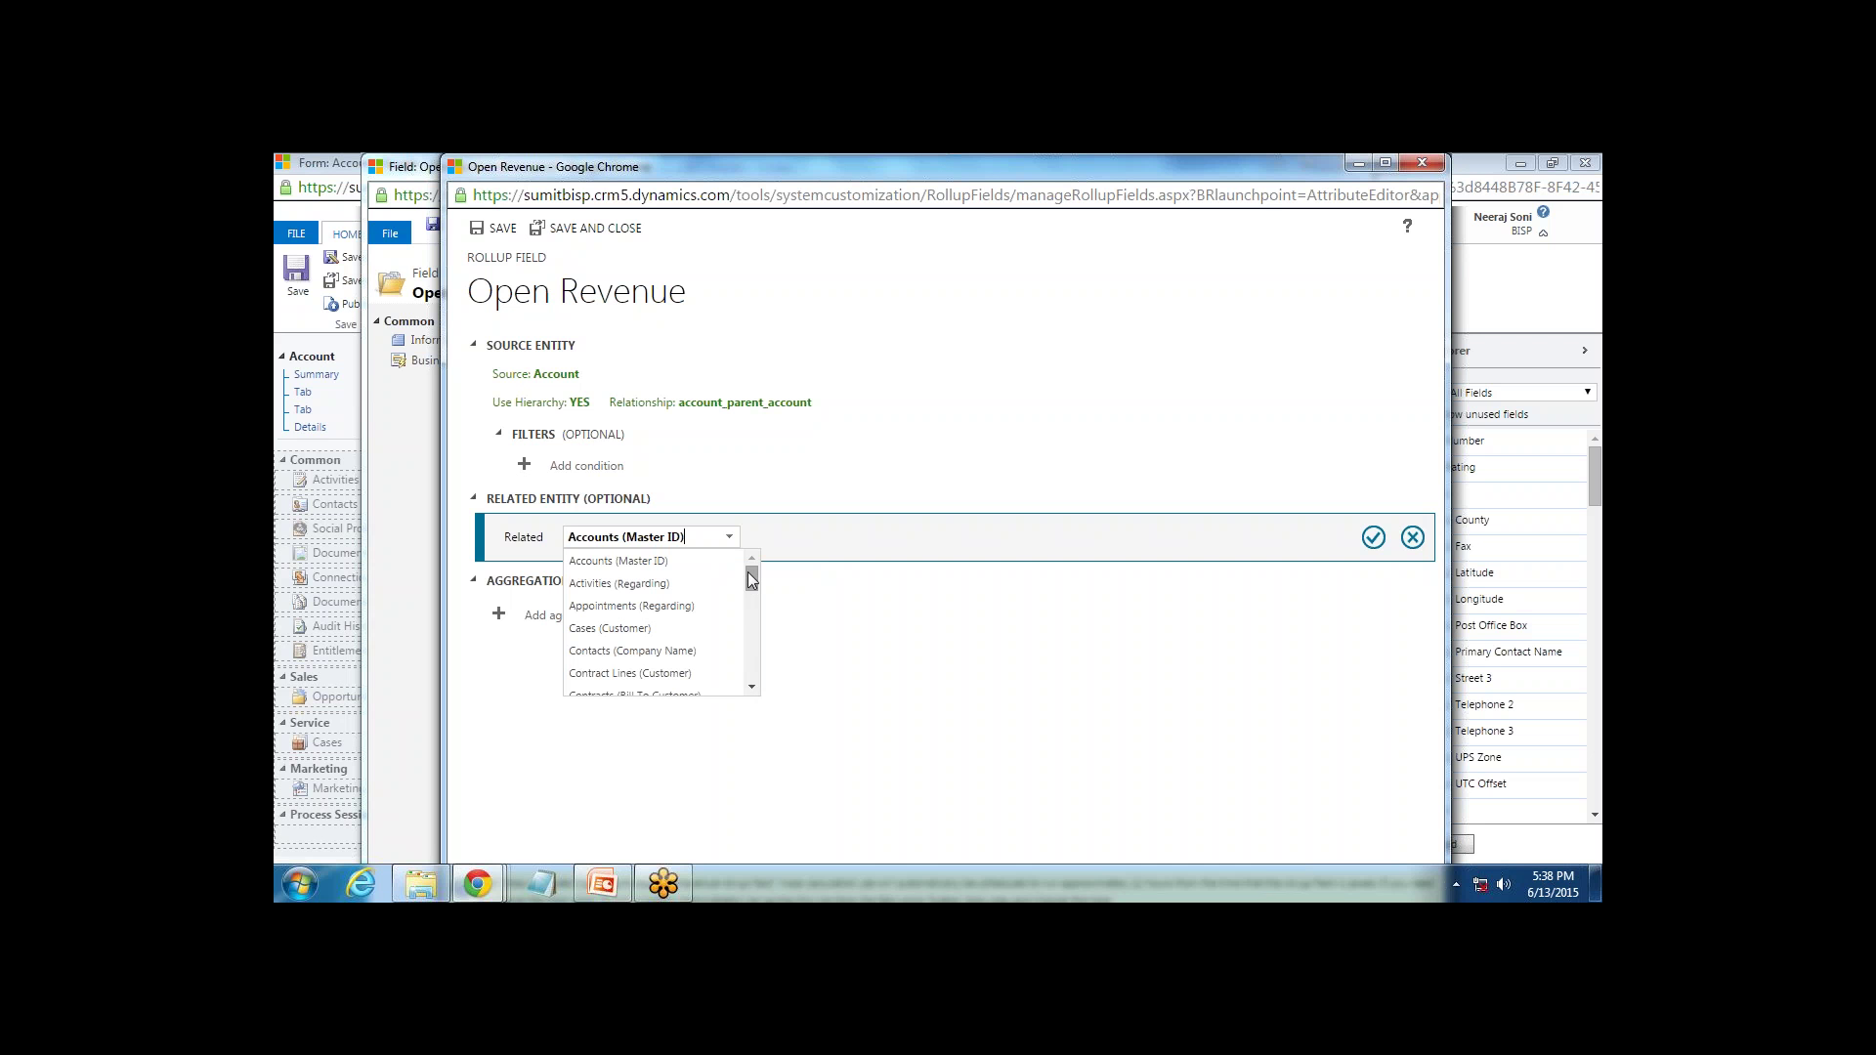
drag(752, 579, 753, 641)
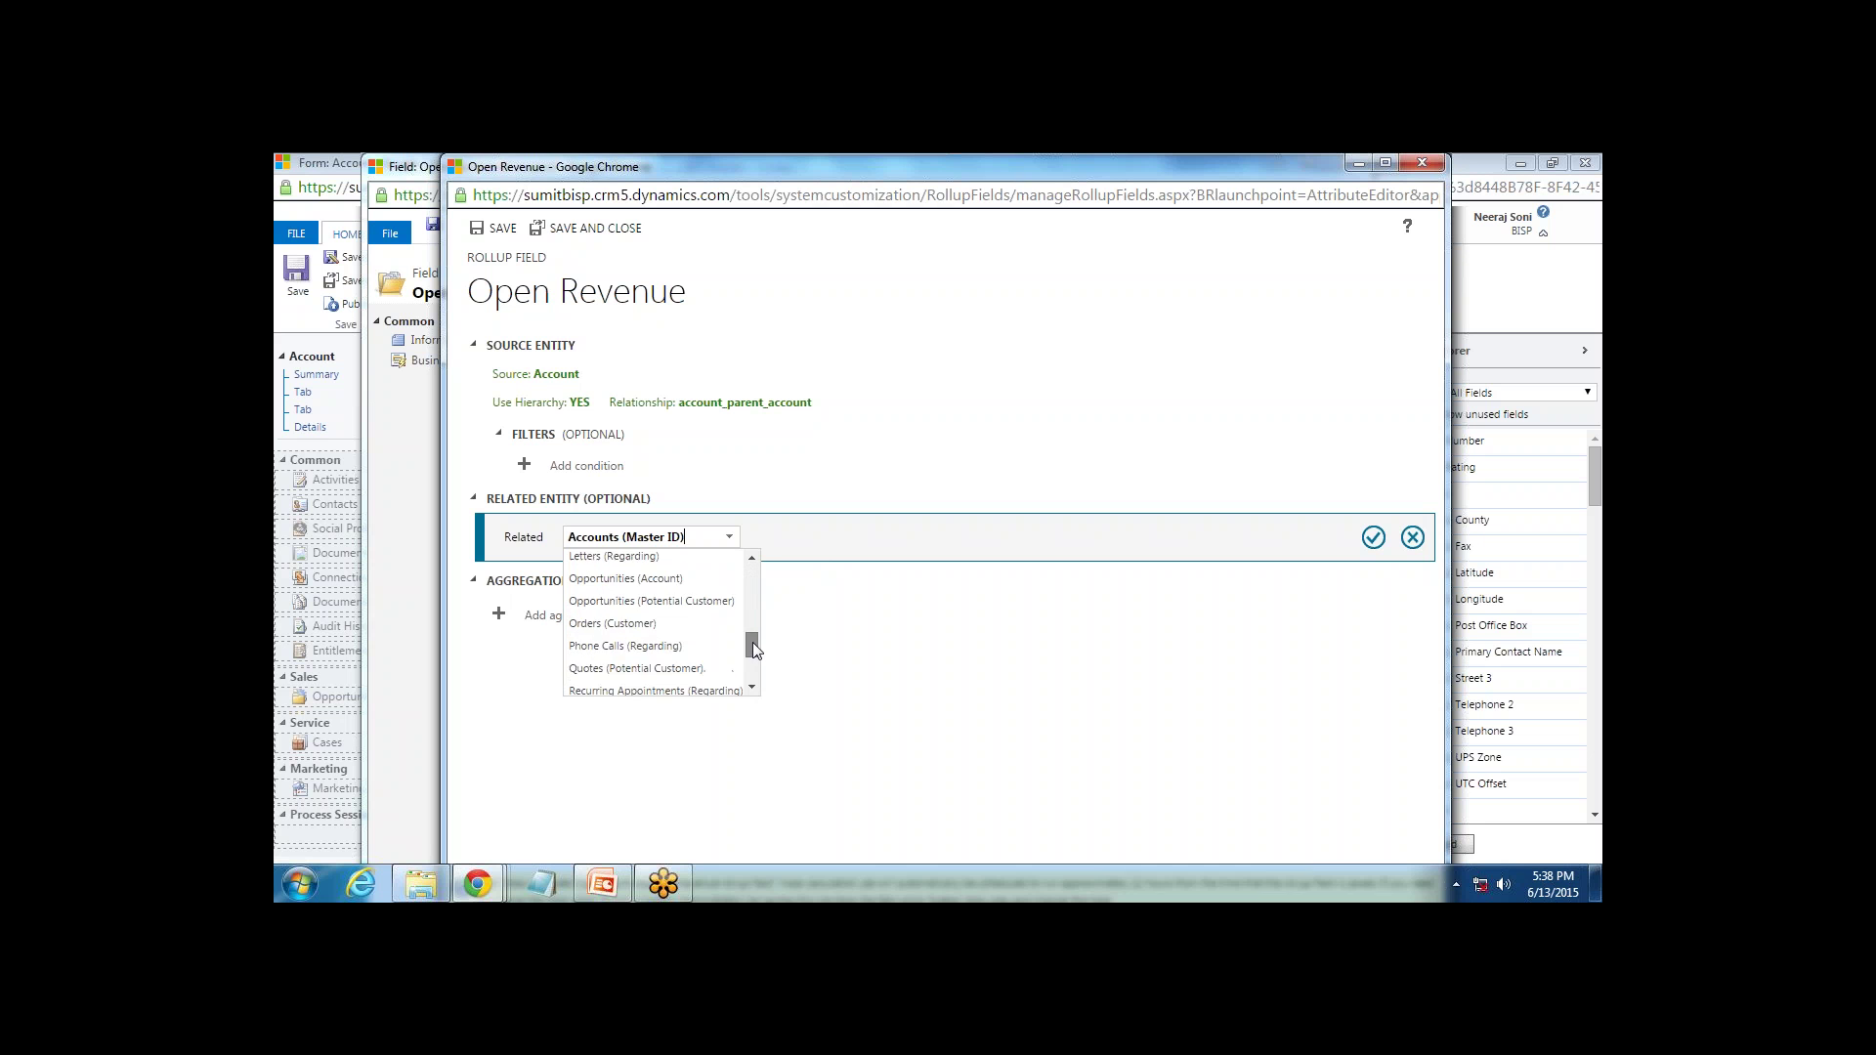
click(656, 590)
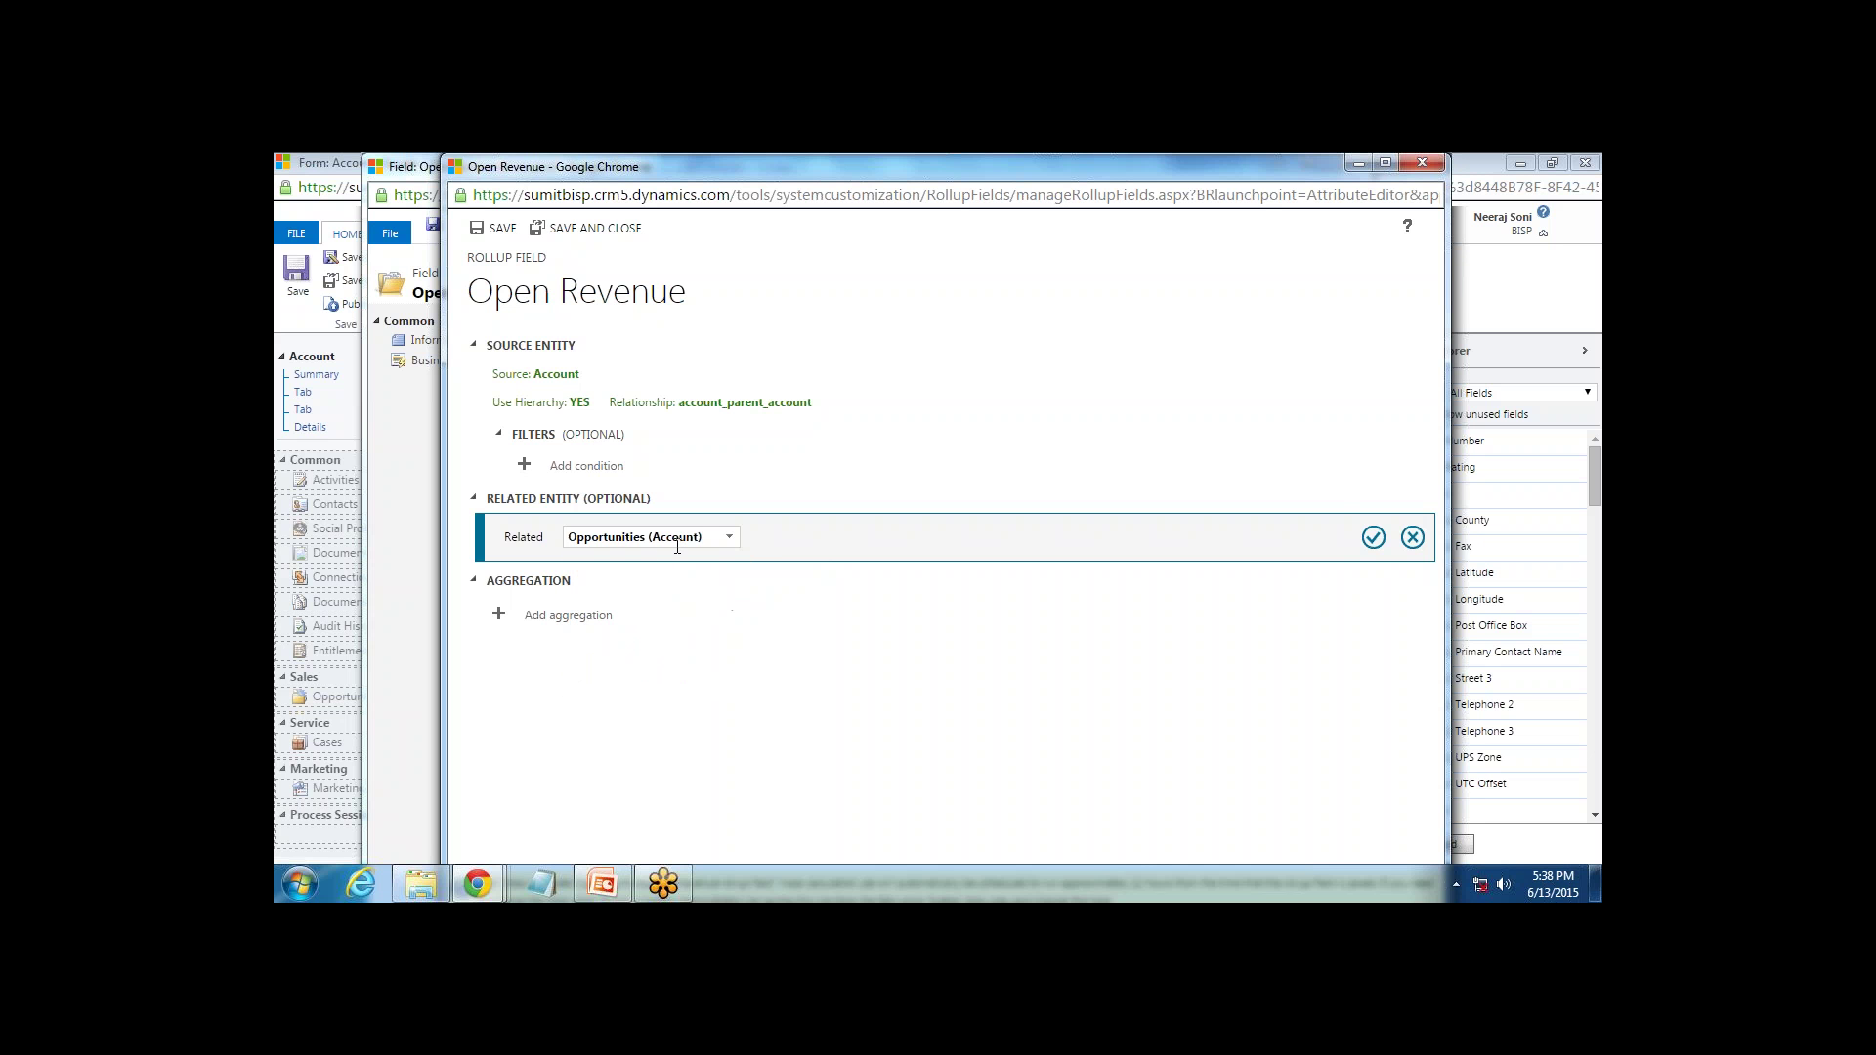
click(1373, 538)
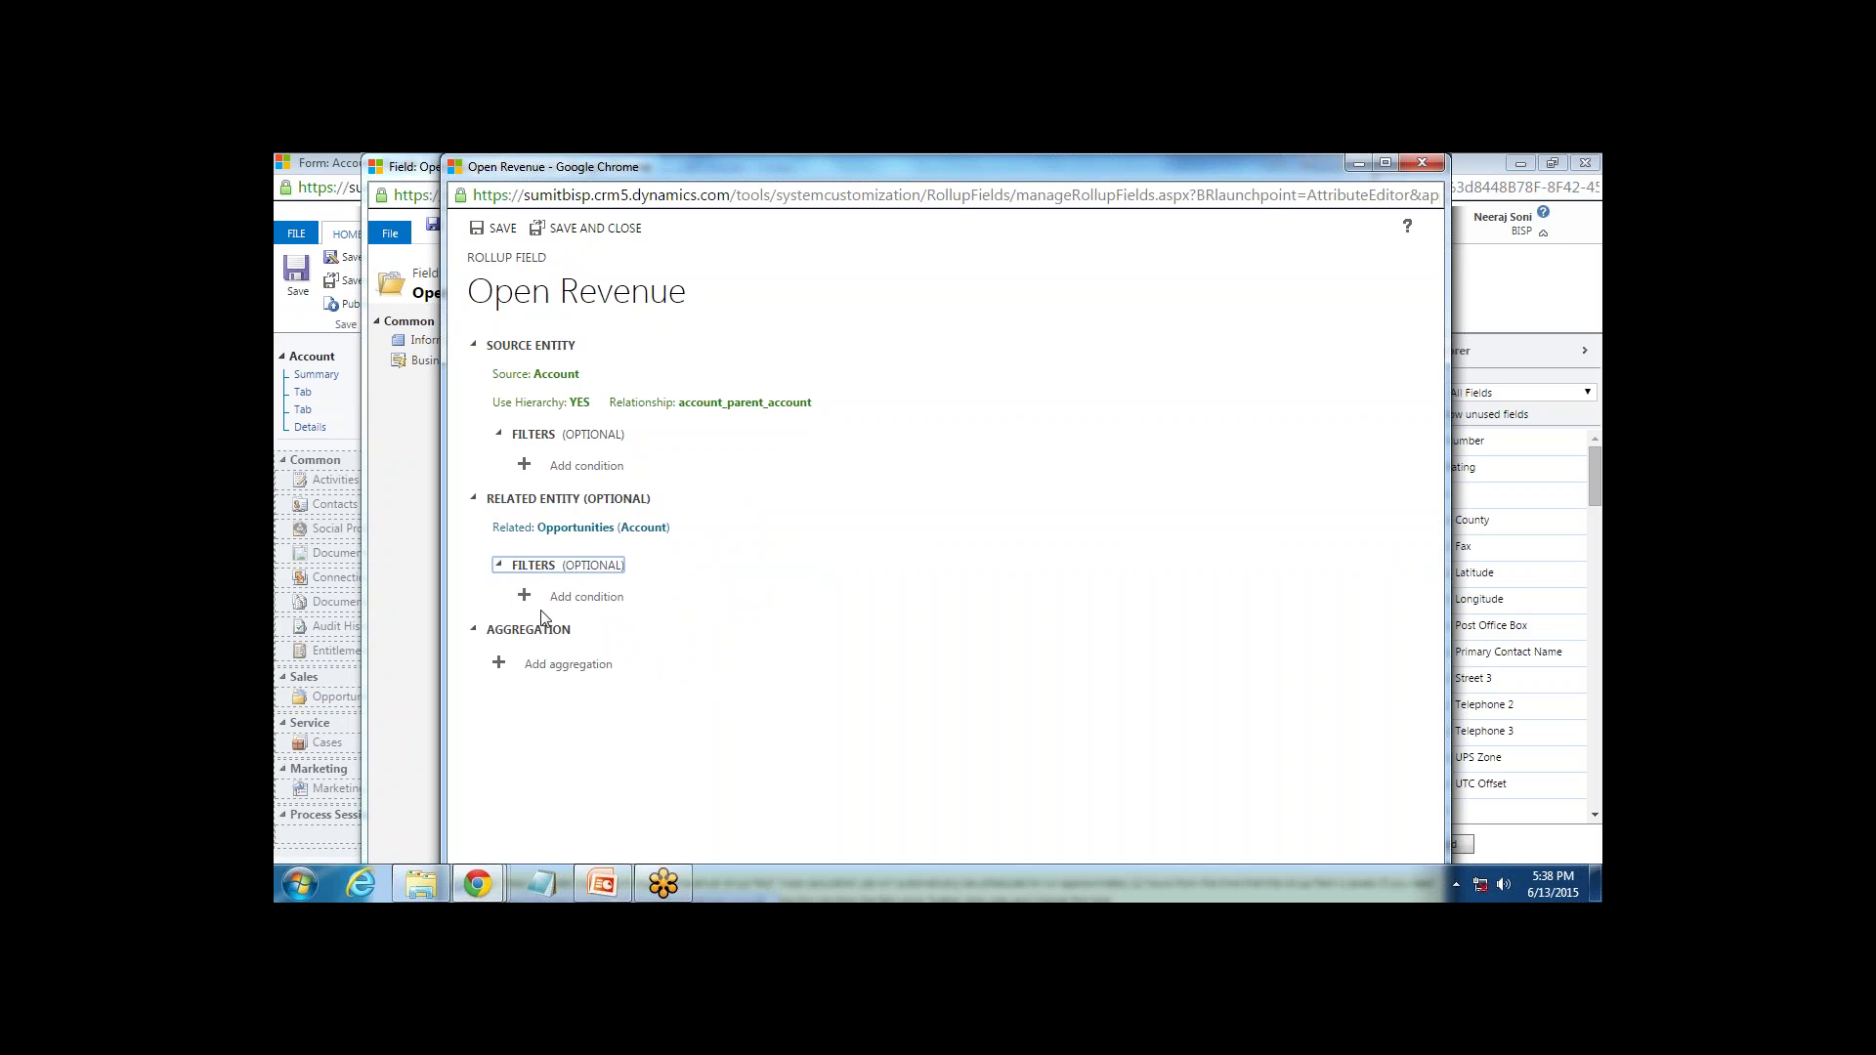
Add a filter condition on the related opportunities so that Status equals the value Open
click(583, 598)
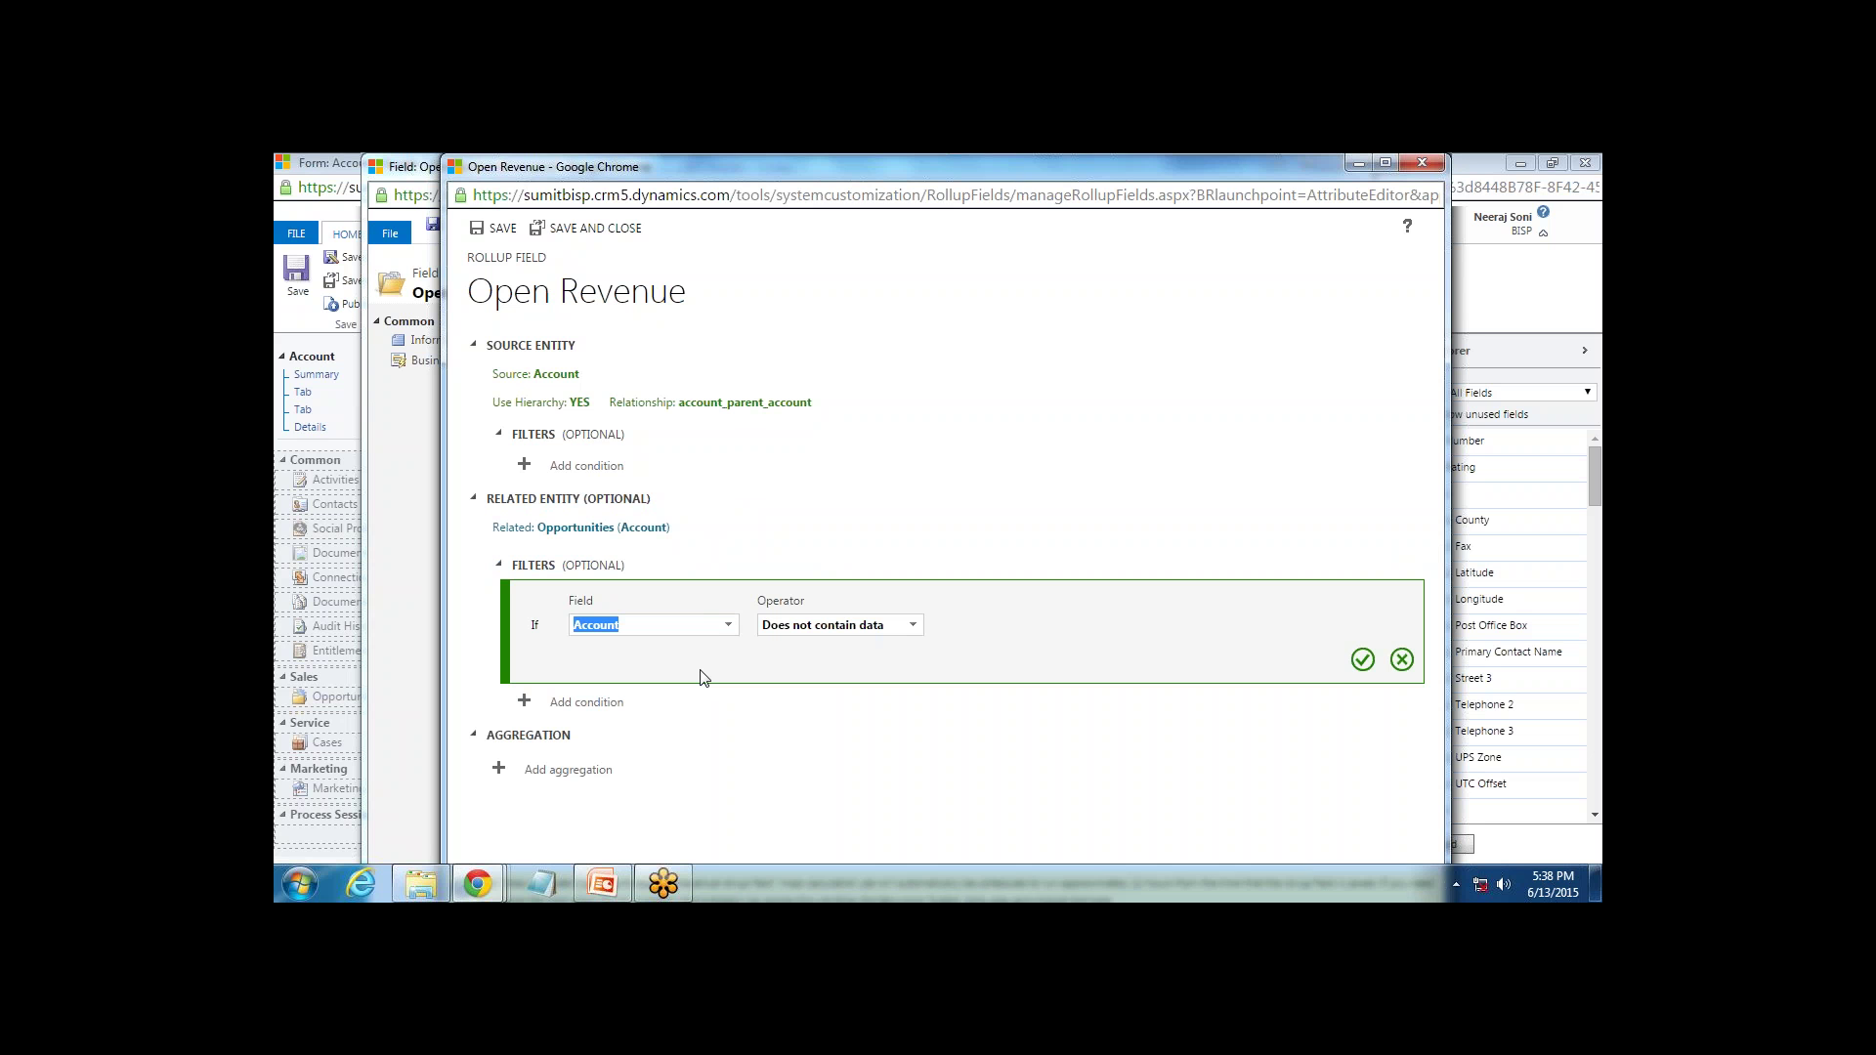
click(728, 625)
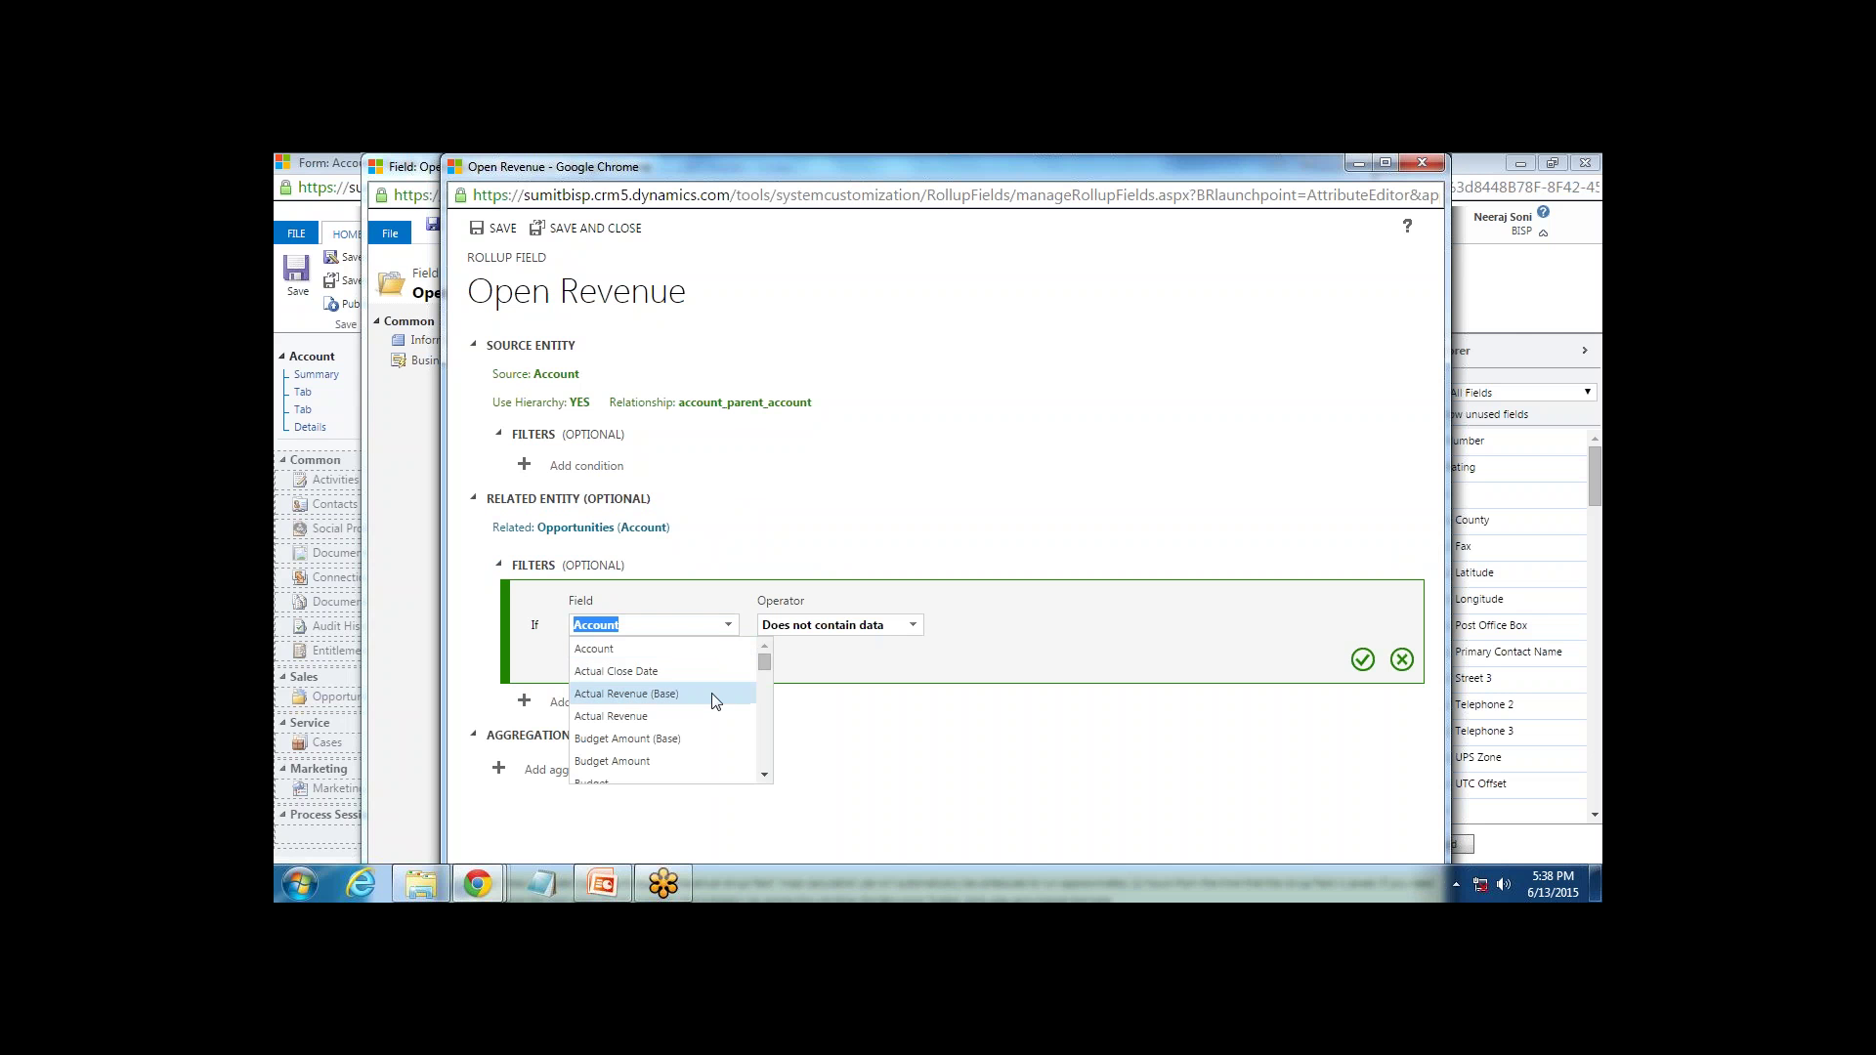
drag(766, 664, 672, 729)
text(sta)
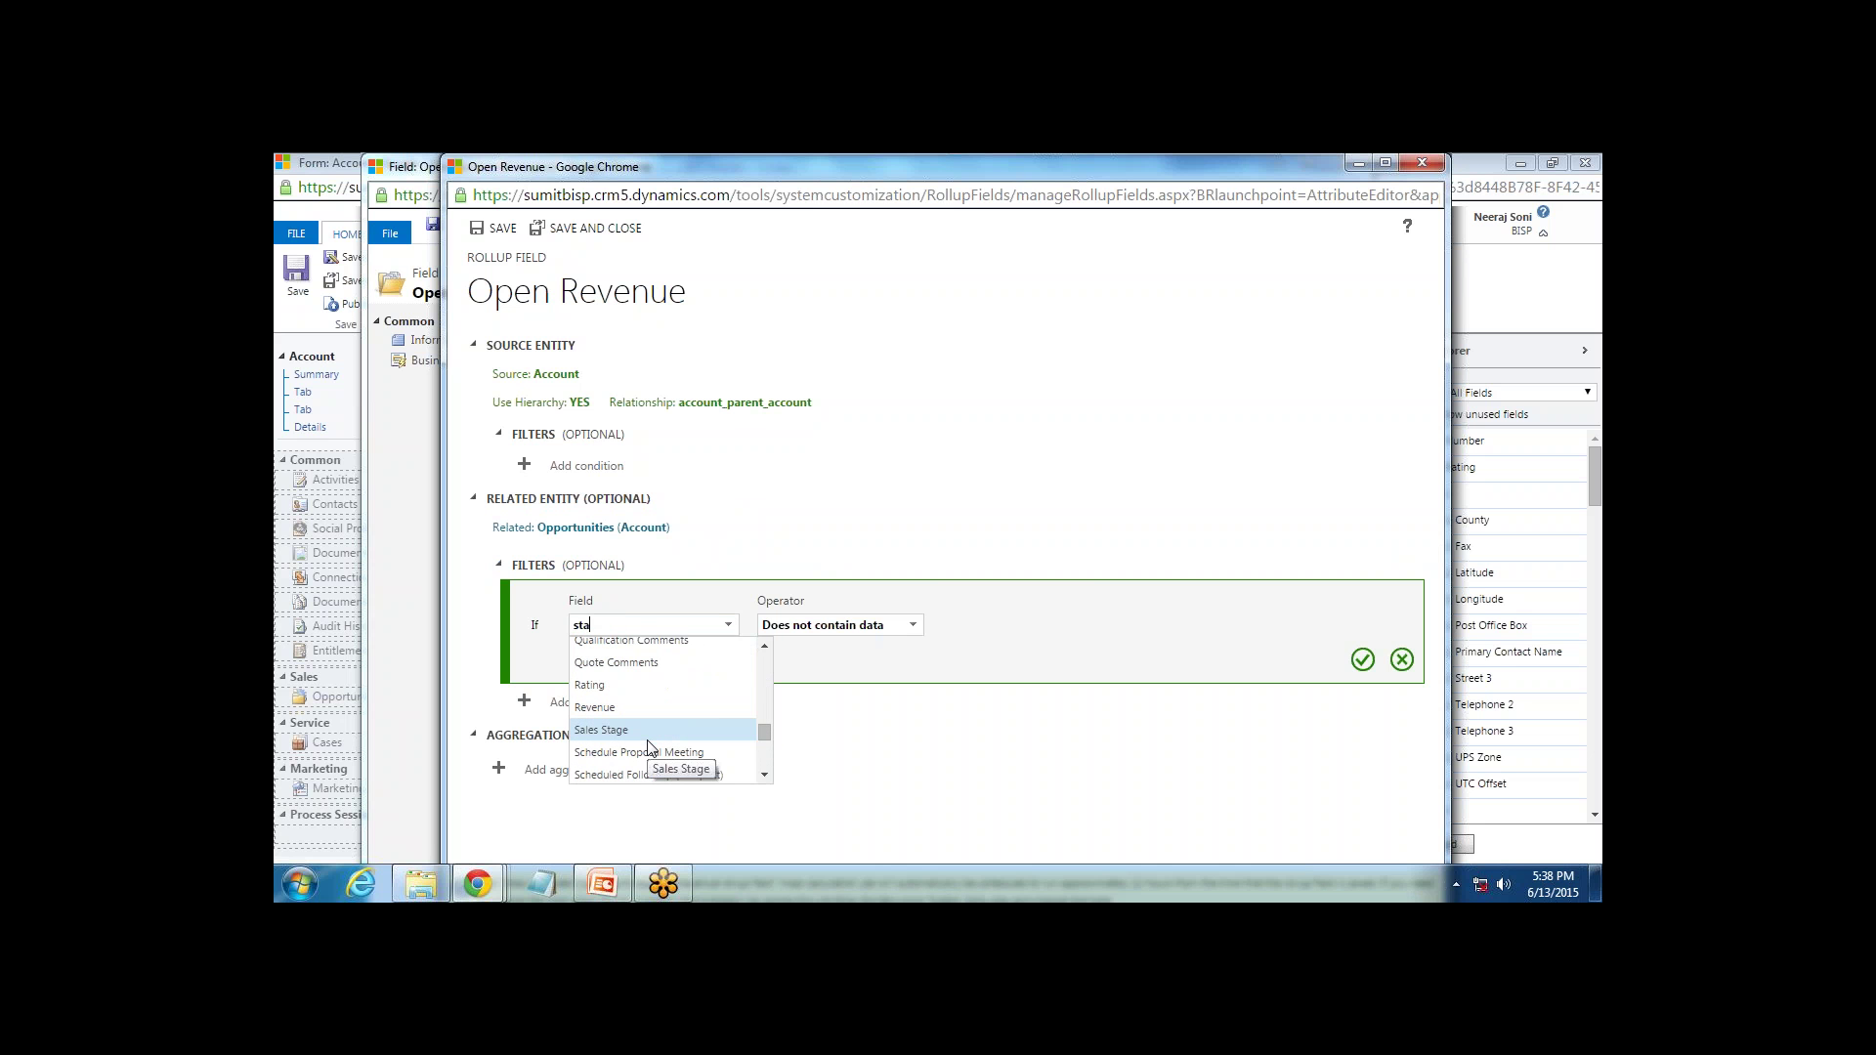
click(640, 694)
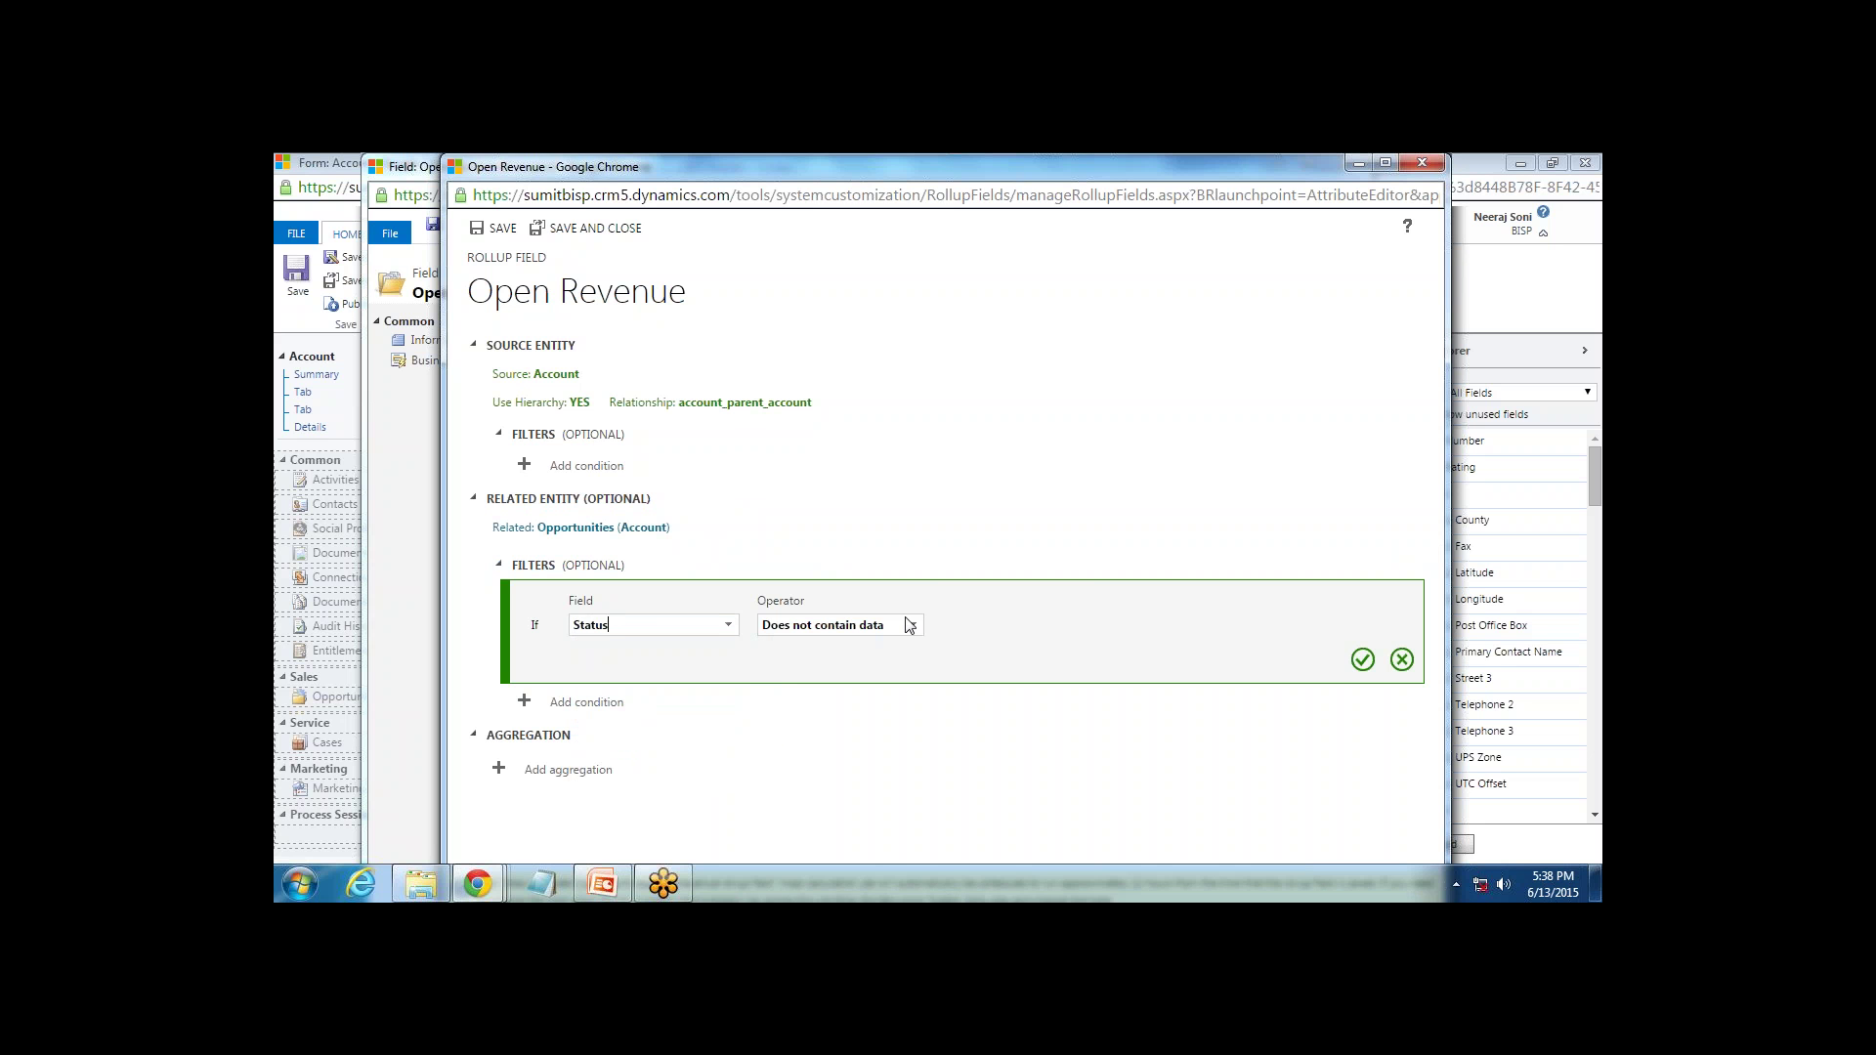
click(912, 627)
click(828, 652)
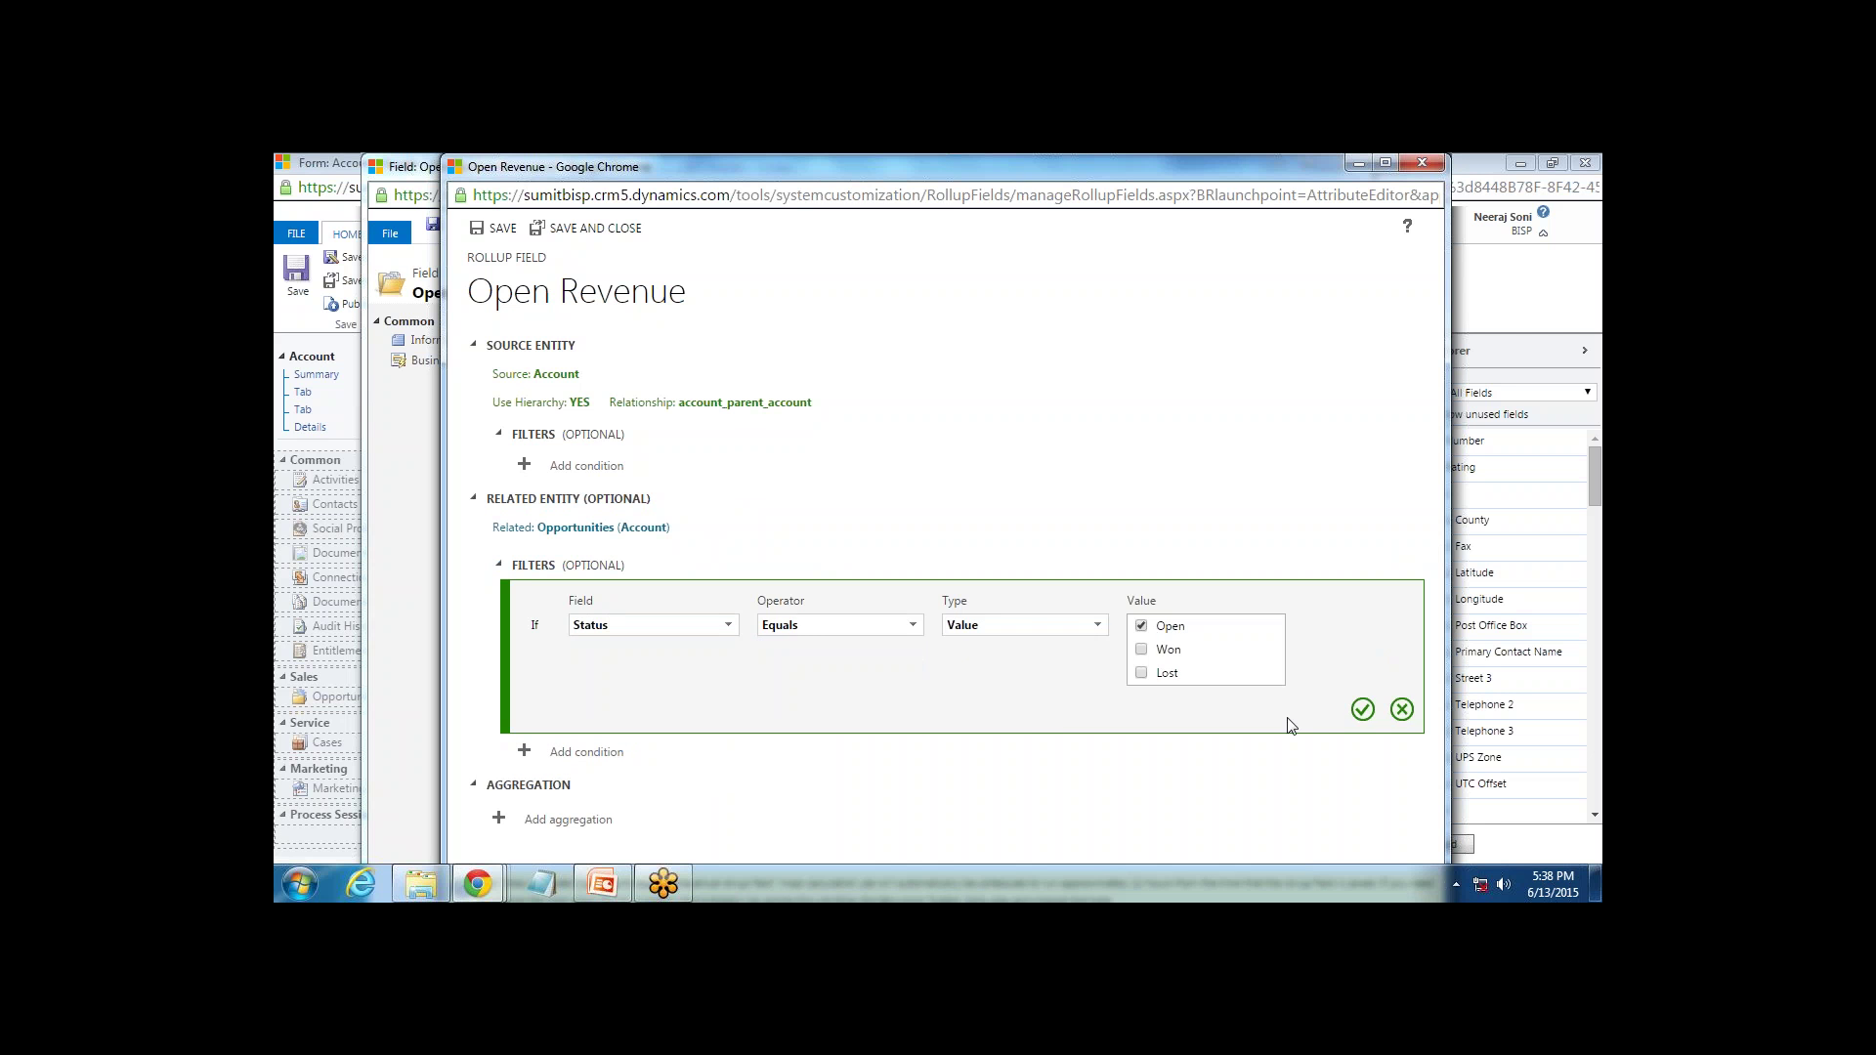
click(1363, 710)
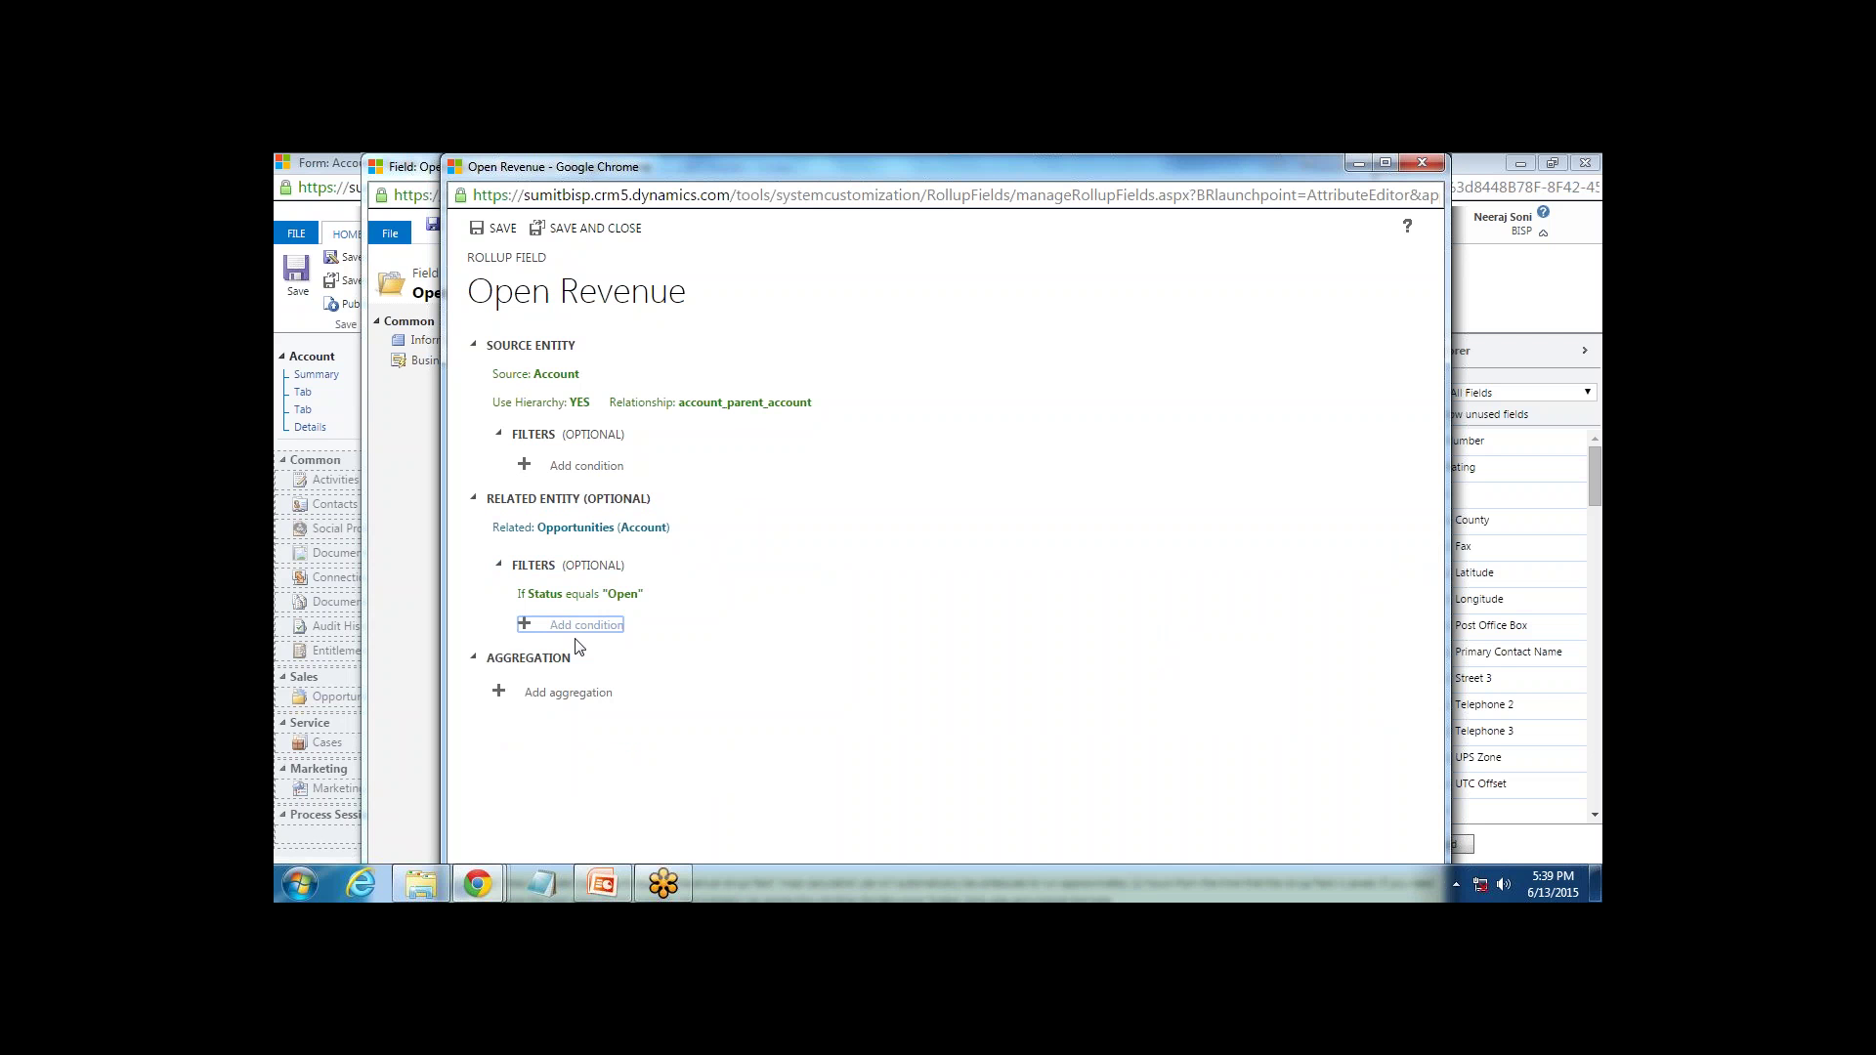
Add a SUM aggregation of the opportunity's Est. Revenue, and save and close both the rollup definition and the Open Revenue field
click(575, 694)
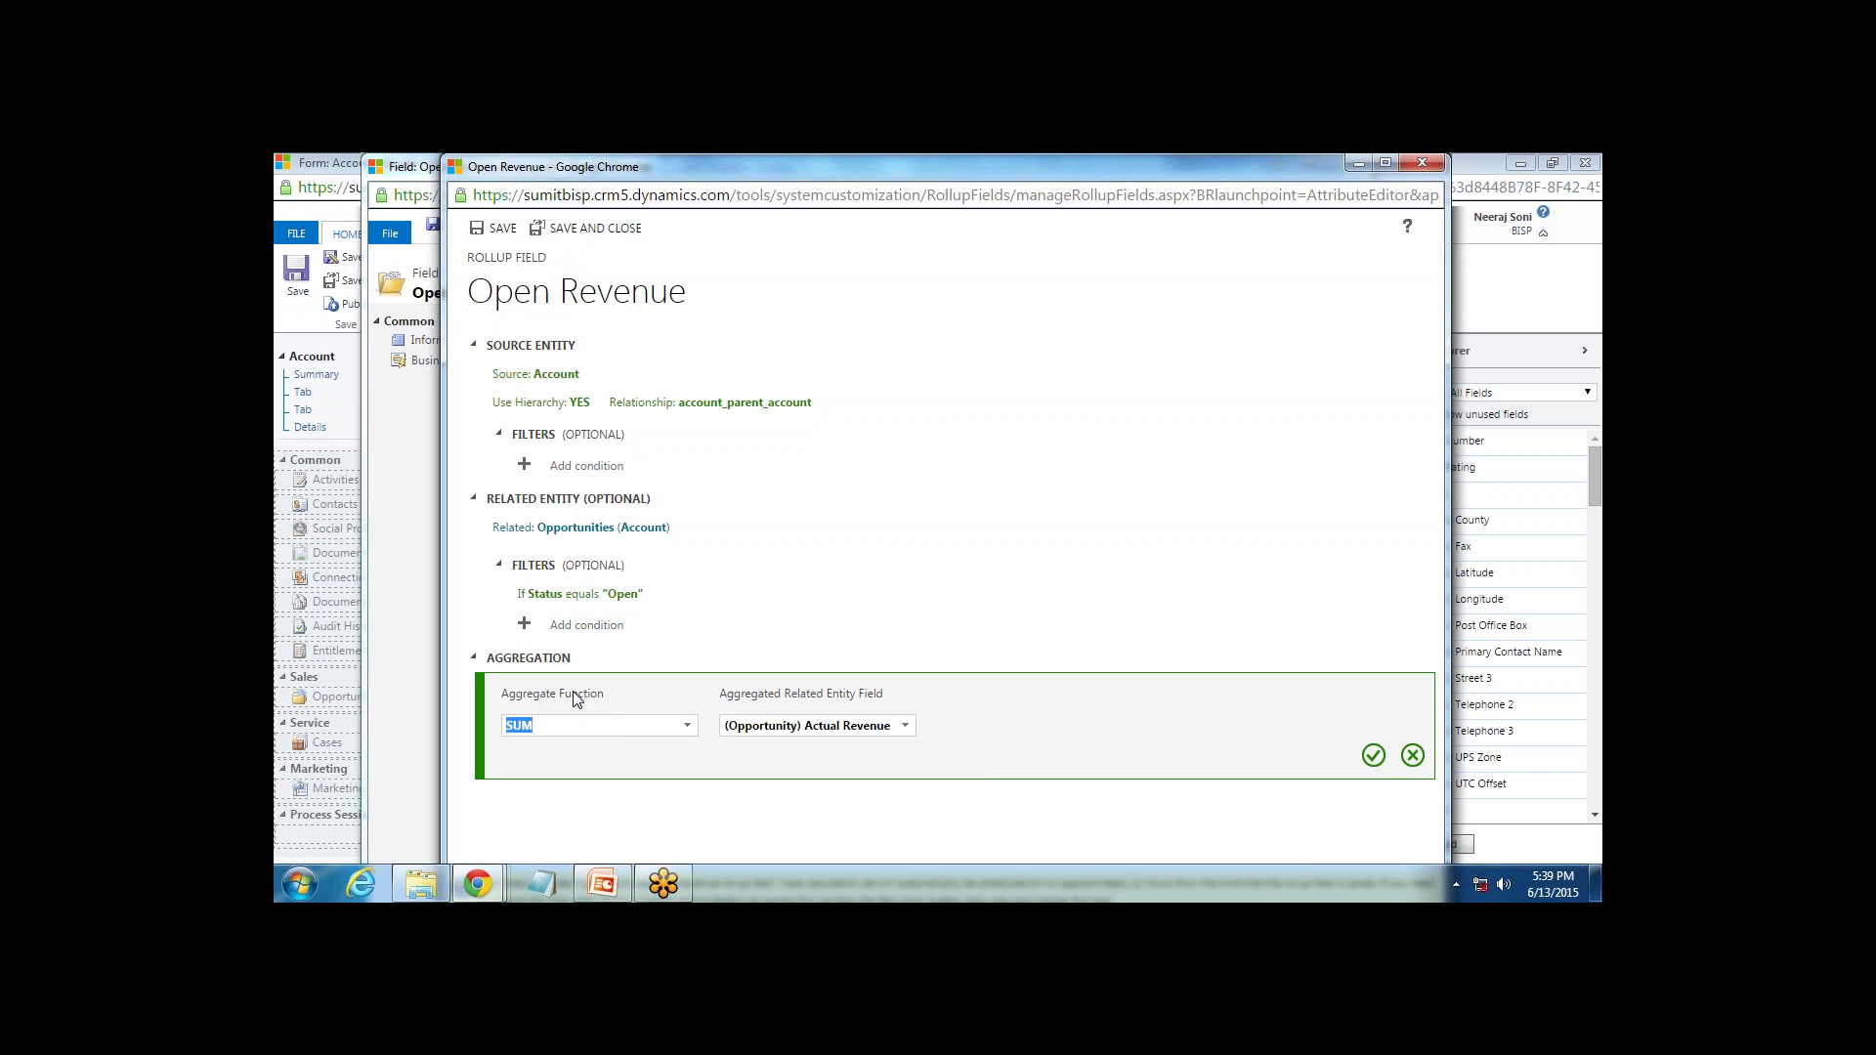
click(906, 732)
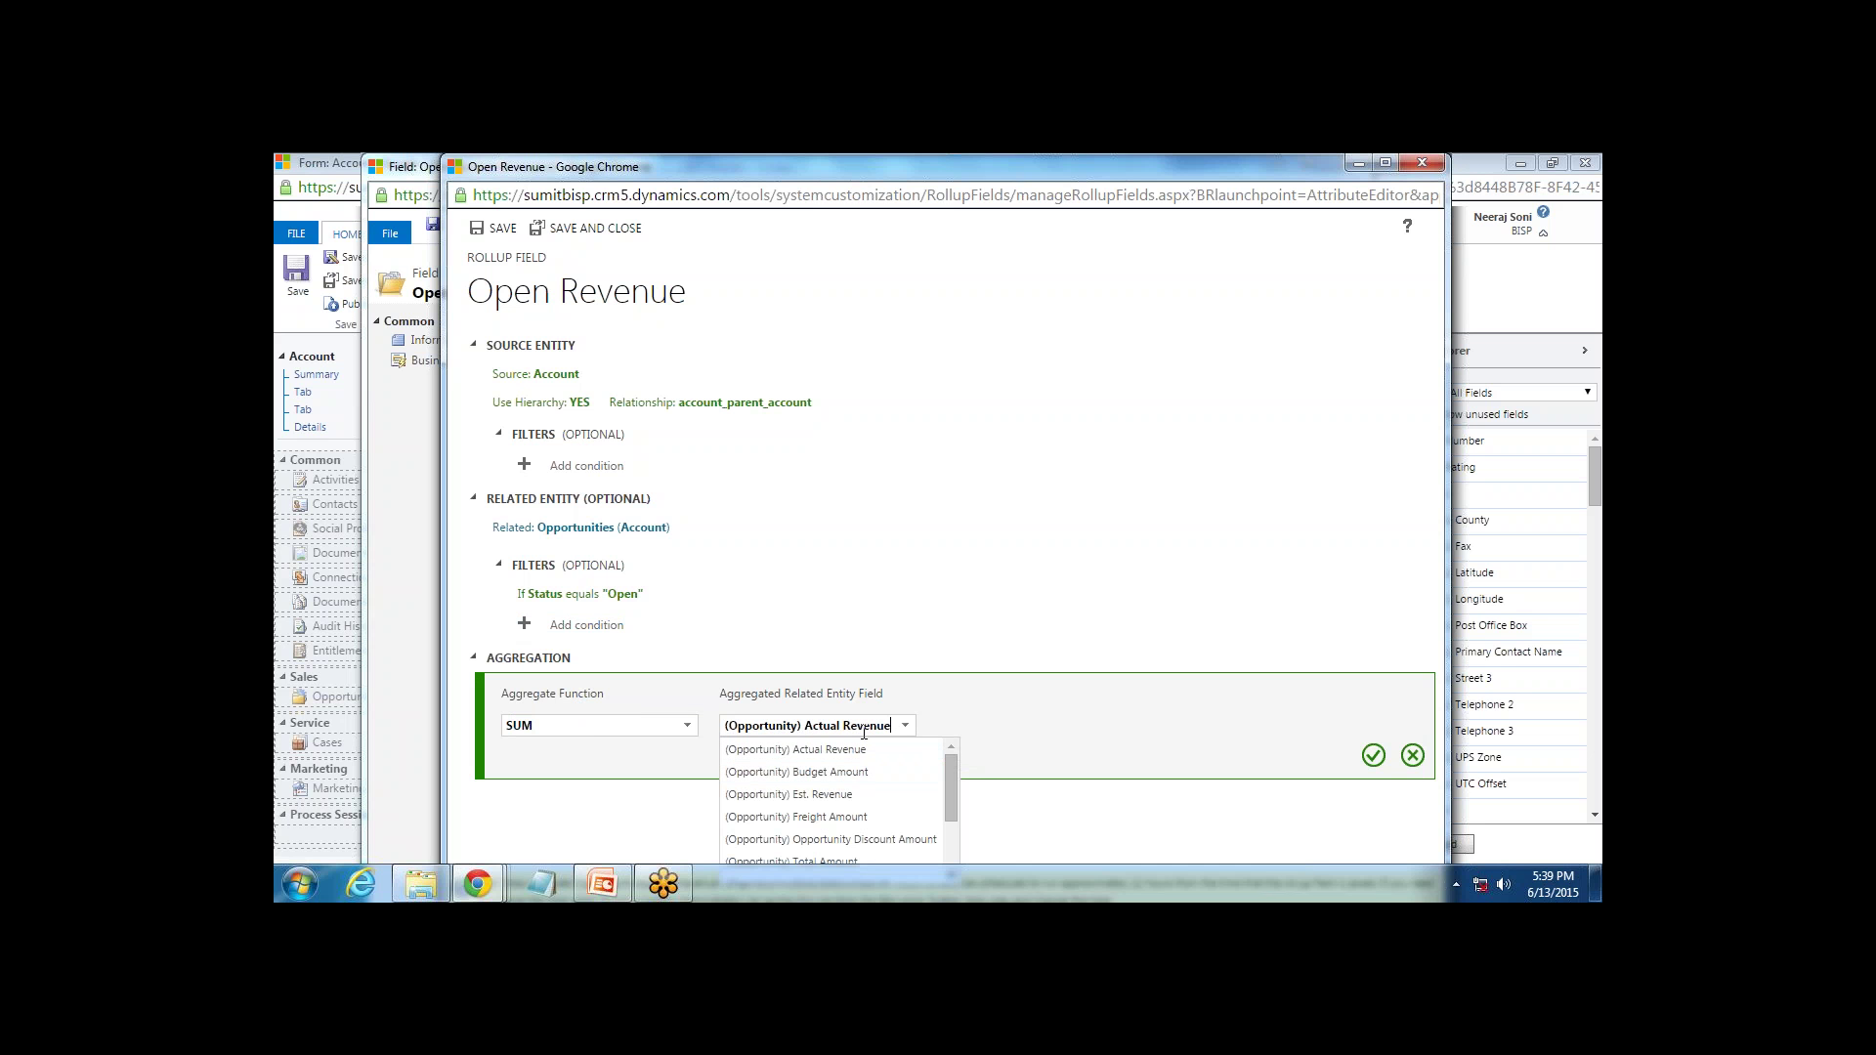
key(Escape)
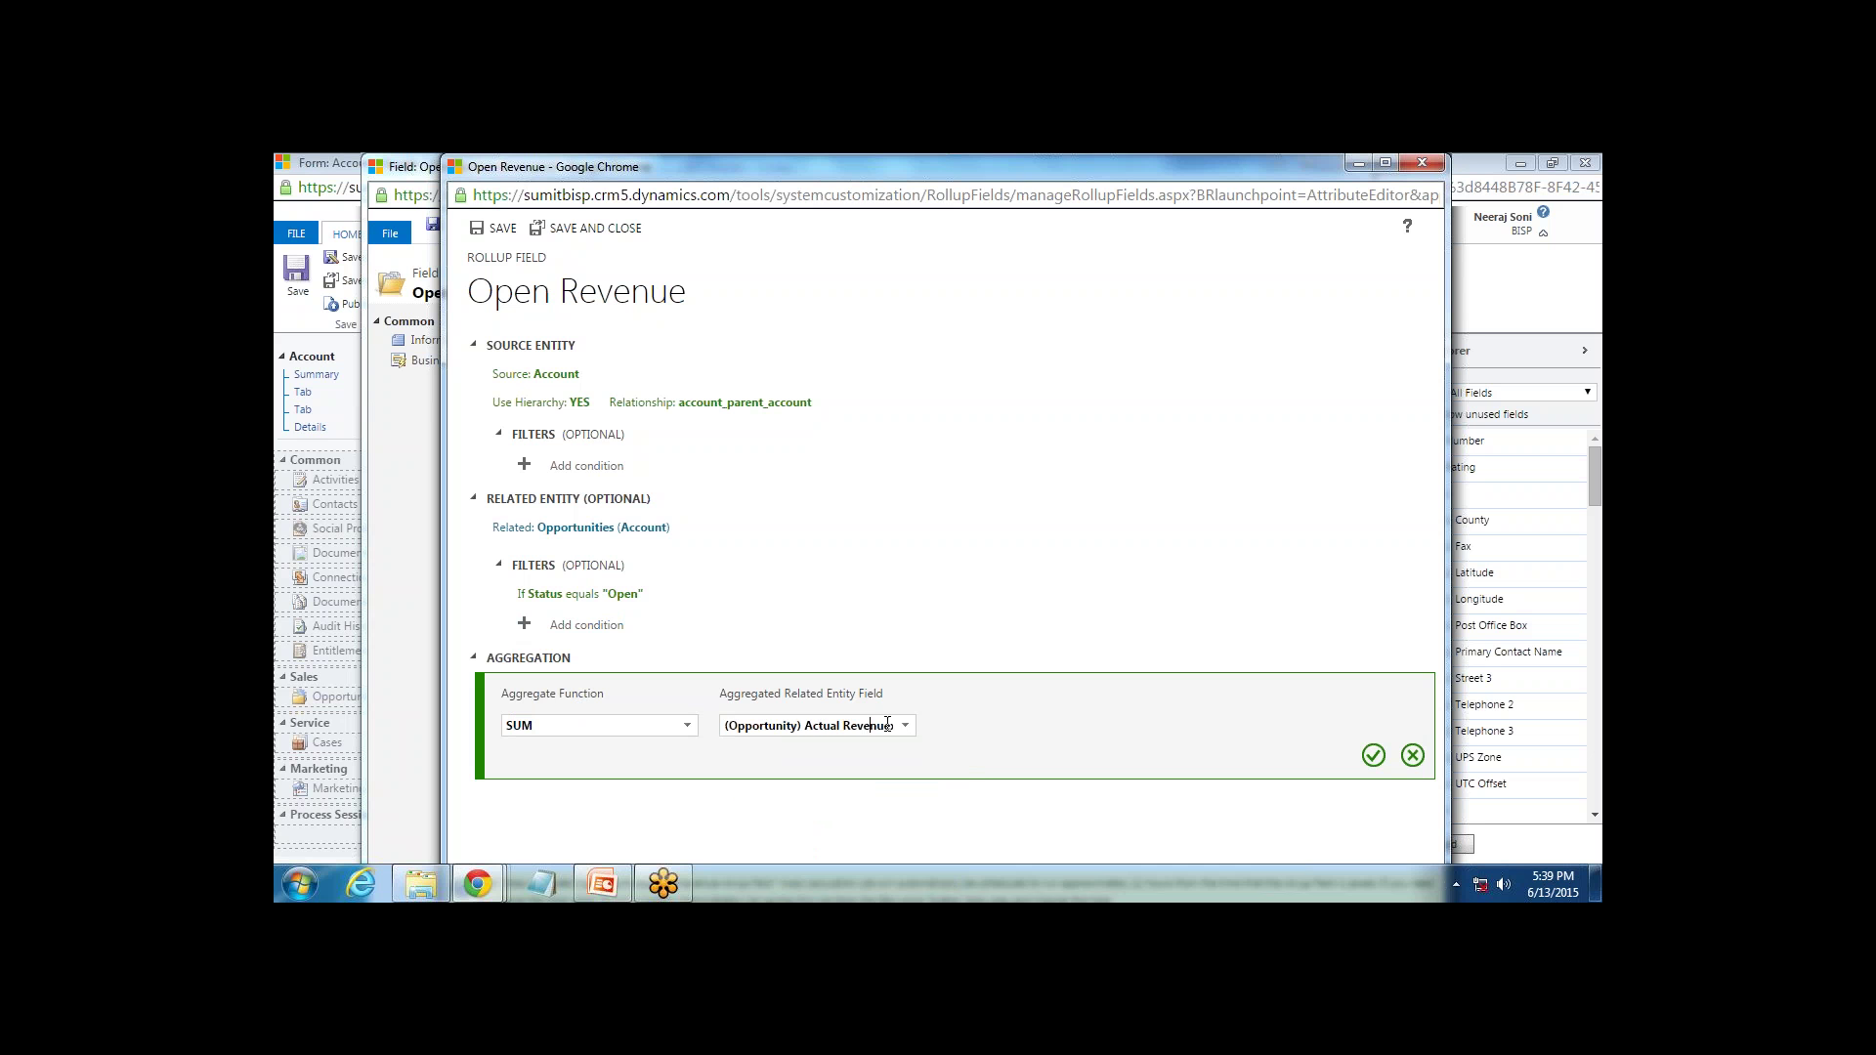
drag(887, 724, 726, 724)
text(exext)
click(820, 748)
click(1373, 756)
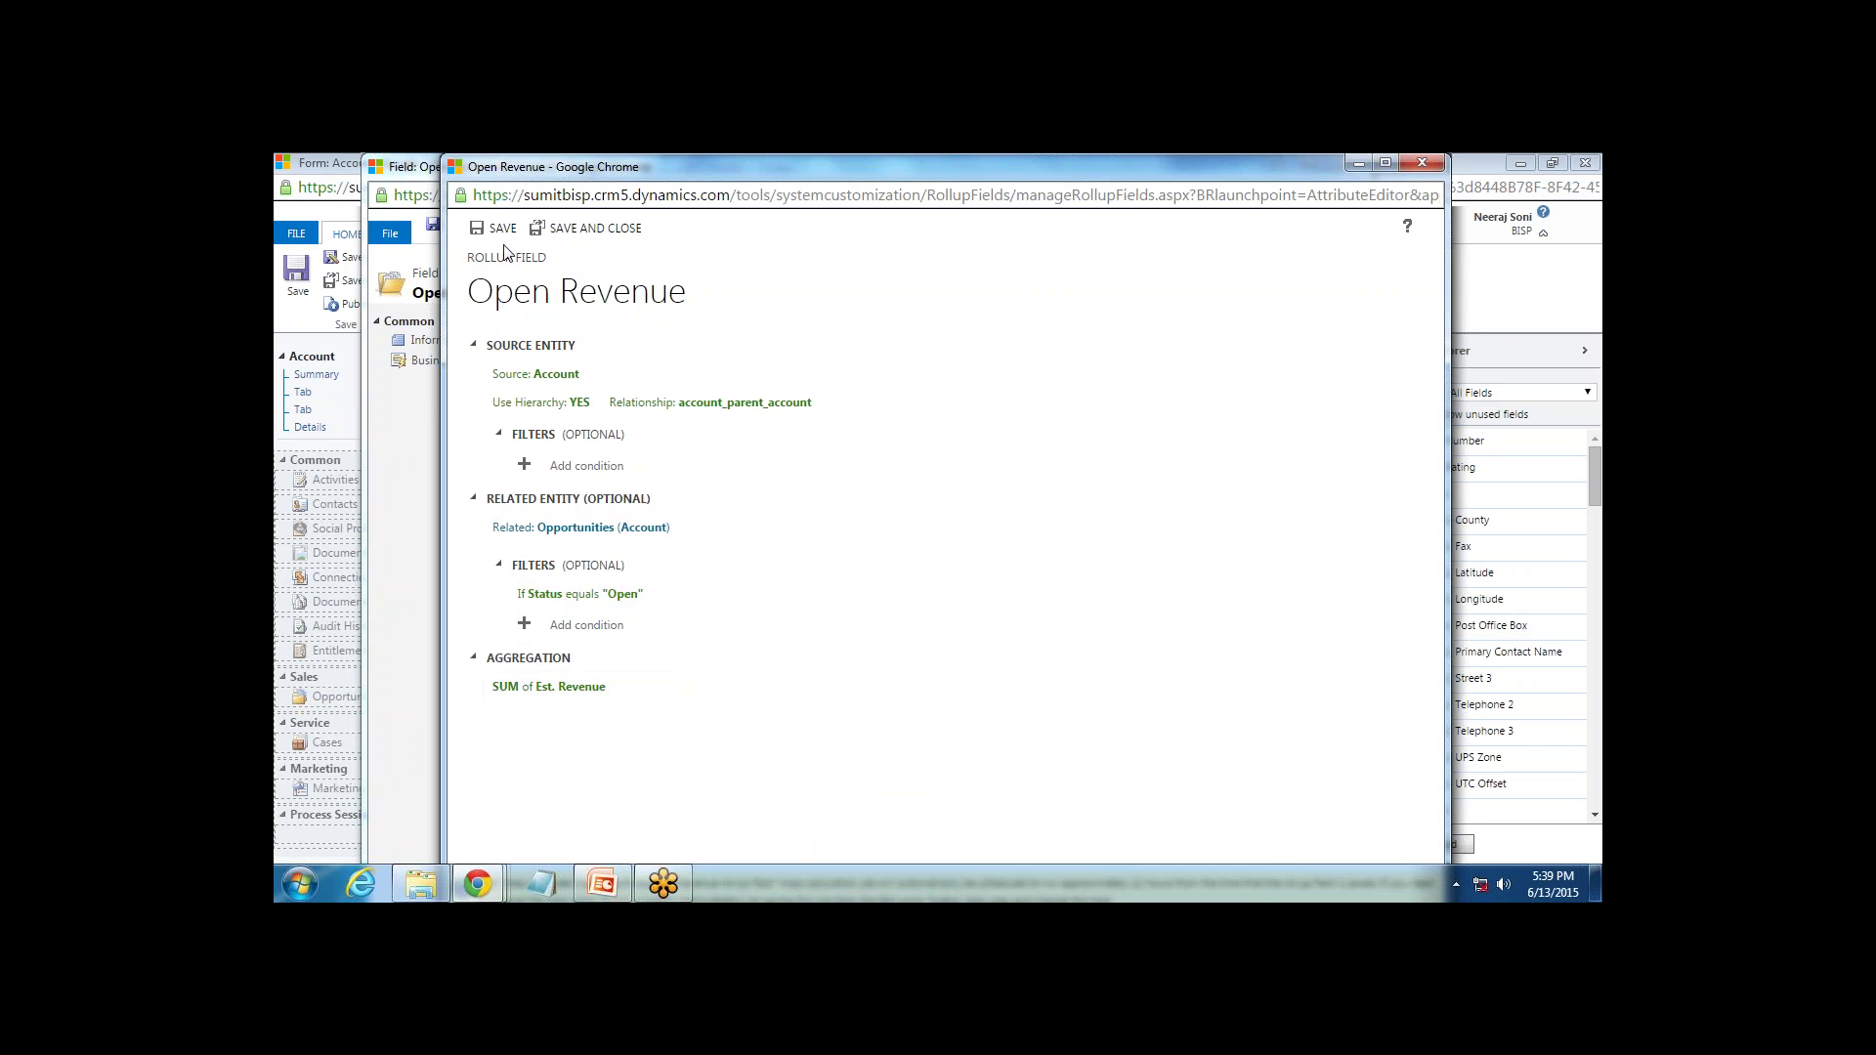
click(583, 235)
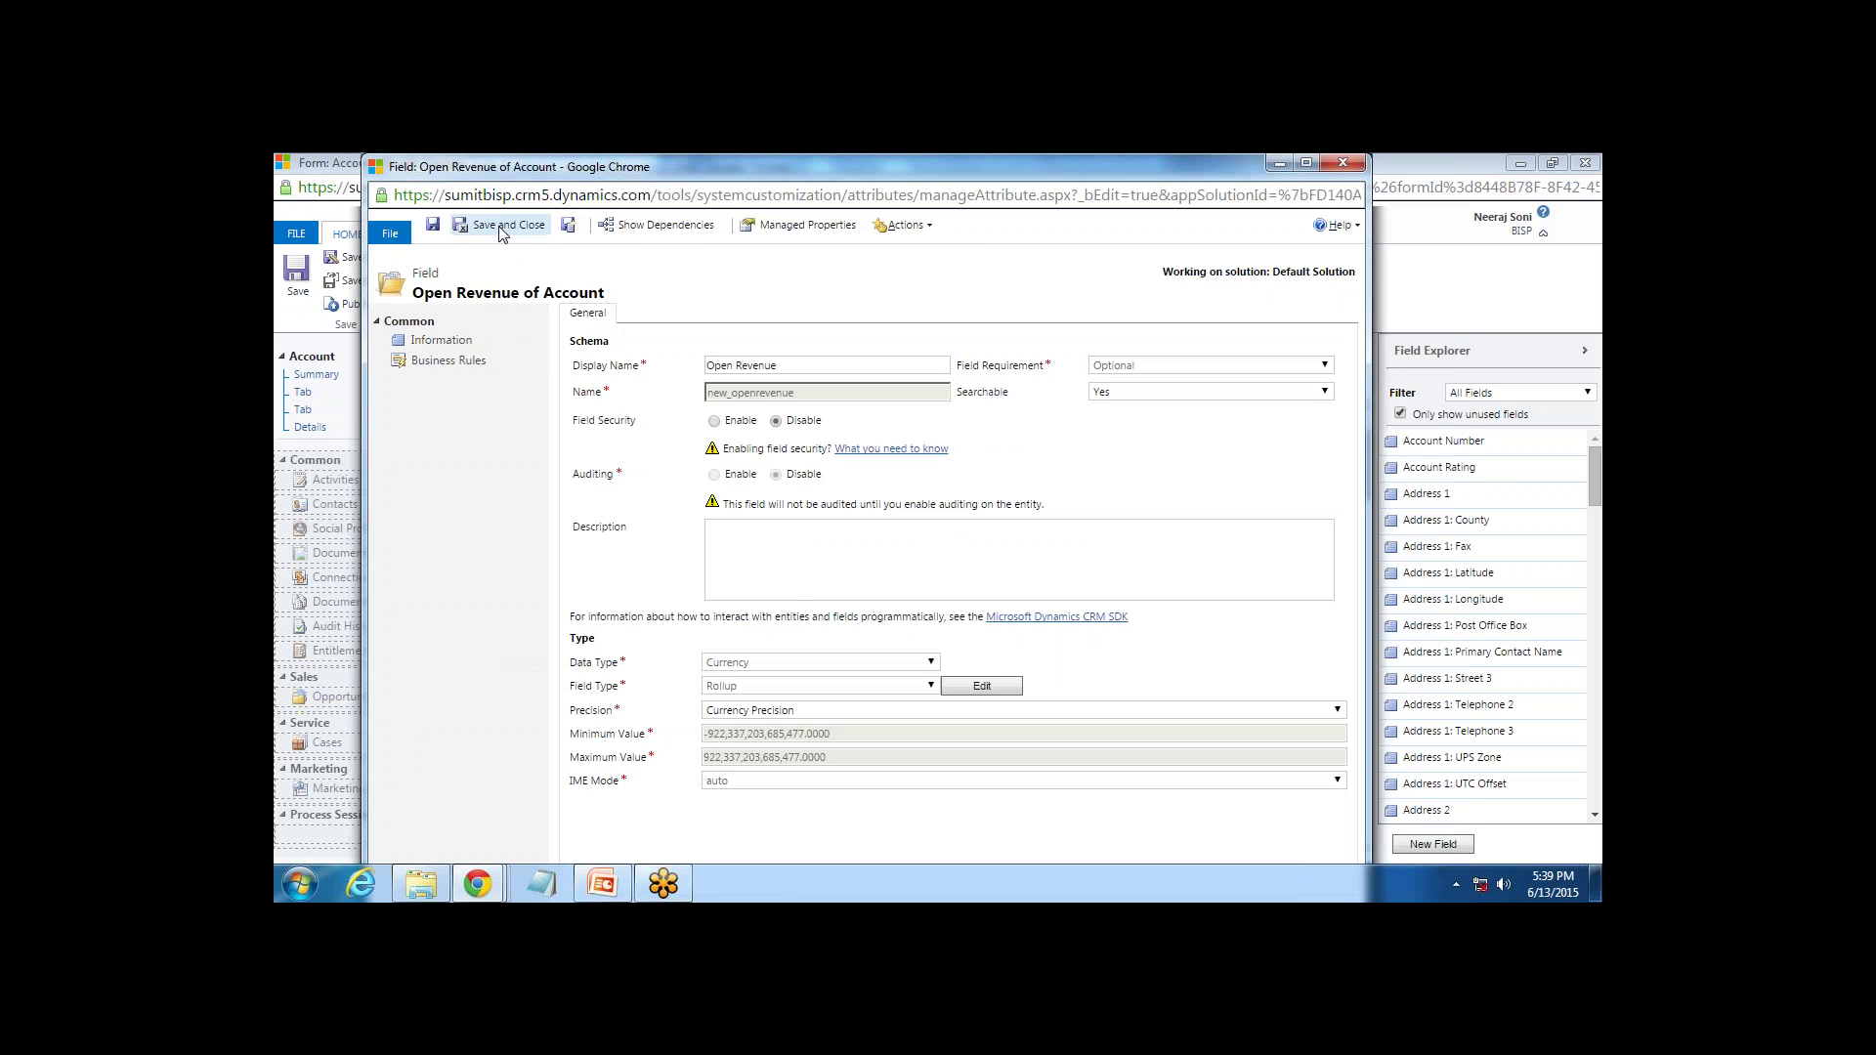
click(499, 234)
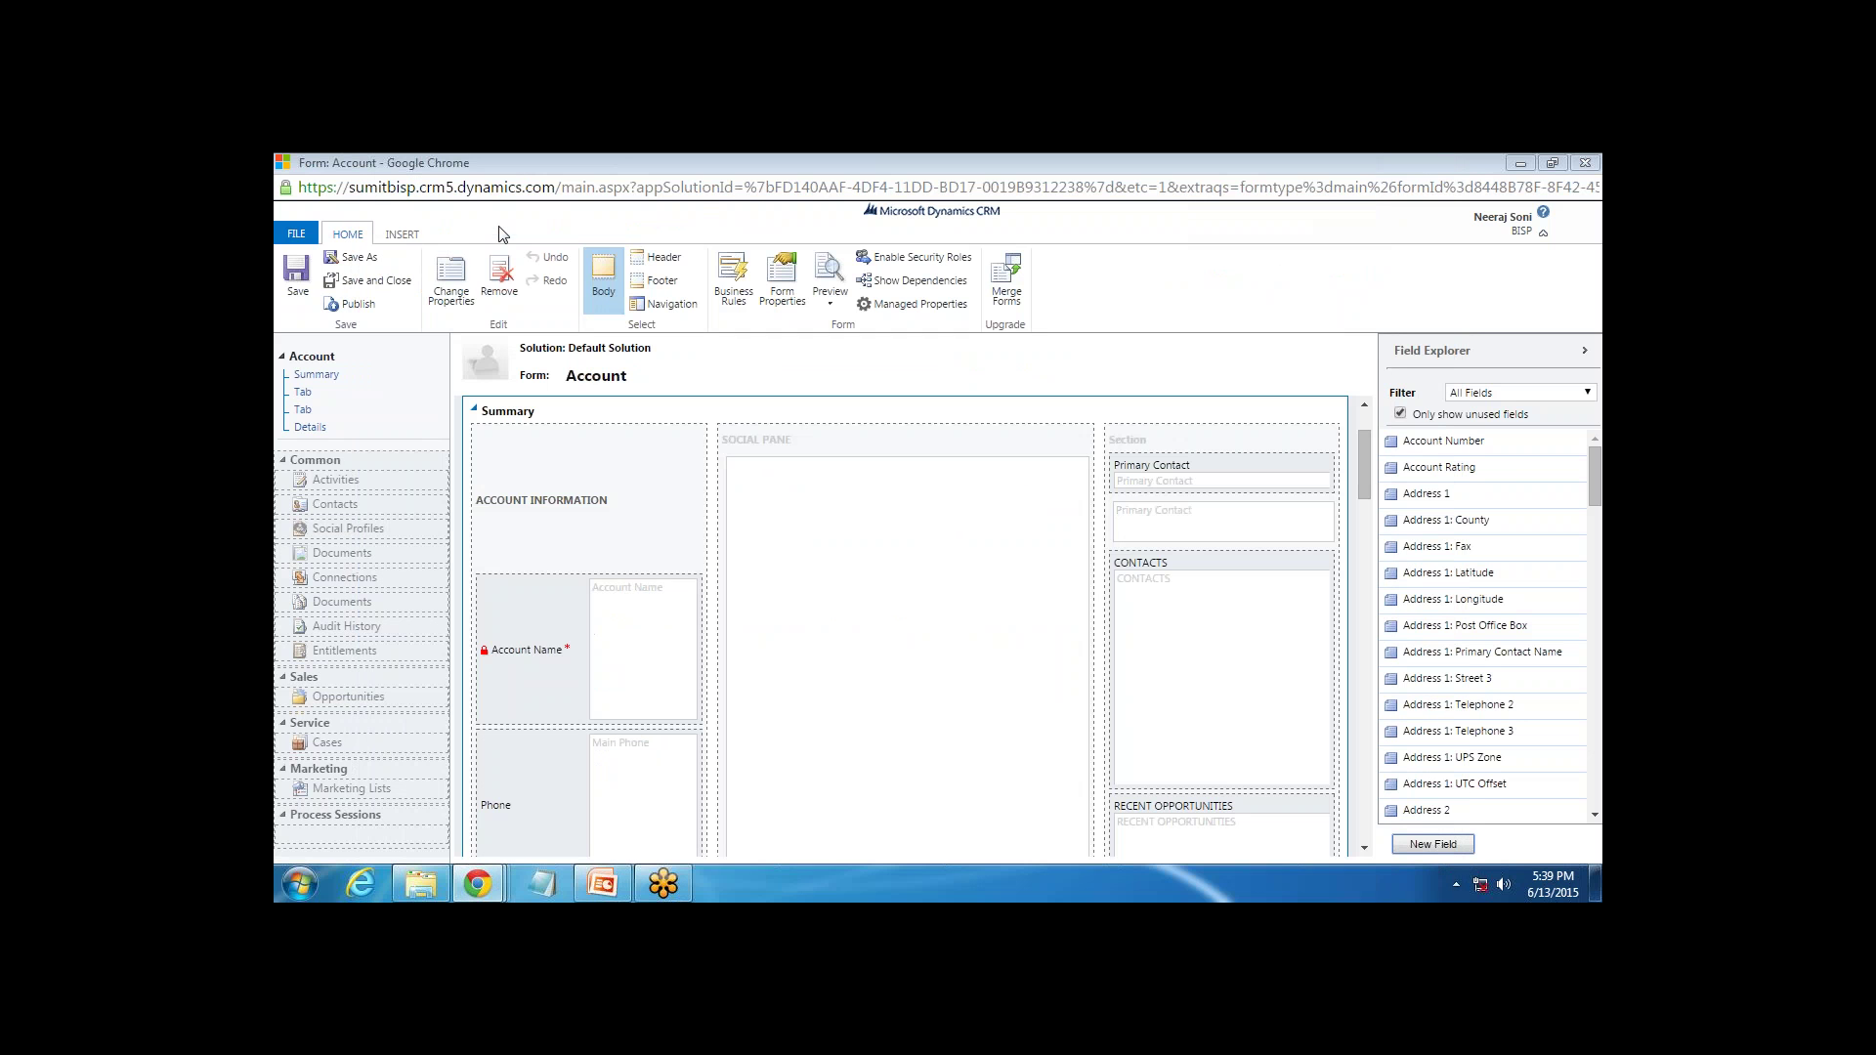
Save and reopen the Account main form, and place the custom Open Revenue field below Ticker Symbol in the Summary section
click(362, 280)
click(651, 404)
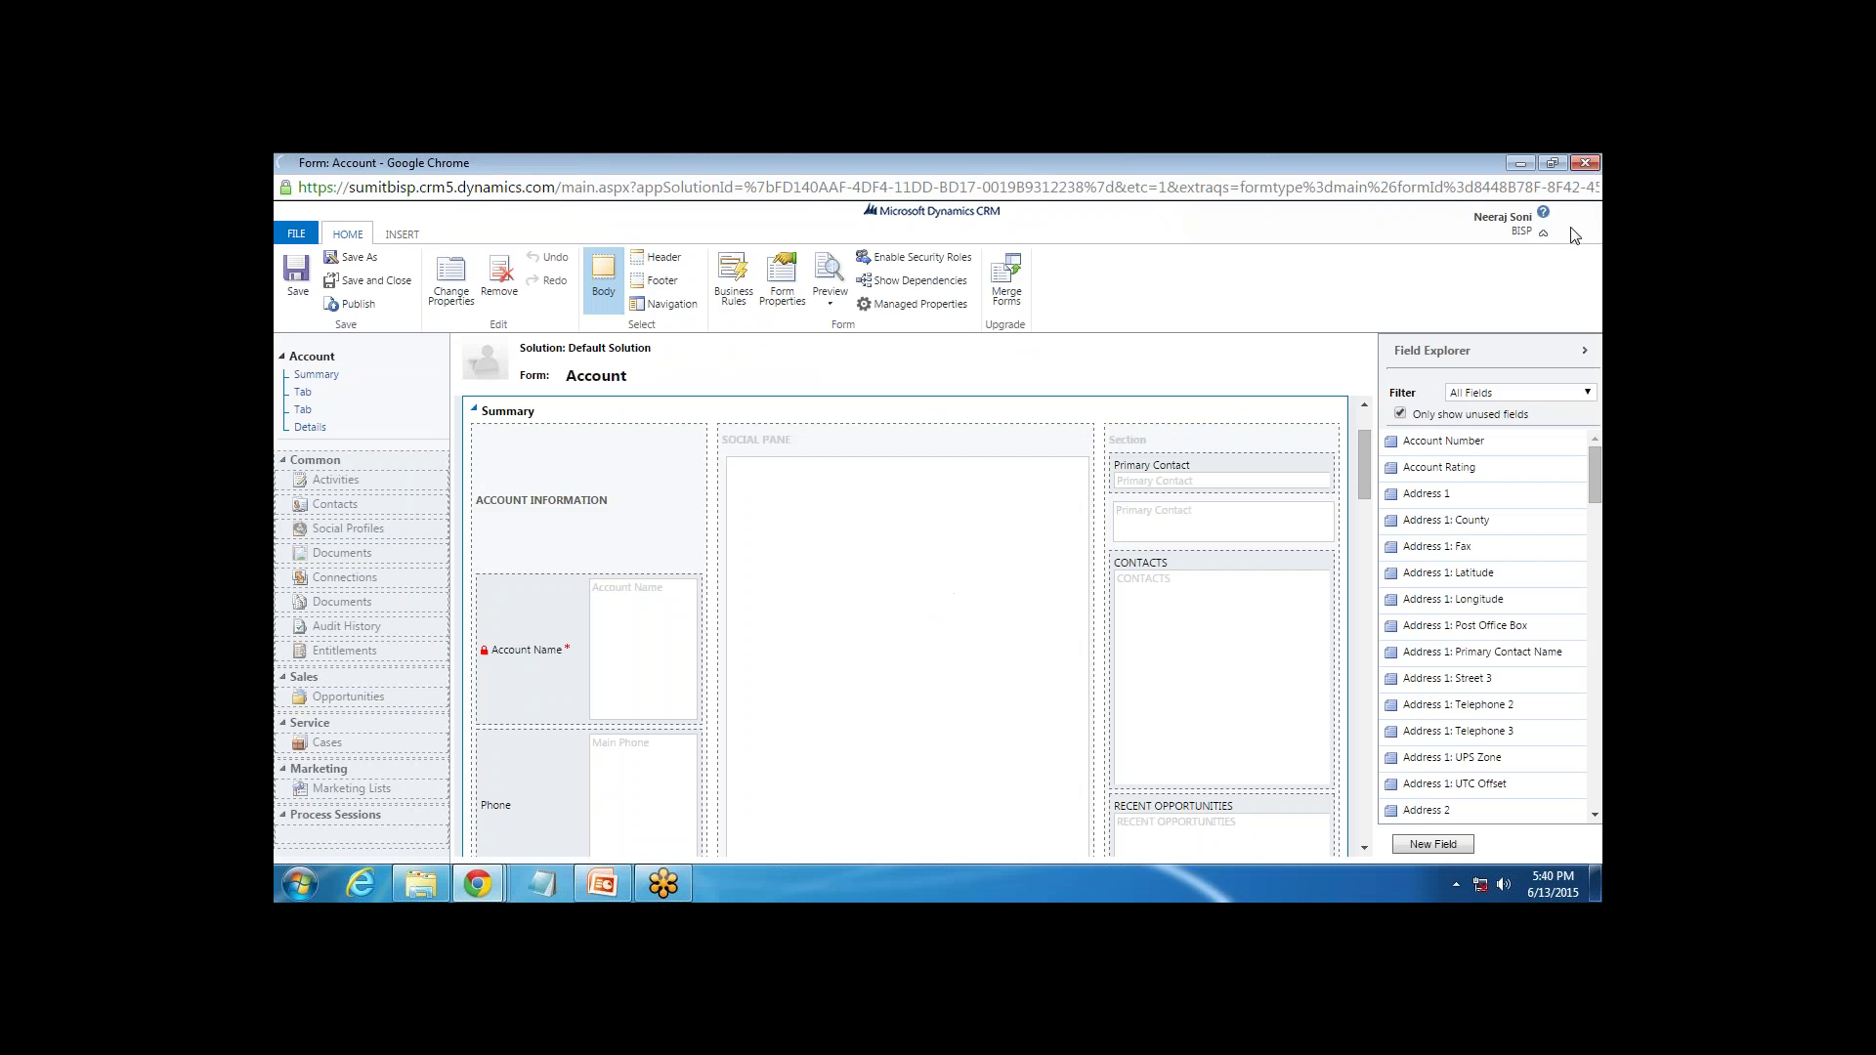
click(1481, 392)
click(1458, 422)
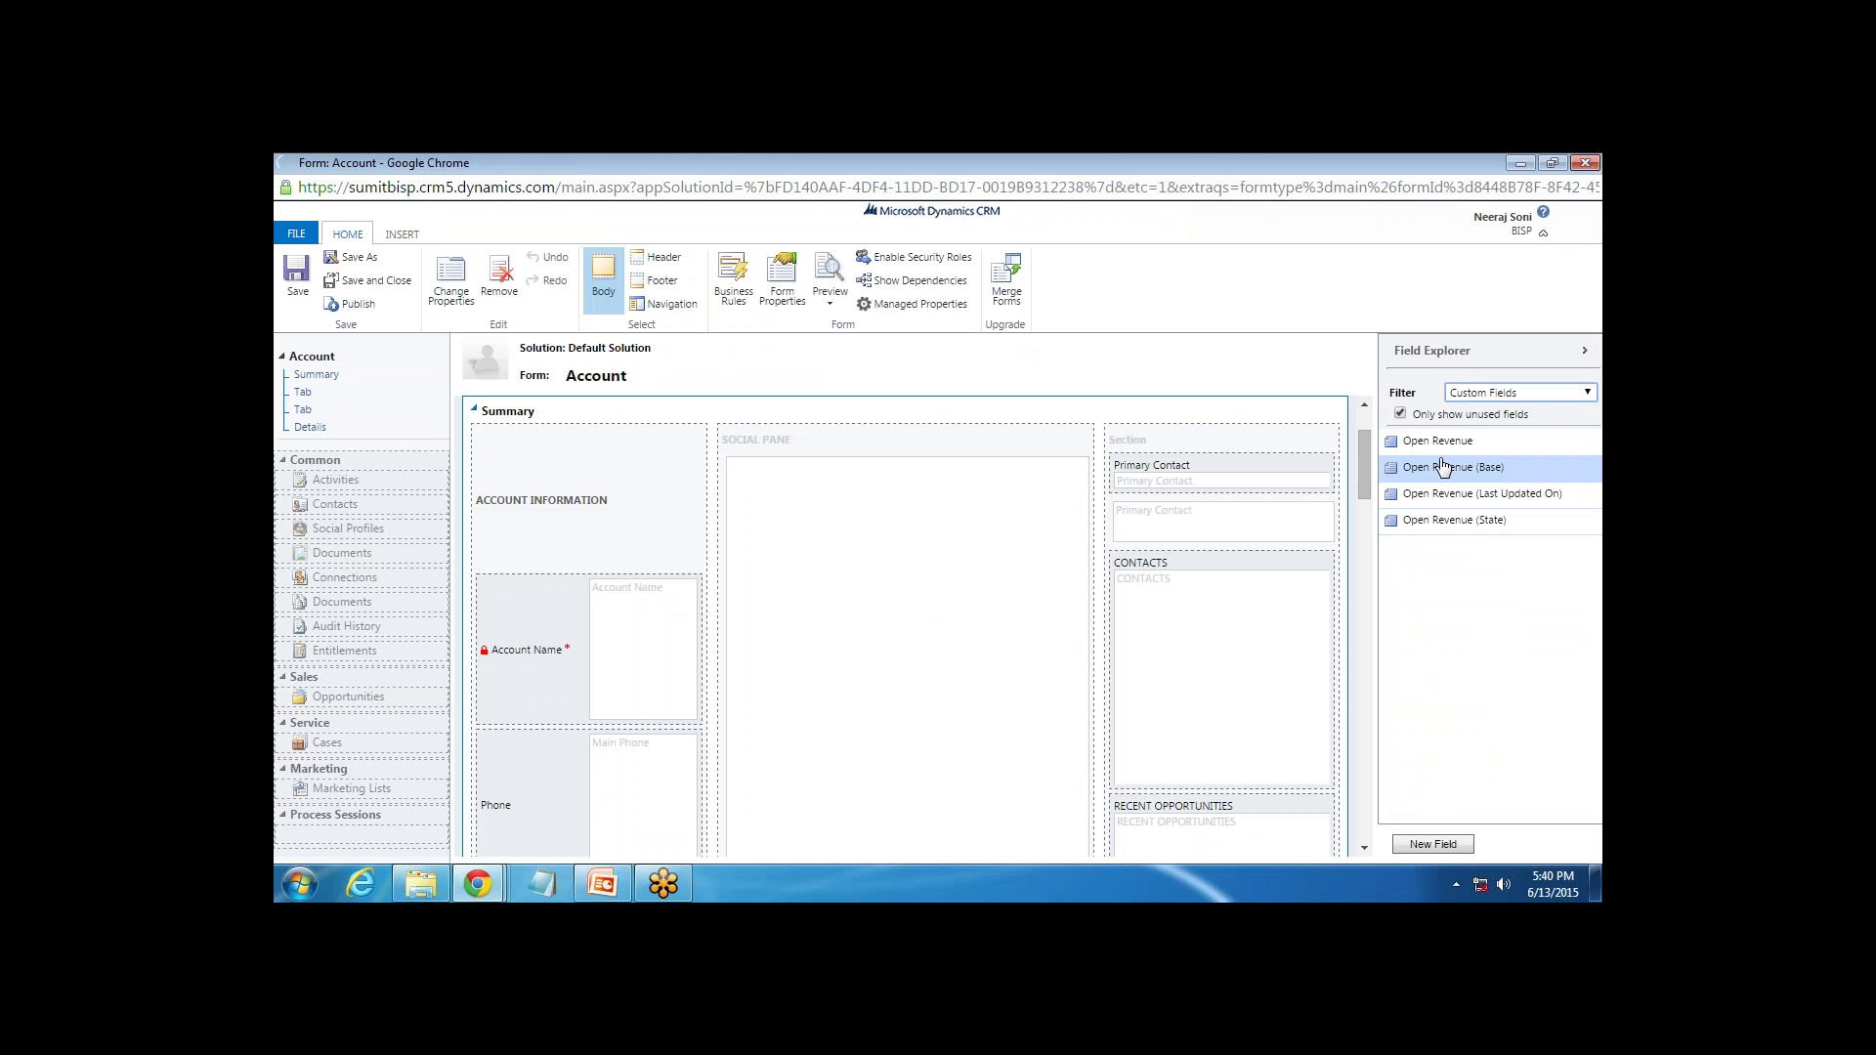
drag(1438, 453, 531, 672)
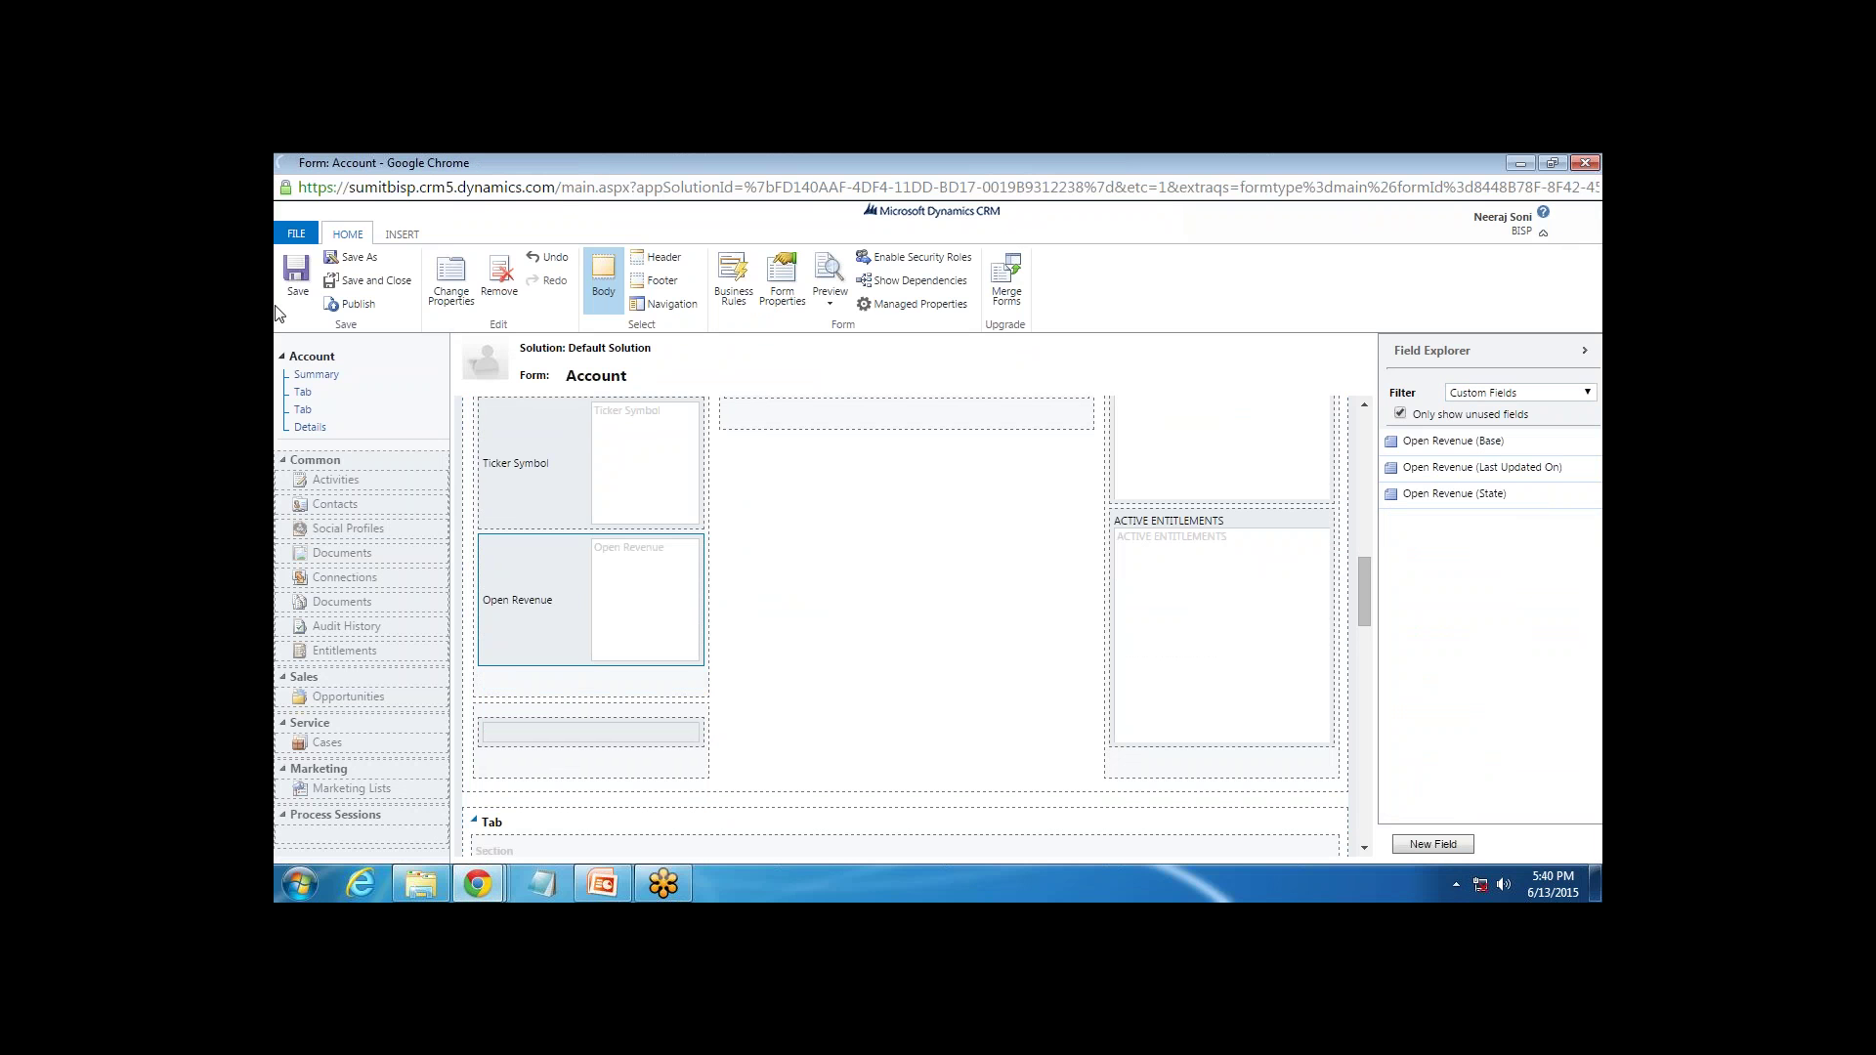
Publish and close the Account form, publish all customizations, and close the solution window
click(356, 306)
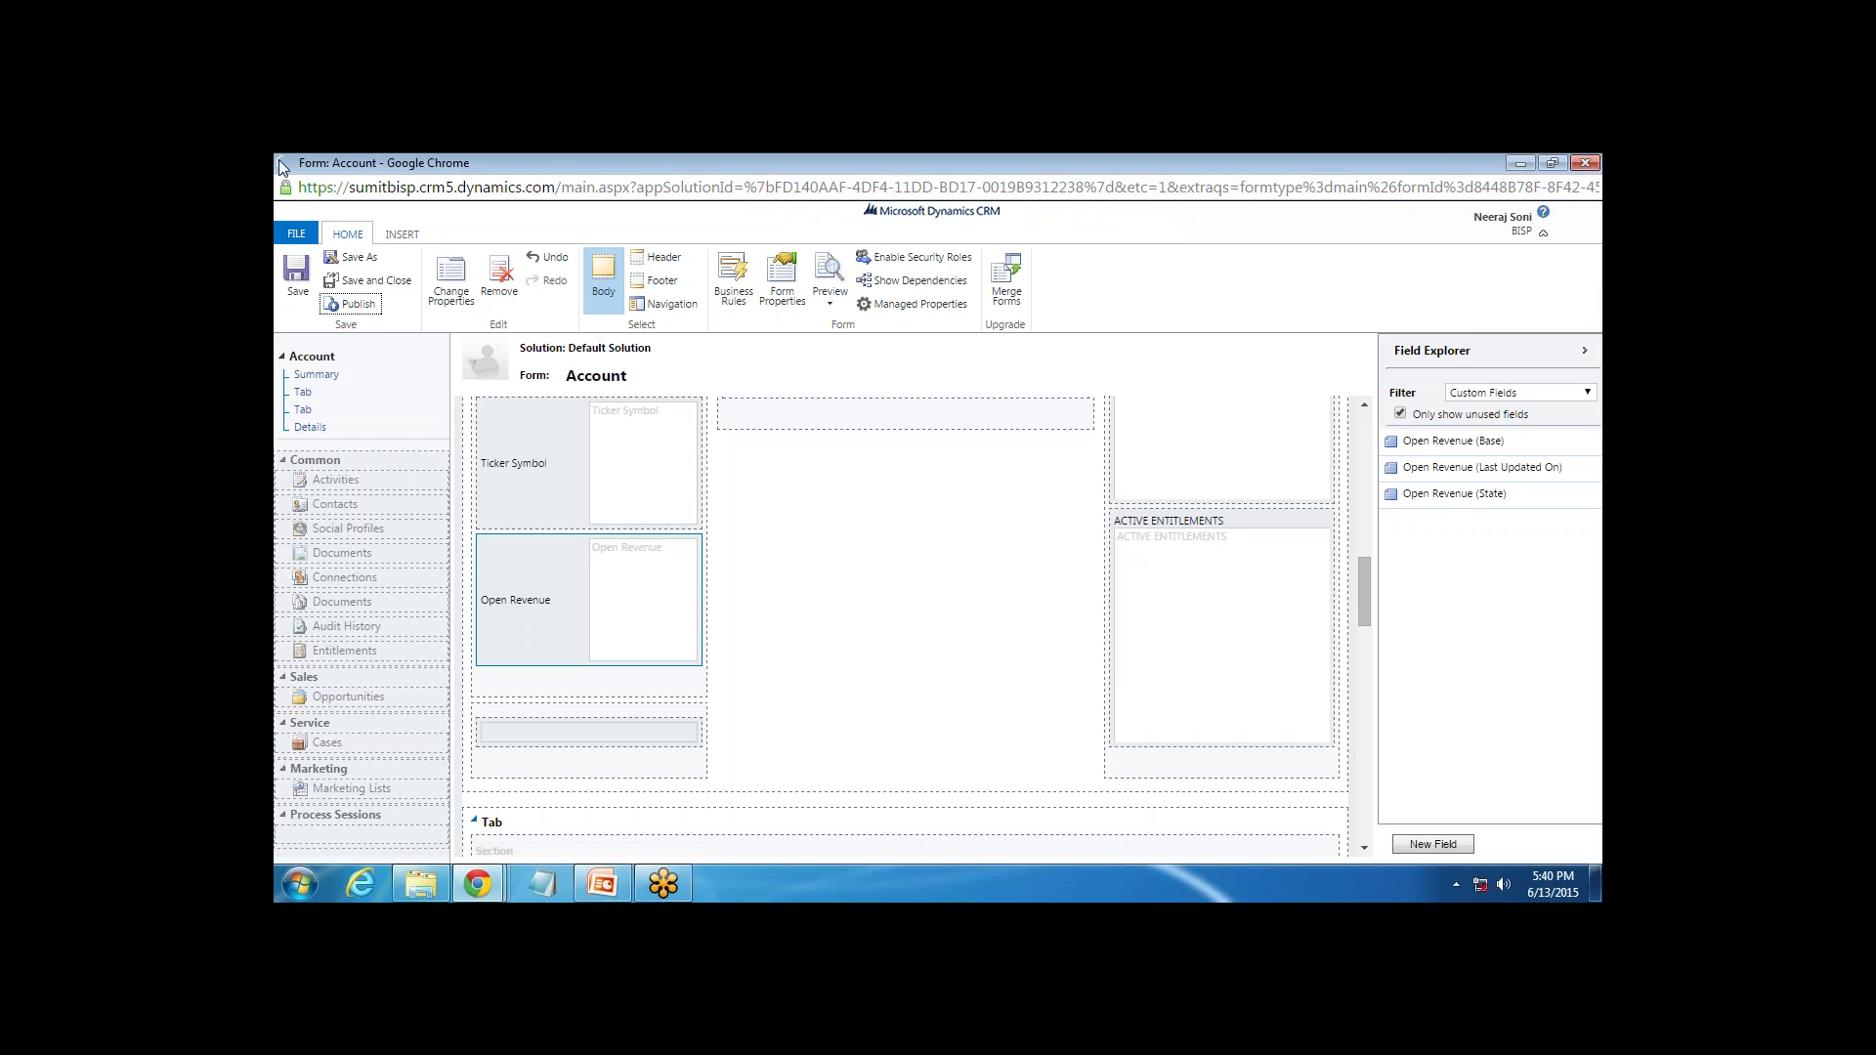
click(369, 282)
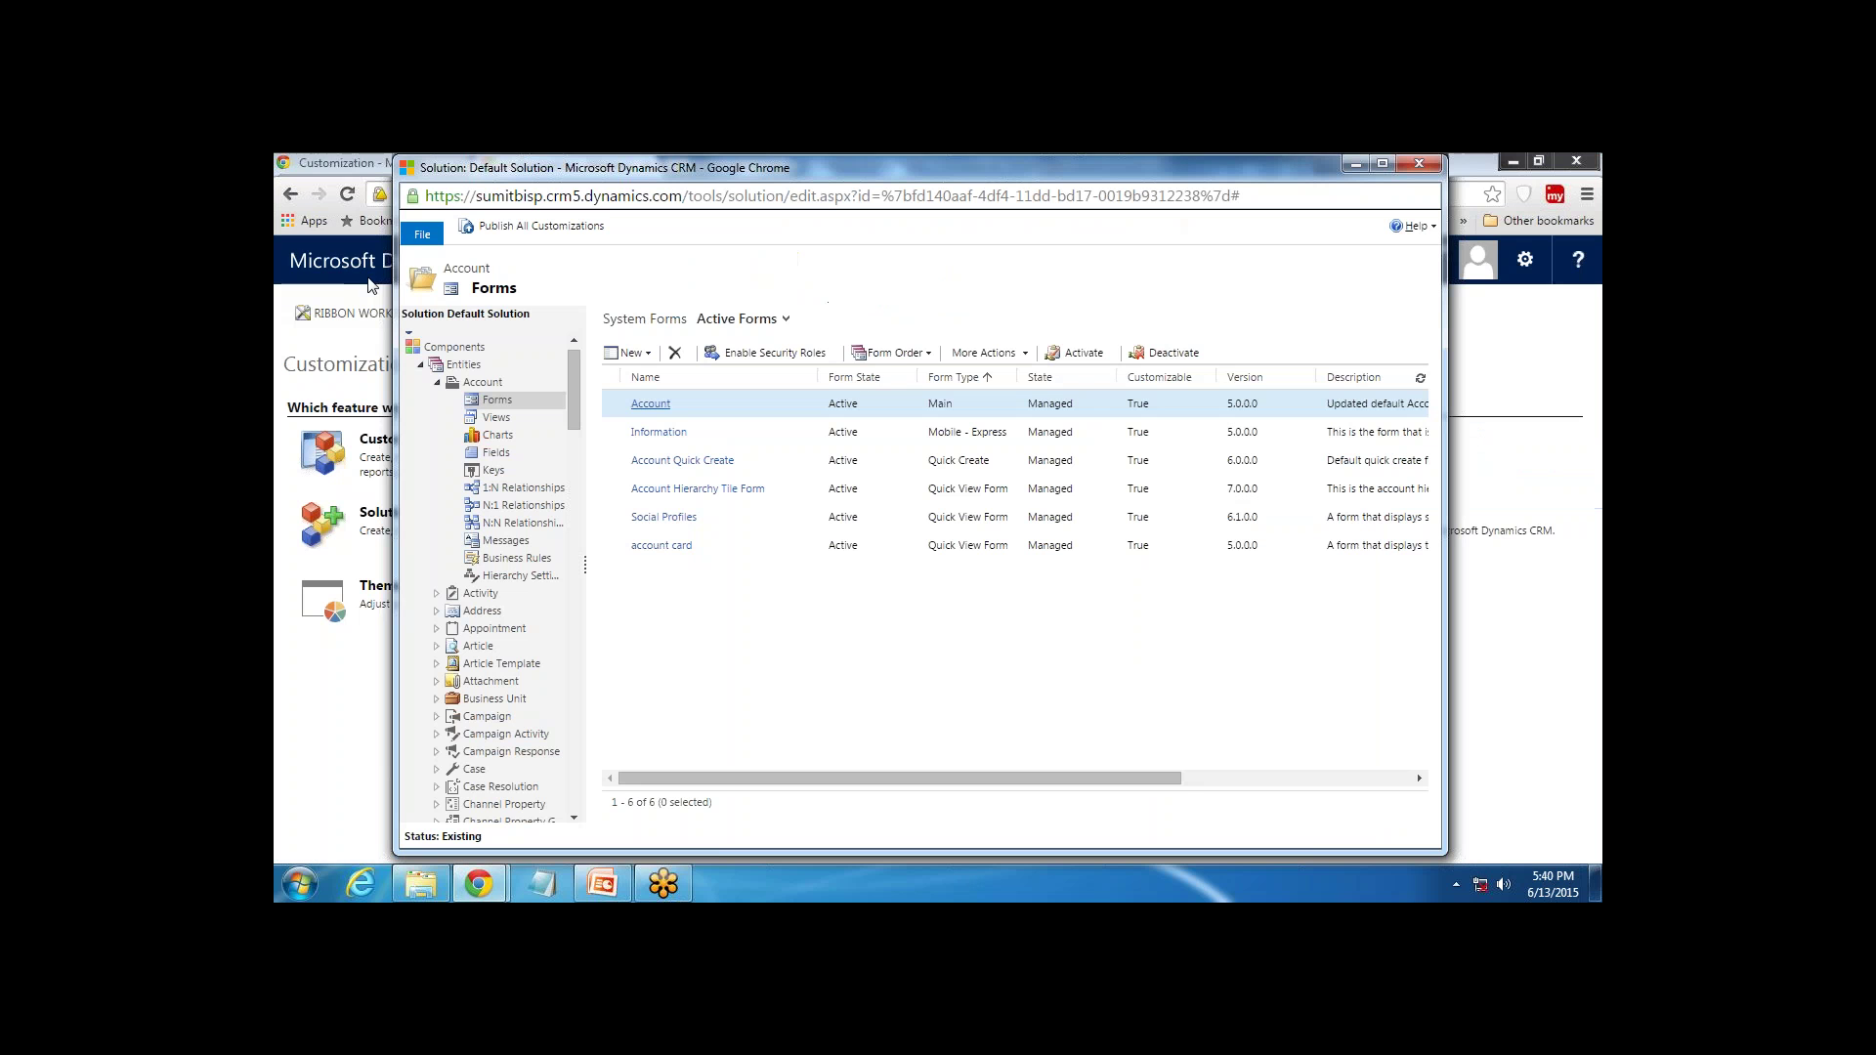
click(514, 233)
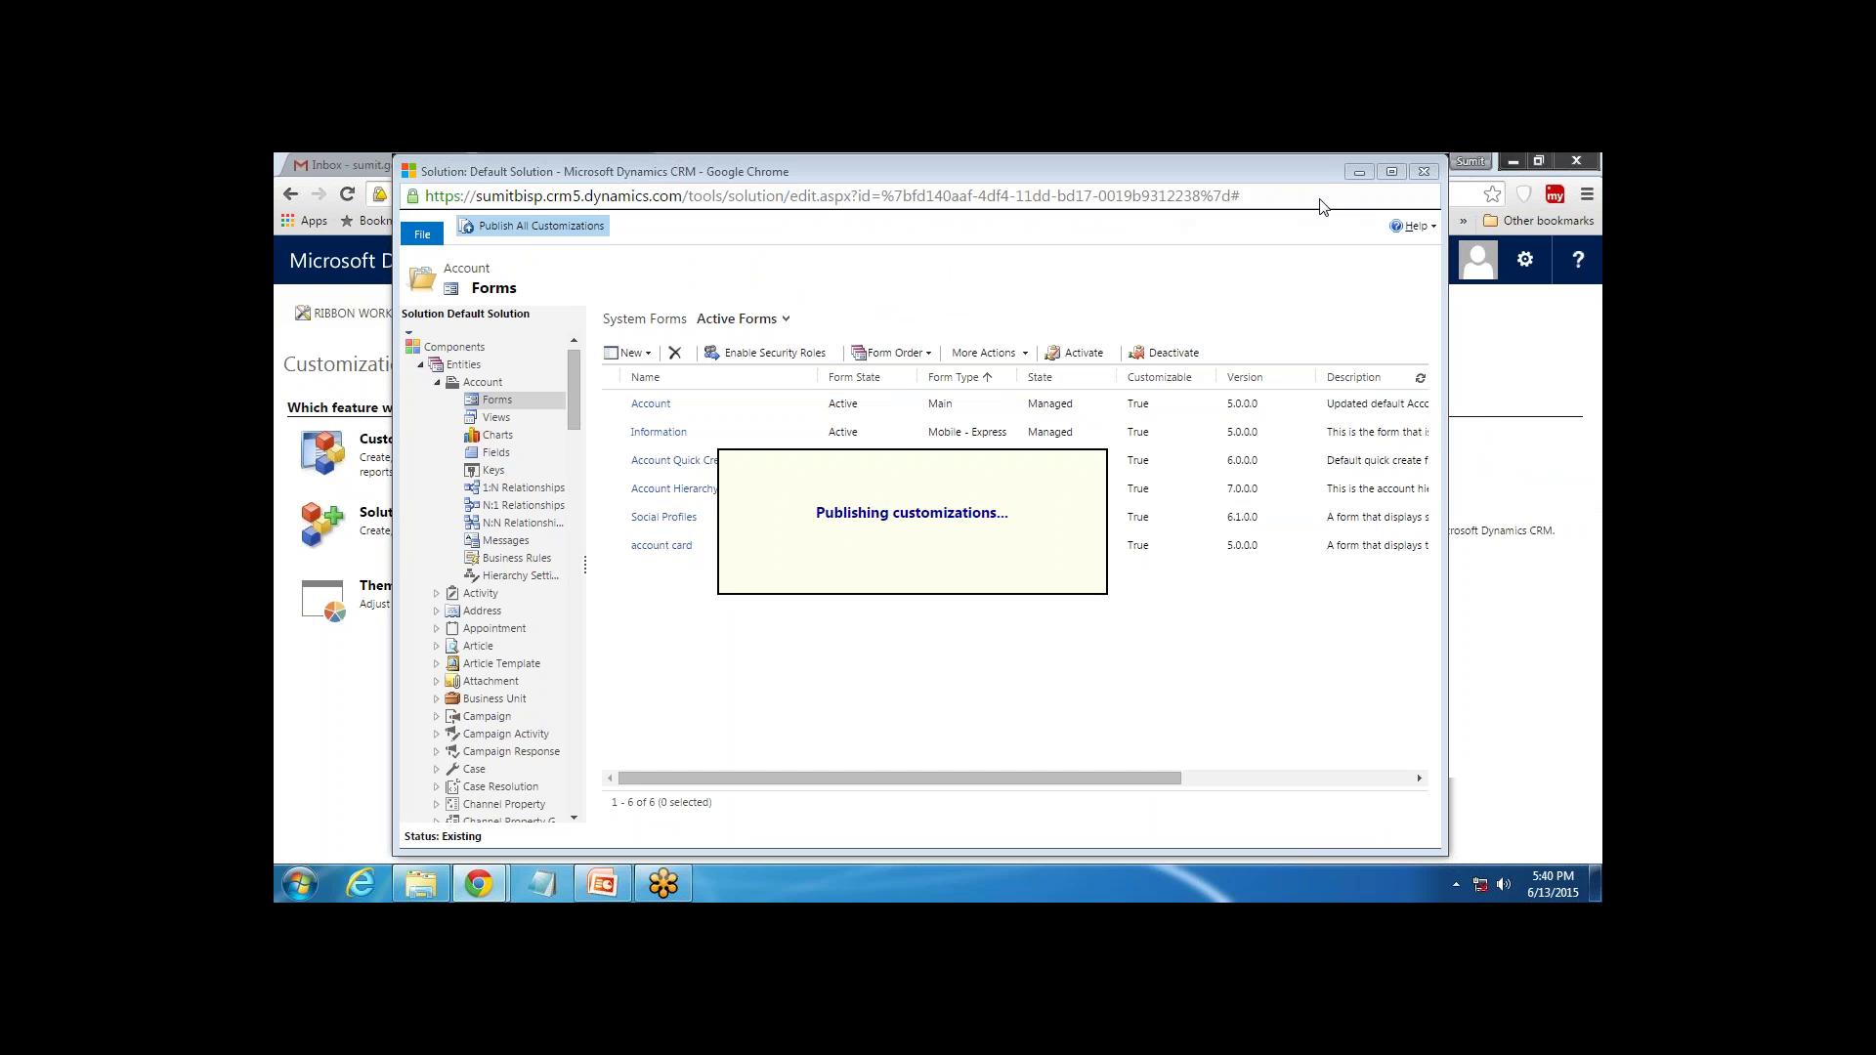
click(1419, 166)
Open the Blue Yonder Airlines (sample) record from the Sales area's account list
click(545, 261)
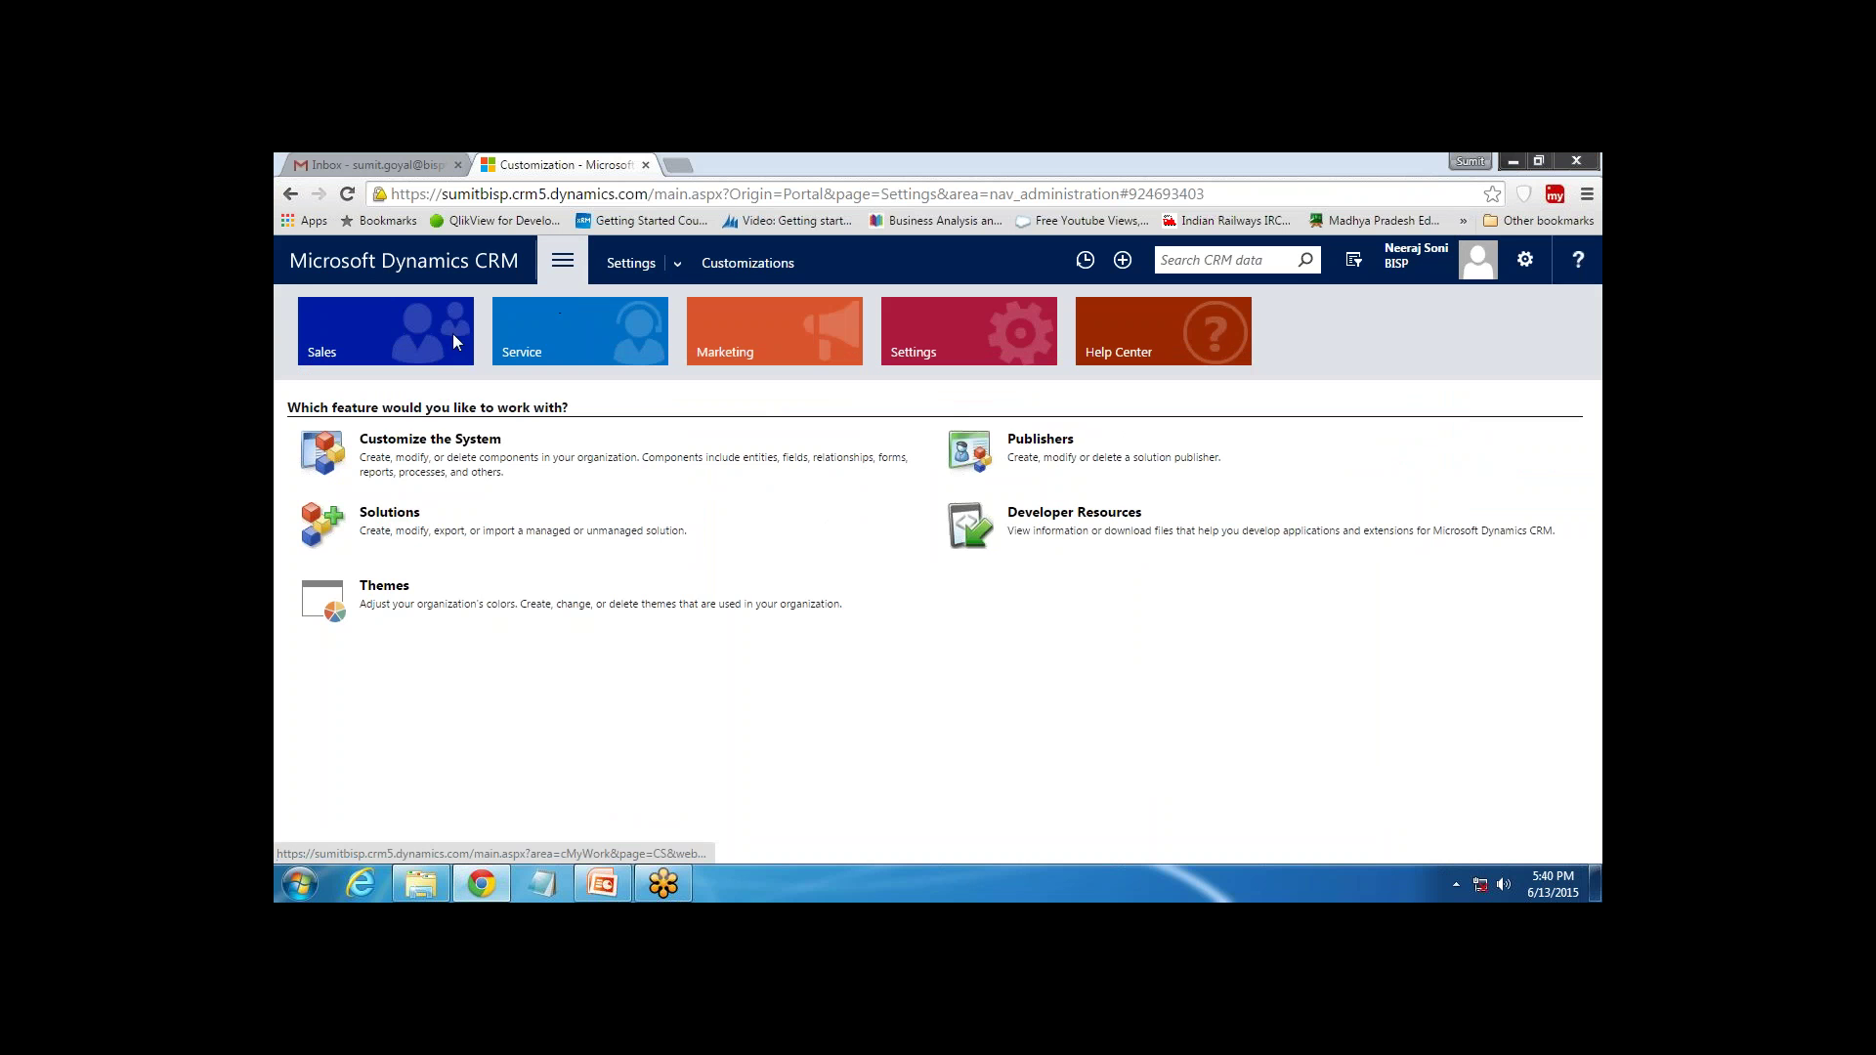
click(563, 447)
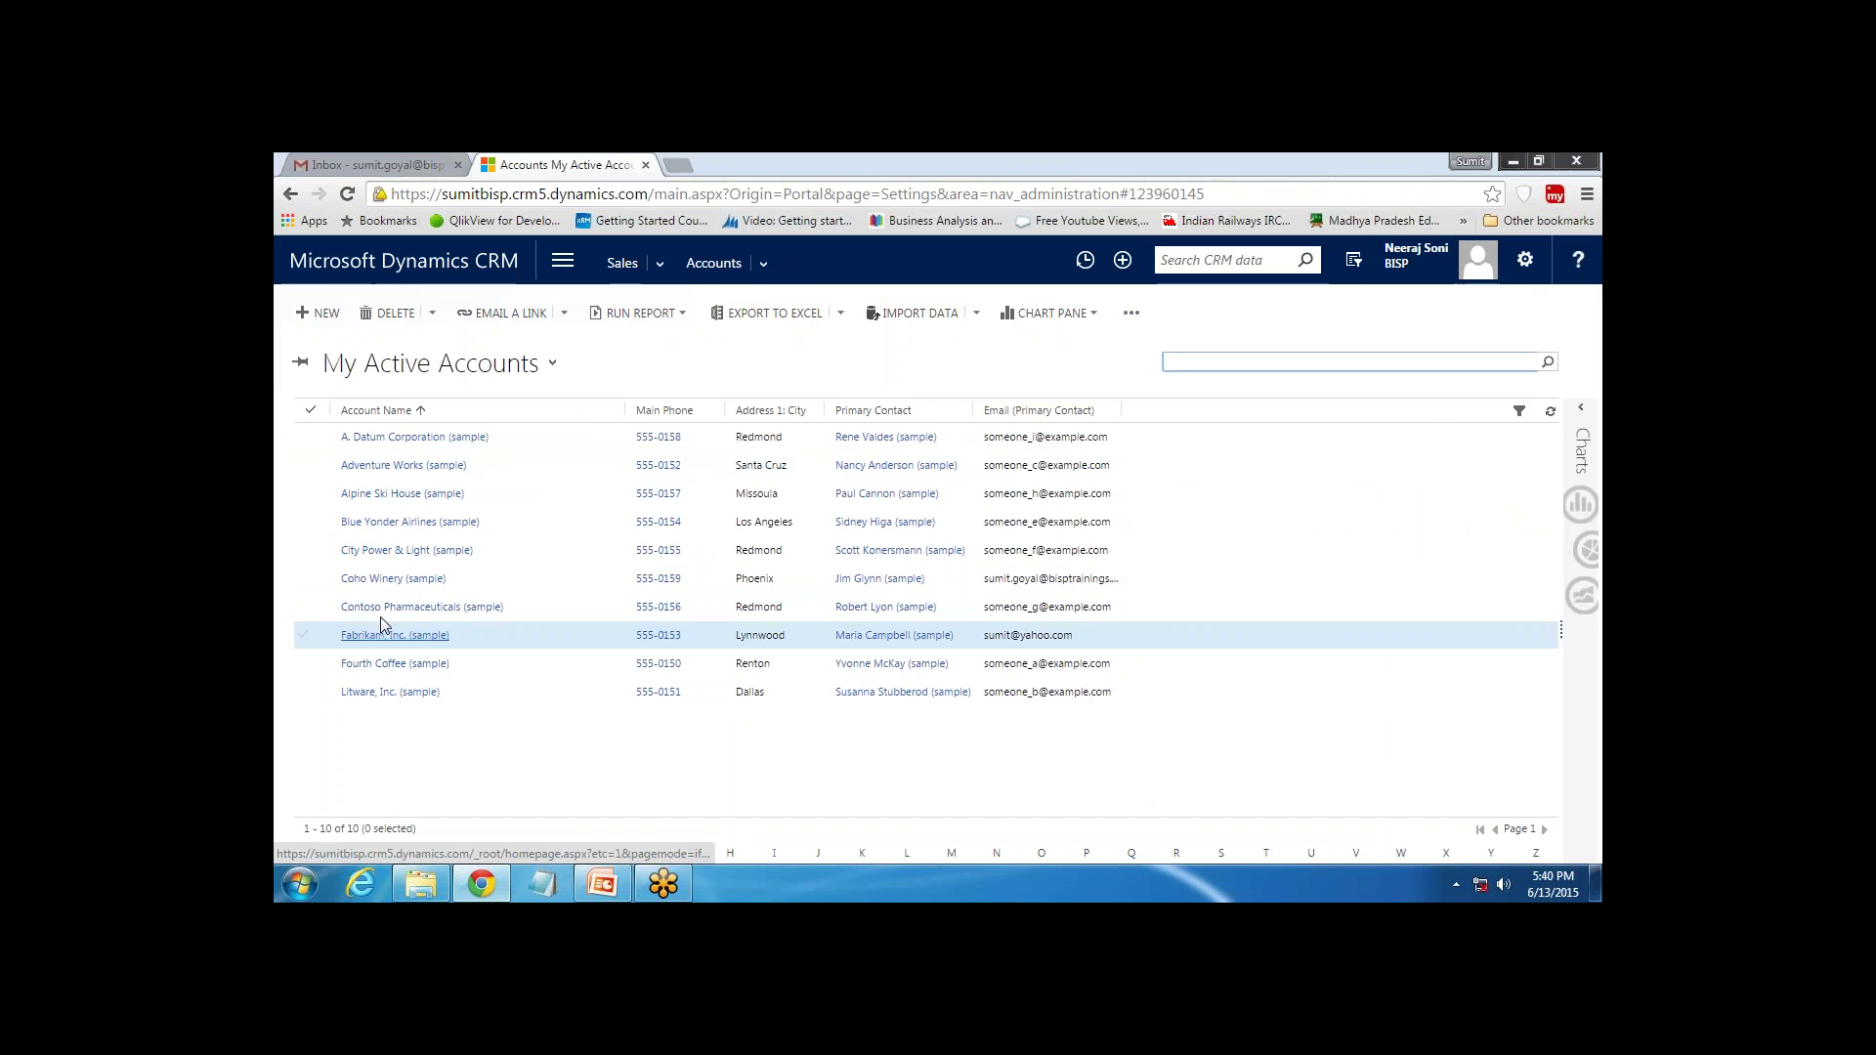
click(383, 551)
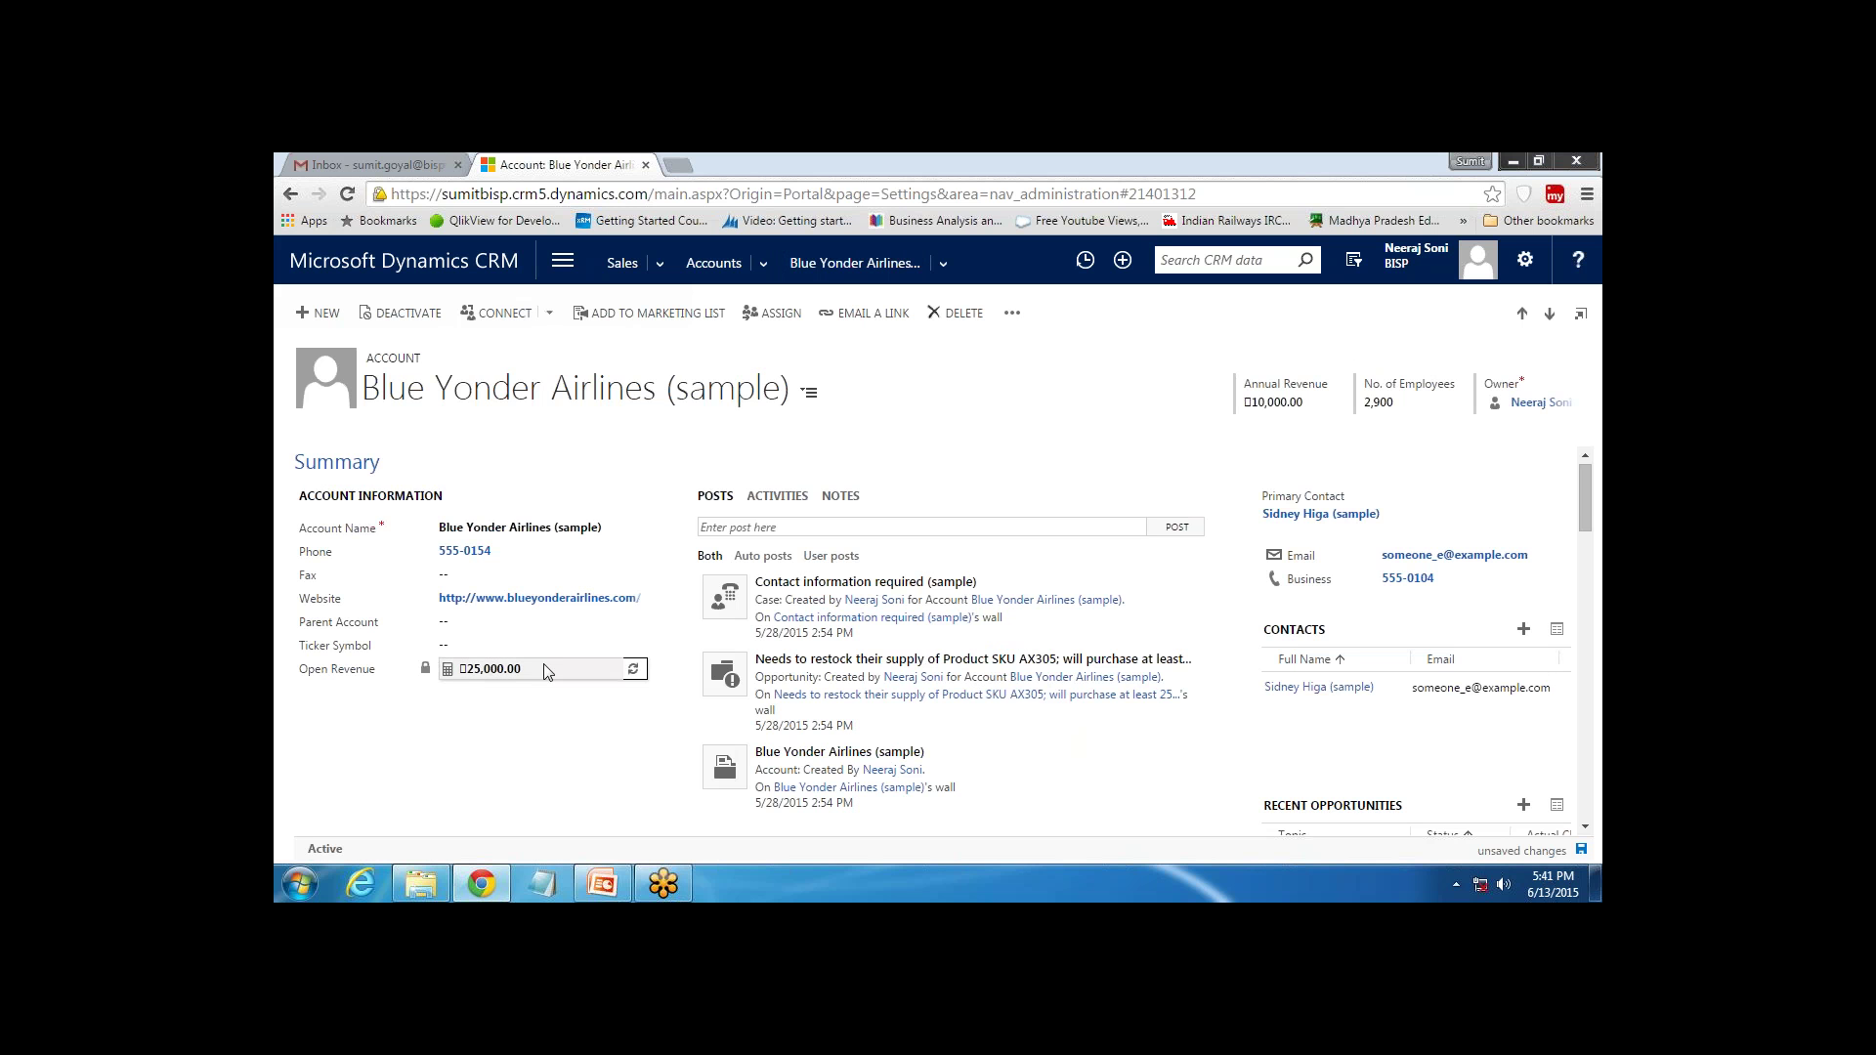
Examine the account's Open Revenue value and compare it with the status of its recent opportunities
drag(295, 677, 377, 678)
click(377, 678)
triple_click(377, 678)
click(379, 679)
triple_click(380, 681)
scroll(1381, 797, down, 2)
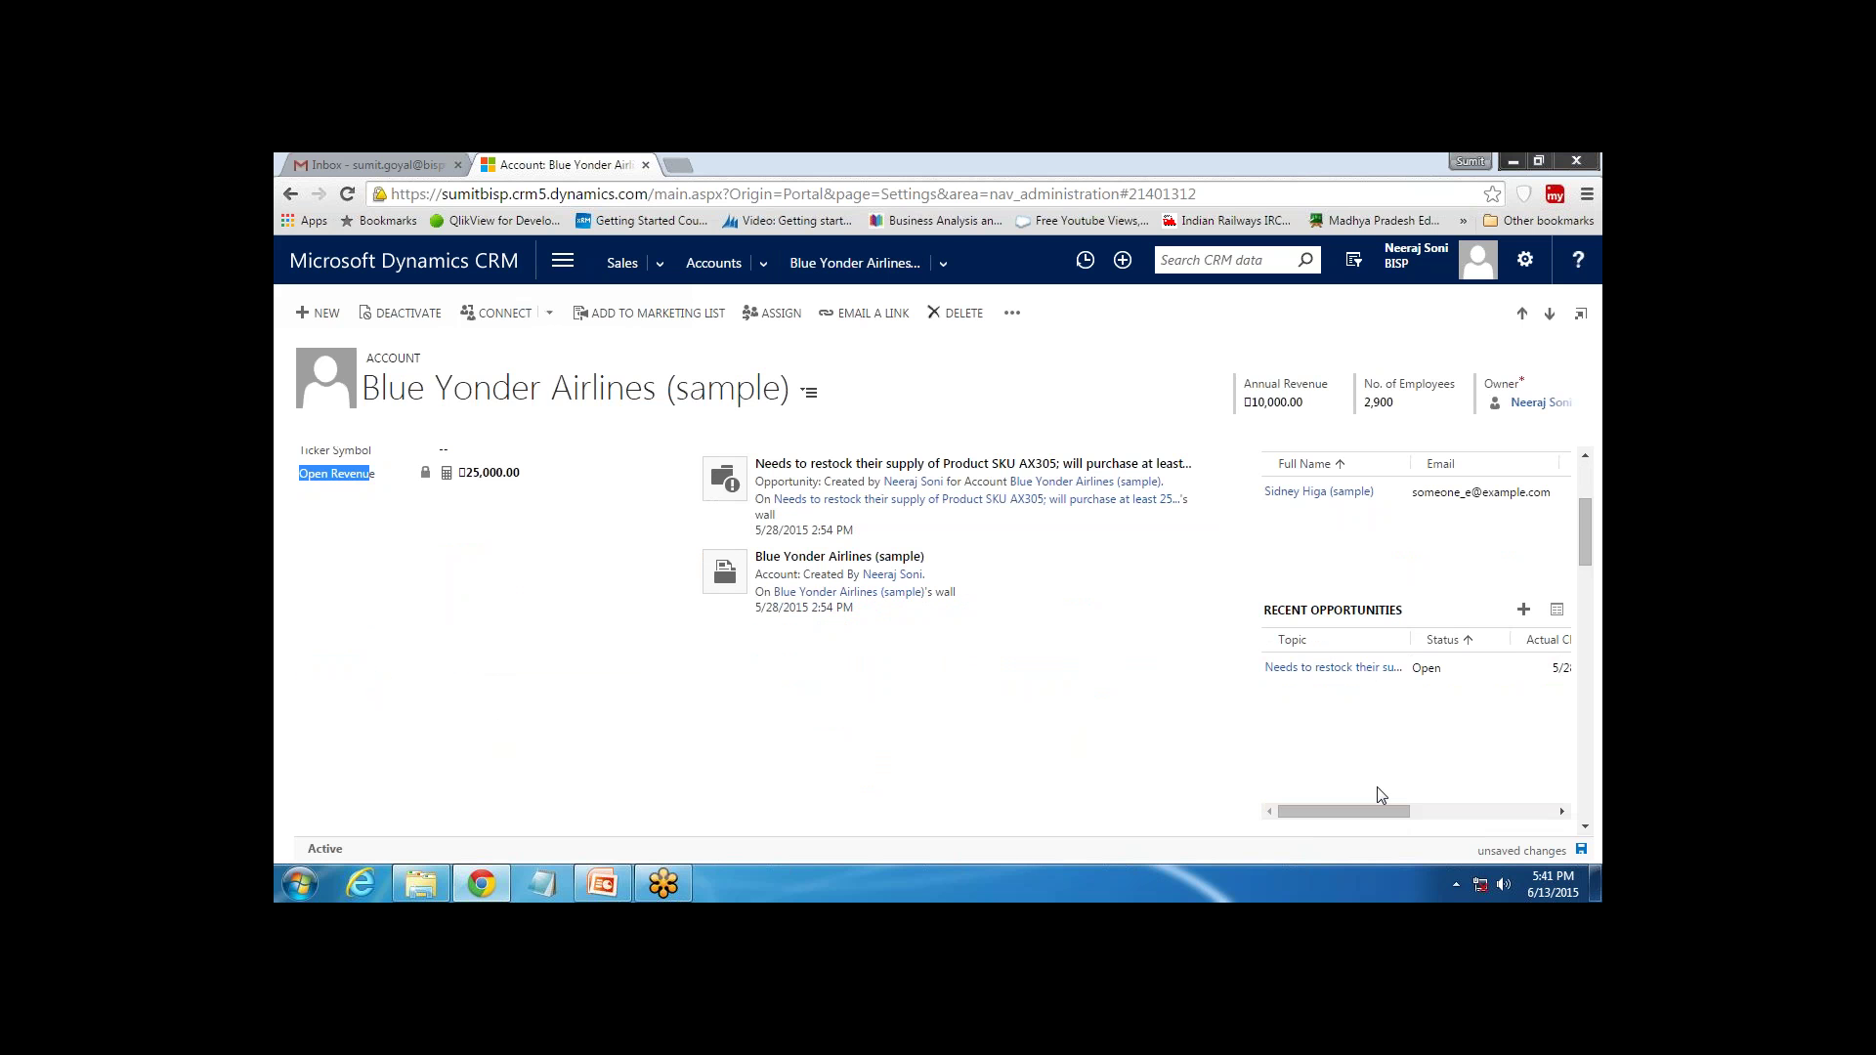
drag(1272, 612, 1397, 614)
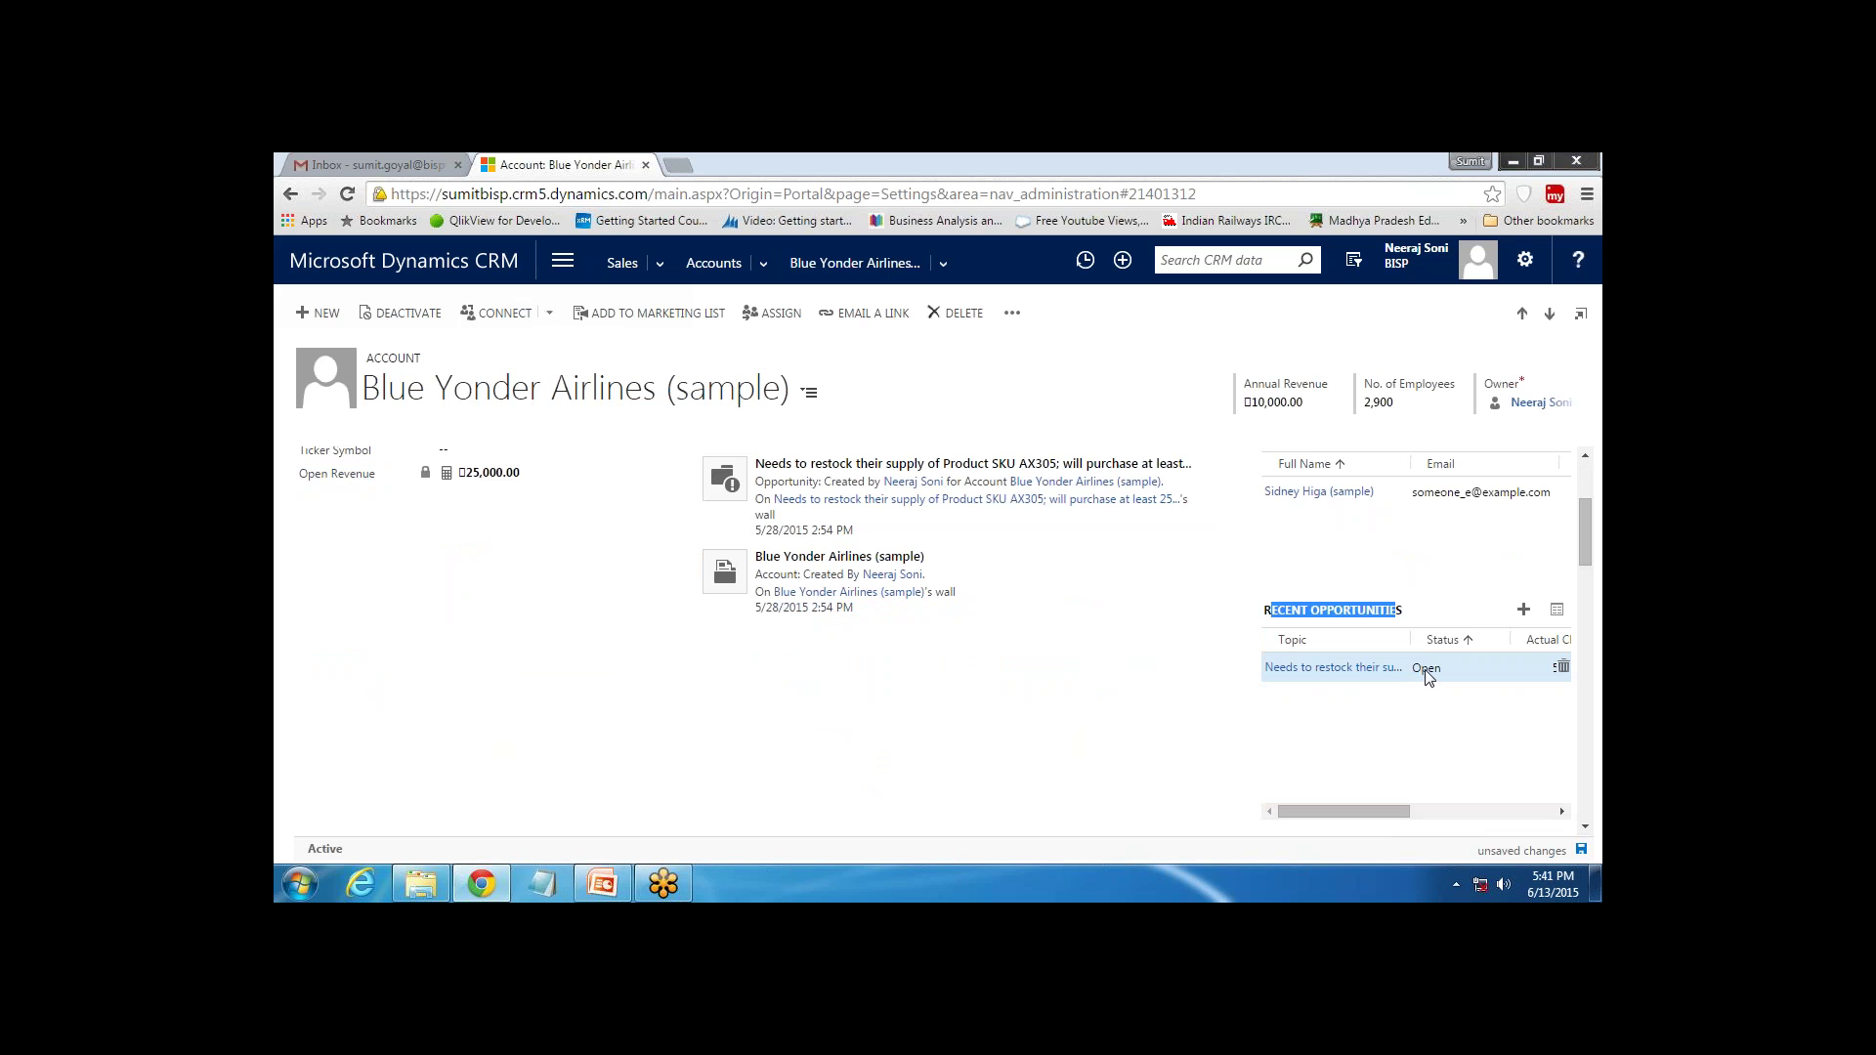
Open the account's recent opportunity about restocking Product SKU AX305 and close it as won
click(1368, 668)
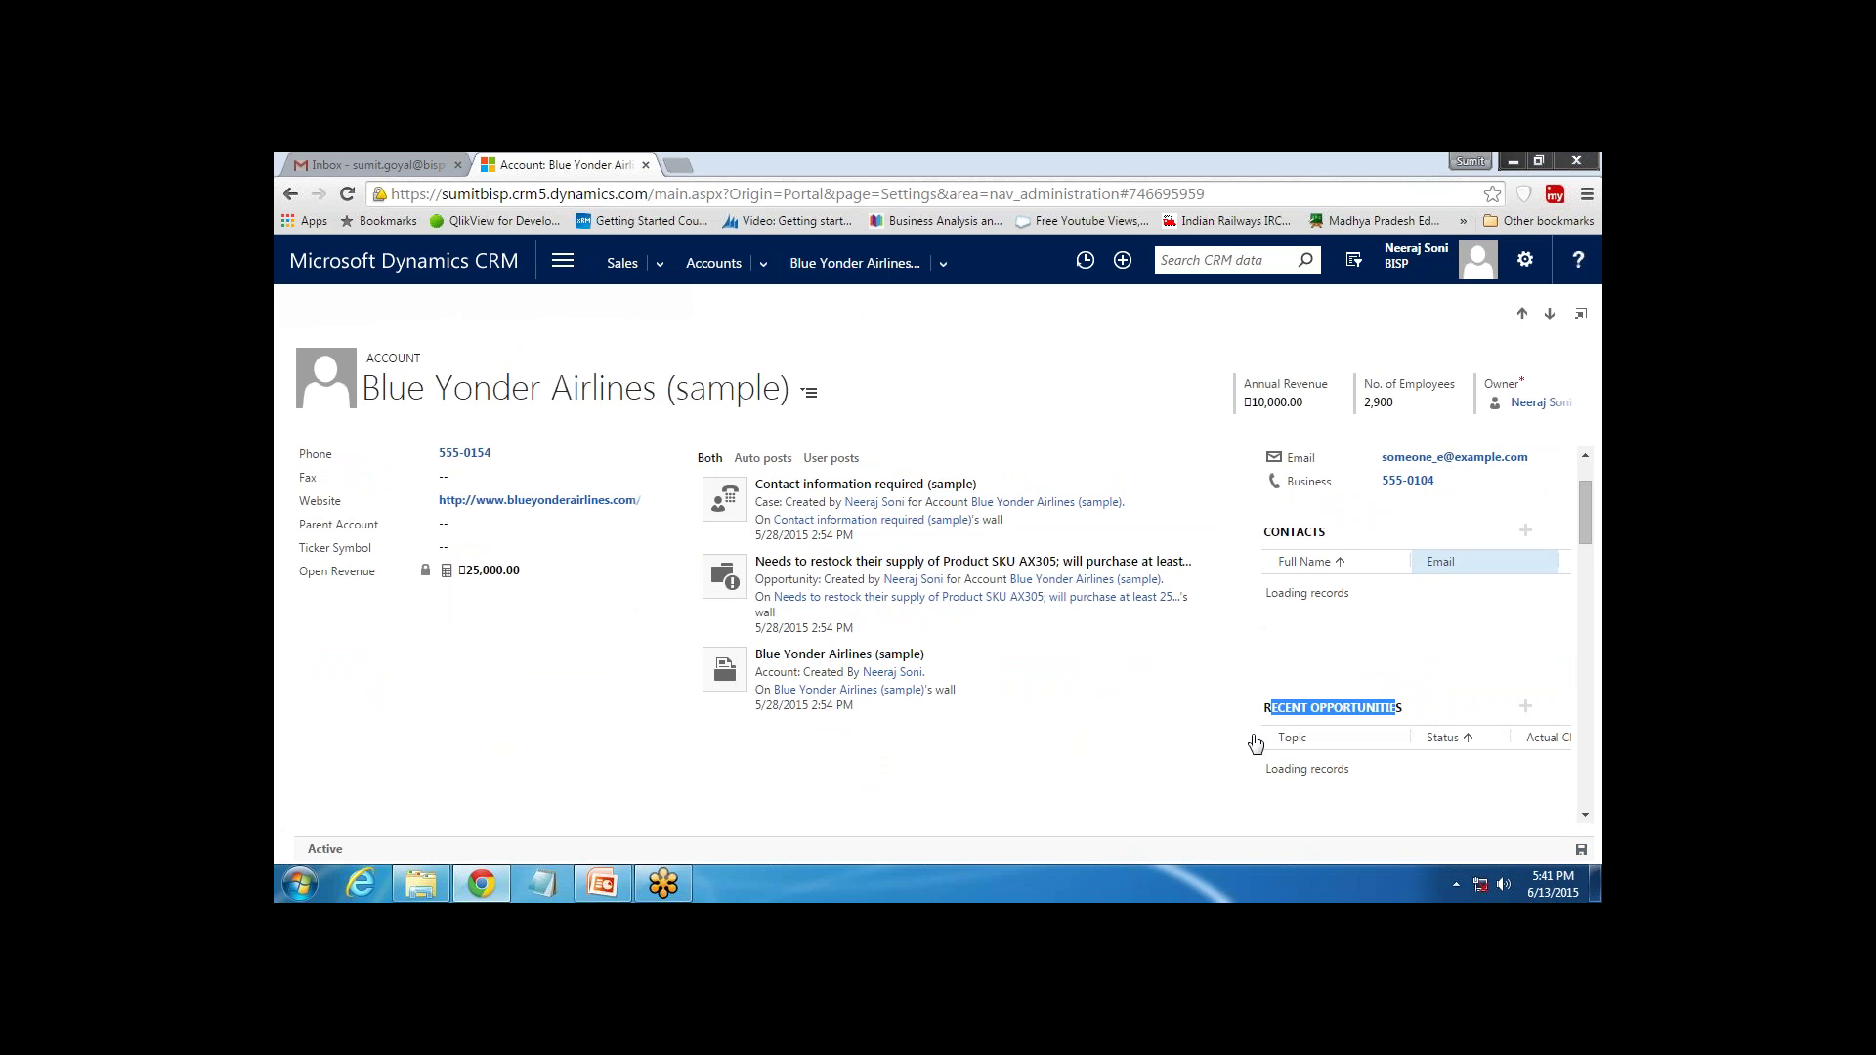
click(1310, 777)
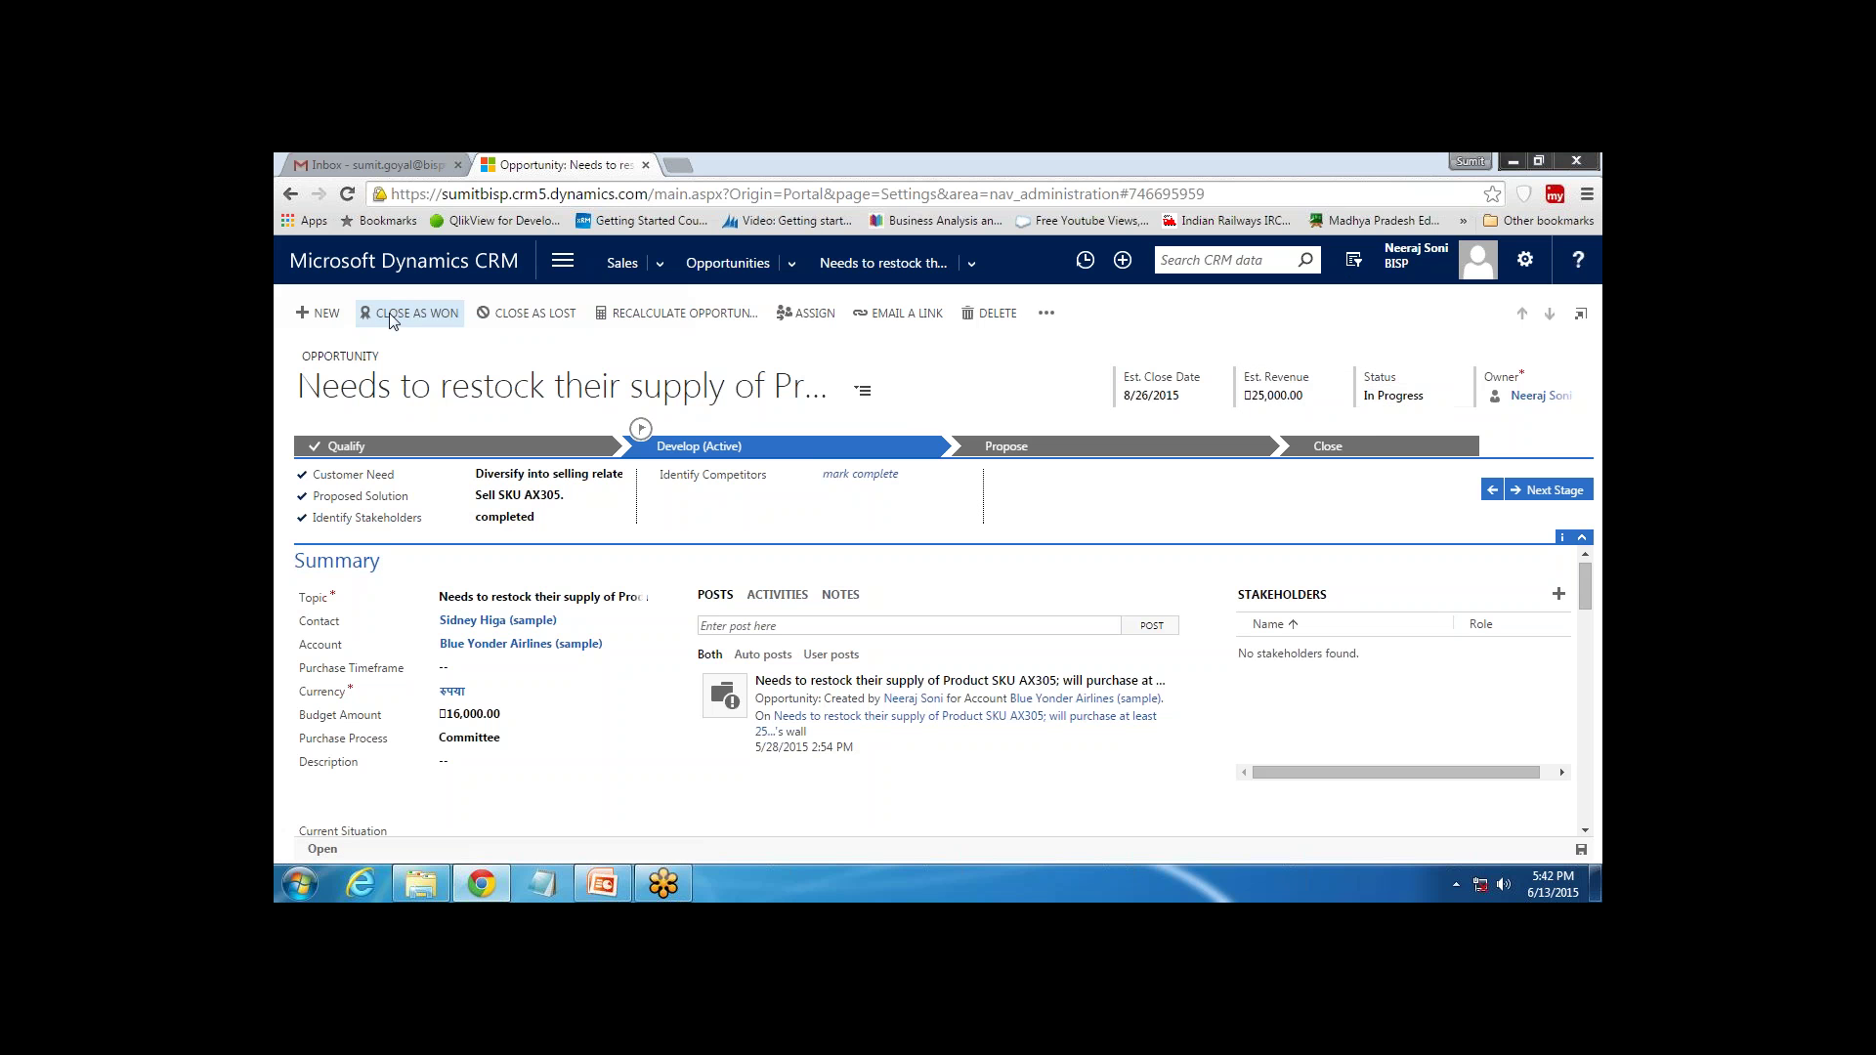
click(440, 319)
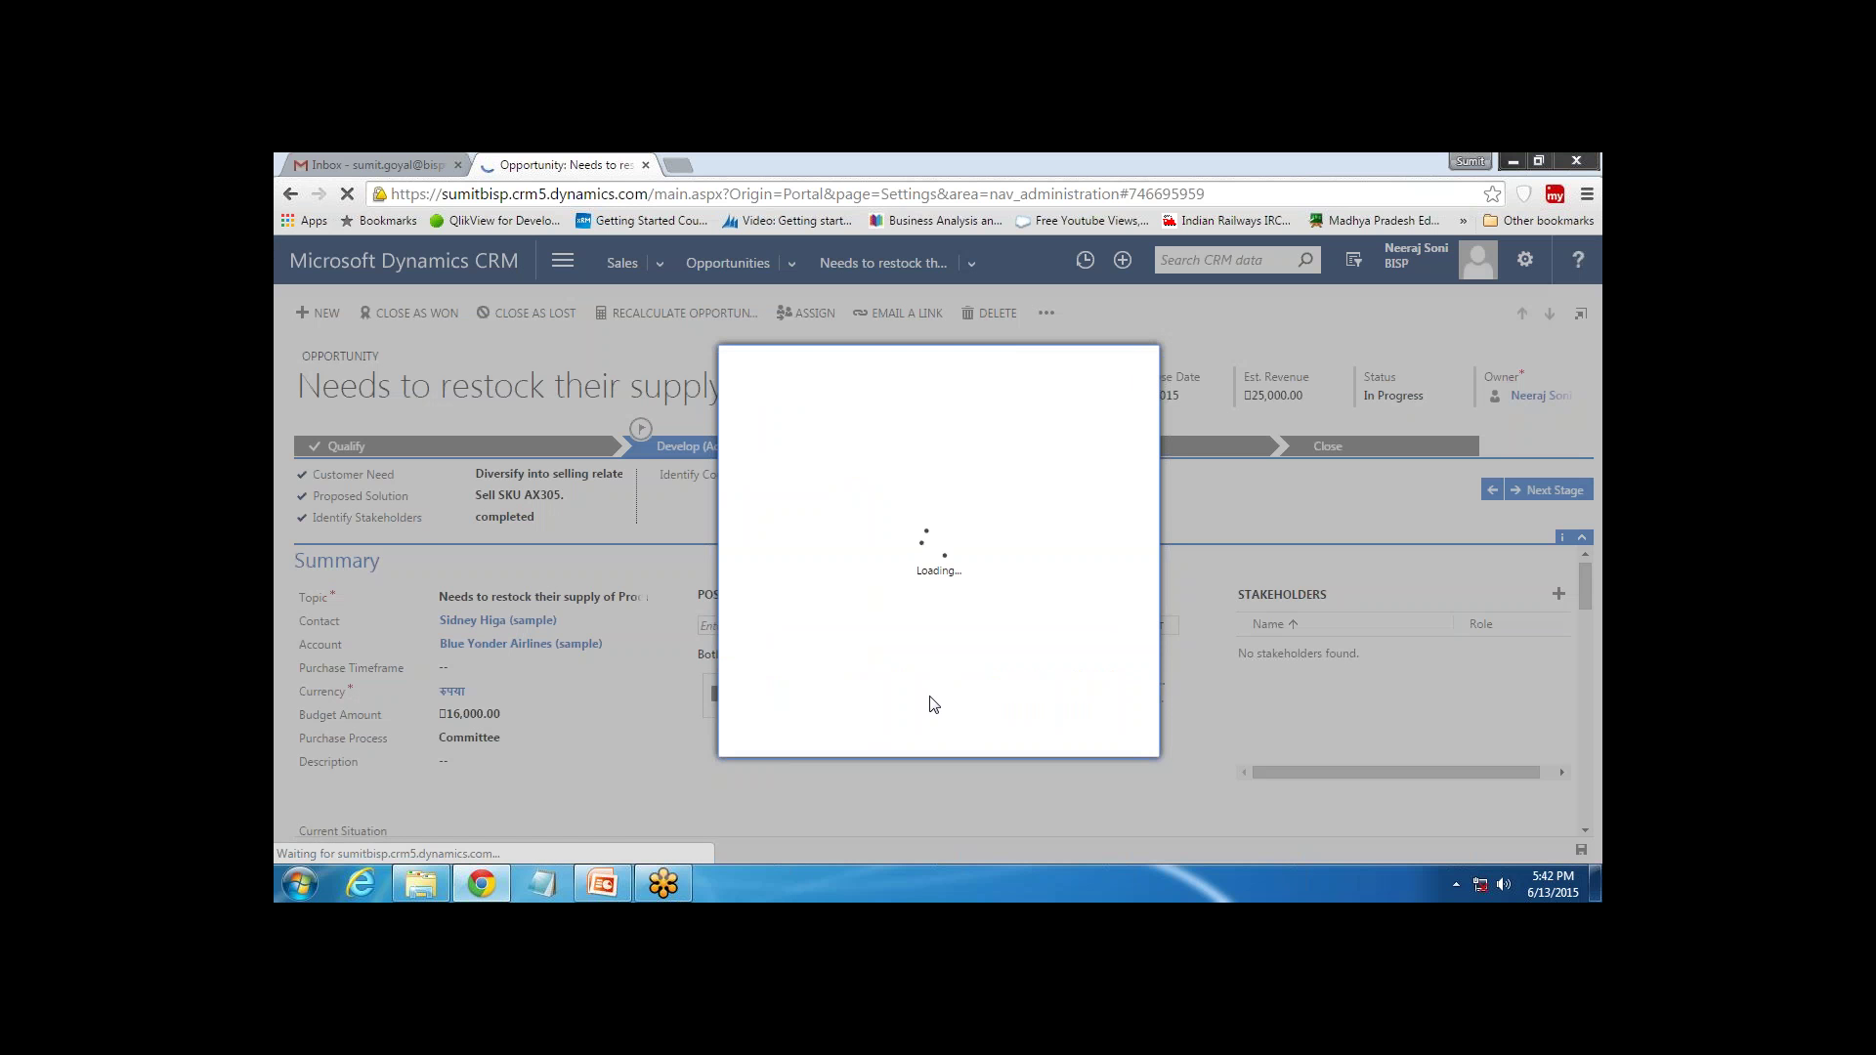
click(1002, 735)
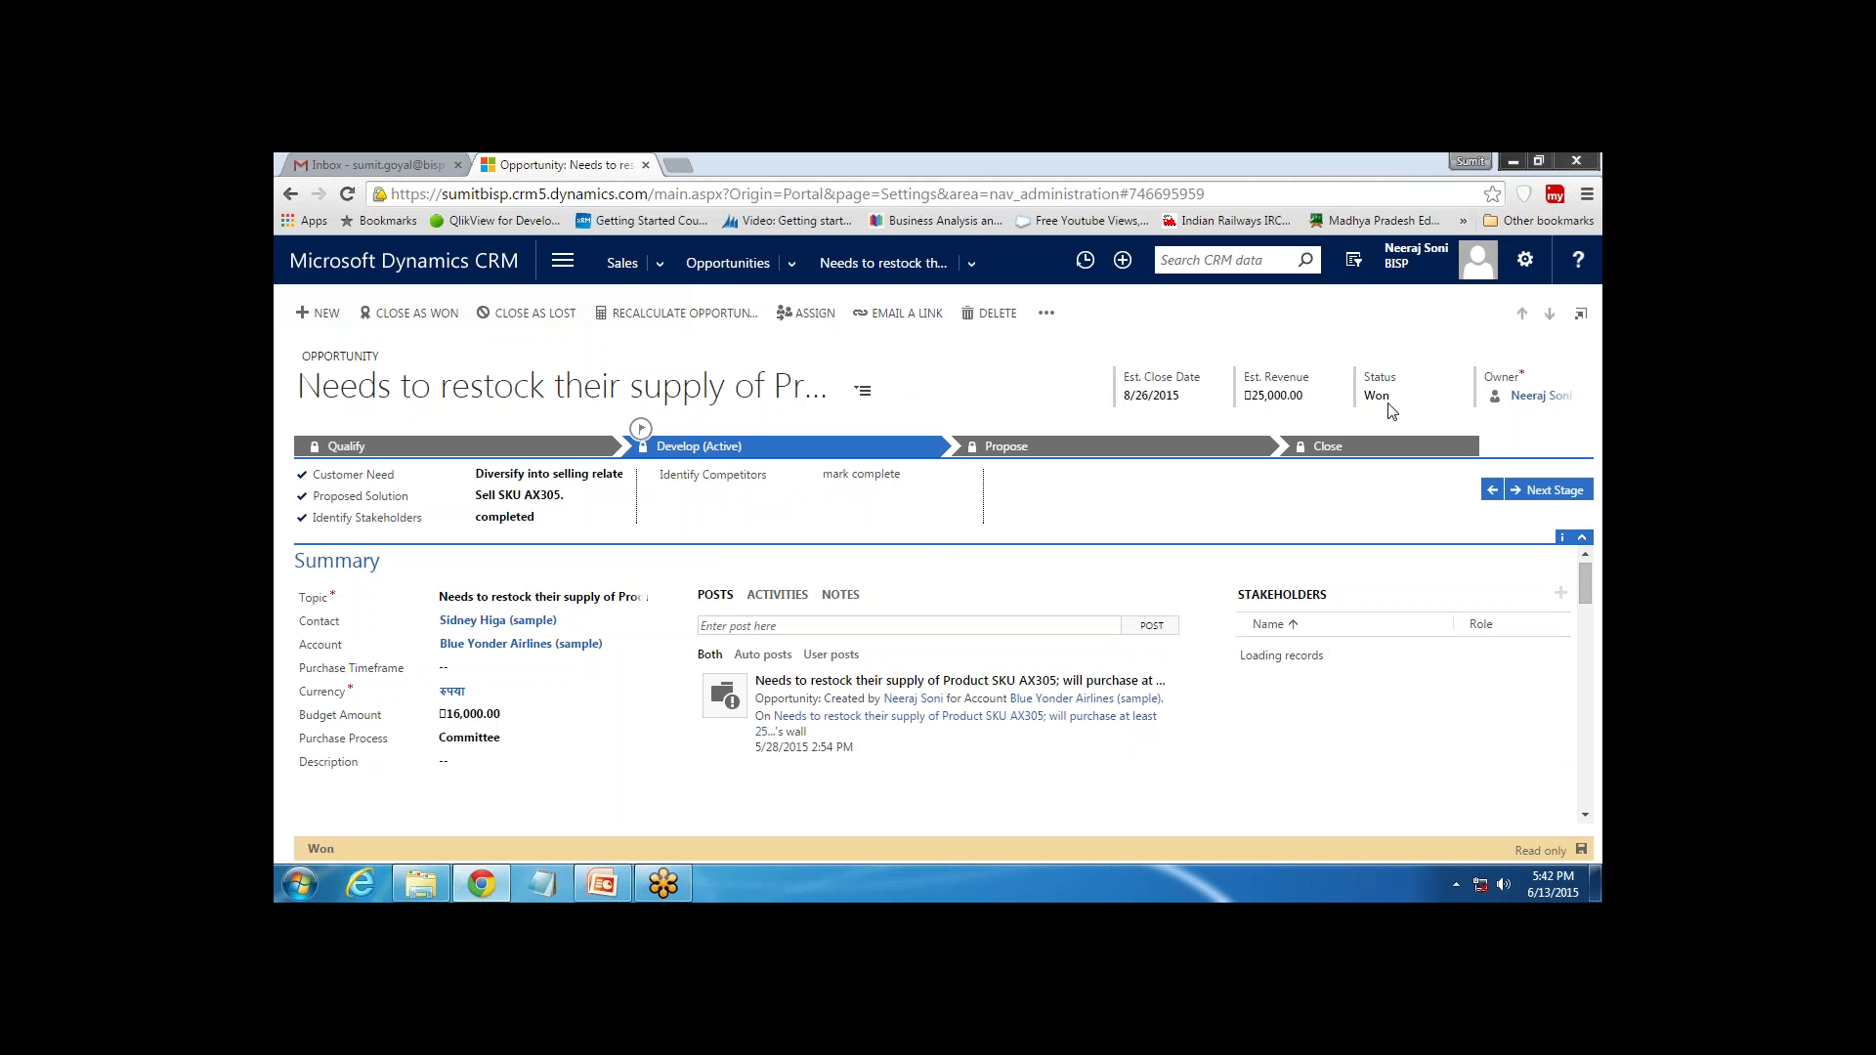
Reopen the Blue Yonder Airlines (sample) account and check its Open Revenue value and last update time
click(660, 266)
click(545, 358)
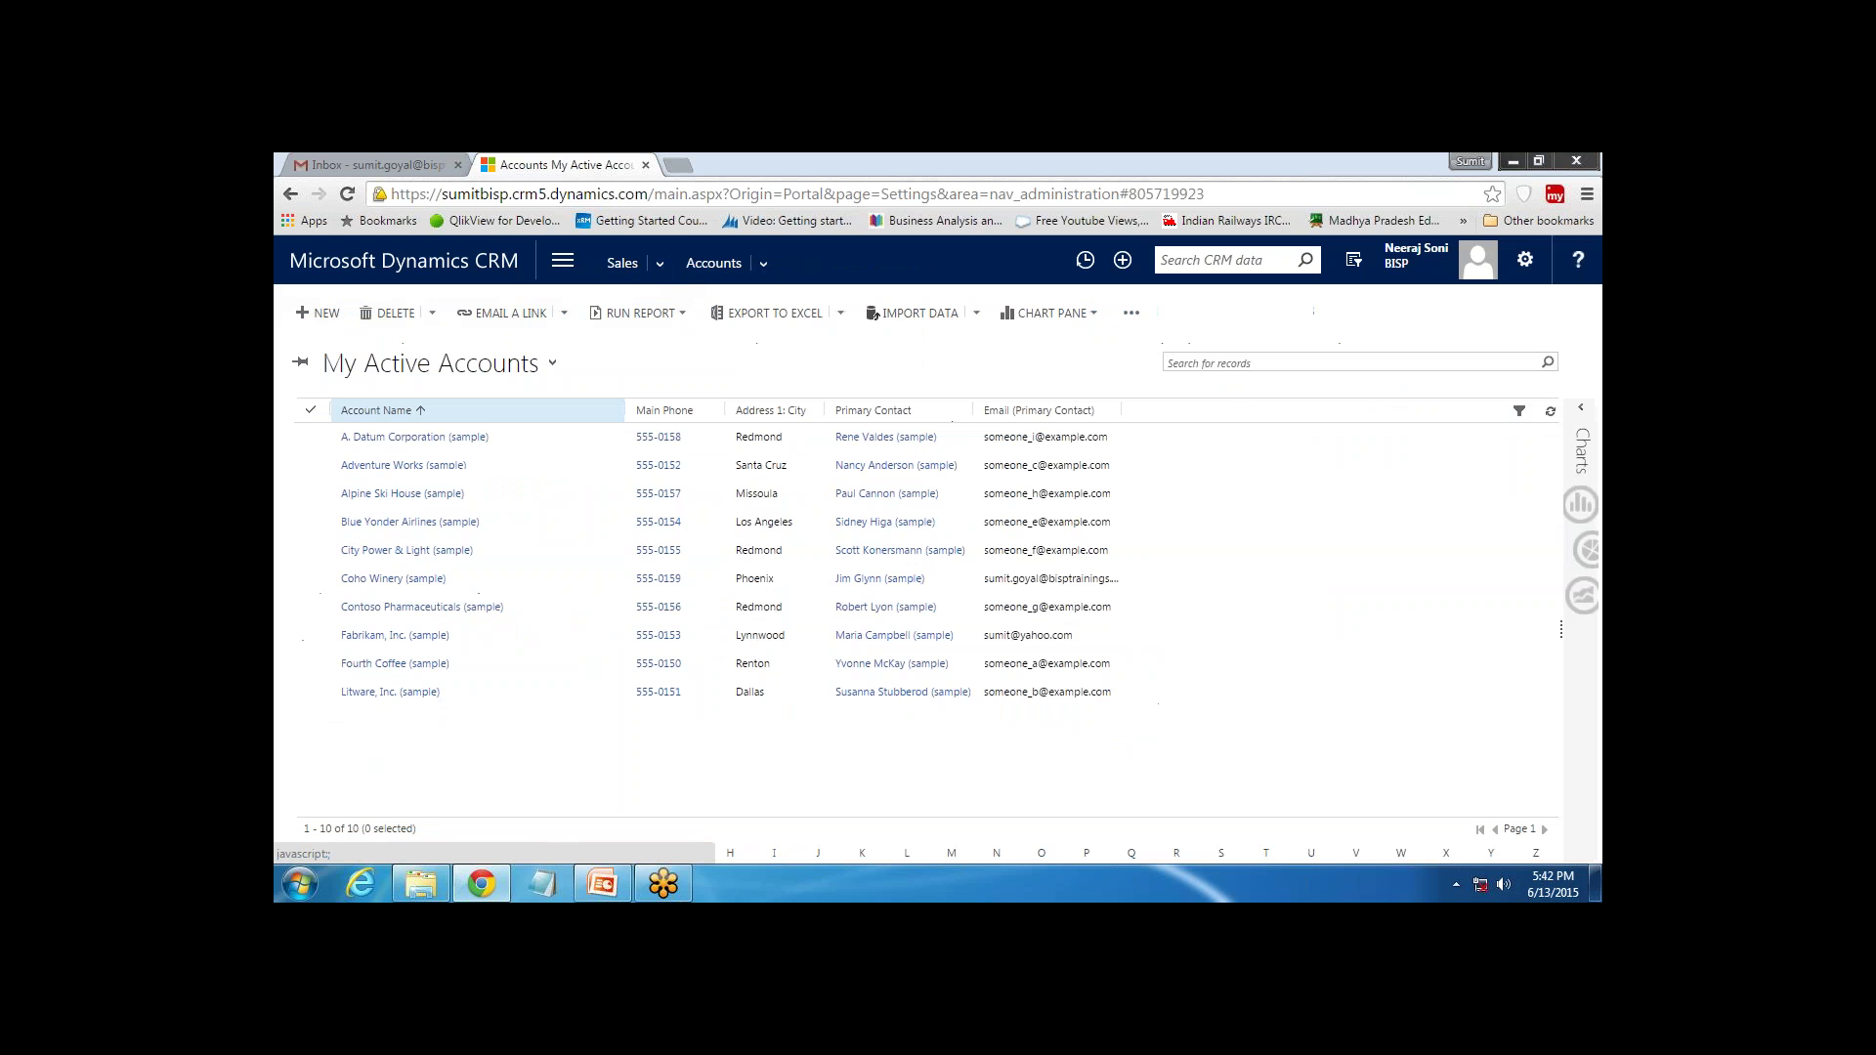
click(410, 522)
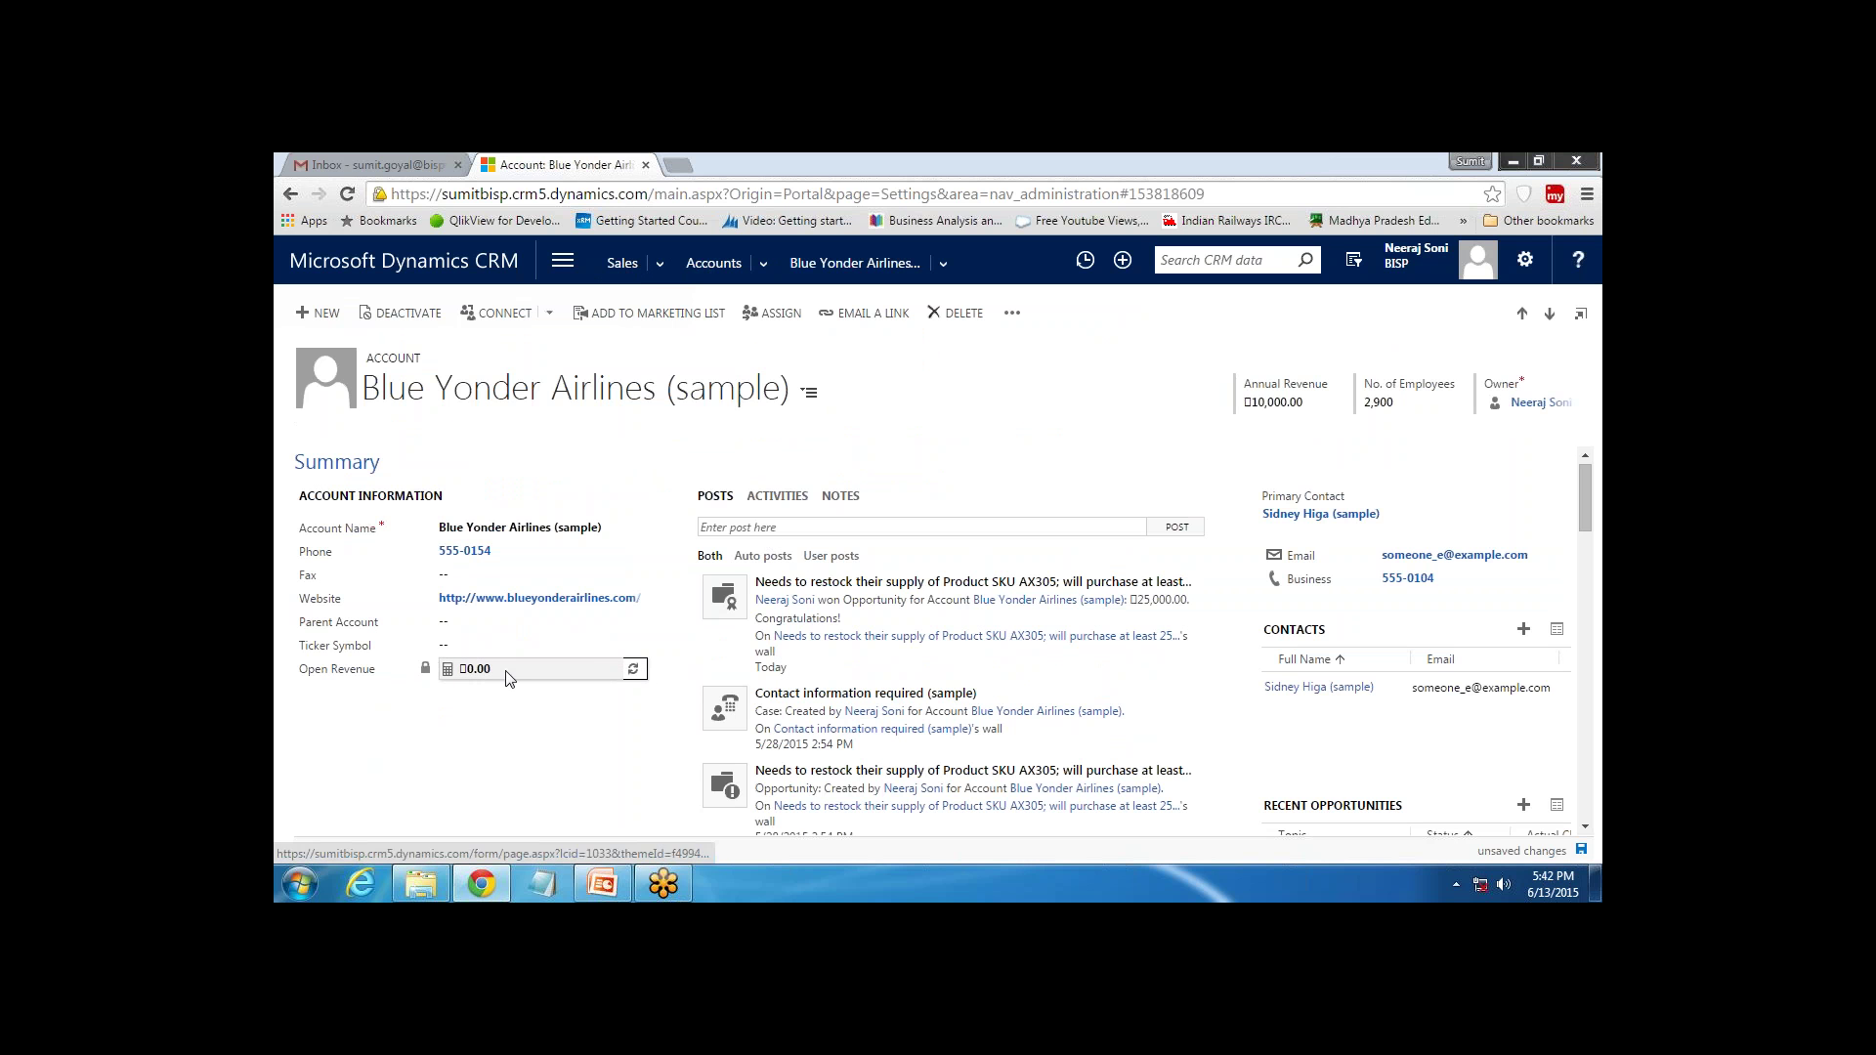
mouse_move(496, 694)
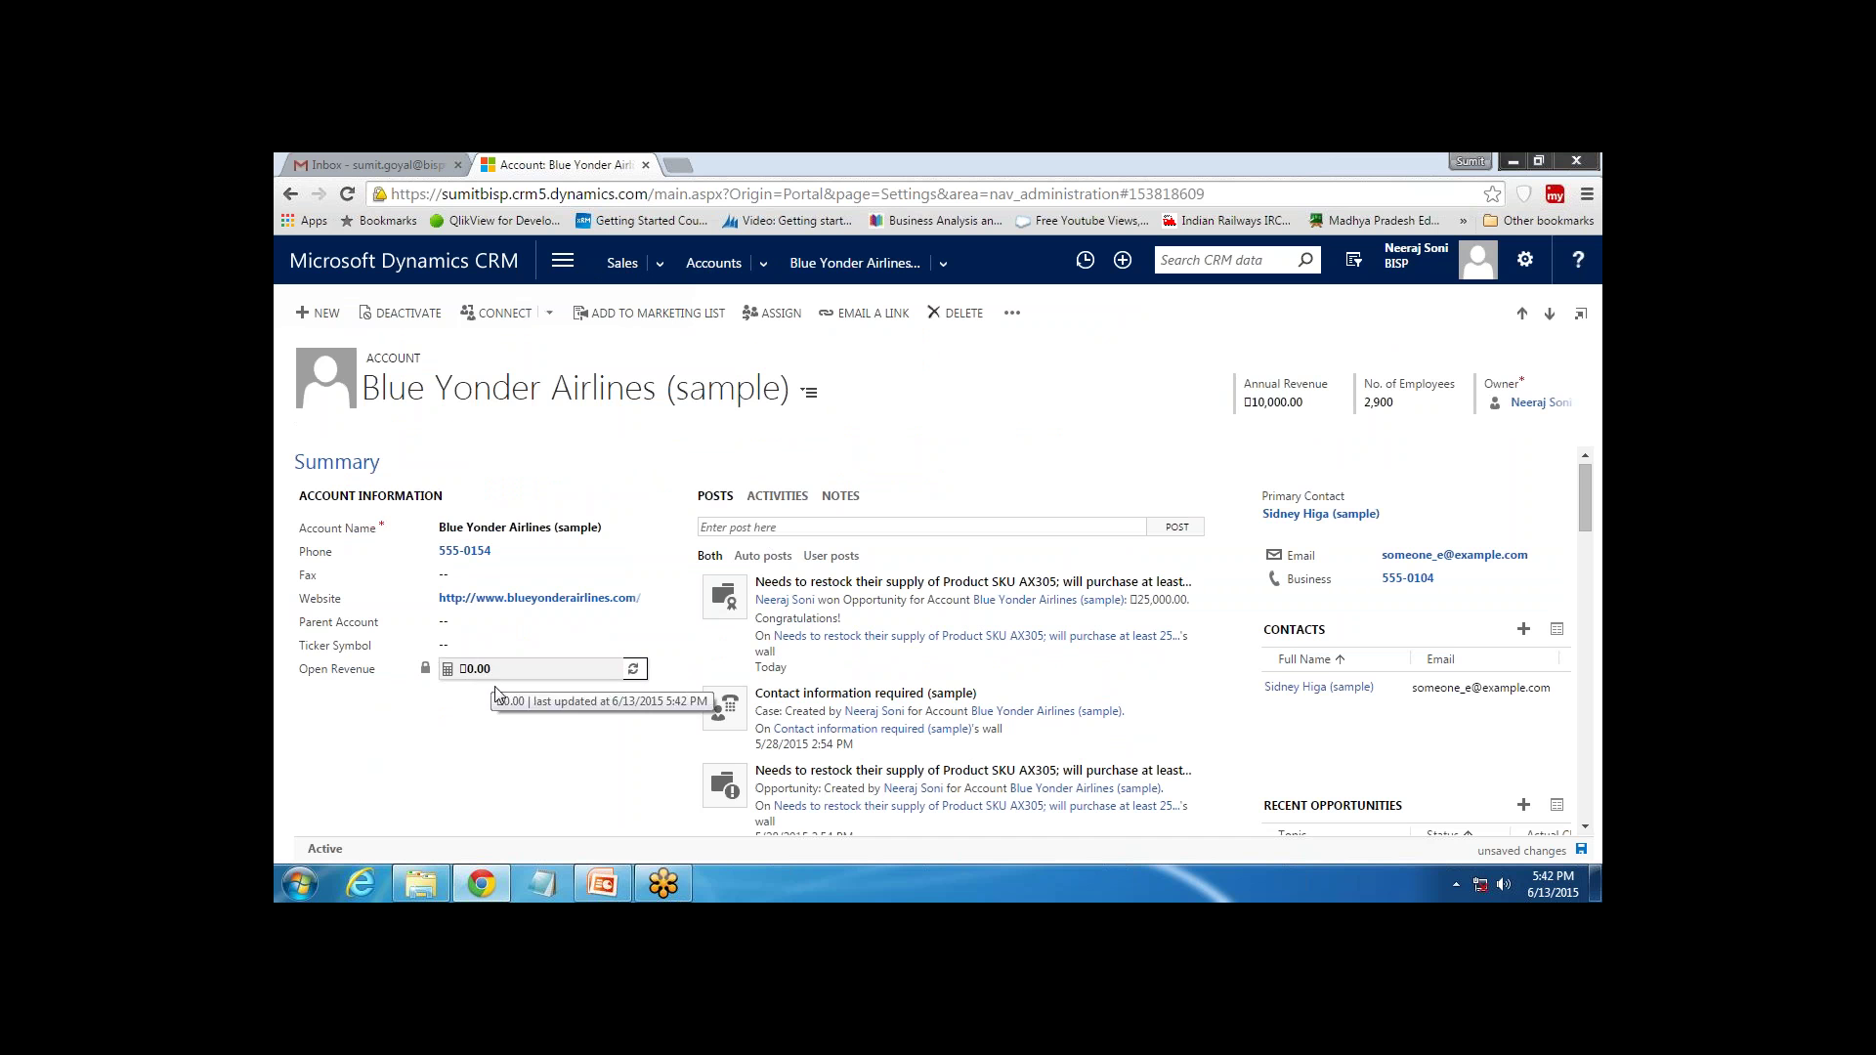
Start a new opportunity for Blue Yonder Airlines (sample) with topic Buy Tv and a budget amount of 45,000
scroll(449, 788, down, 1)
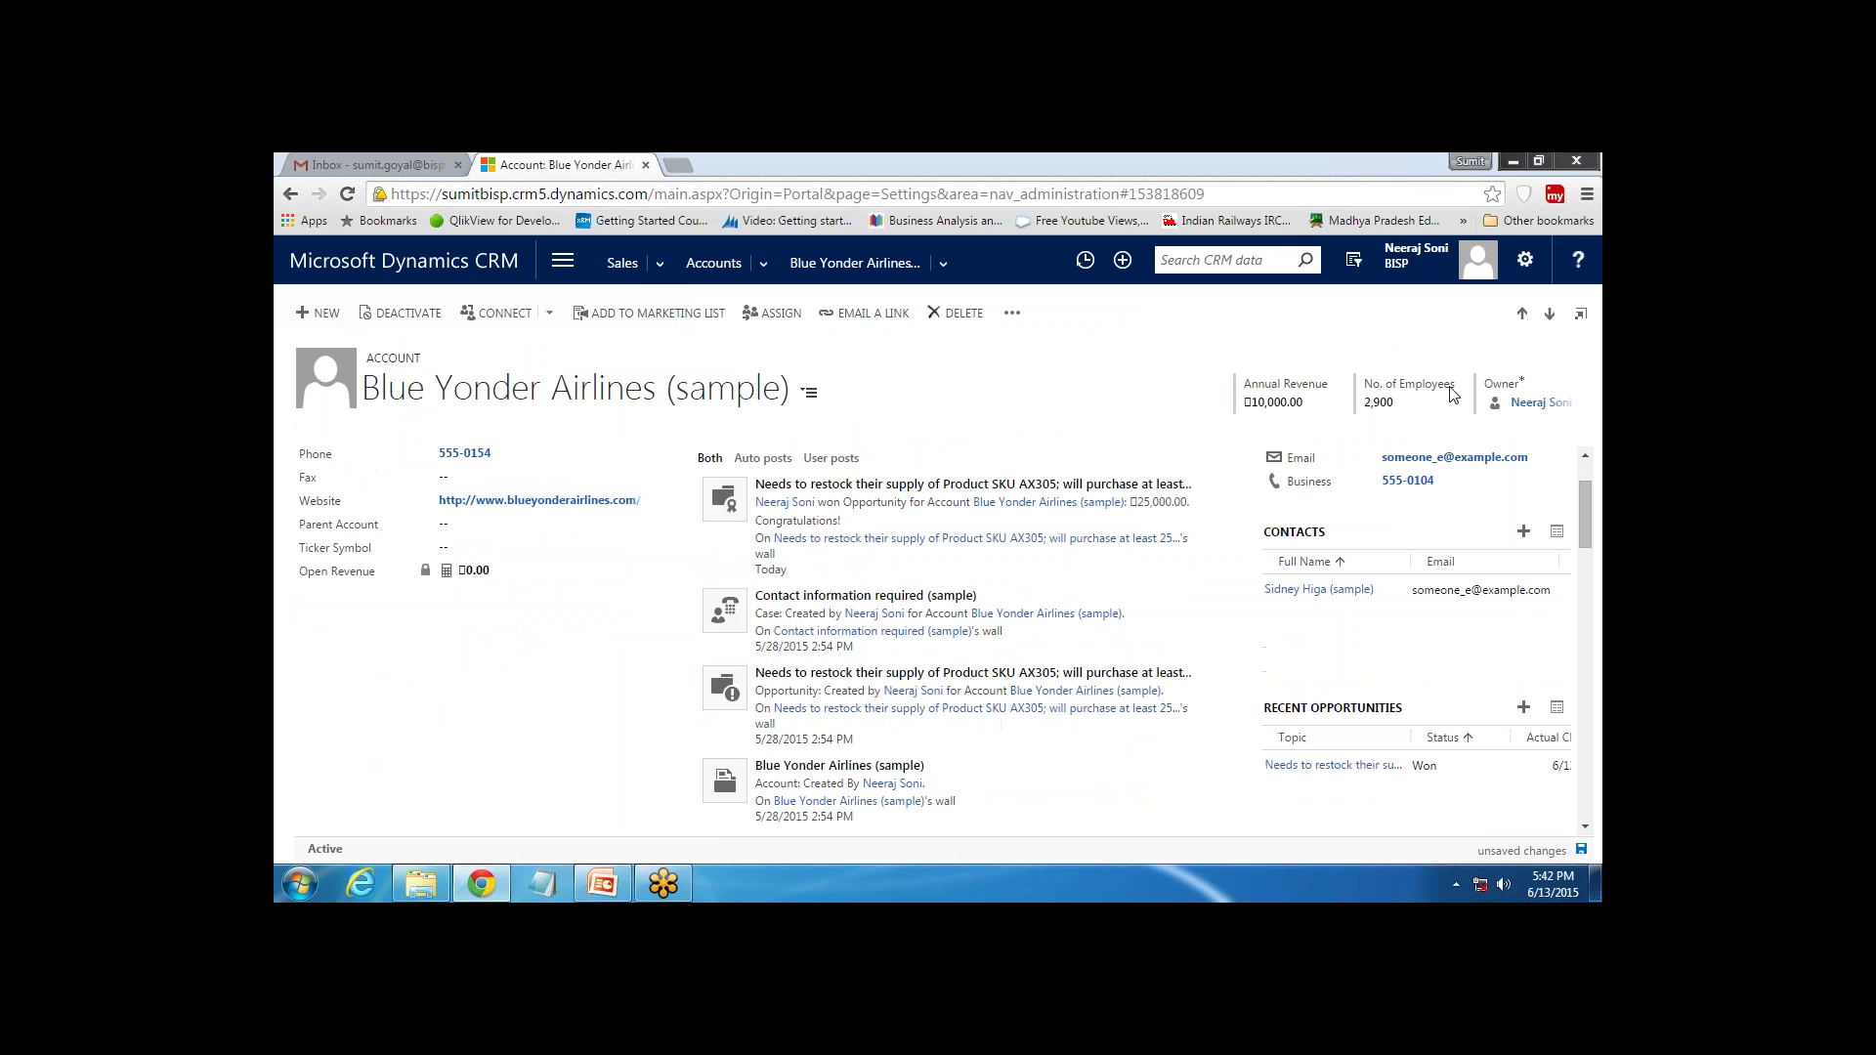
click(1440, 775)
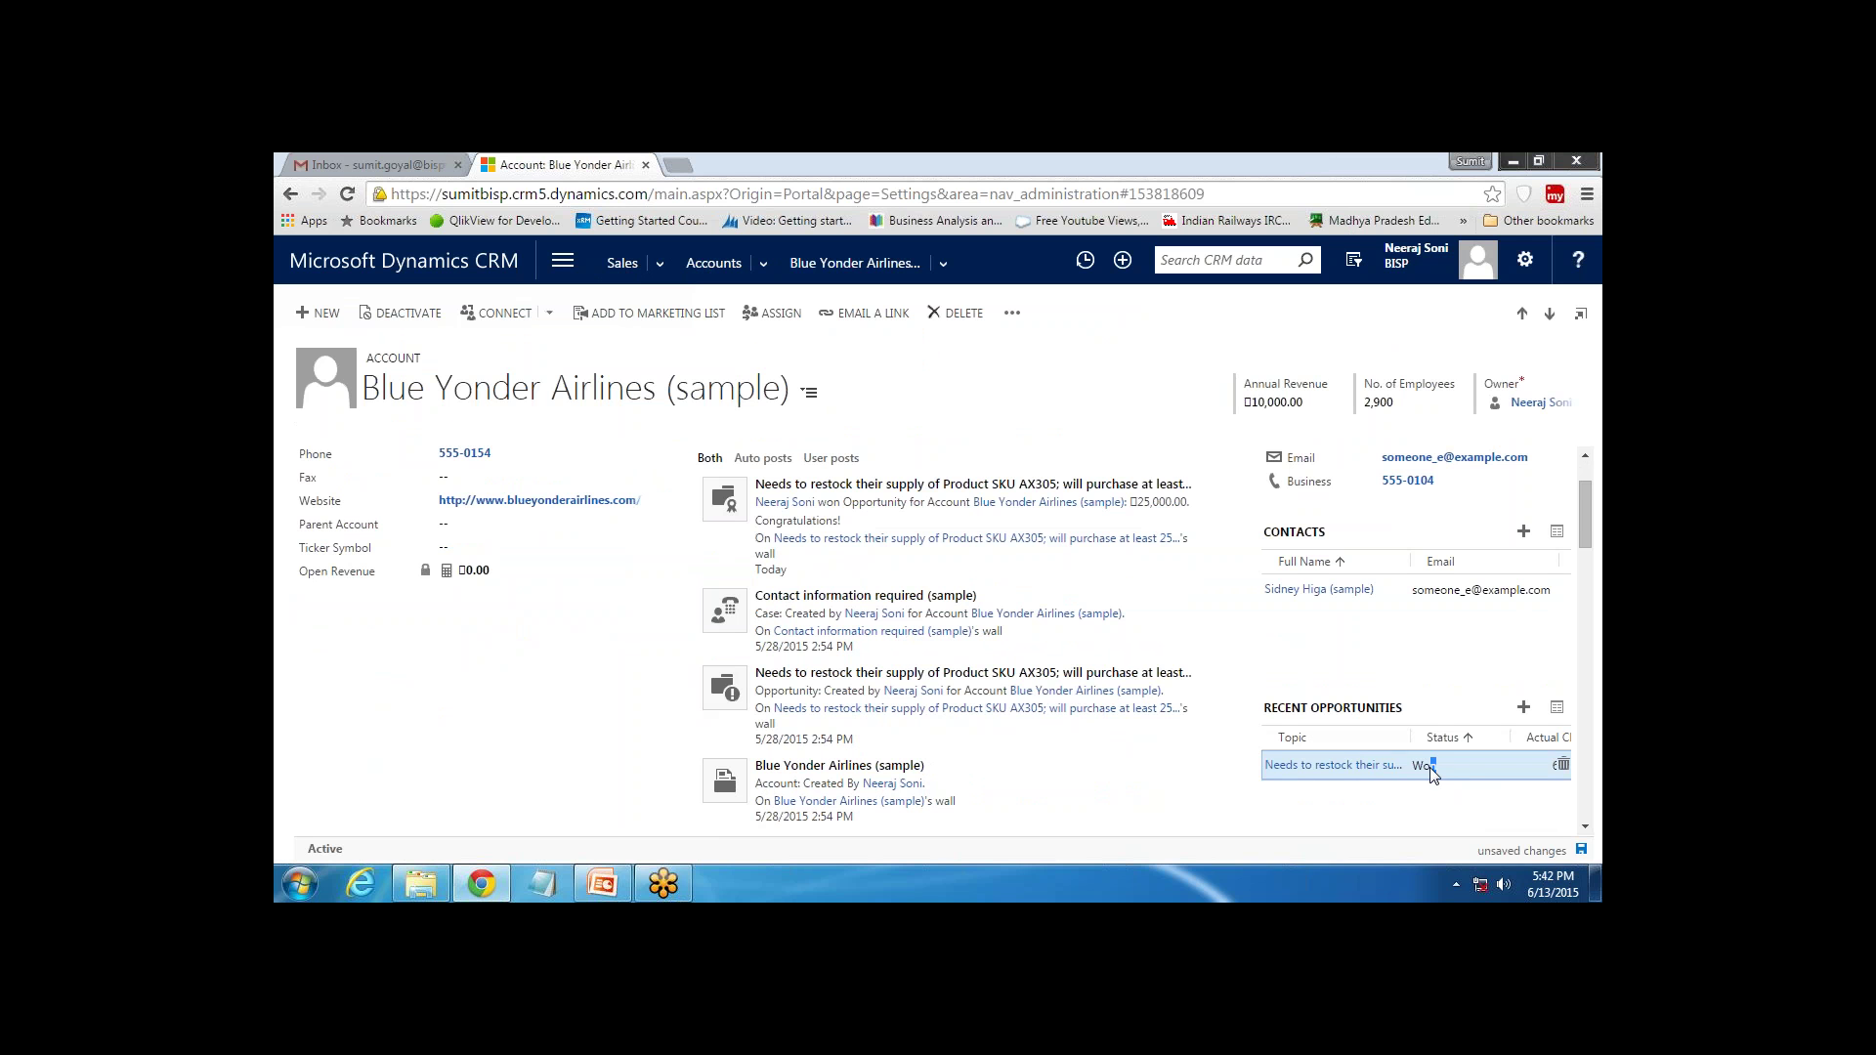
click(1525, 709)
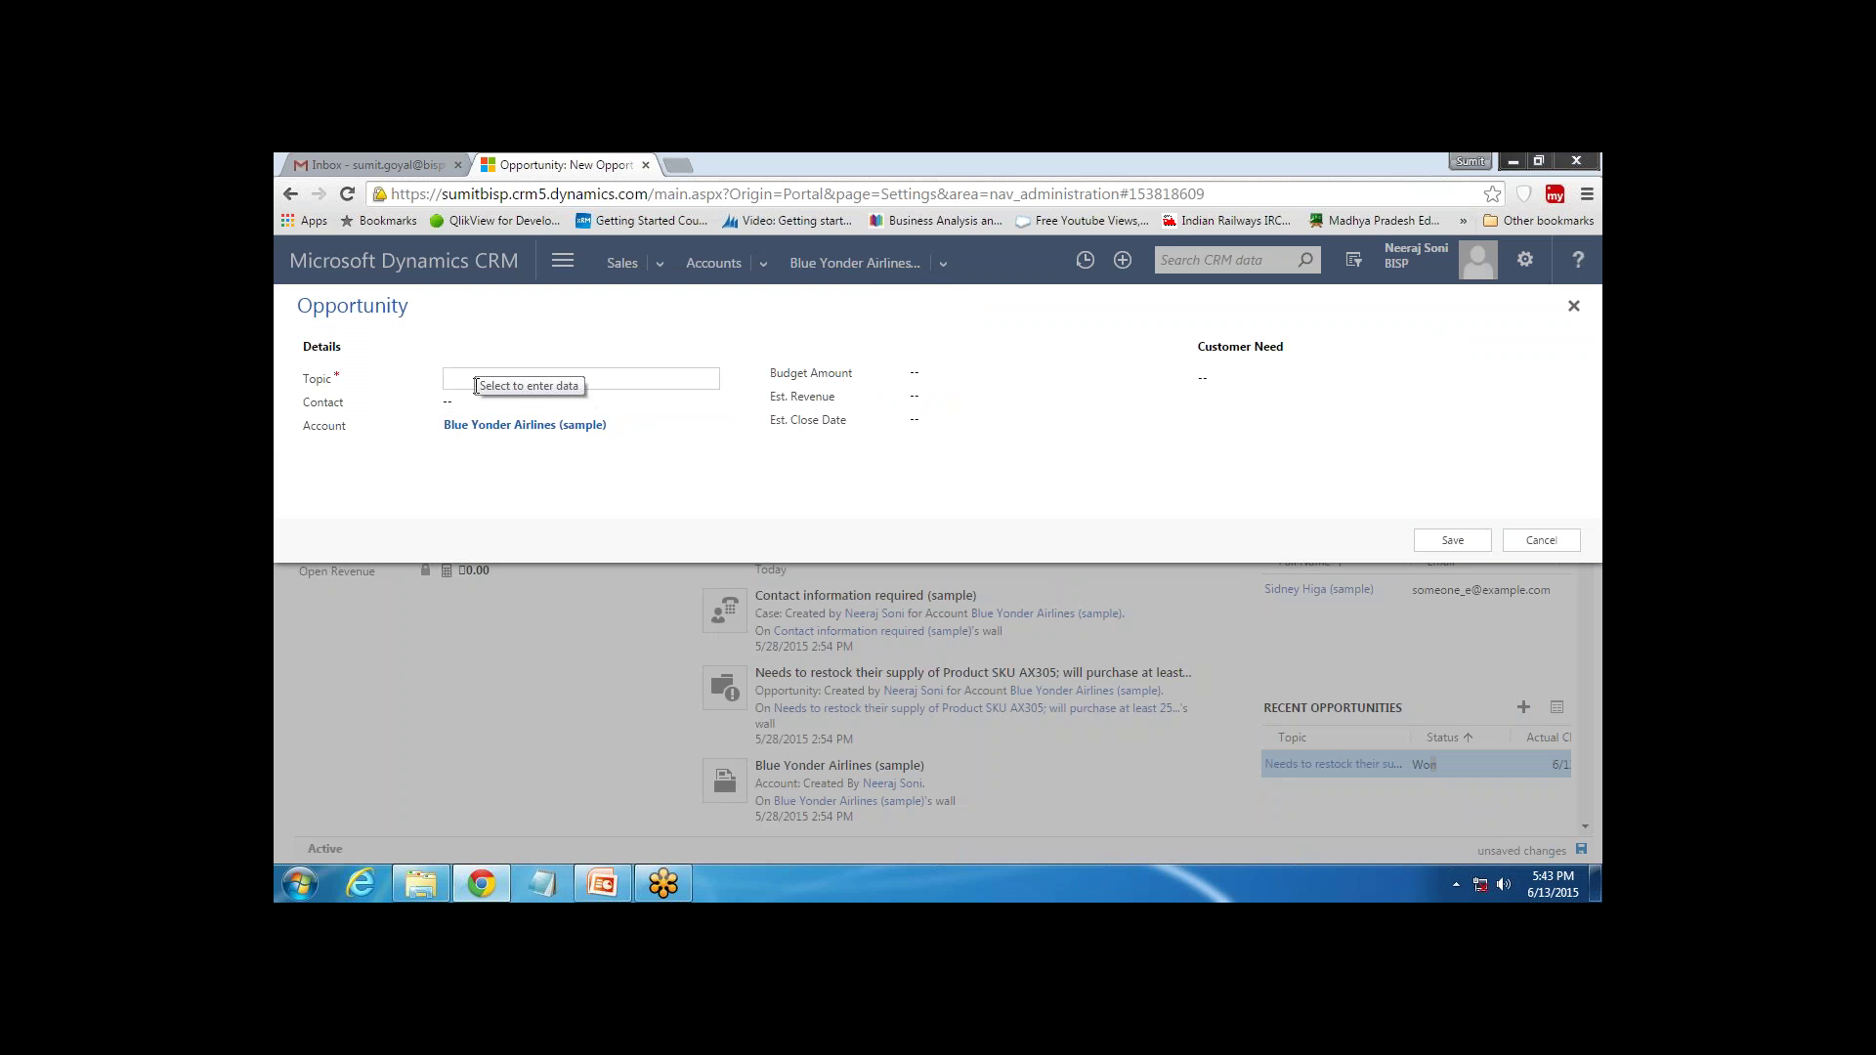
text(Buy Tv)
key(Tab)
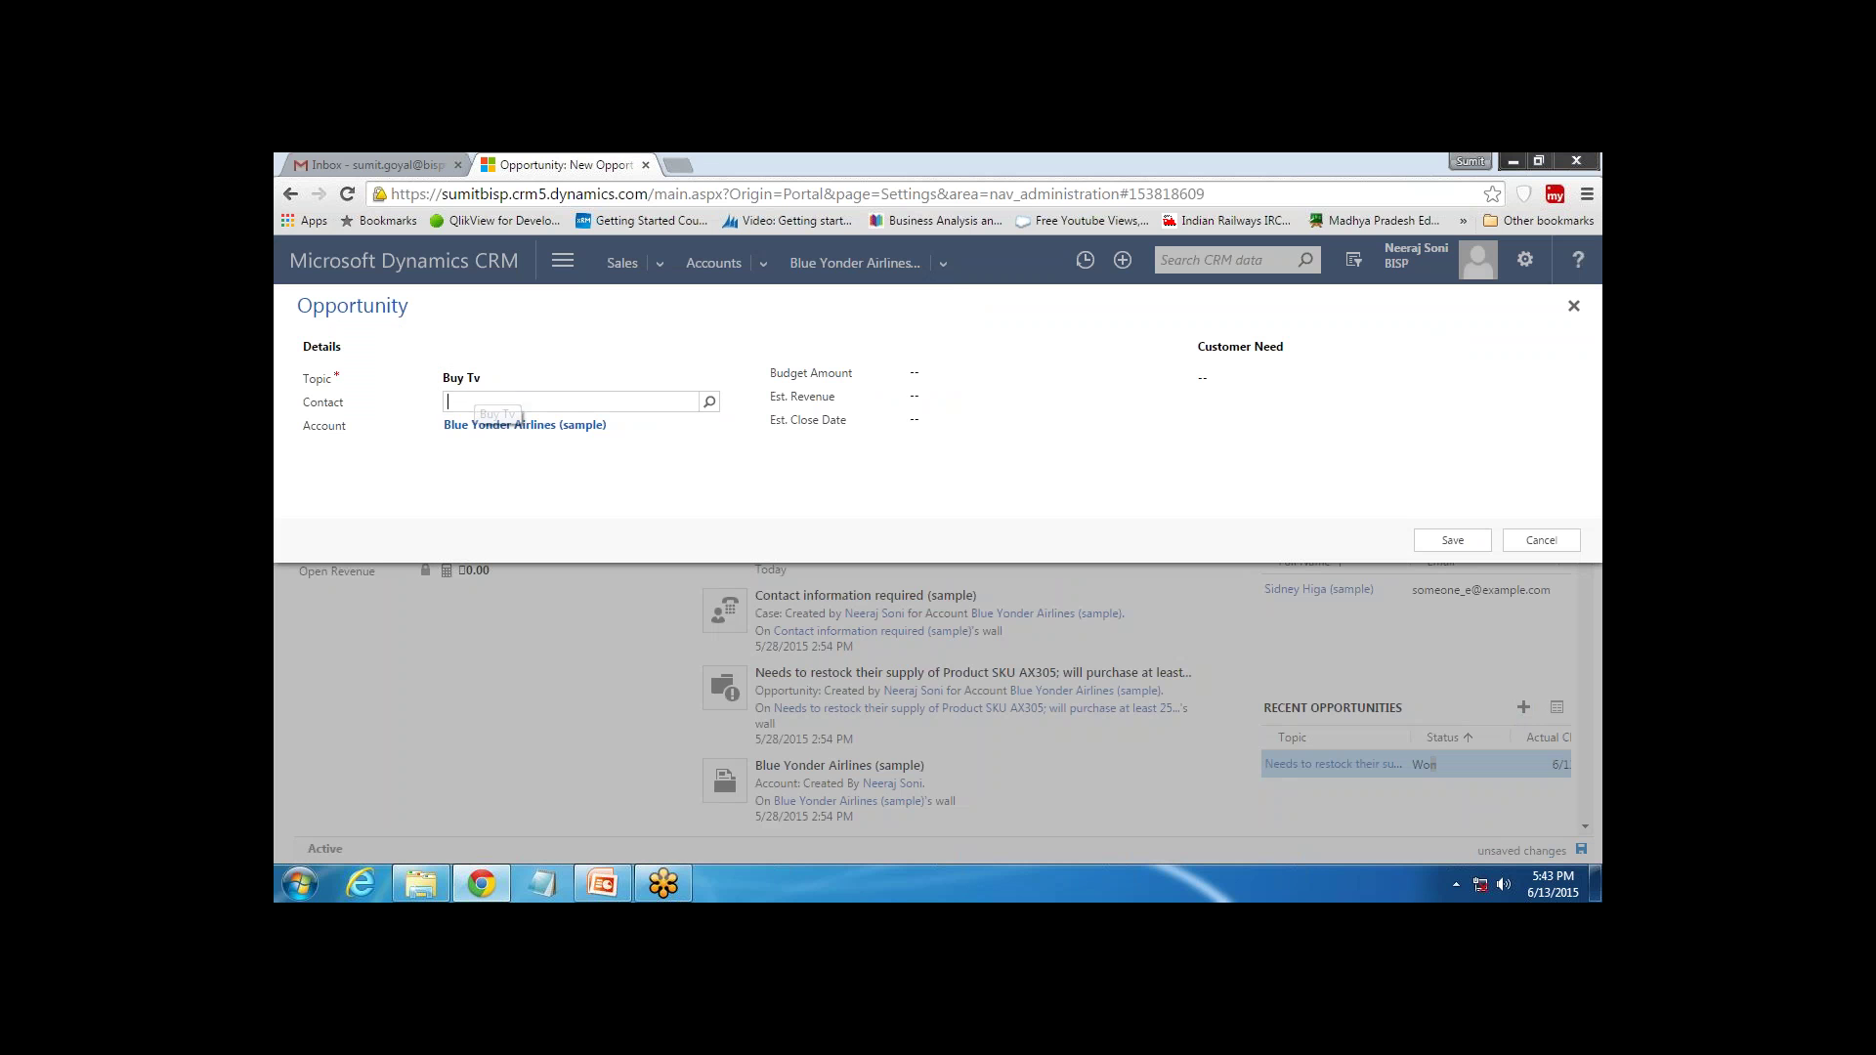
click(934, 373)
text(4)
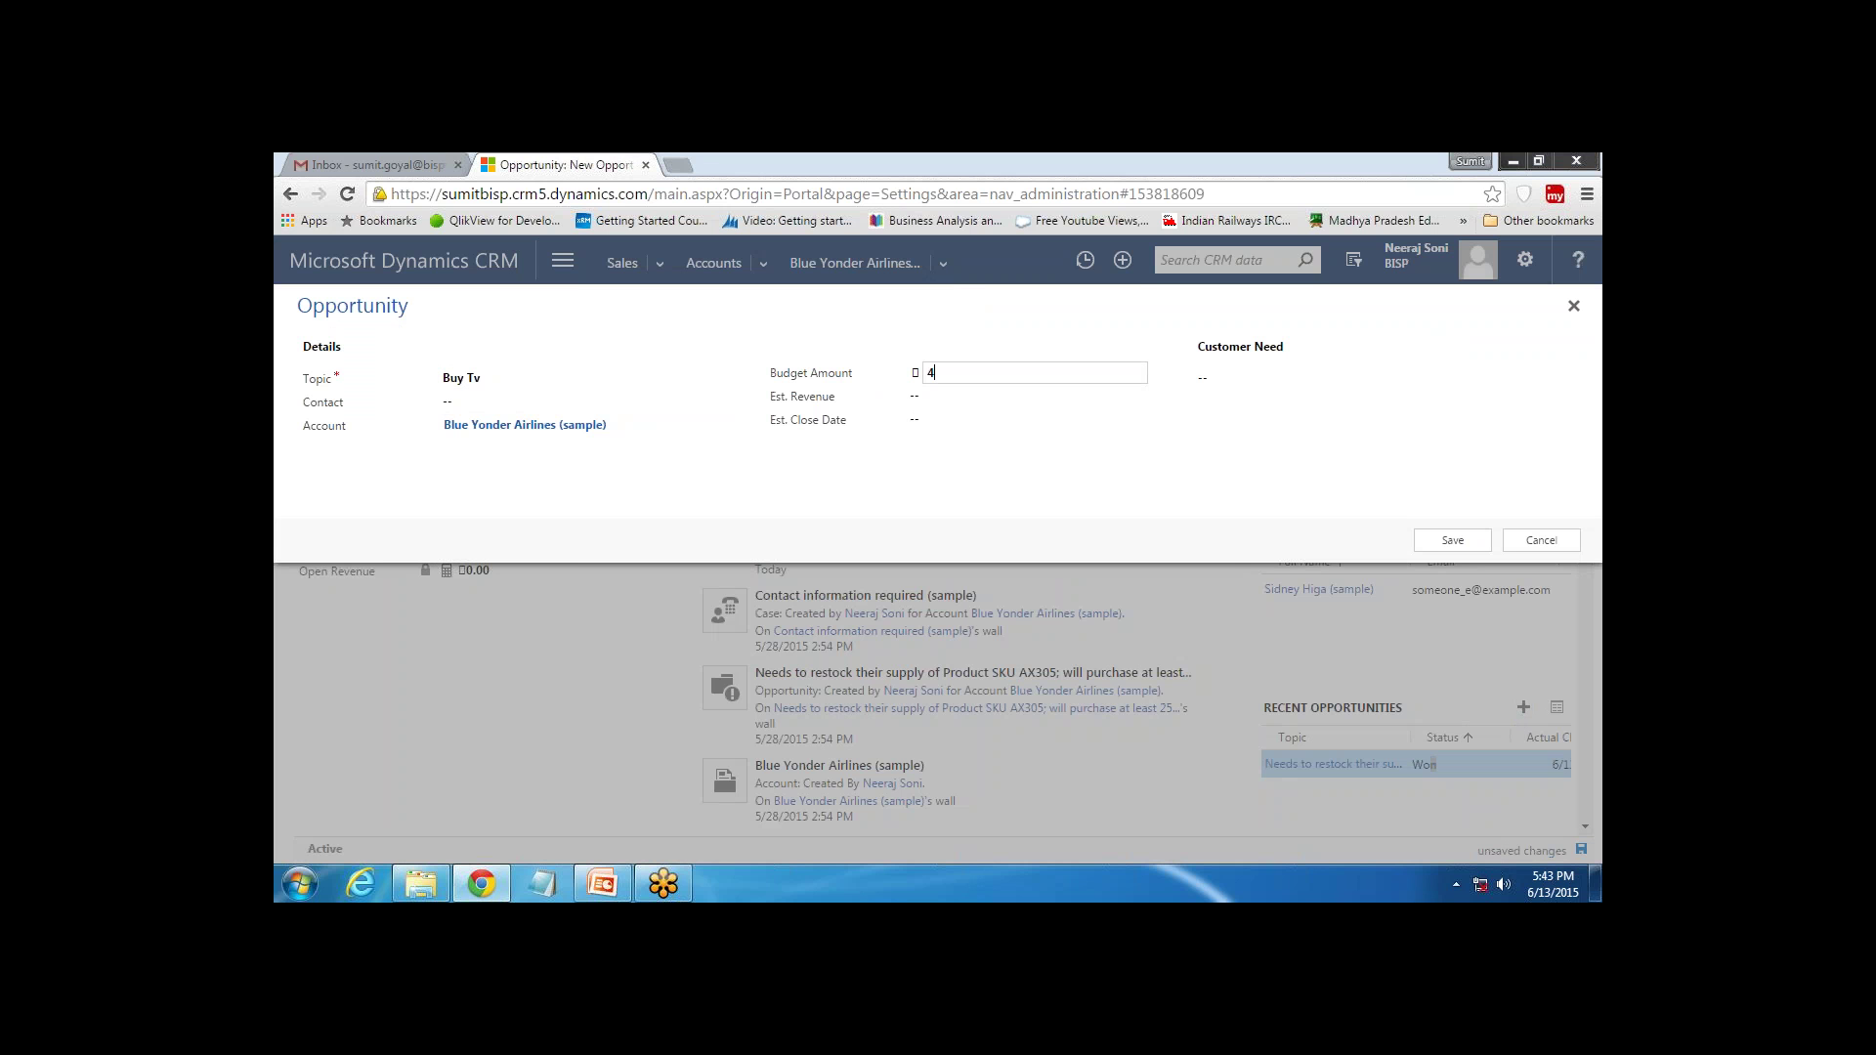
text(5000)
Set the opportunity's estimated revenue to 40,000, pick an estimated close date in late June 2015, and save it
click(978, 397)
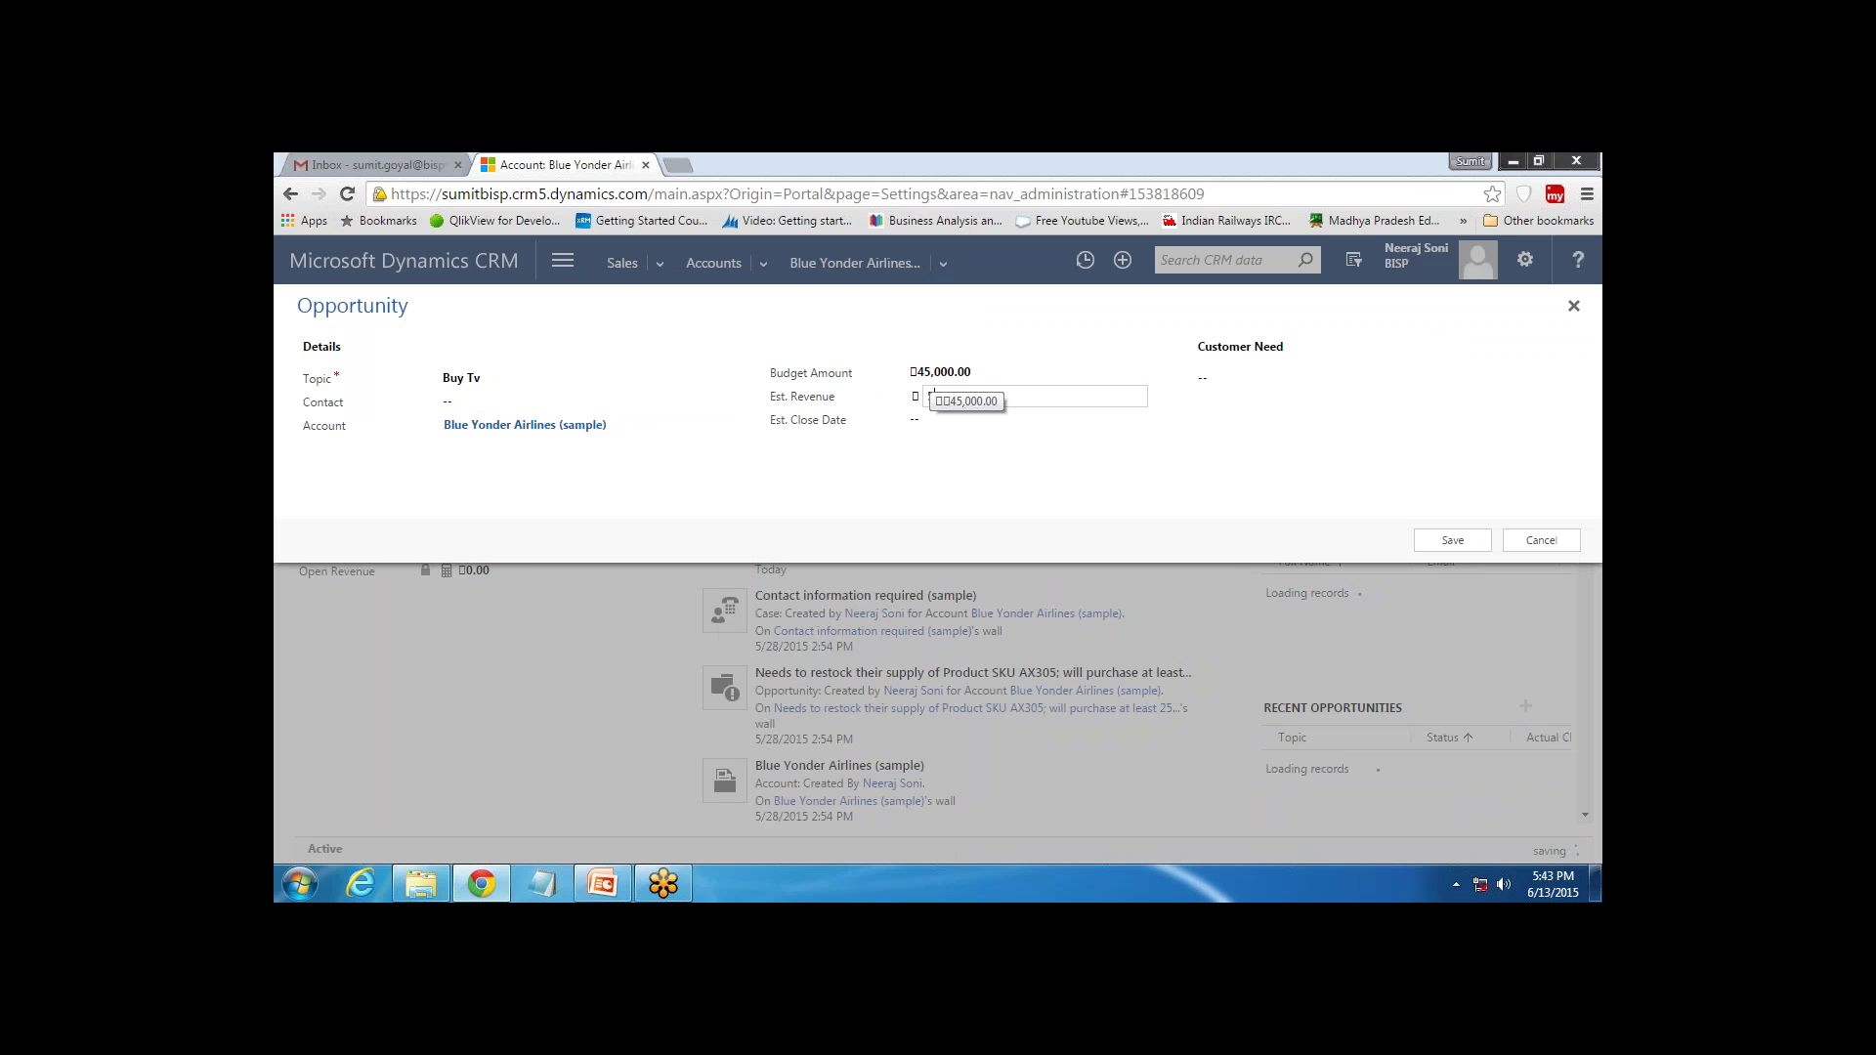
text(40000)
click(946, 418)
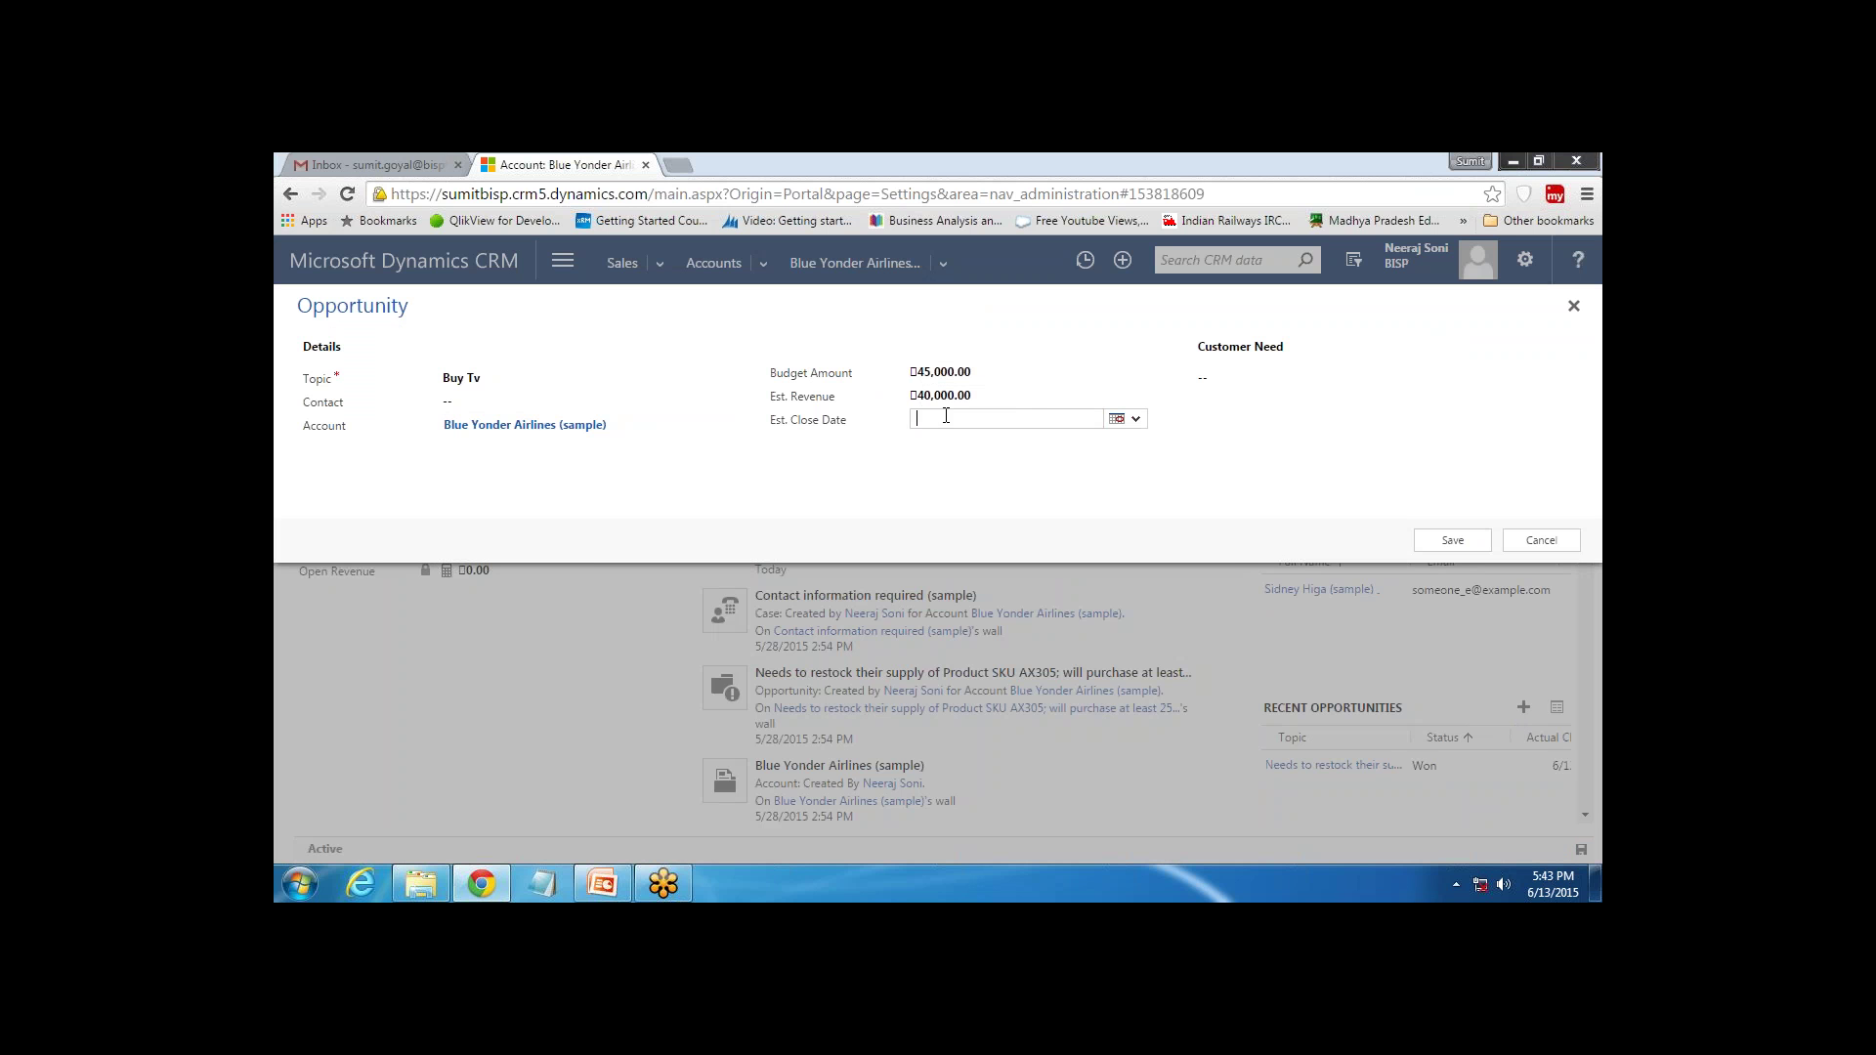
click(1117, 419)
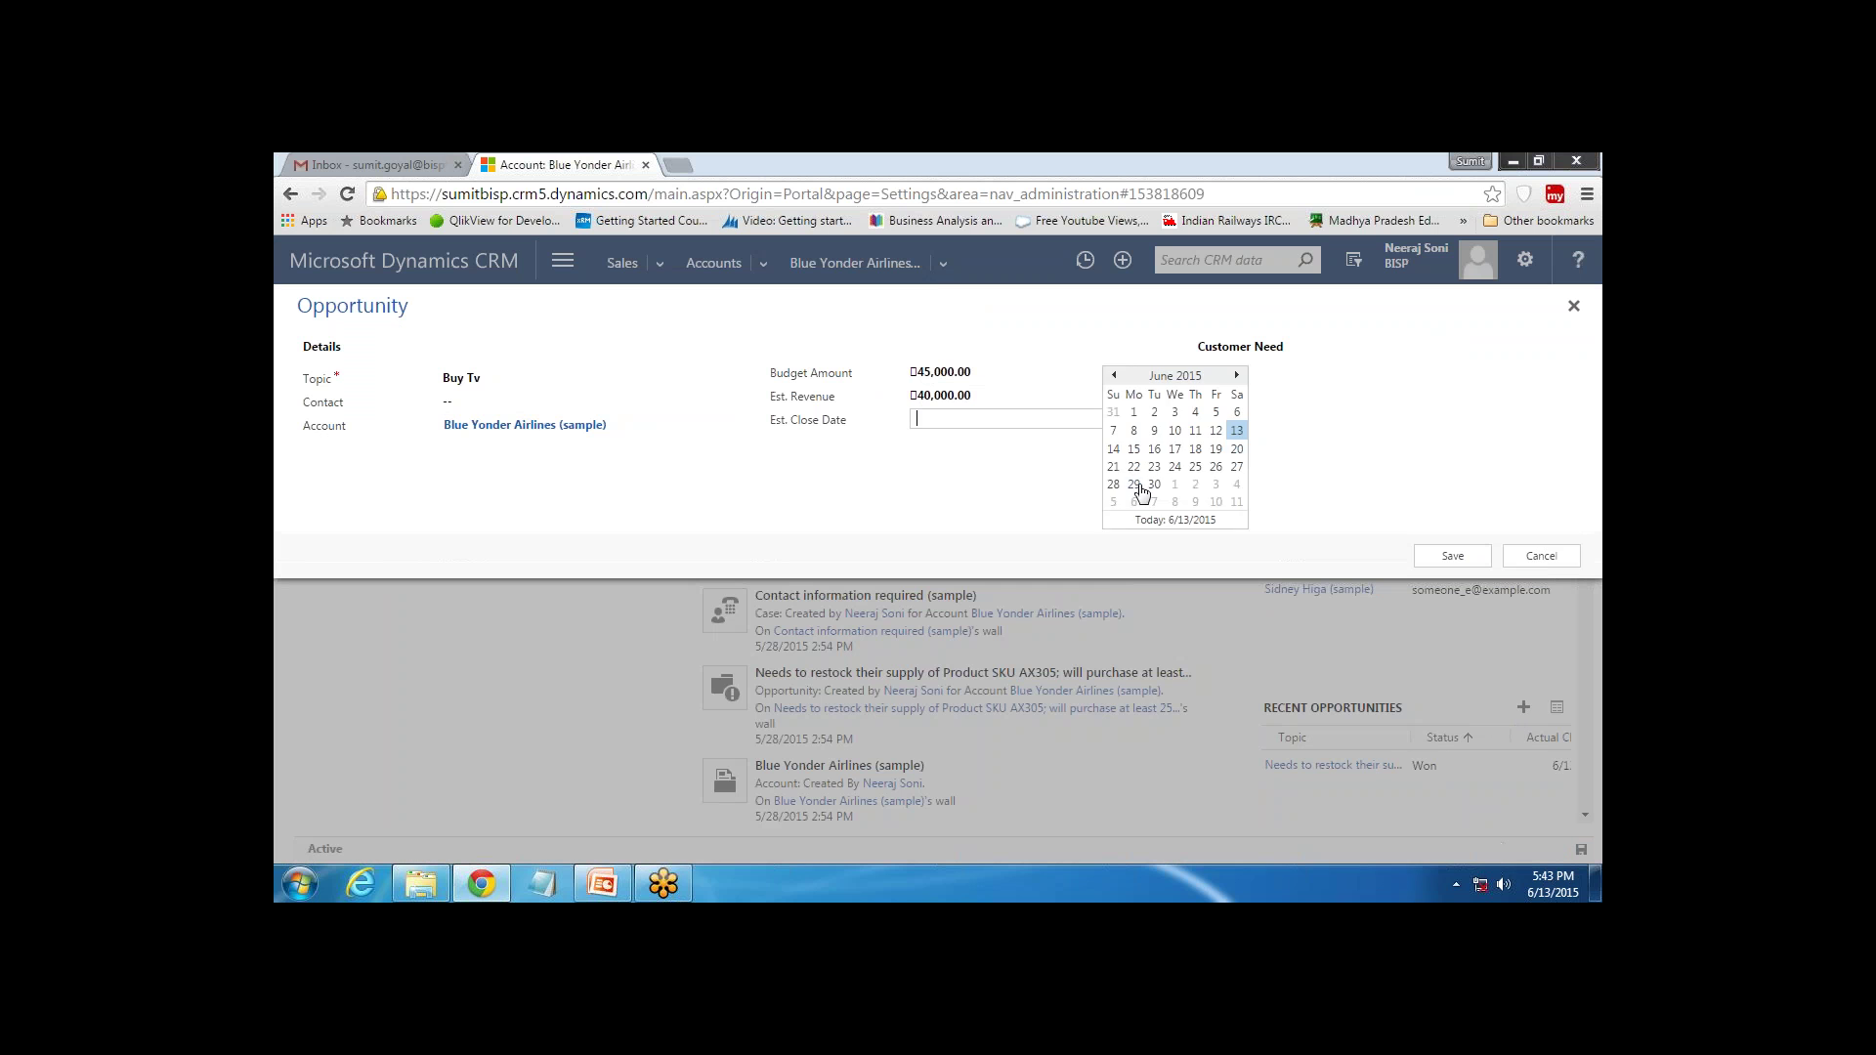
click(1143, 495)
click(1450, 556)
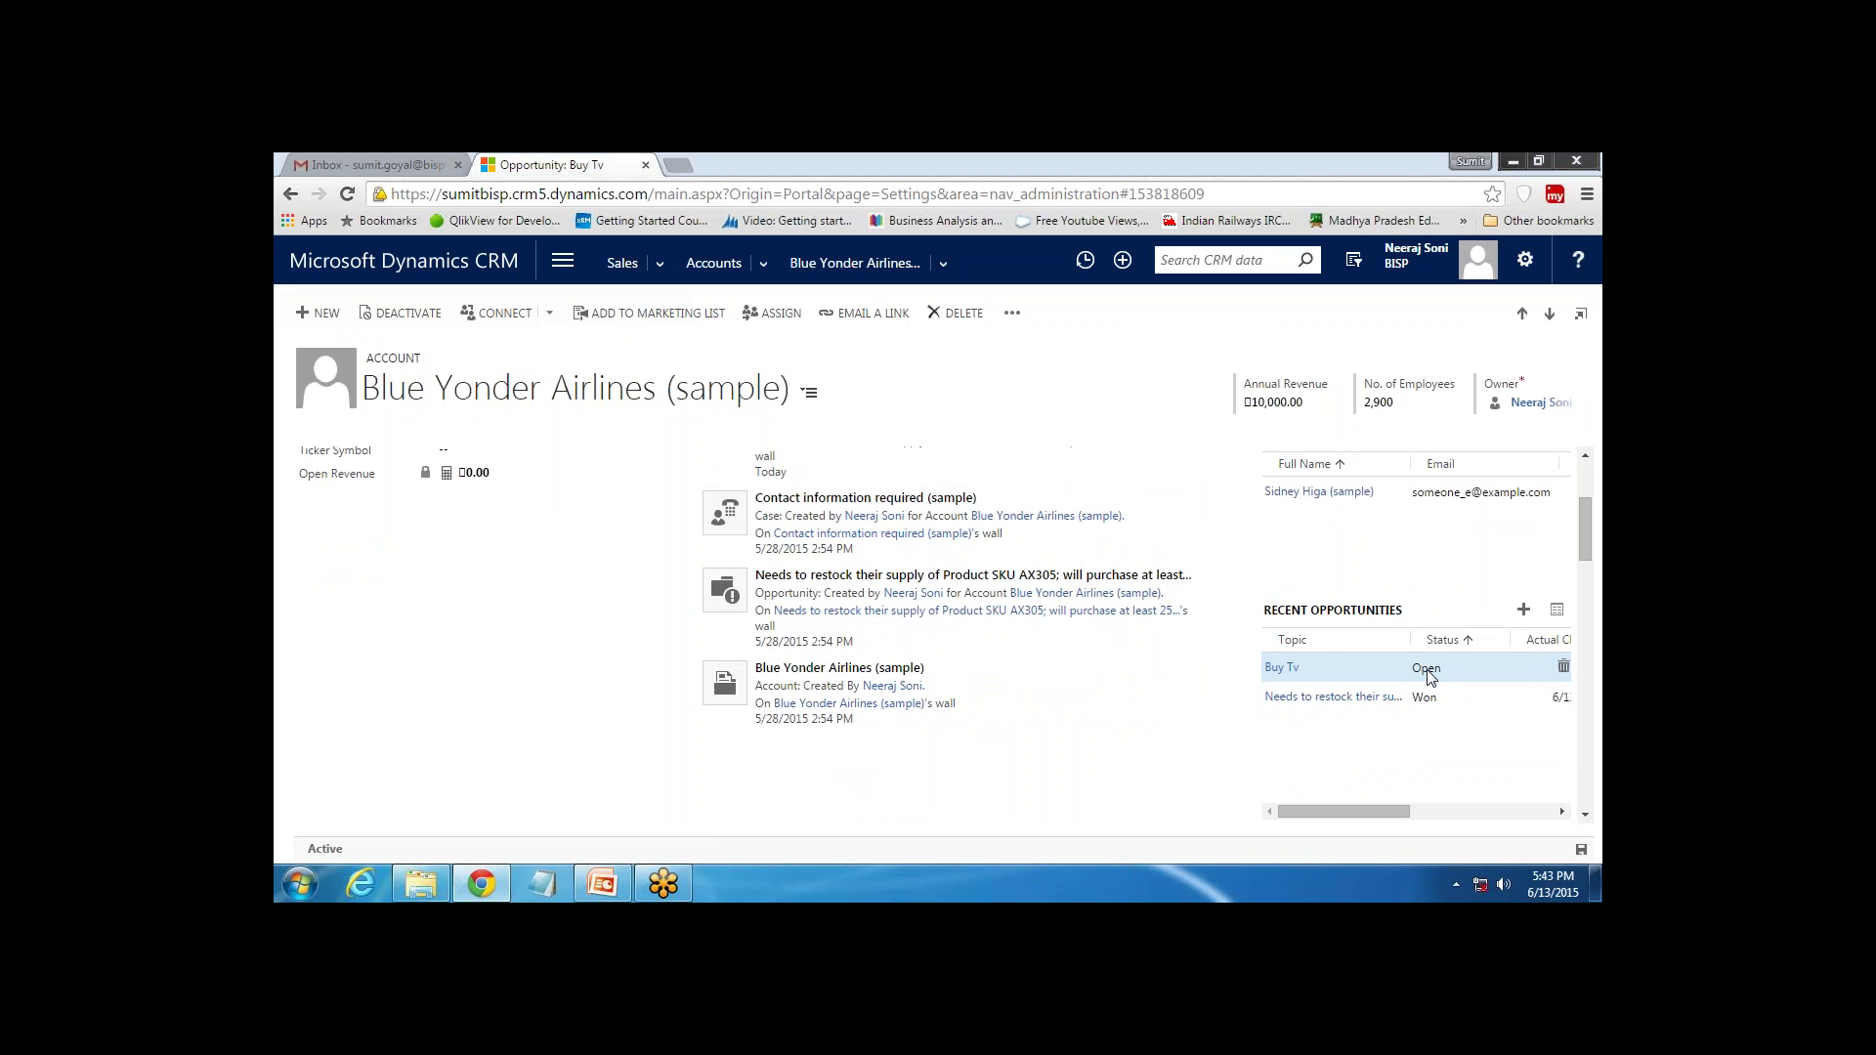
Recalculate the account's Open Revenue rollup and compare it with the status of its recent opportunities
scroll(654, 616, up, 2)
click(631, 671)
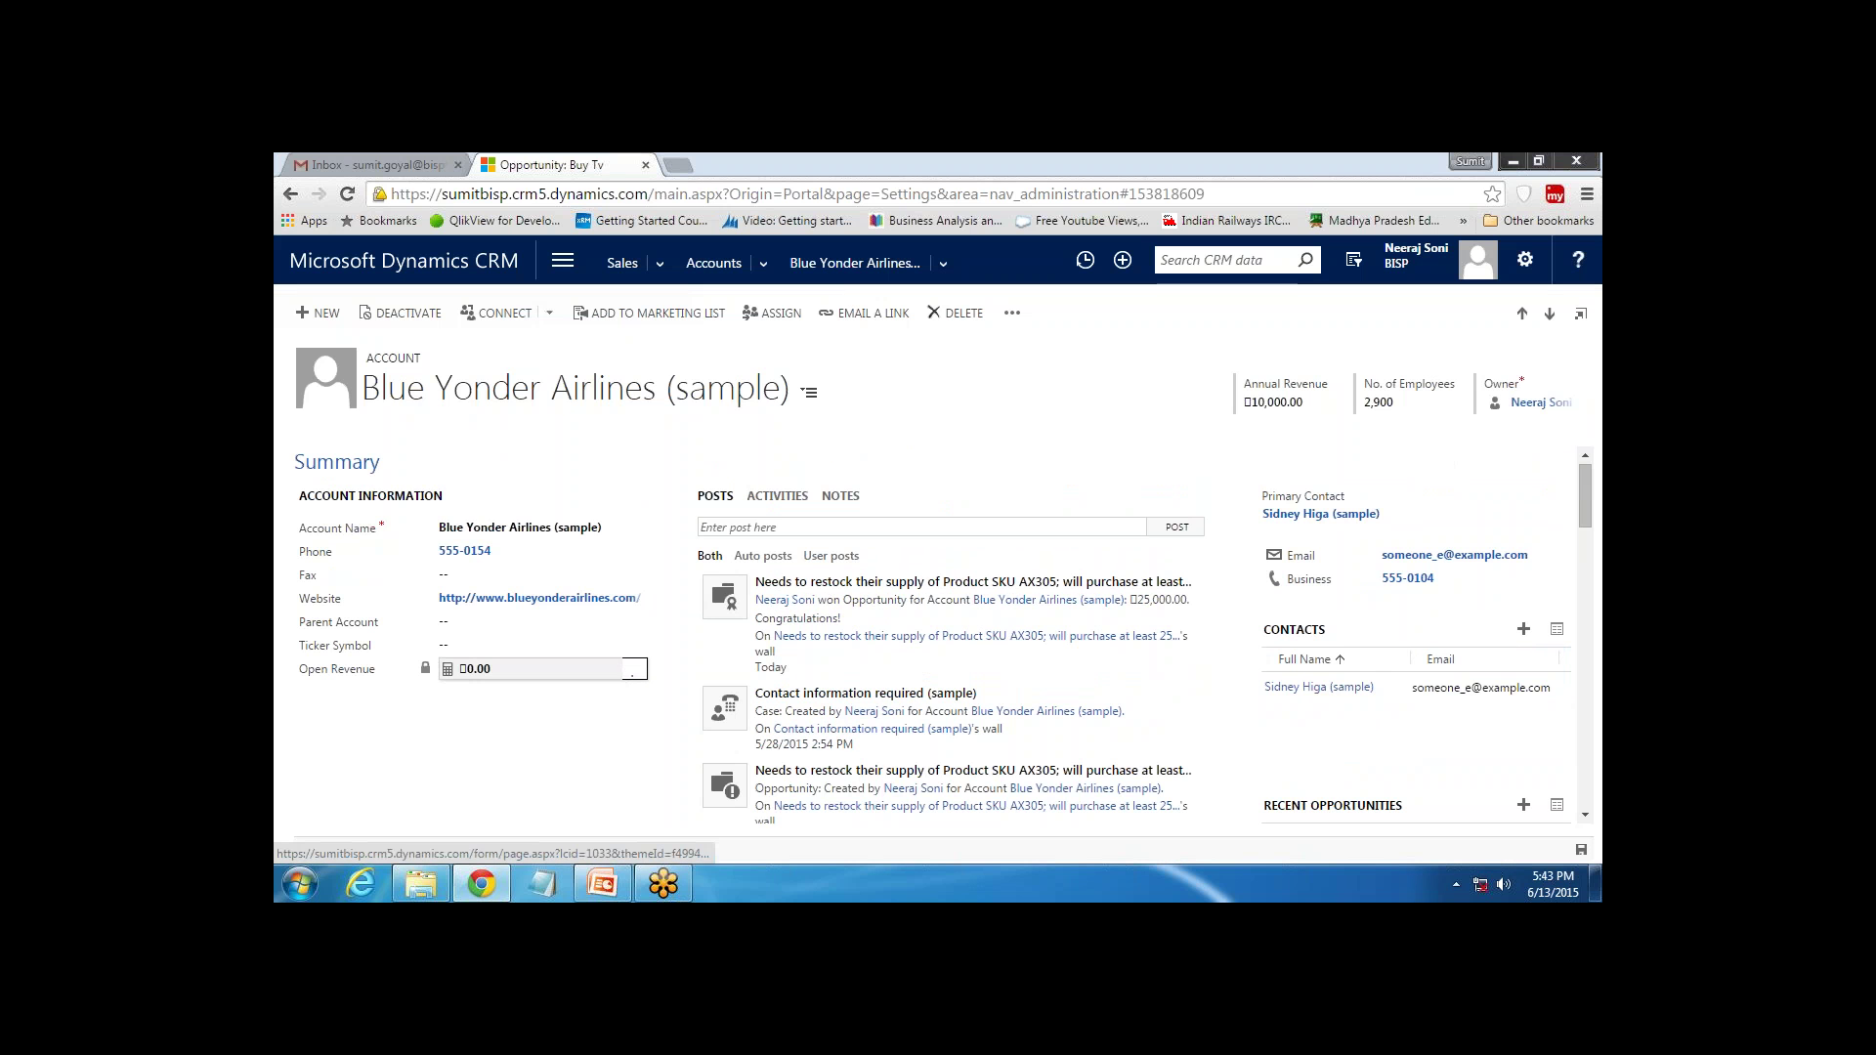
drag(532, 681, 460, 690)
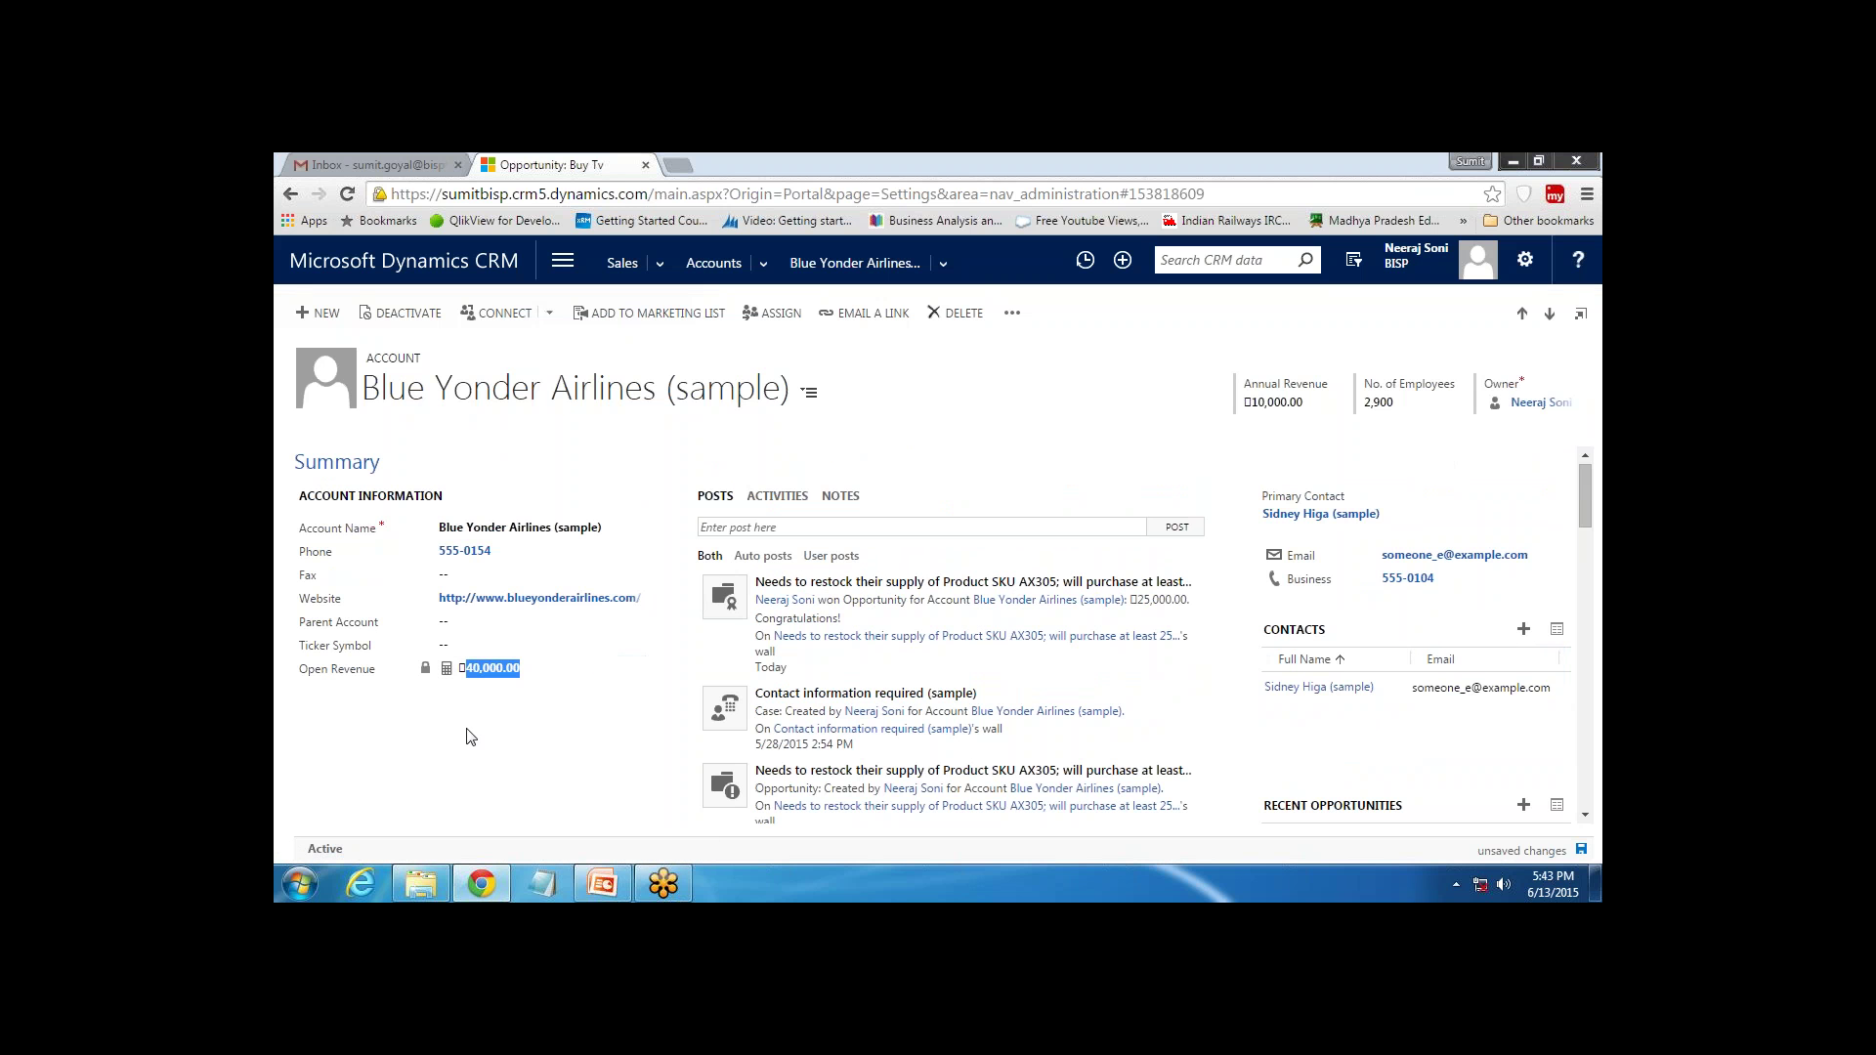
scroll(494, 723, down, 1)
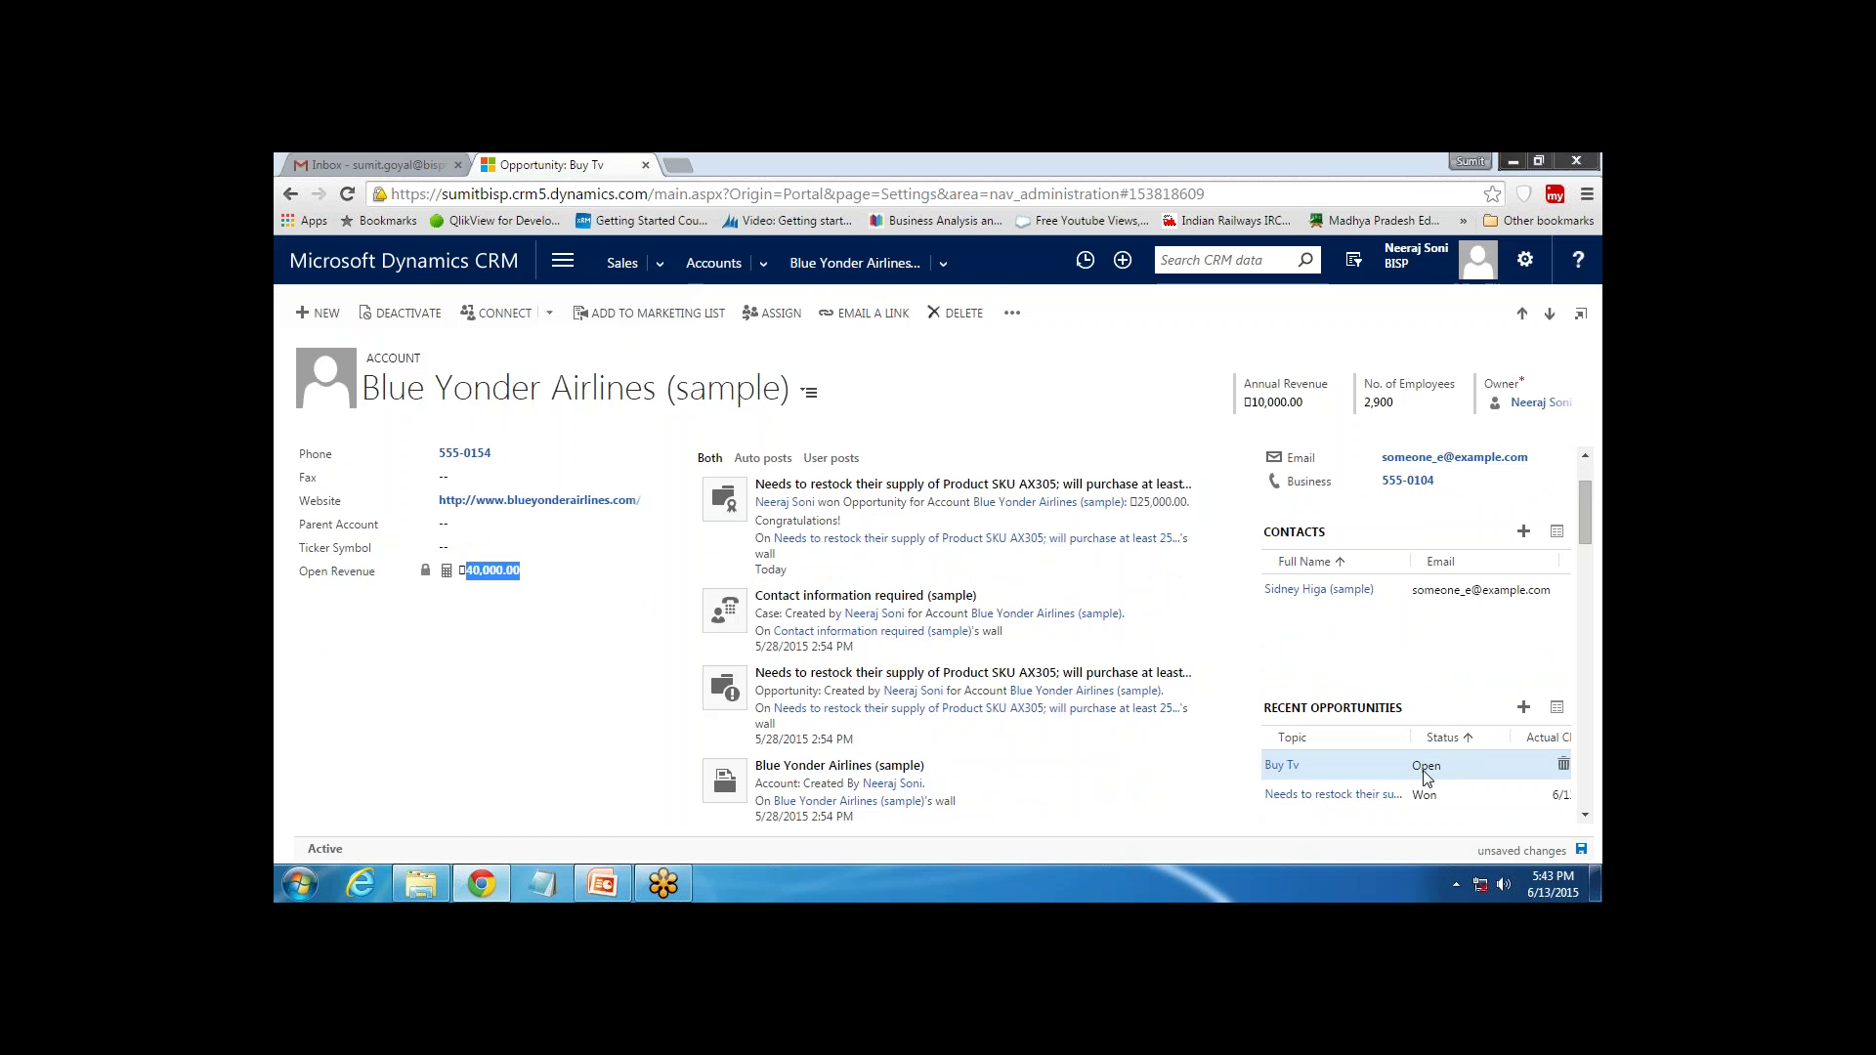
Switch to the Dynamic CRM Calculated & Rollup Fields presentation in PowerPoint and show the Q&A slide 4 full screen
mouse_move(605, 889)
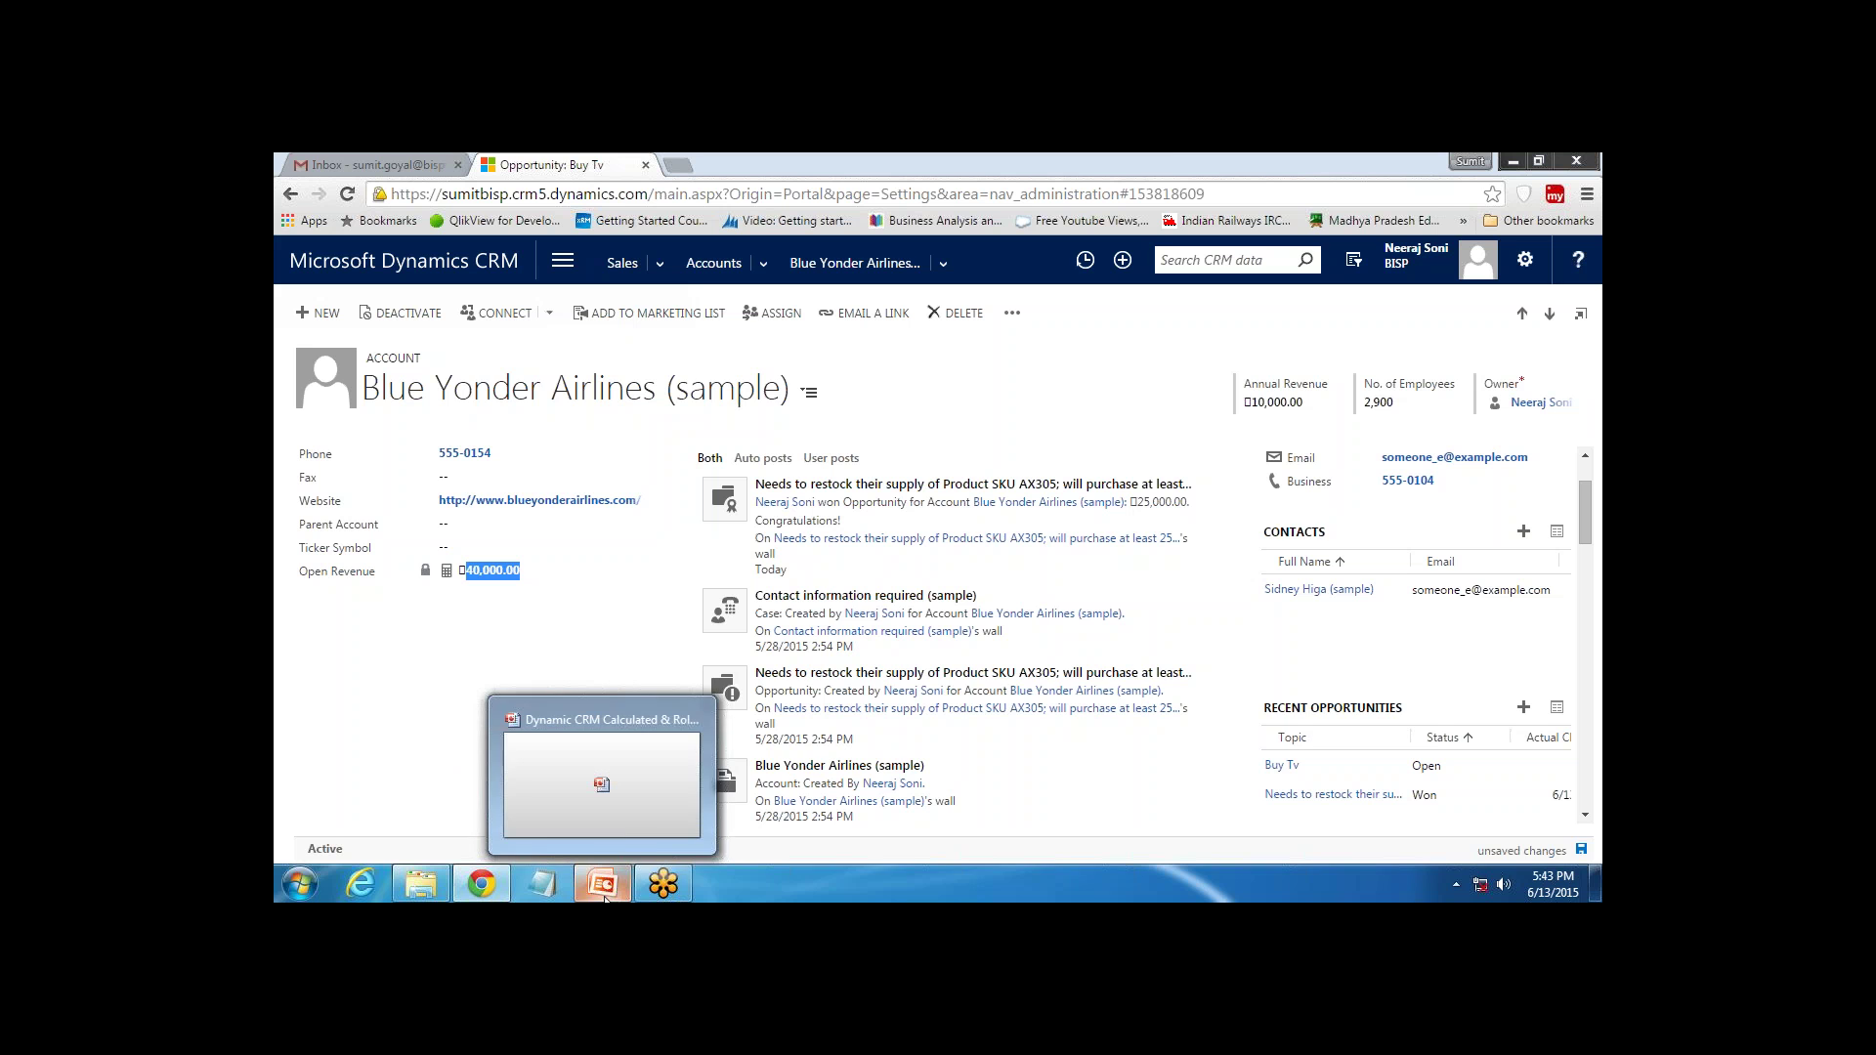
click(597, 738)
click(389, 790)
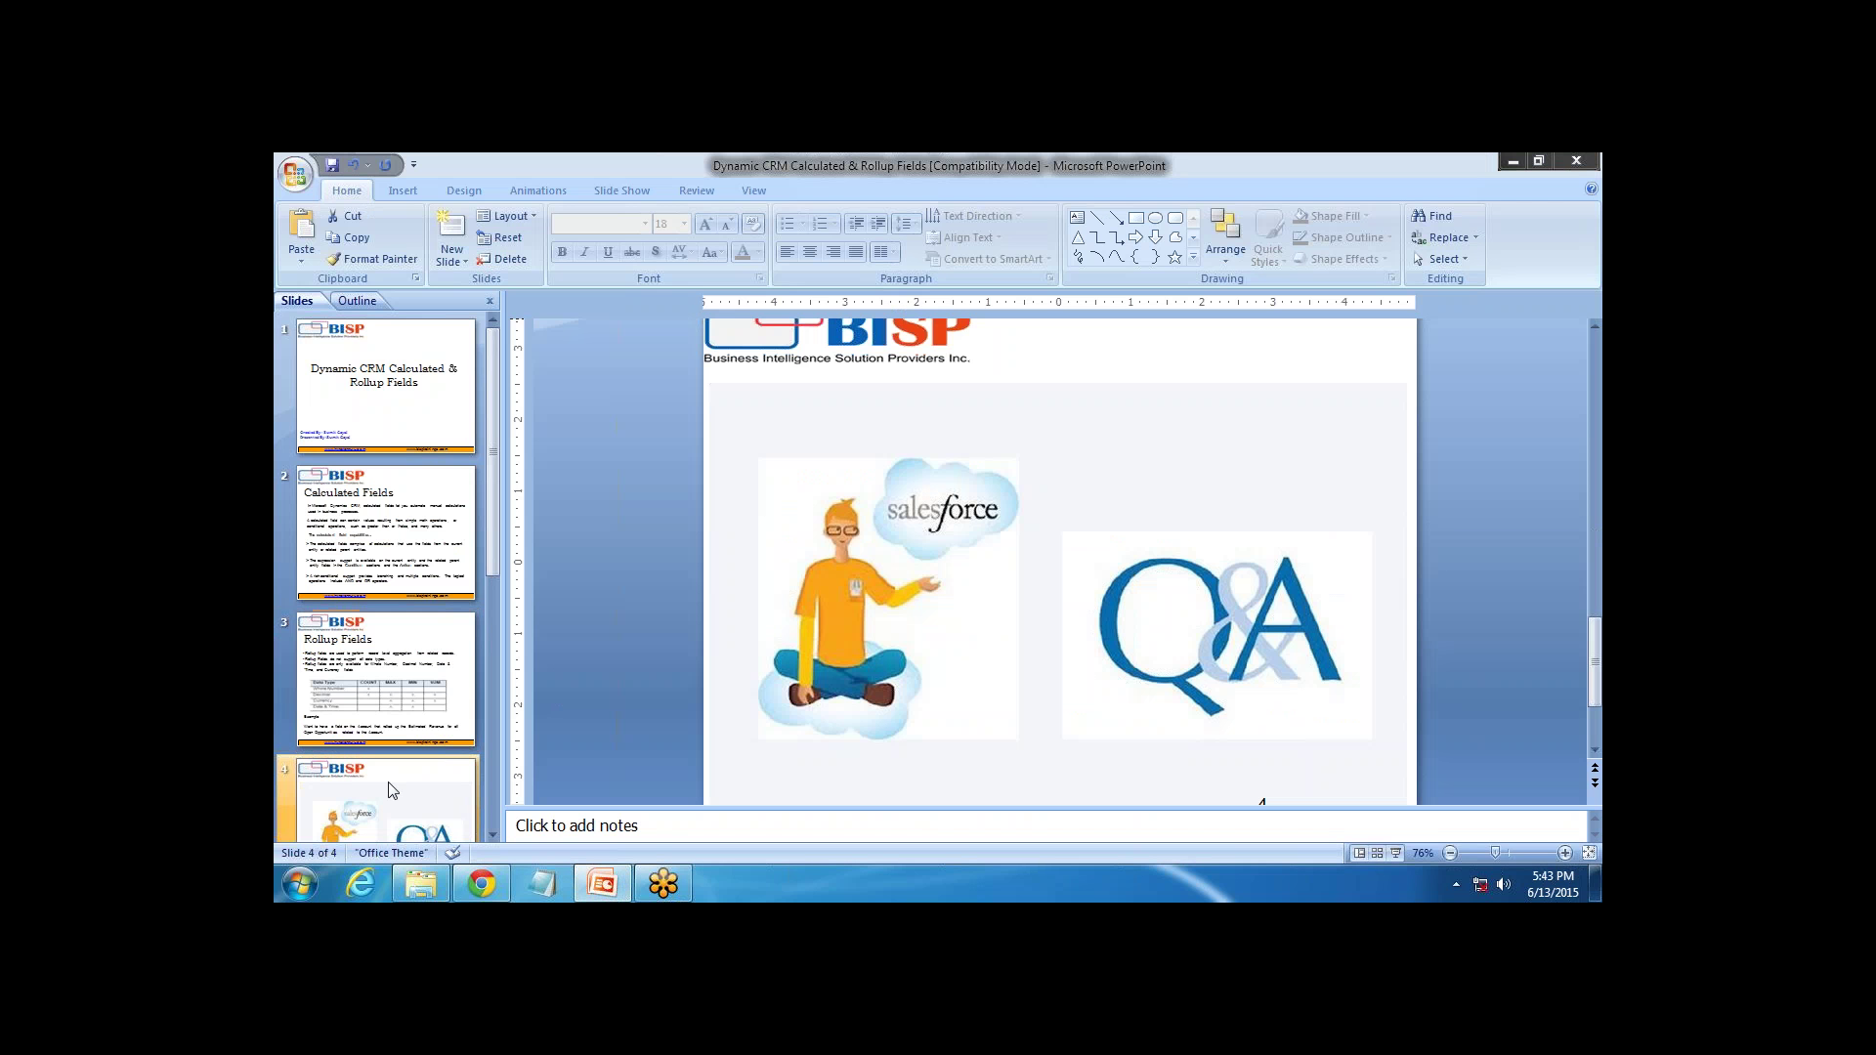
key(shift+F5)
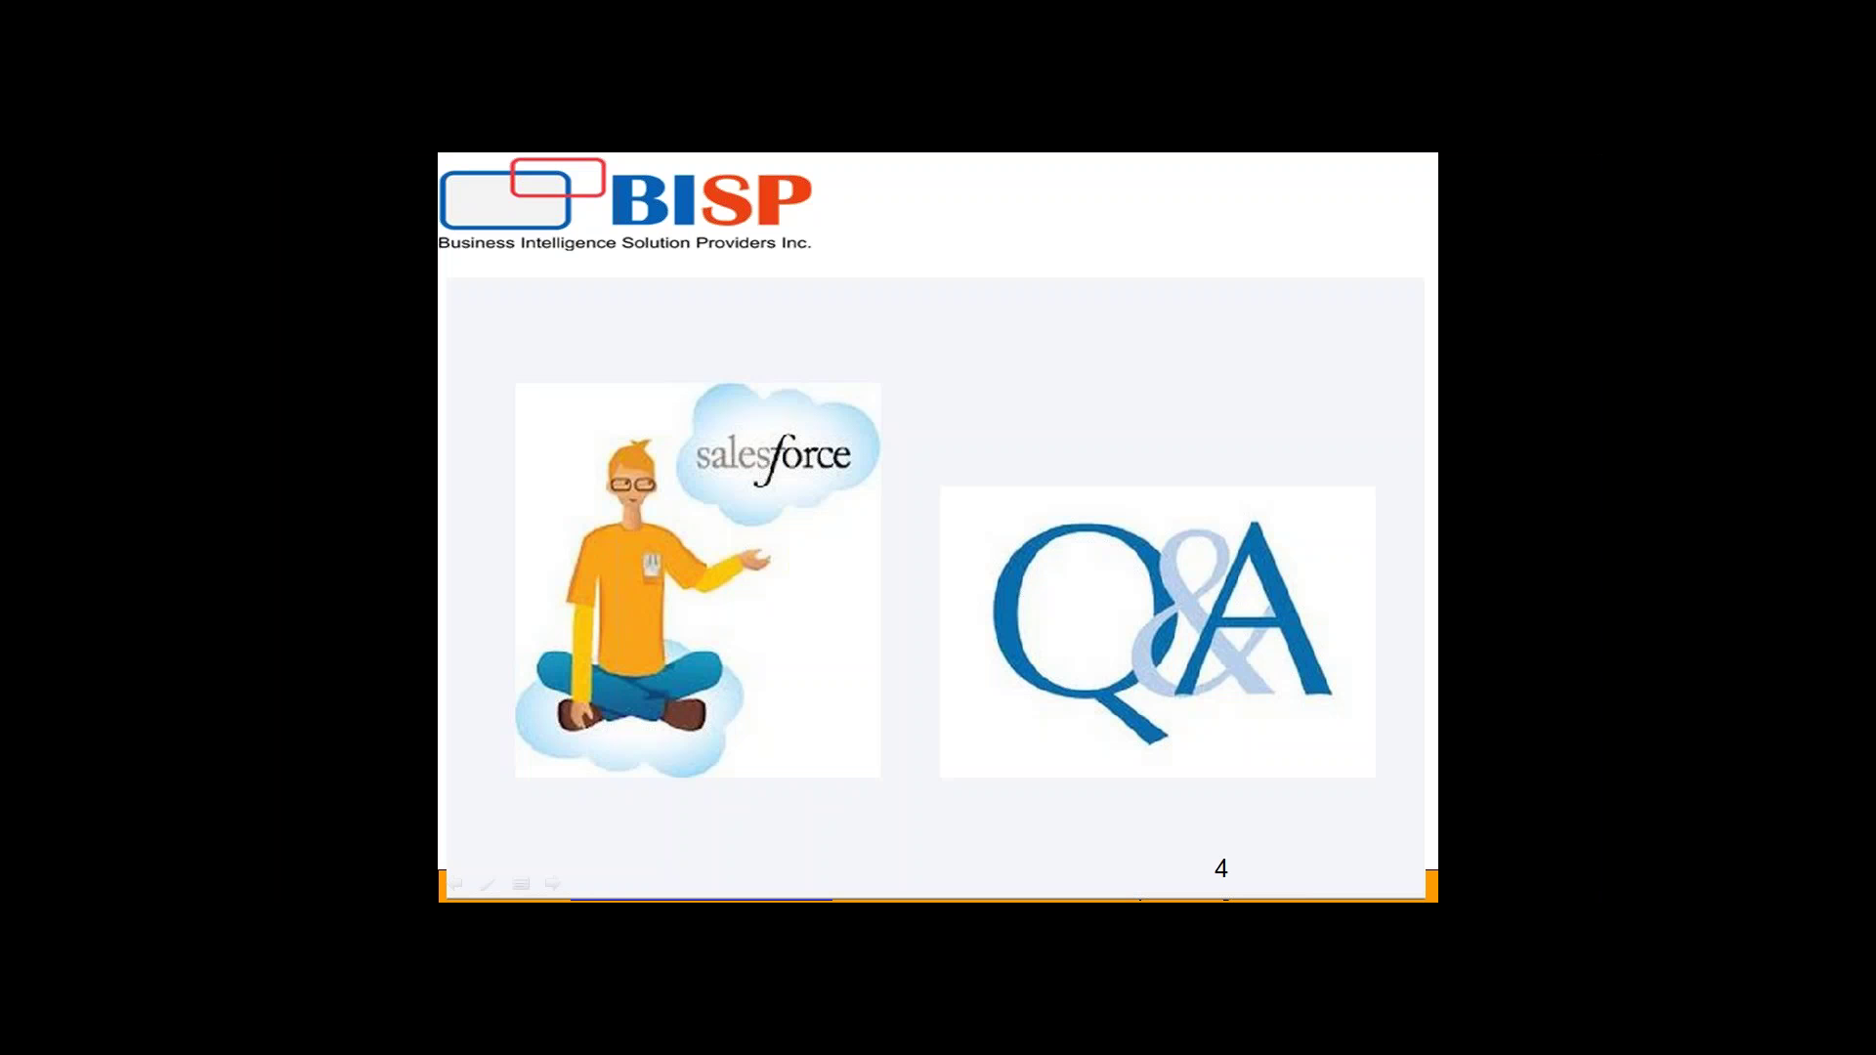